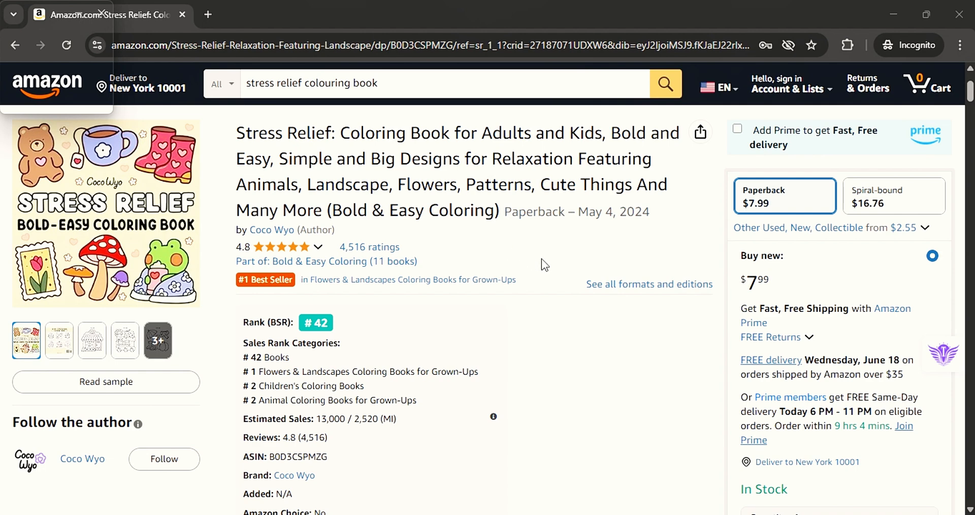
# Step: Examine the Stress Relief coloring book's product details and the related coloring books listed under More items to explore
pyautogui.scroll(-12, 541, 258)
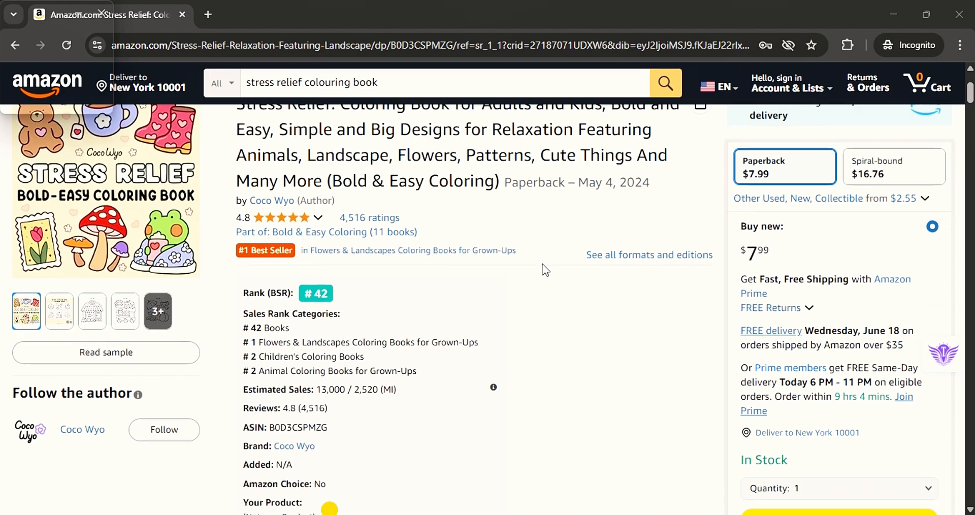
pyautogui.scroll(-15, 544, 272)
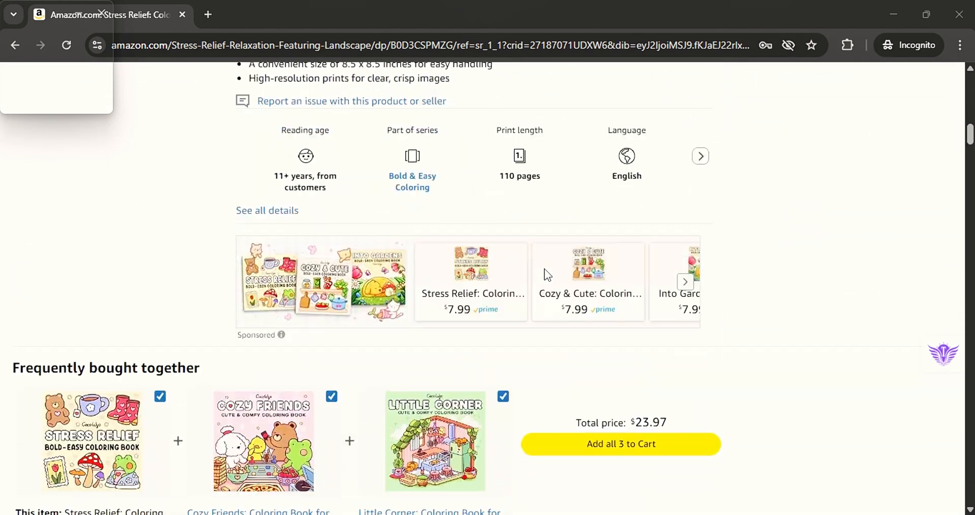
pyautogui.scroll(2, 544, 274)
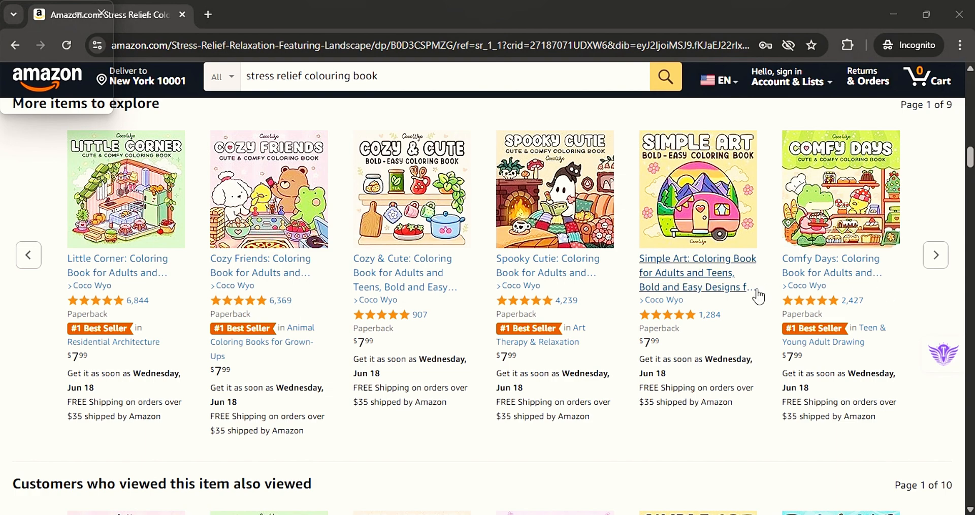
pyautogui.scroll(2, 701, 426)
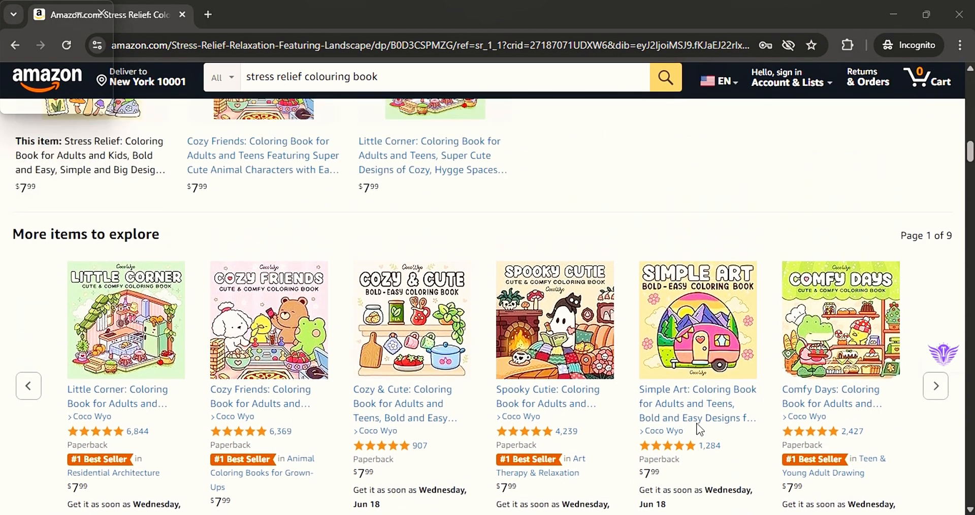
pyautogui.scroll(-2, 700, 424)
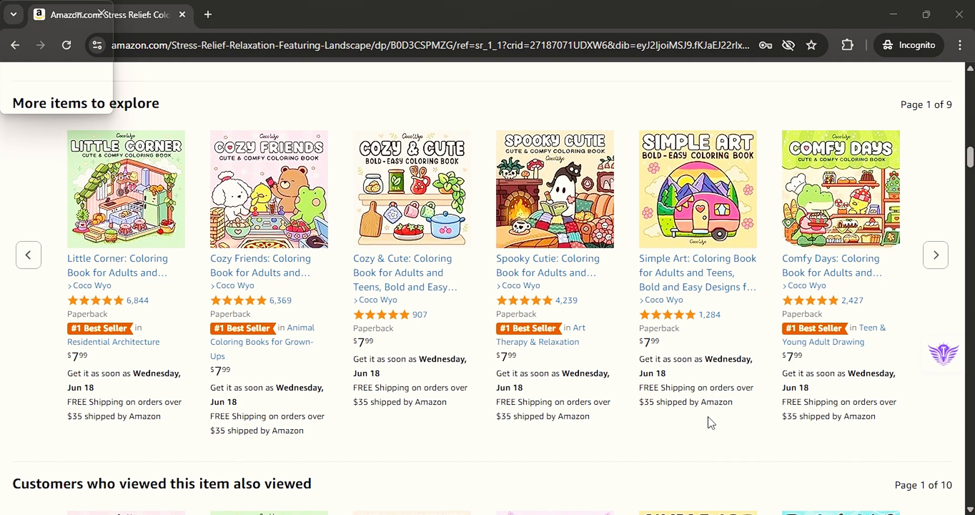
pyautogui.scroll(2, 691, 396)
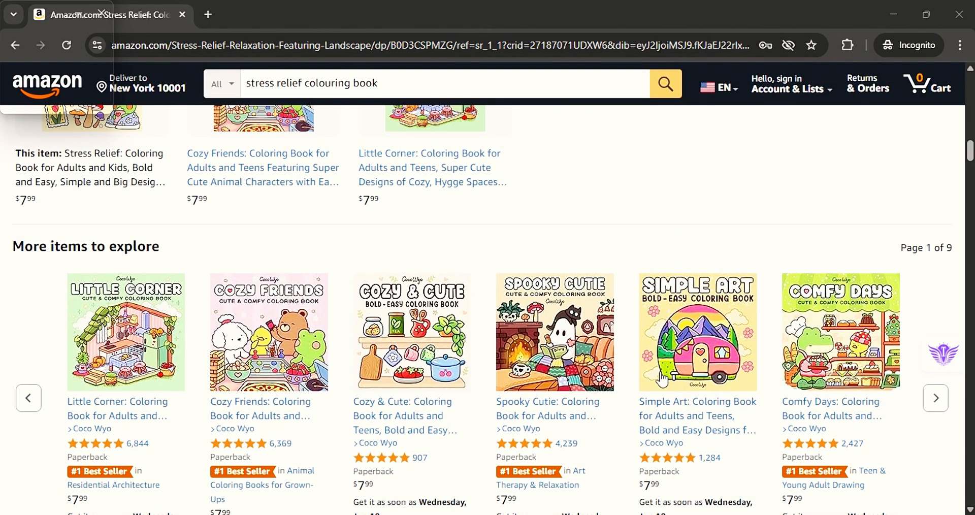
pyautogui.scroll(-2, 735, 435)
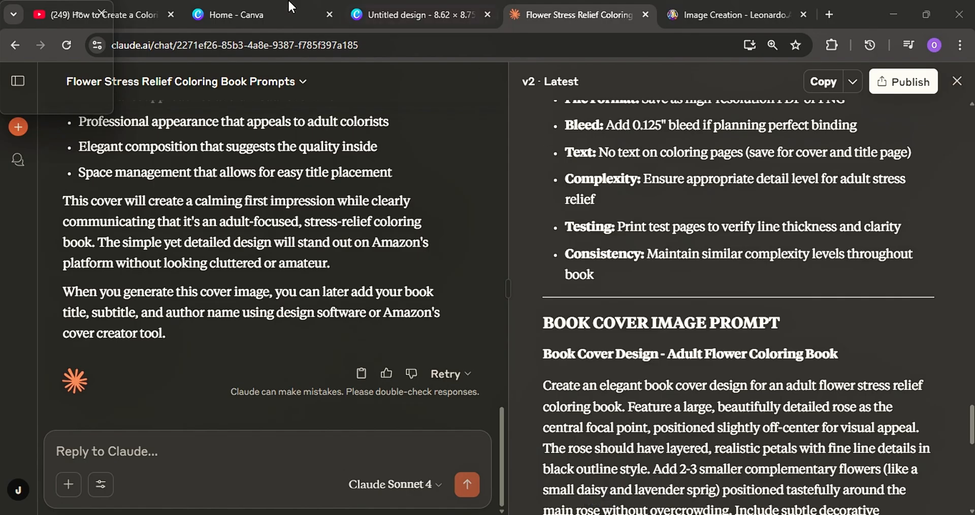
# Step: Review the Claude flower coloring book conversation, from the book cover request back to the original request for 15 prompts
pyautogui.scroll(5, 464, 139)
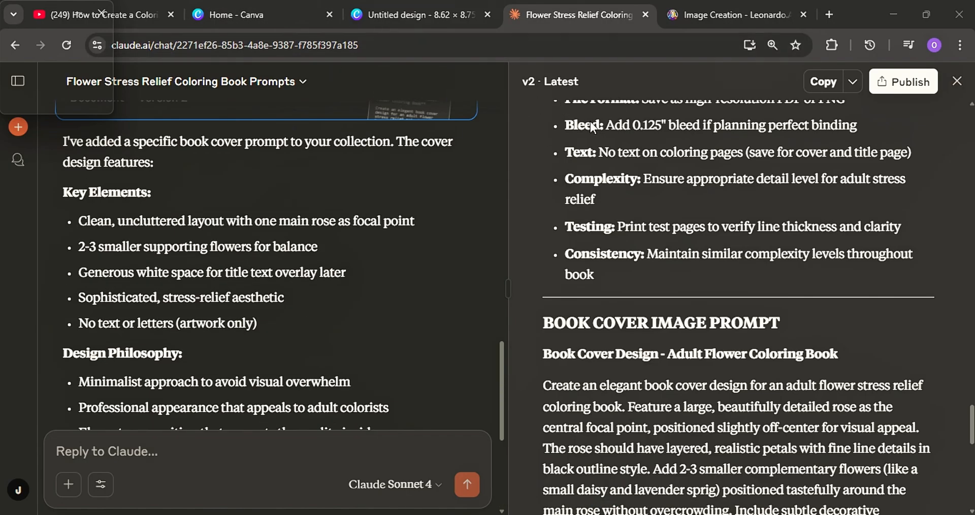
pyautogui.scroll(1, 604, 124)
pyautogui.scroll(4, 474, 310)
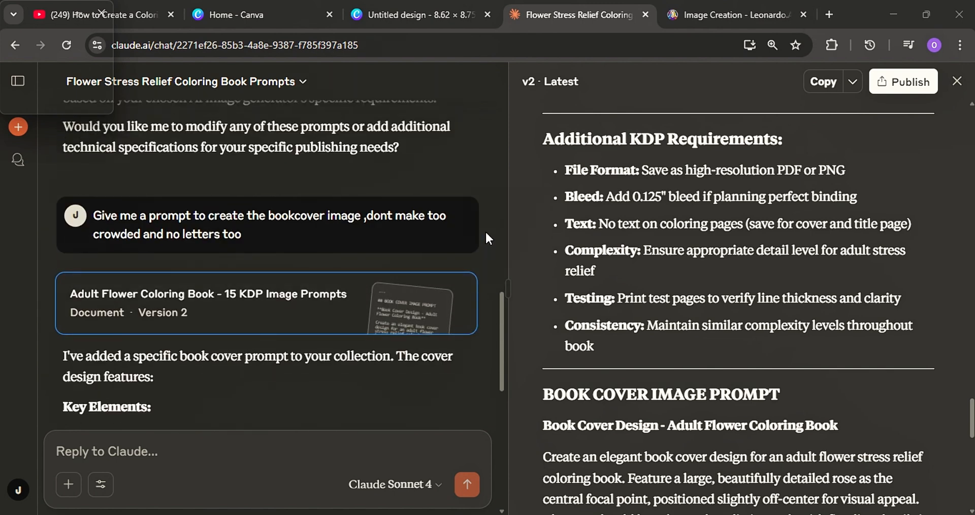
pyautogui.scroll(1, 477, 203)
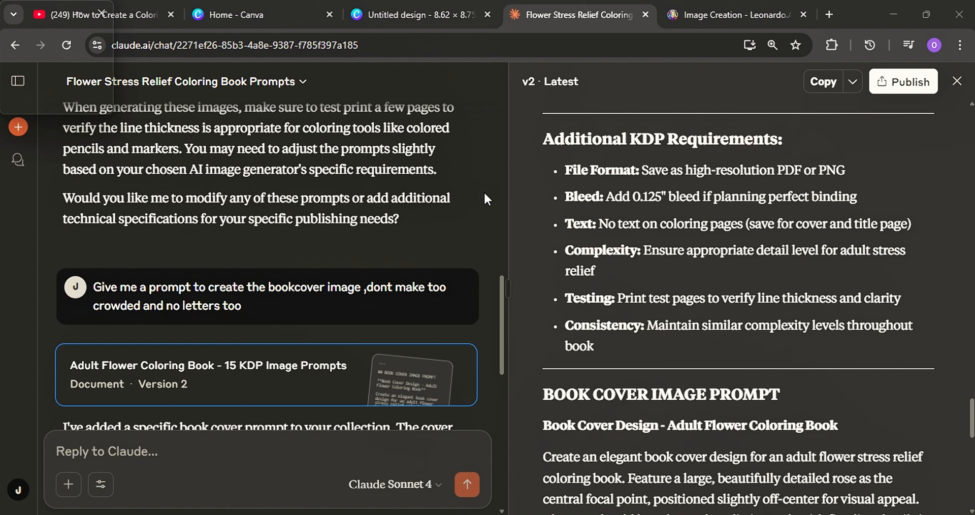
pyautogui.scroll(4, 484, 191)
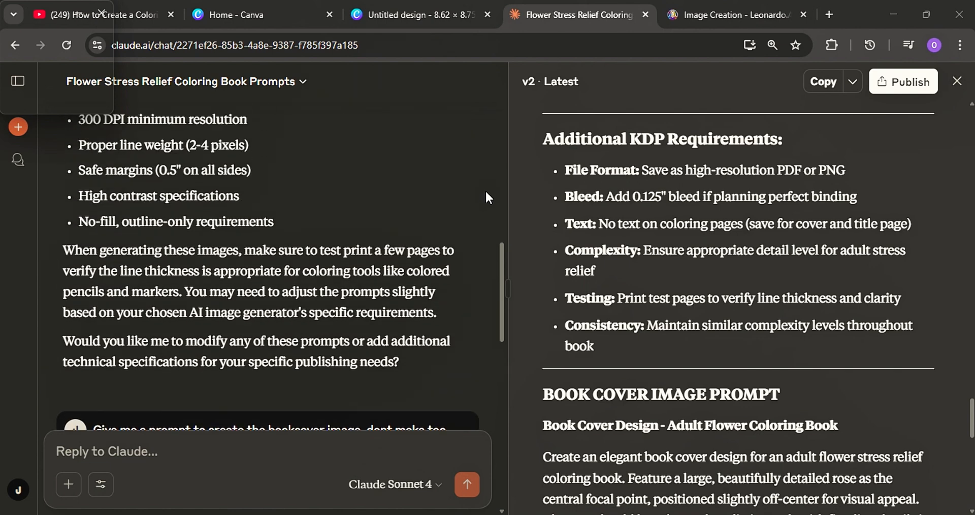
pyautogui.scroll(4, 486, 196)
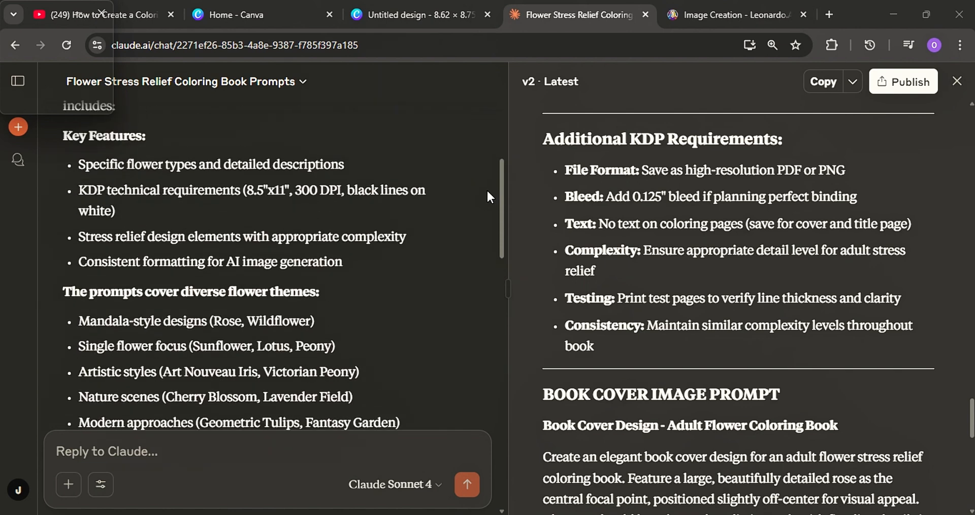
pyautogui.scroll(3, 484, 222)
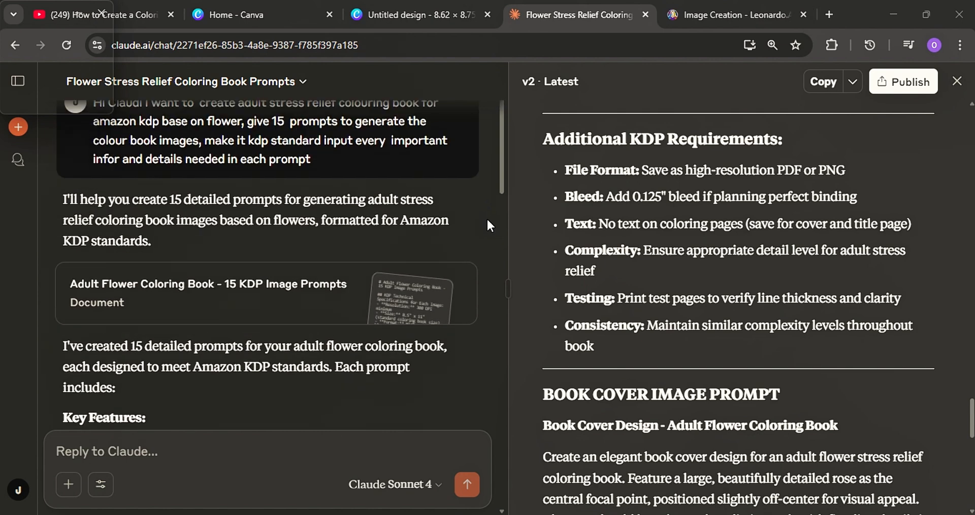
pyautogui.scroll(1, 489, 215)
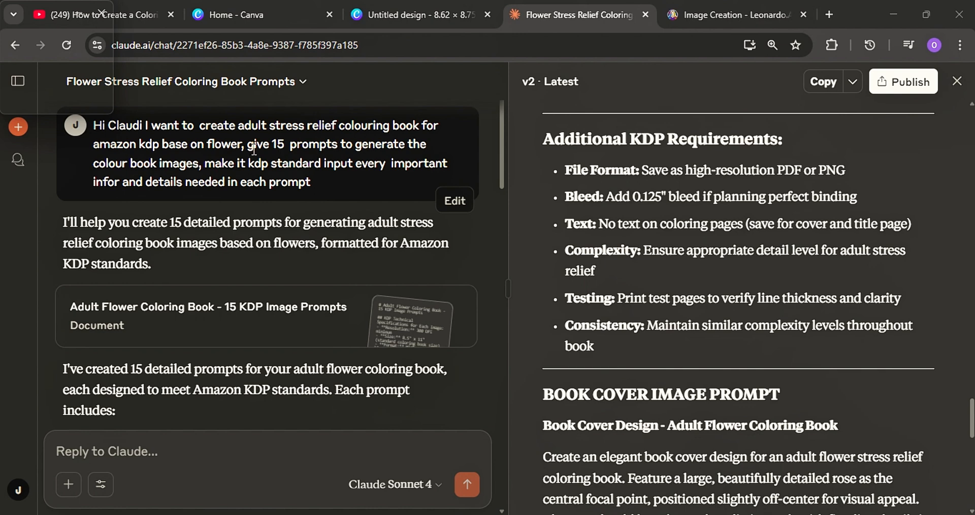
# Step: Open the first version of the Adult Flower Coloring Book prompts document from the chat and go to its beginning
pyautogui.scroll(-2, 347, 210)
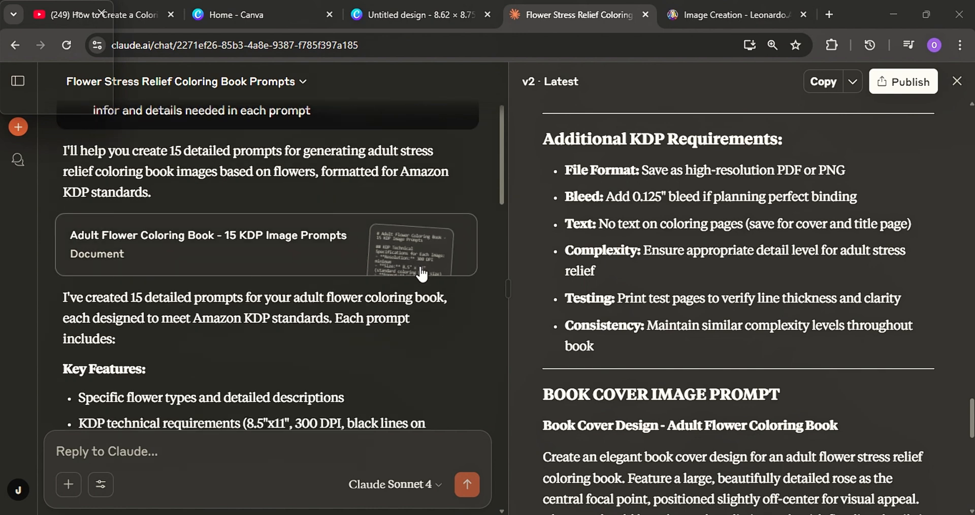
pyautogui.click(287, 251)
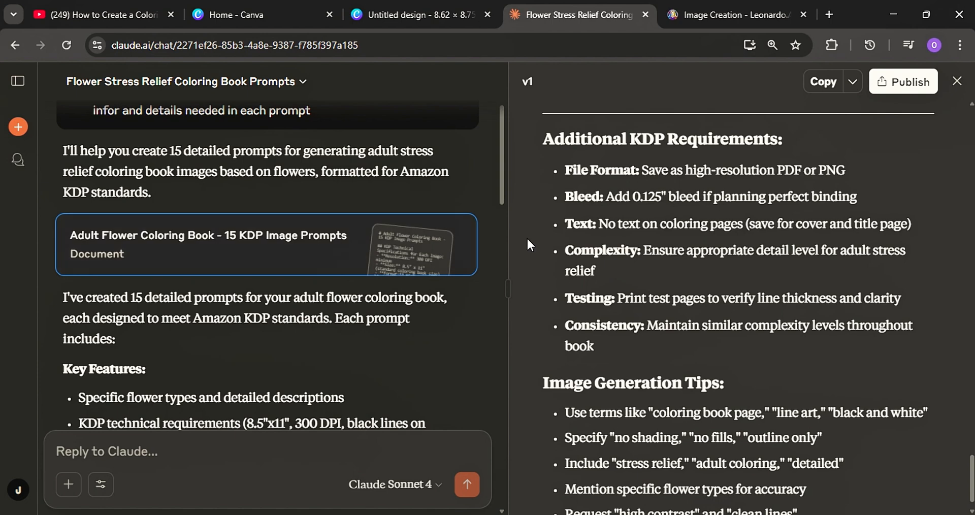
pyautogui.scroll(-1, 637, 234)
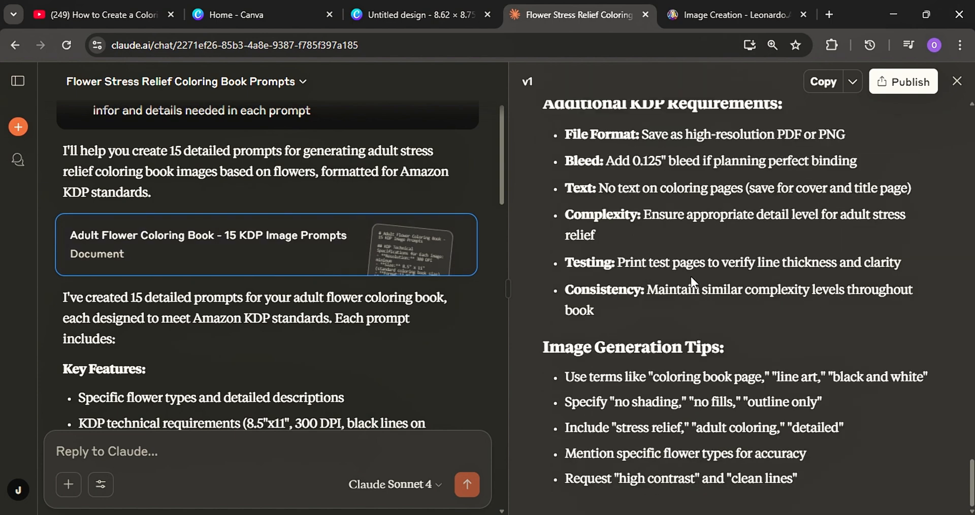
pyautogui.scroll(2, 167, 202)
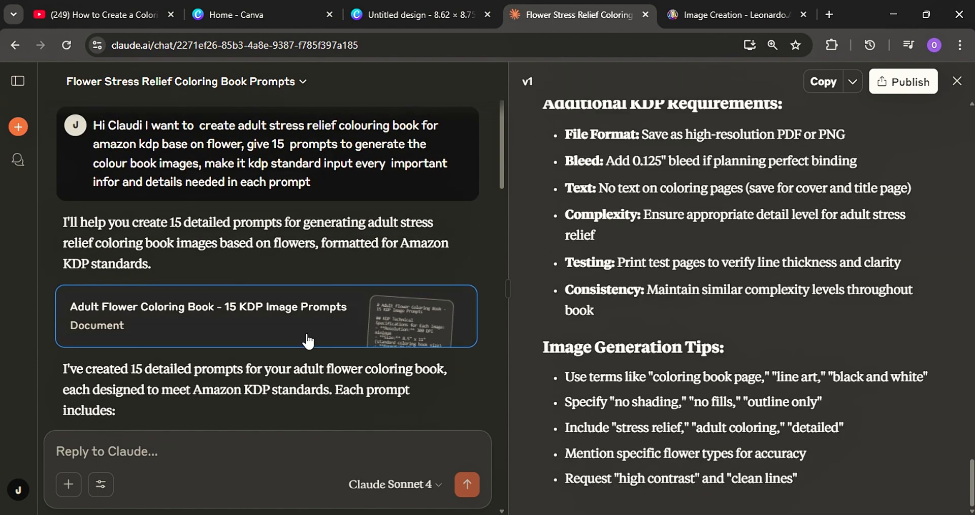
pyautogui.scroll(12, 909, 205)
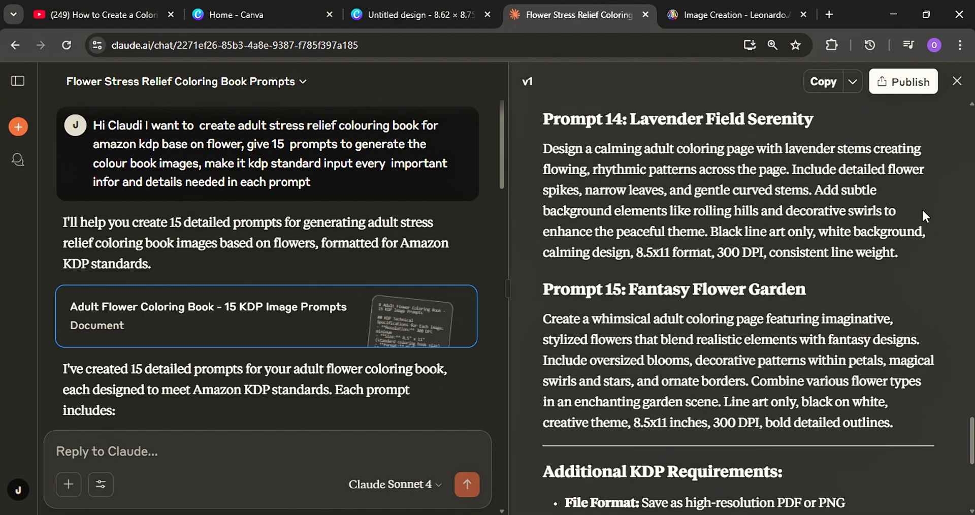
pyautogui.scroll(10, 896, 204)
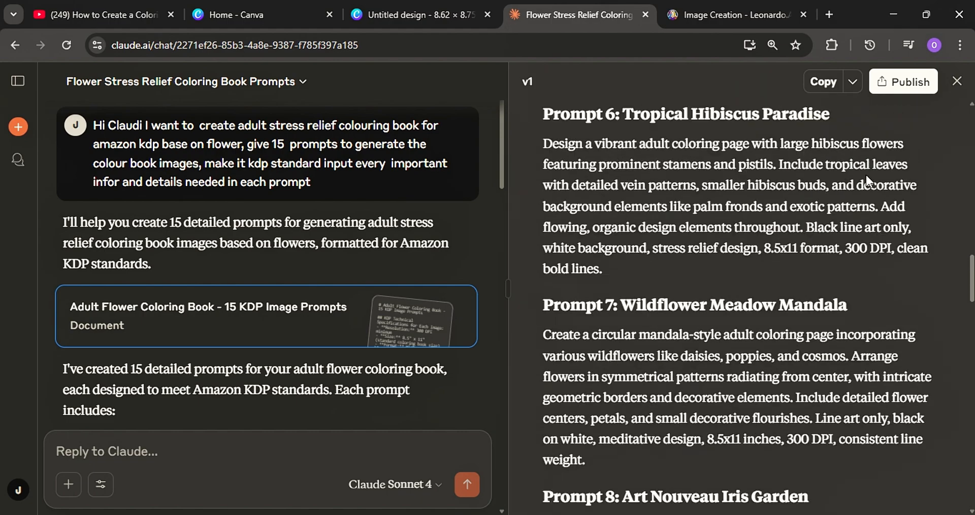
pyautogui.scroll(12, 868, 168)
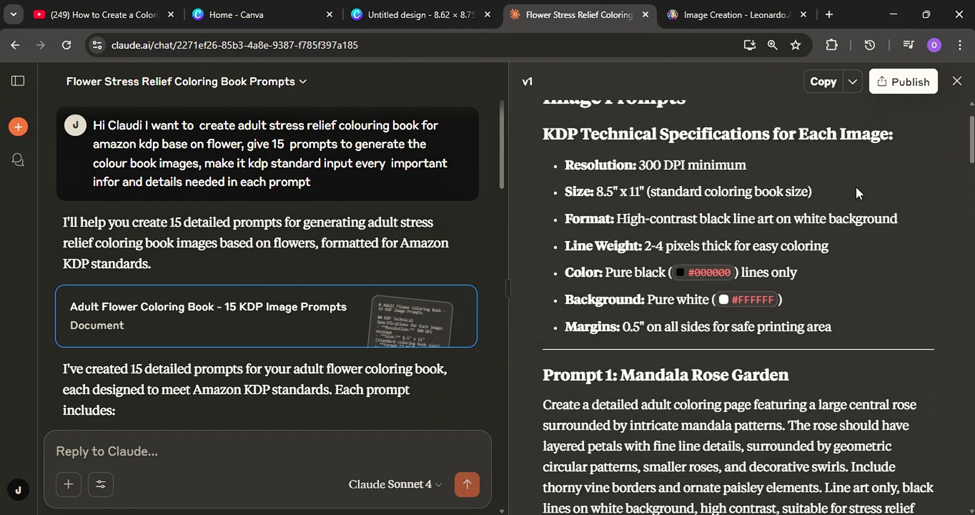
pyautogui.scroll(1, 725, 177)
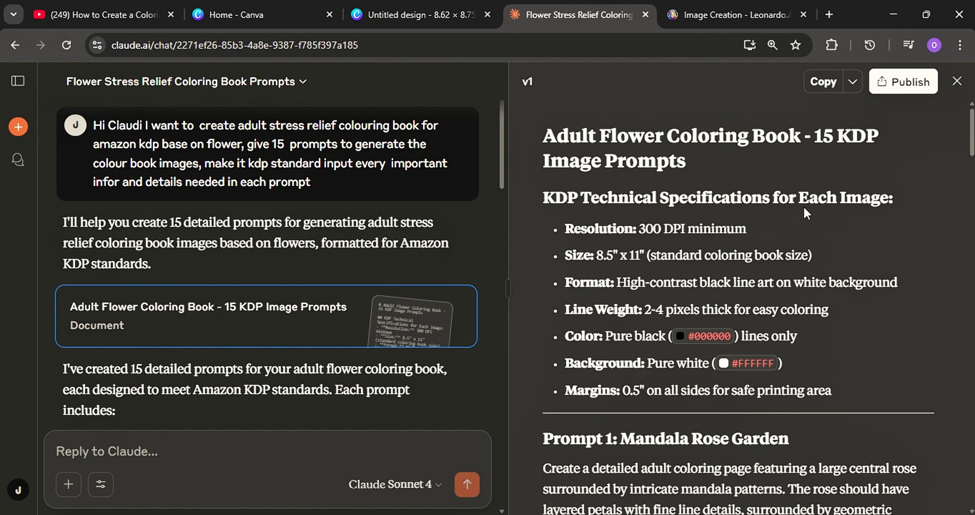
# Step: Read the document's KDP technical specifications and its first prompts, Mandala Rose Garden and Botanical Sunflower Field
pyautogui.scroll(-1, 845, 207)
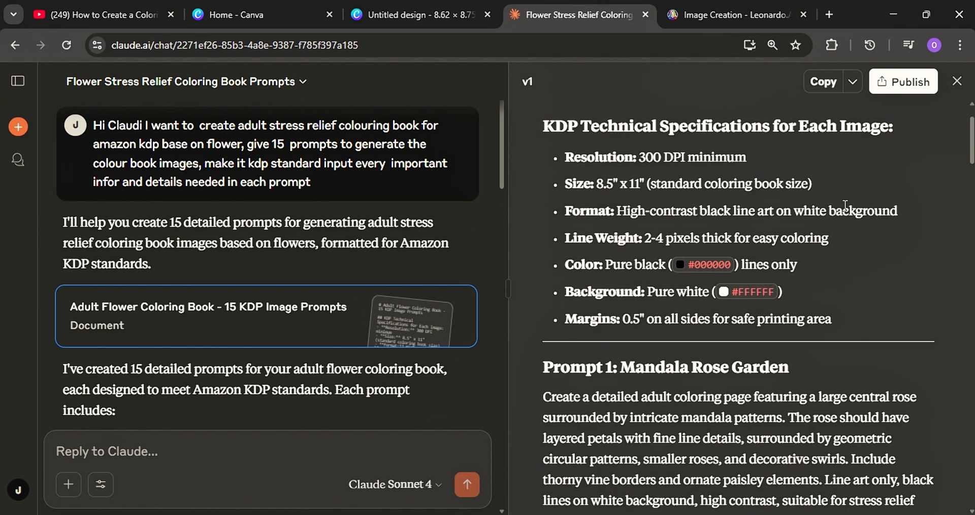
pyautogui.scroll(1, 845, 207)
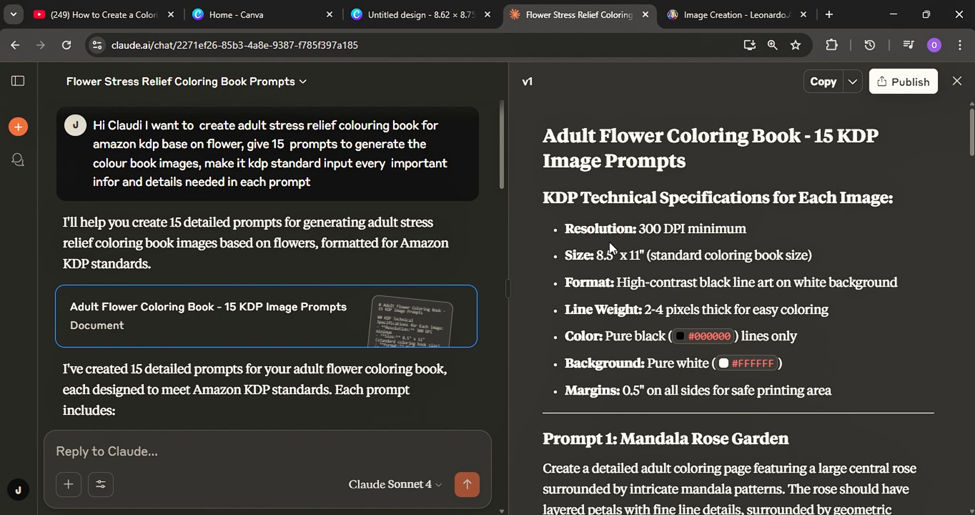
pyautogui.scroll(-1, 609, 242)
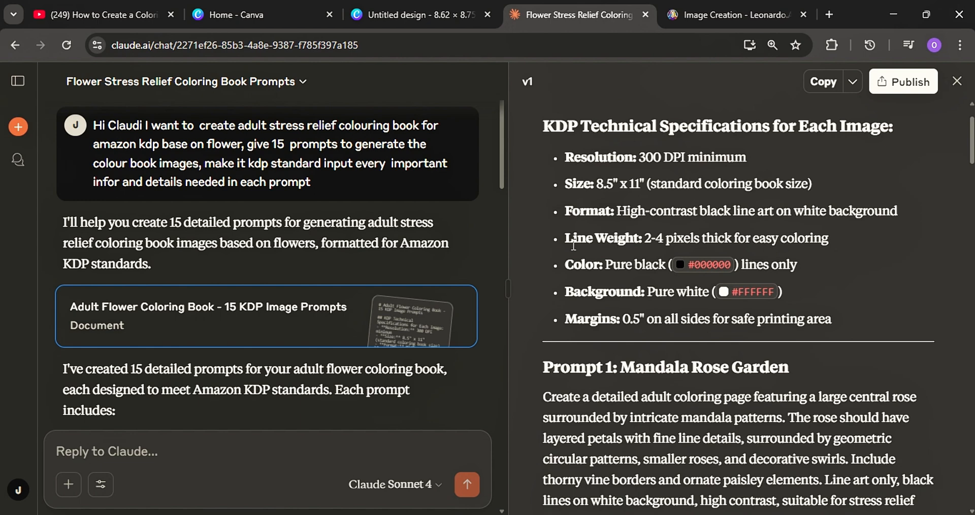
pyautogui.scroll(-1, 574, 245)
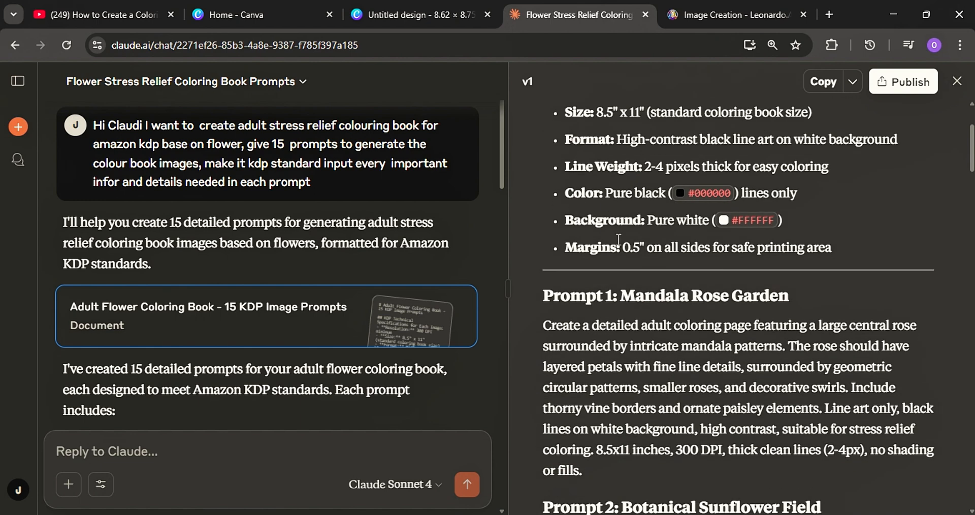
pyautogui.scroll(-3, 647, 244)
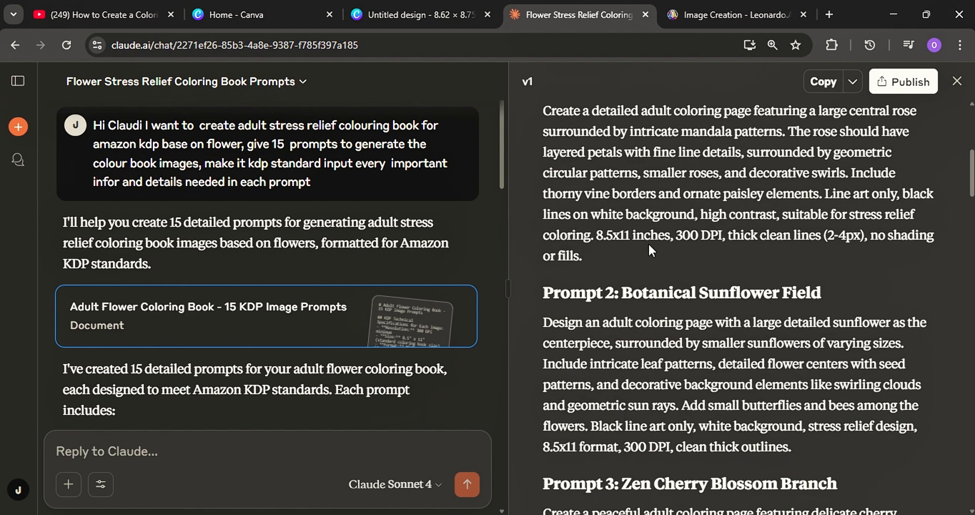
pyautogui.scroll(1, 648, 244)
pyautogui.scroll(1, 659, 245)
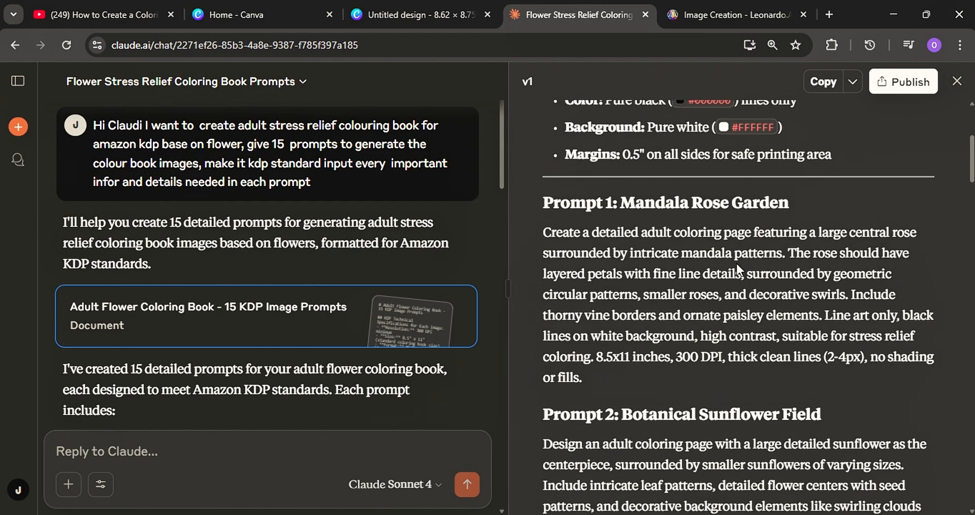
pyautogui.scroll(-4, 737, 265)
pyautogui.scroll(2, 734, 262)
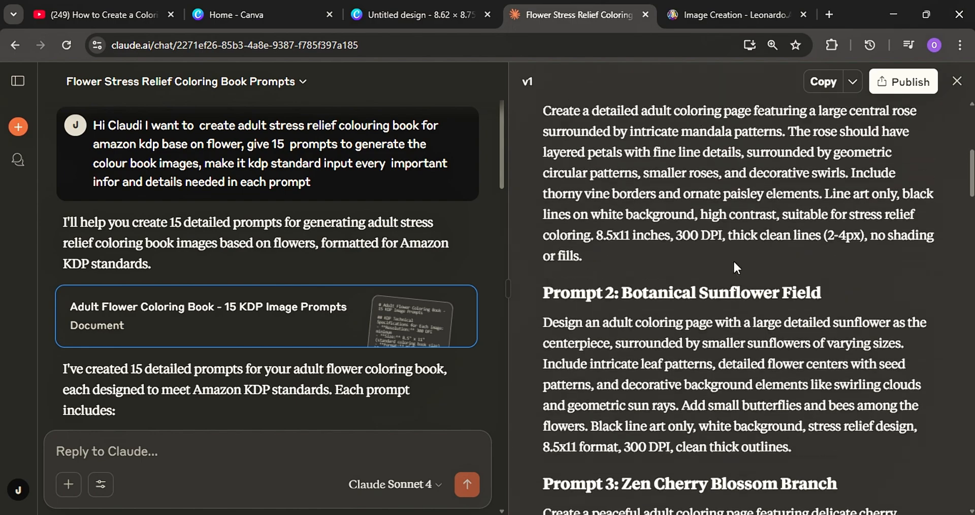
pyautogui.scroll(4, 731, 260)
pyautogui.scroll(-6, 713, 276)
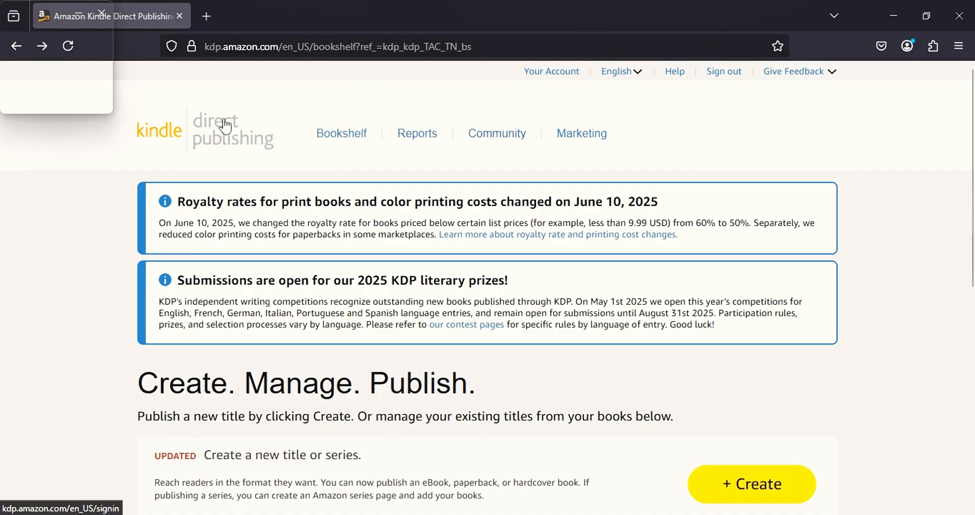
# Step: In Kindle Direct Publishing's help center, open the Set Trim Size, Bleed, and Margins topic under Format Your Paperback
pyautogui.click(673, 72)
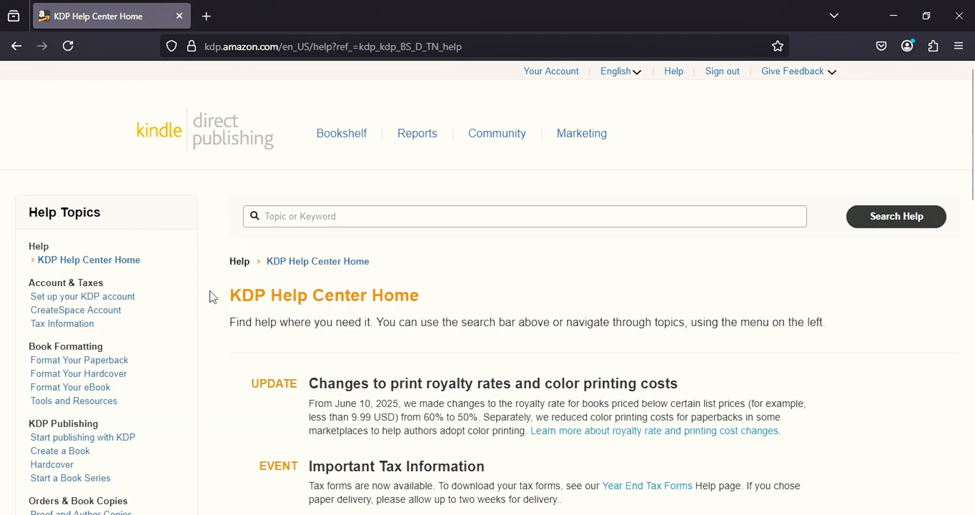
pyautogui.scroll(-3, 210, 292)
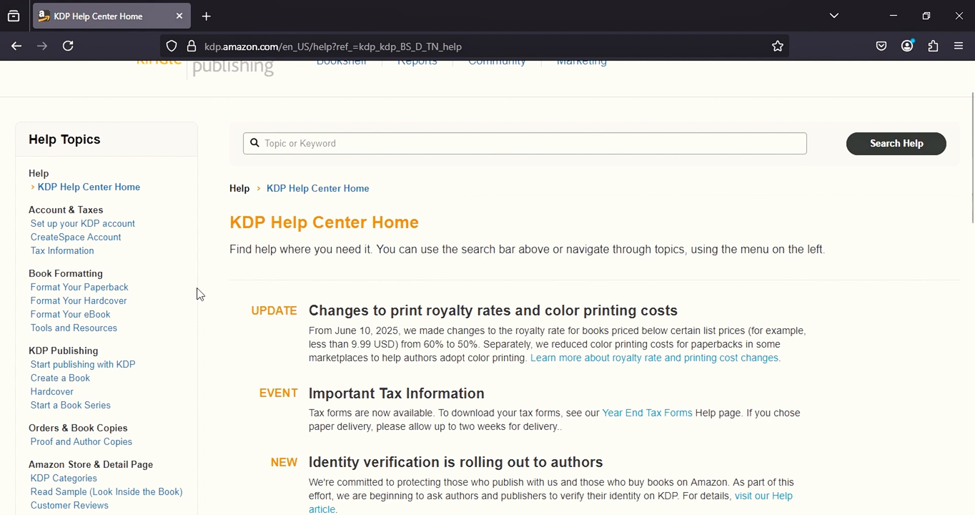
pyautogui.click(100, 288)
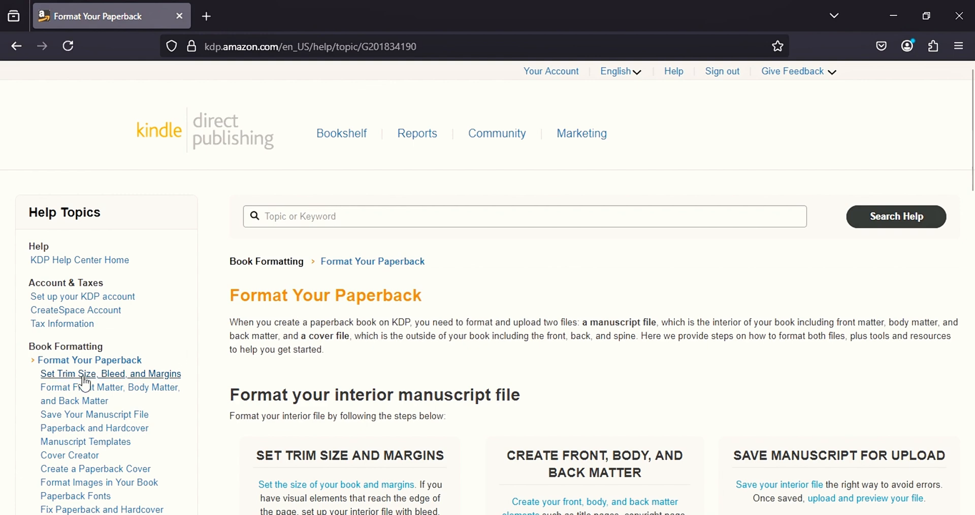
pyautogui.click(67, 379)
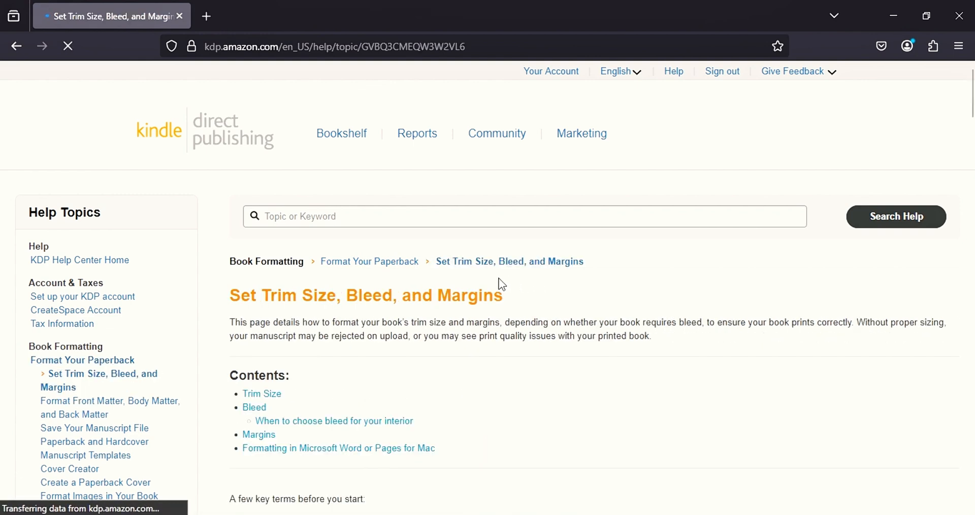
pyautogui.scroll(-3, 499, 282)
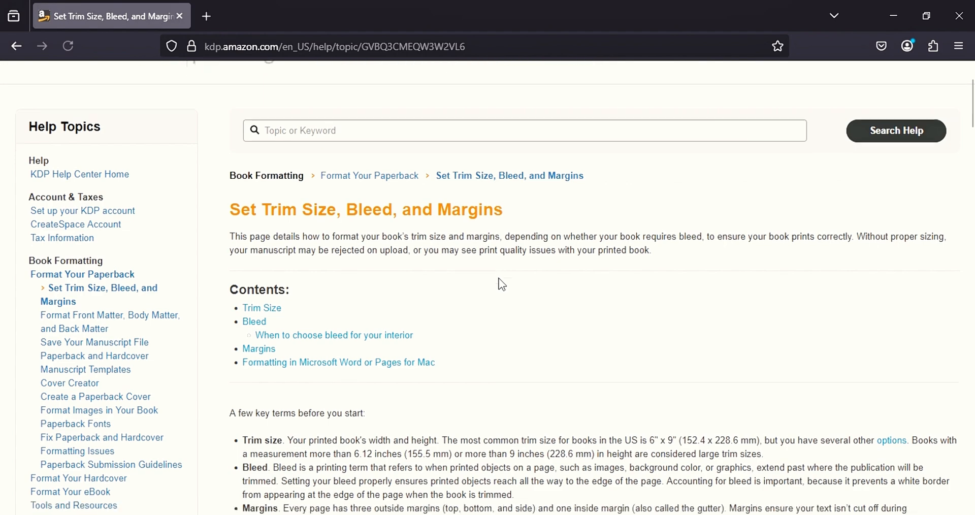
# Step: Read the help topic's Trim Size and Bleed sections, including the book interior illustrations with and without bleed
pyautogui.scroll(-6, 502, 244)
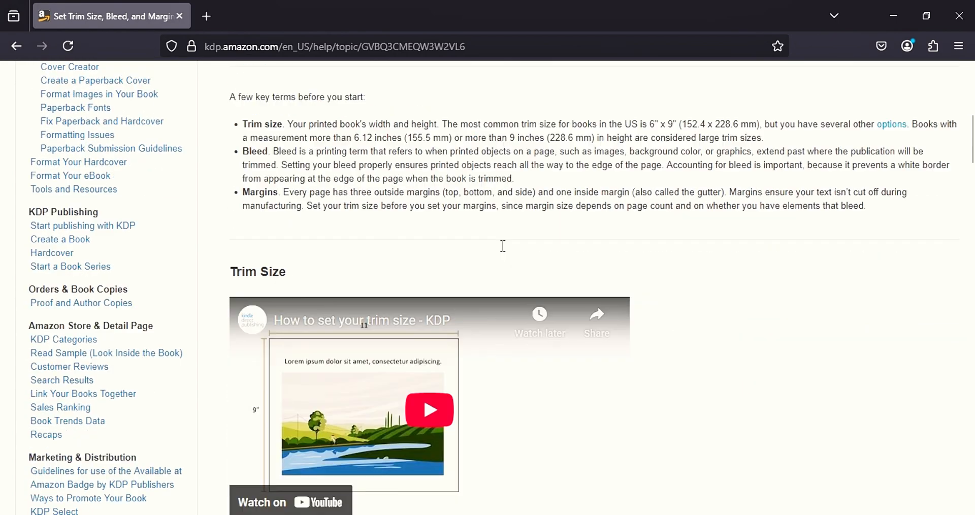
pyautogui.scroll(-5, 612, 216)
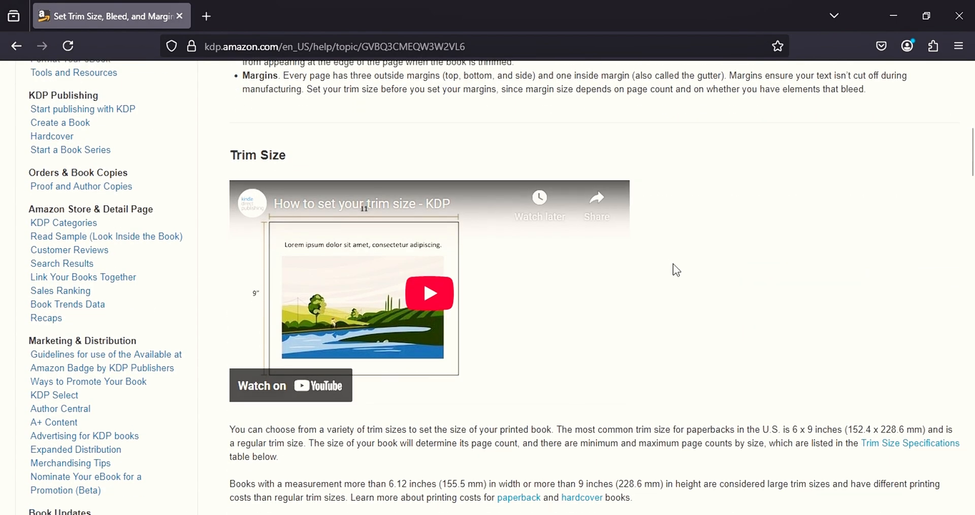
pyautogui.scroll(-12, 671, 269)
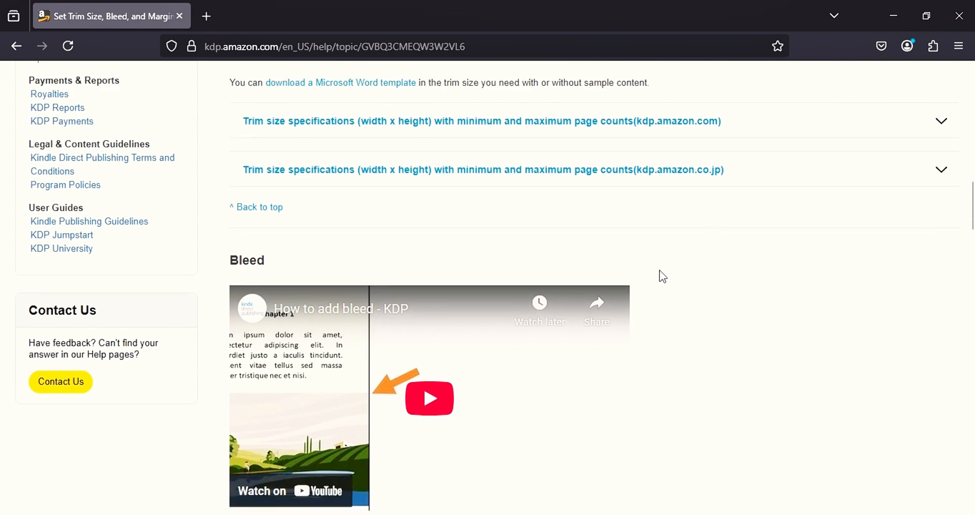
pyautogui.scroll(-6, 660, 276)
pyautogui.scroll(2, 657, 275)
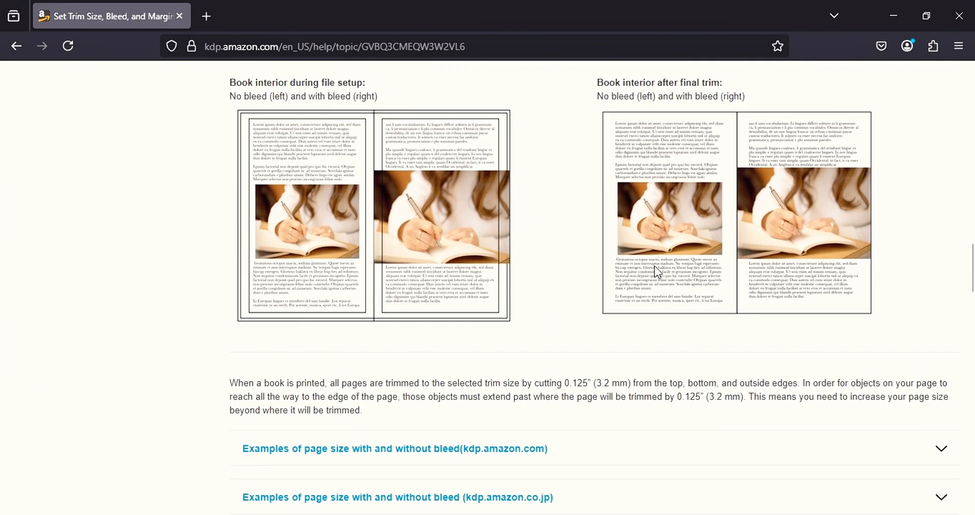
pyautogui.scroll(-3, 657, 269)
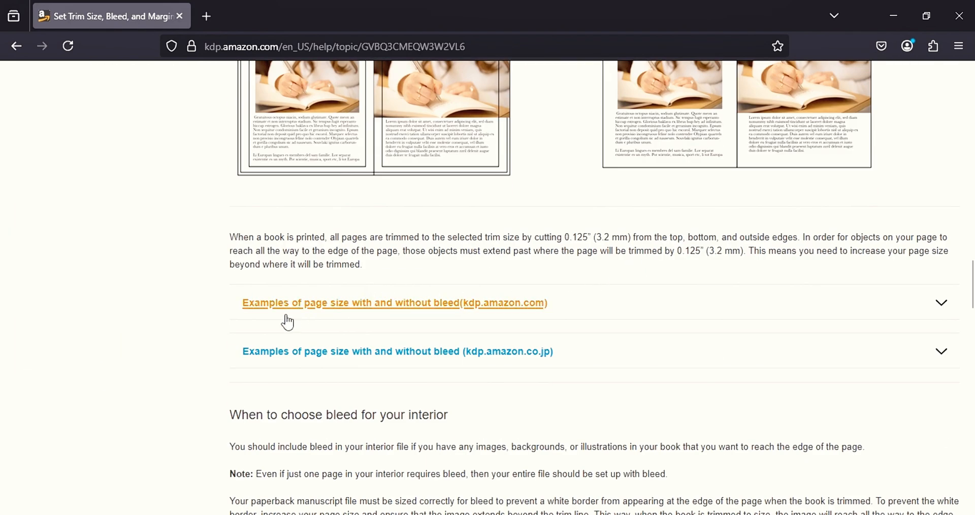
pyautogui.scroll(4, 726, 309)
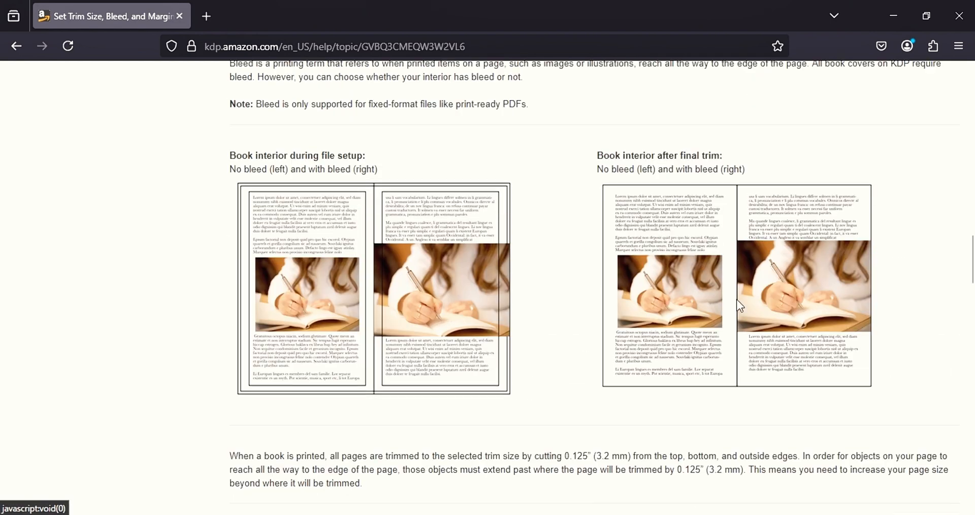
pyautogui.scroll(-4, 711, 305)
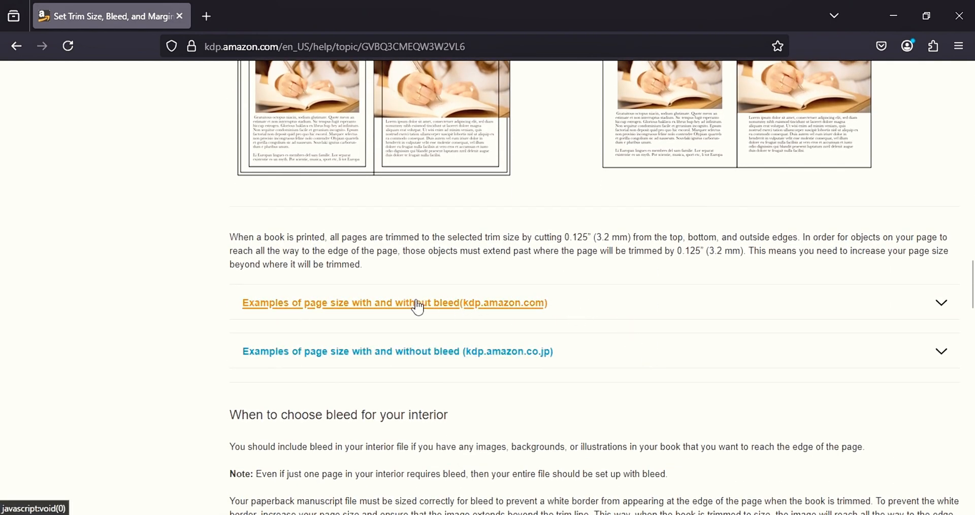
# Step: Expand the kdp.amazon.com examples of page size with and without bleed and examine the regular and large trim sizes
pyautogui.click(396, 312)
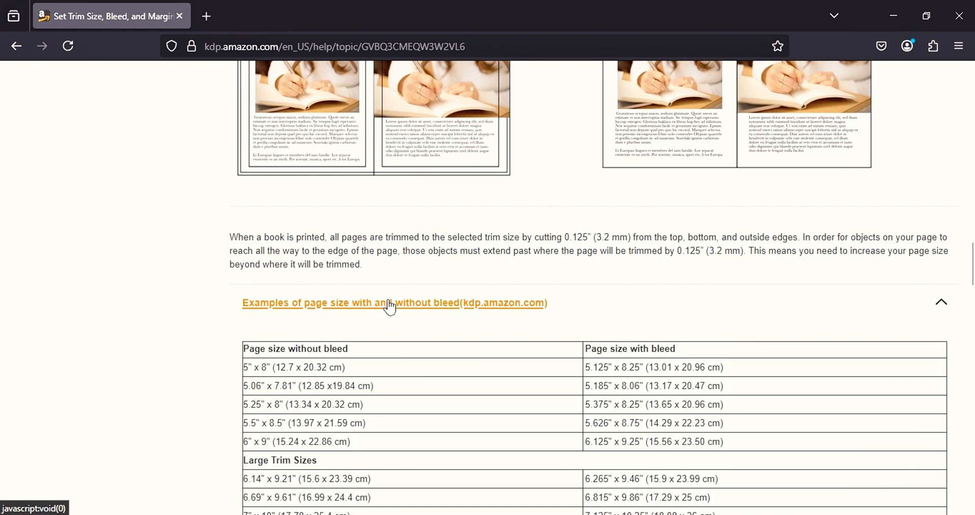
pyautogui.scroll(-5, 395, 294)
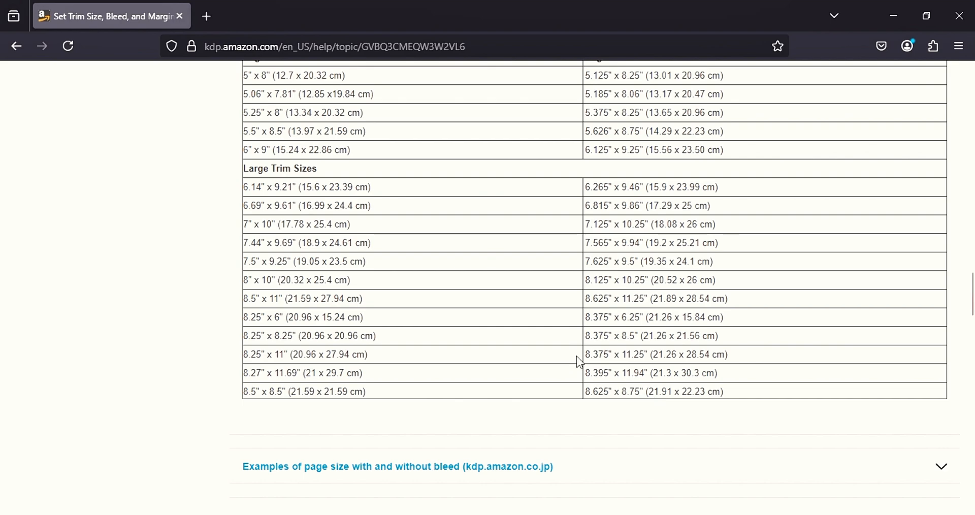
pyautogui.scroll(3, 583, 320)
pyautogui.scroll(-6, 595, 321)
pyautogui.scroll(6, 553, 259)
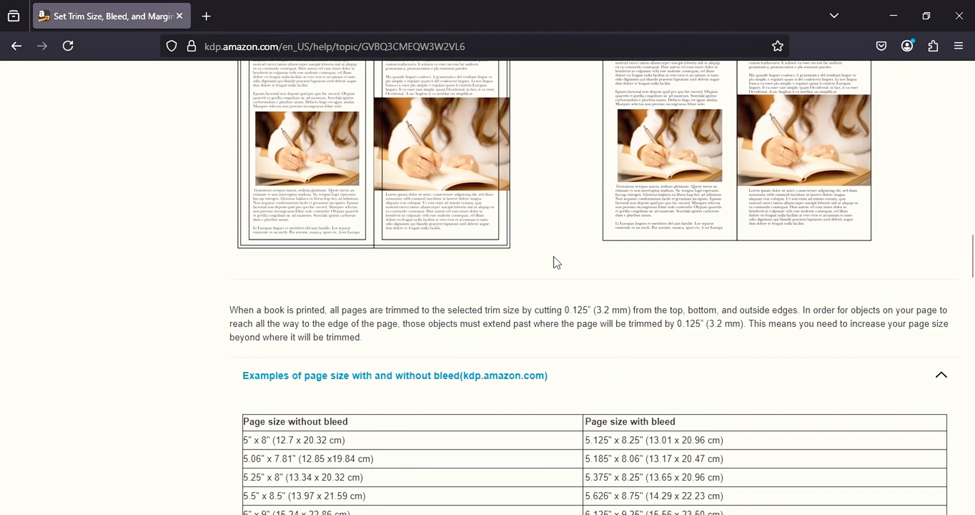
pyautogui.scroll(-4, 611, 305)
pyautogui.scroll(-4, 554, 303)
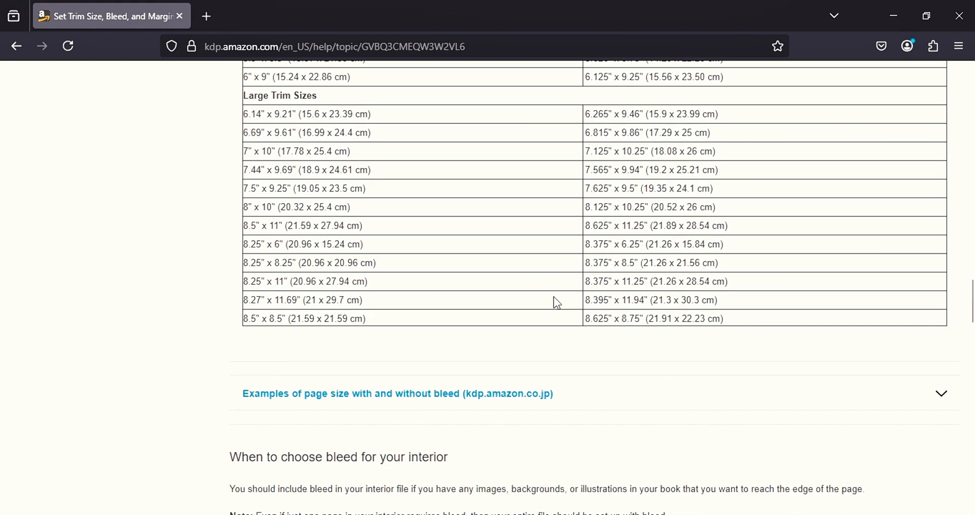
pyautogui.scroll(2, 564, 303)
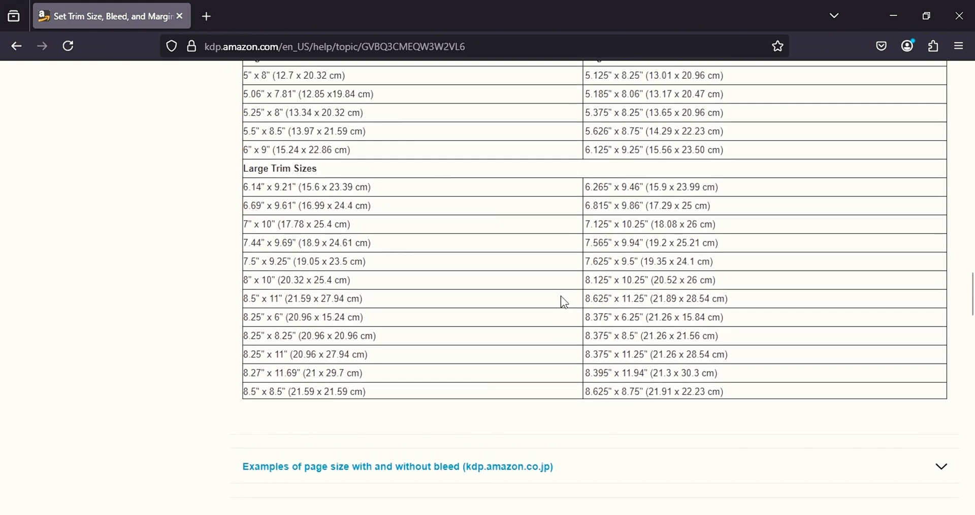
pyautogui.scroll(2, 563, 302)
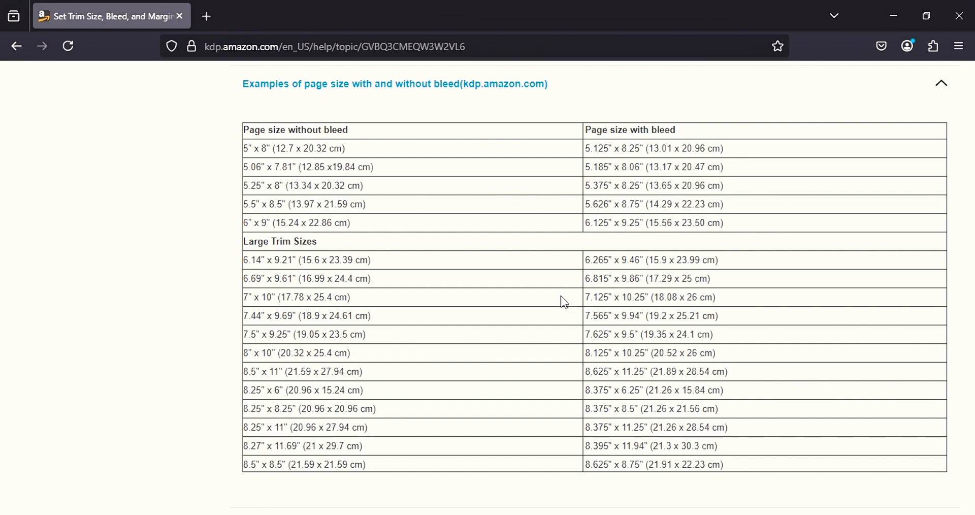
pyautogui.scroll(-2, 563, 302)
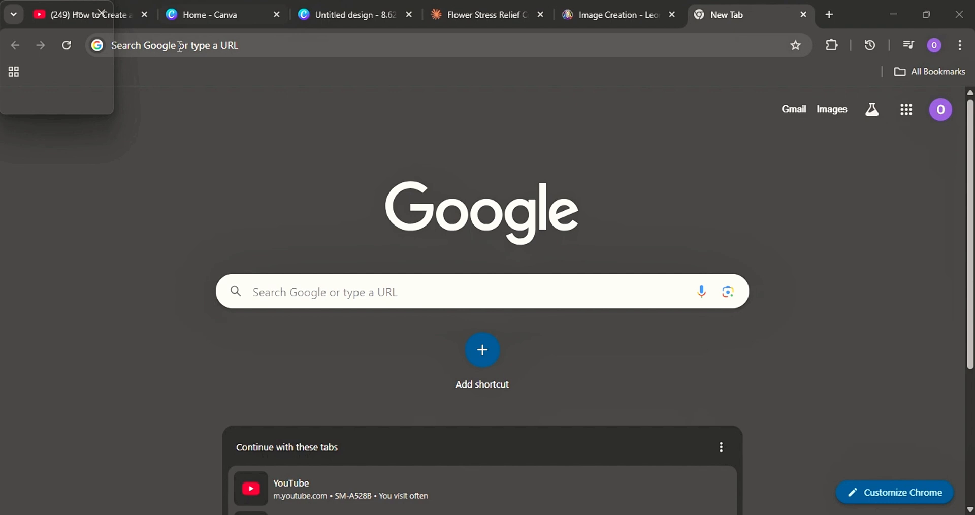
# Step: Switch to the Chrome window, load canva.com in the new tab and start a custom size design
pyautogui.click(178, 48)
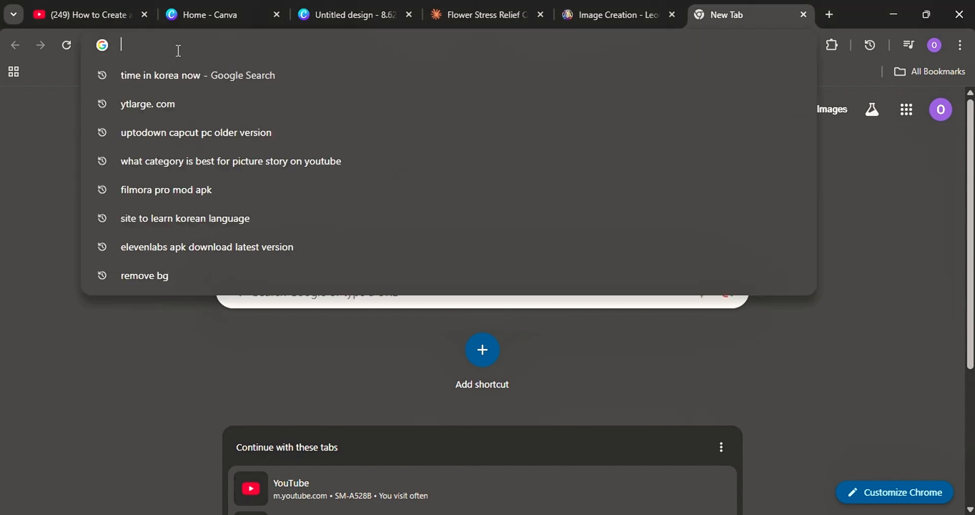
pyautogui.write('c')
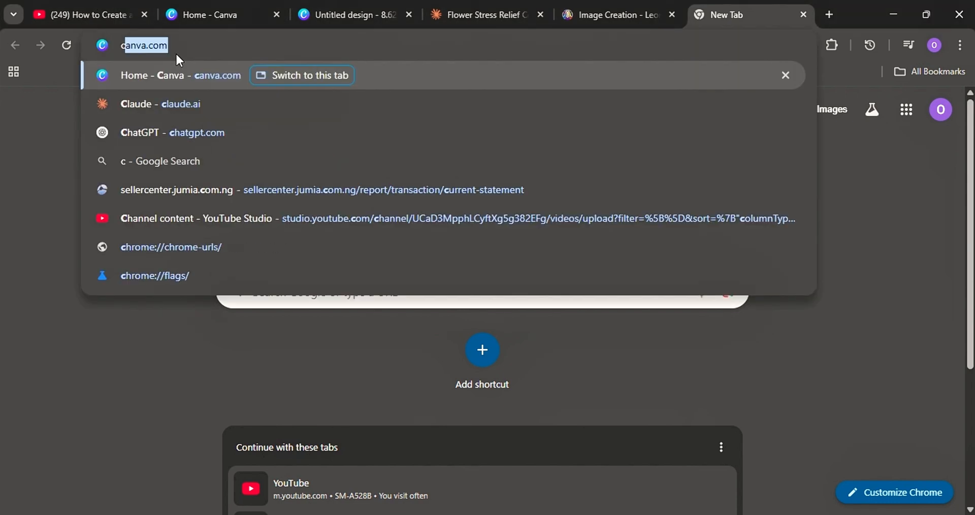
pyautogui.press('Return')
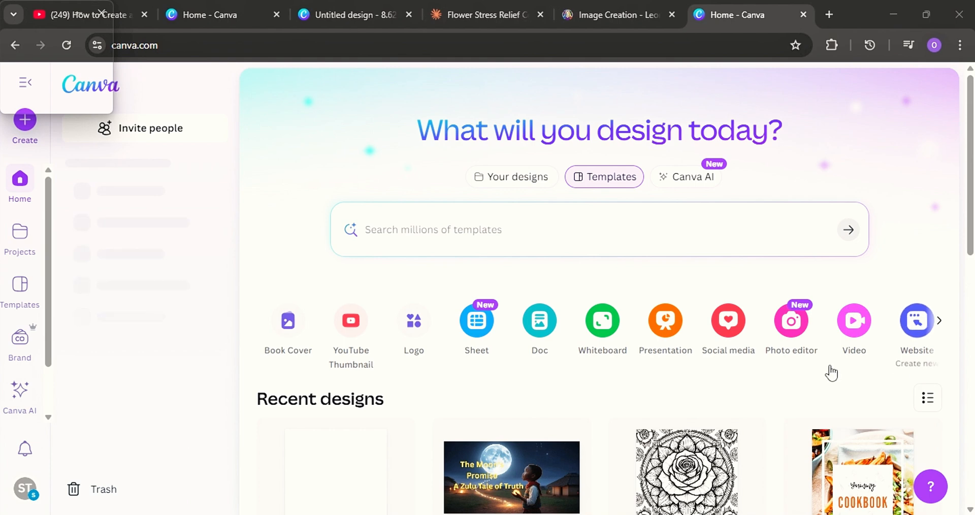
pyautogui.click(939, 320)
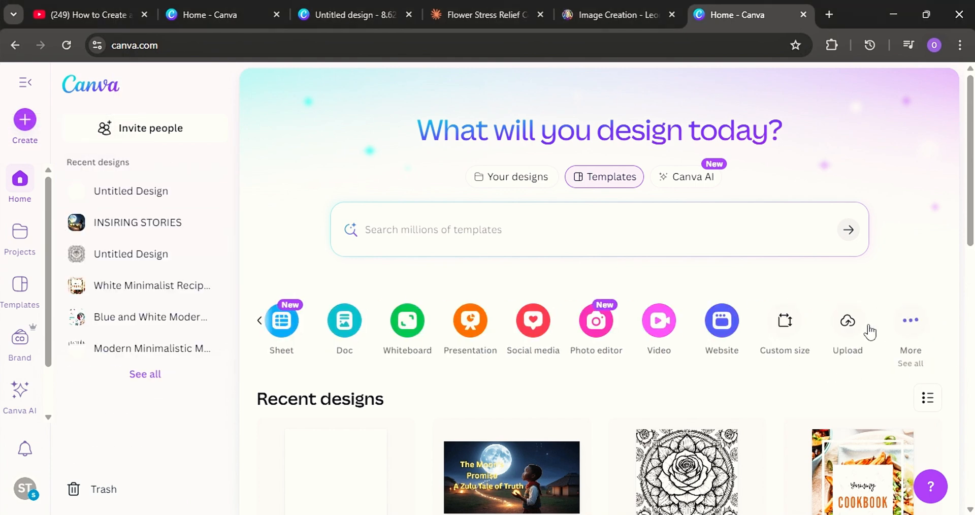
pyautogui.click(784, 321)
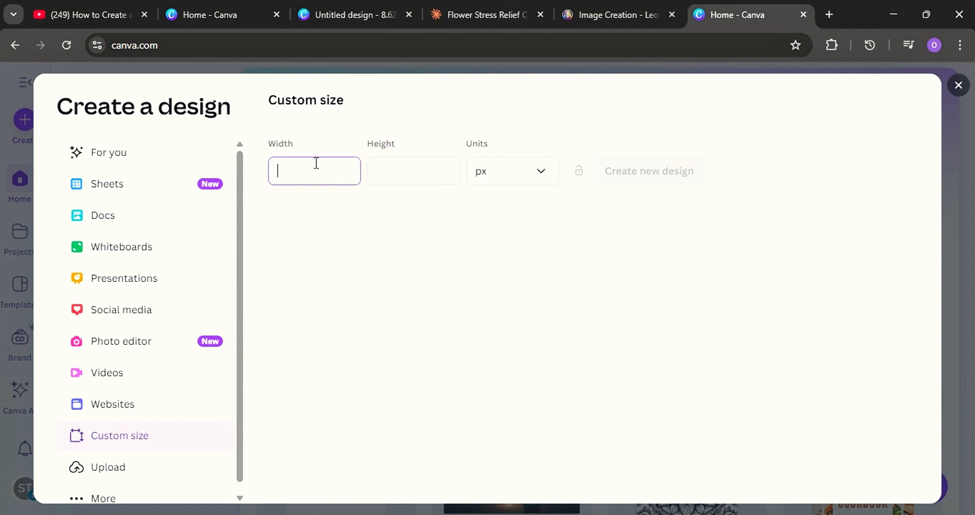
# Step: Create a new custom design in inches with a width of 8.62 and a height of 8.75
pyautogui.click(549, 176)
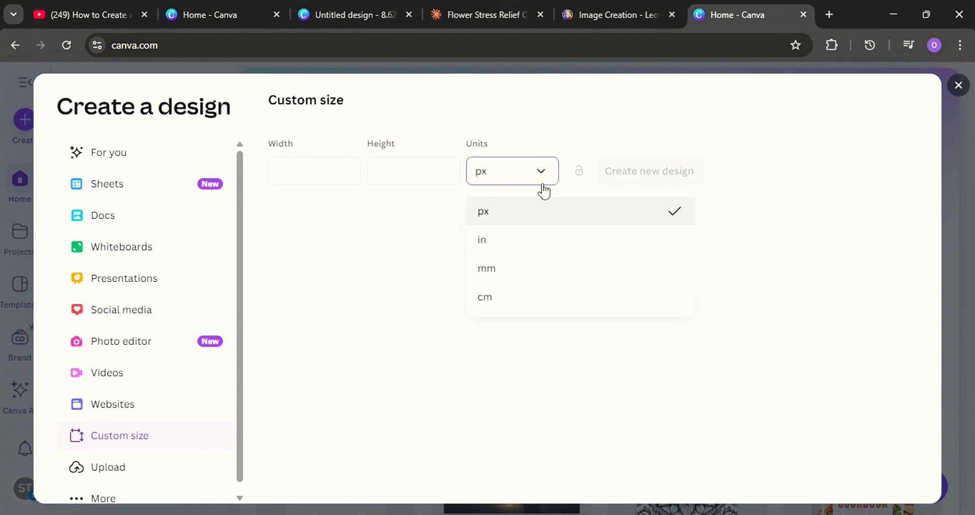
pyautogui.click(511, 242)
pyautogui.click(311, 163)
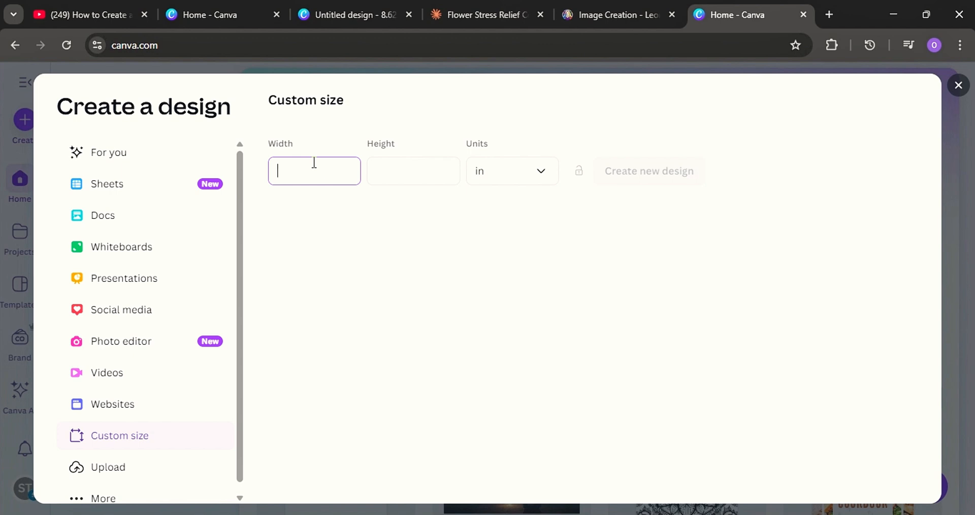
pyautogui.write('8.62')
pyautogui.click(417, 172)
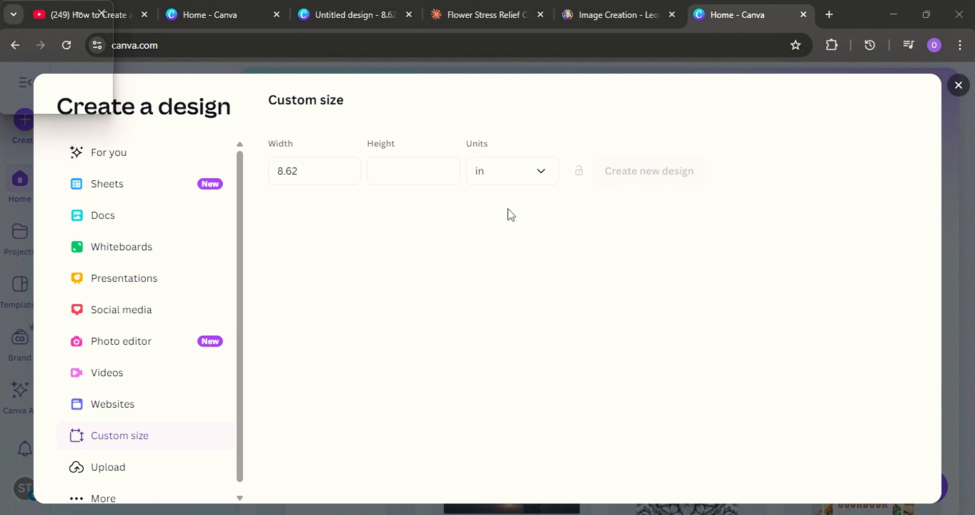
pyautogui.click(410, 177)
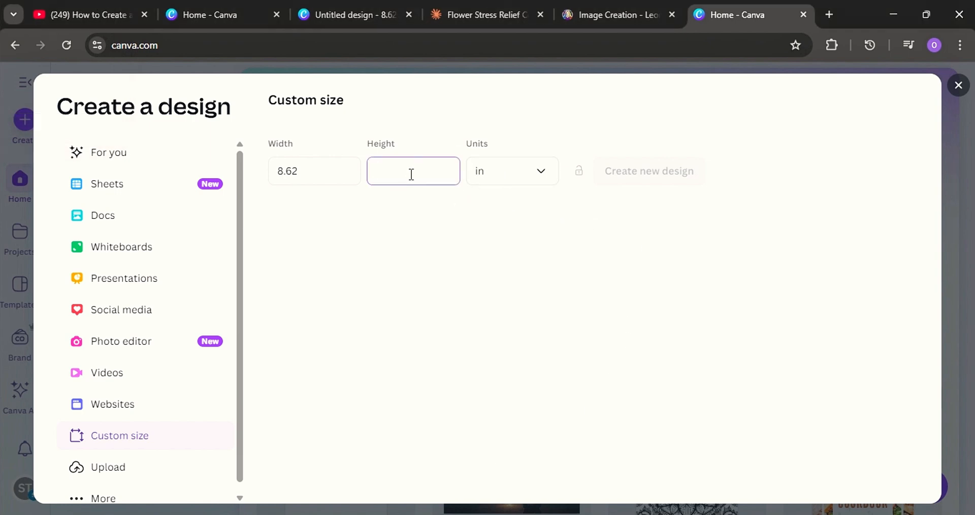
pyautogui.write('8.')
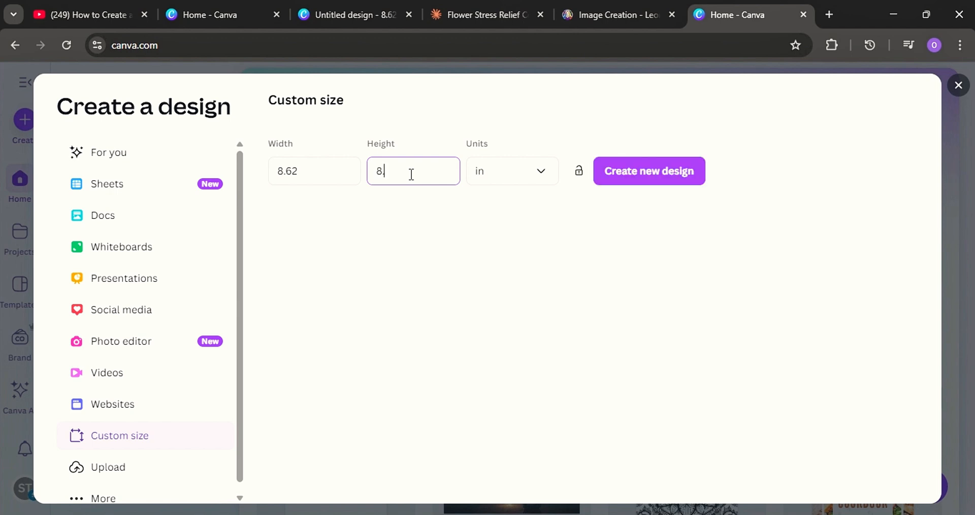
pyautogui.write('75')
pyautogui.click(671, 175)
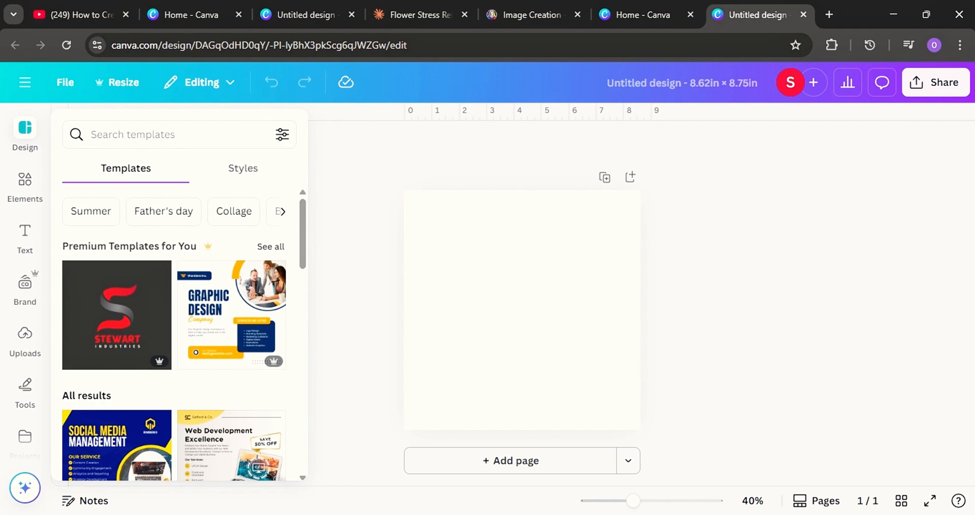
# Step: Return to the KDP trim size help topic and examine the minimum margin sizes by page count in the Margins section
pyautogui.click(744, 473)
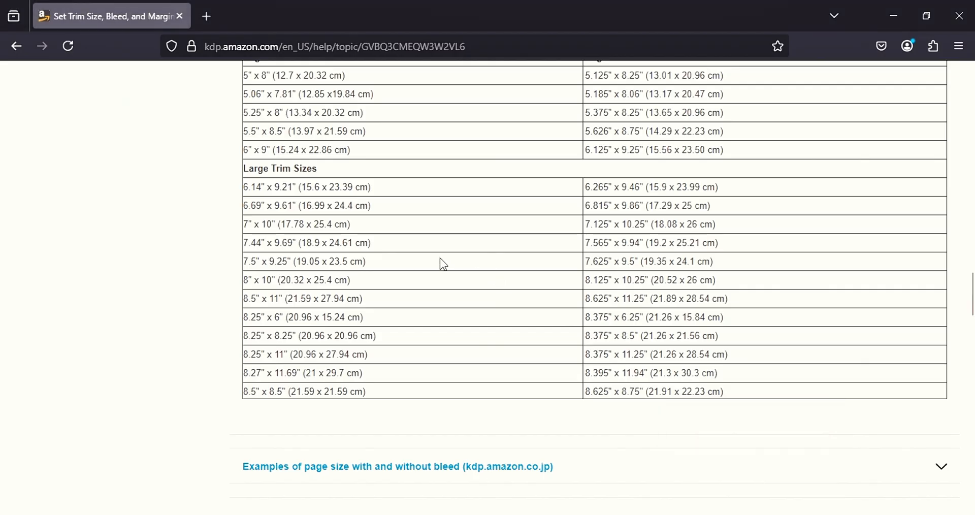
pyautogui.scroll(-5, 485, 262)
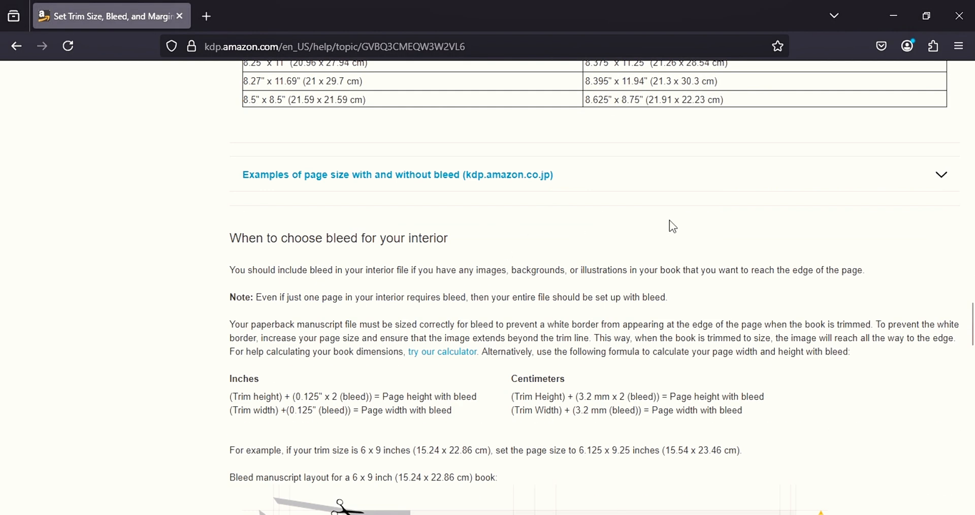
pyautogui.scroll(7, 669, 221)
pyautogui.scroll(-5, 669, 218)
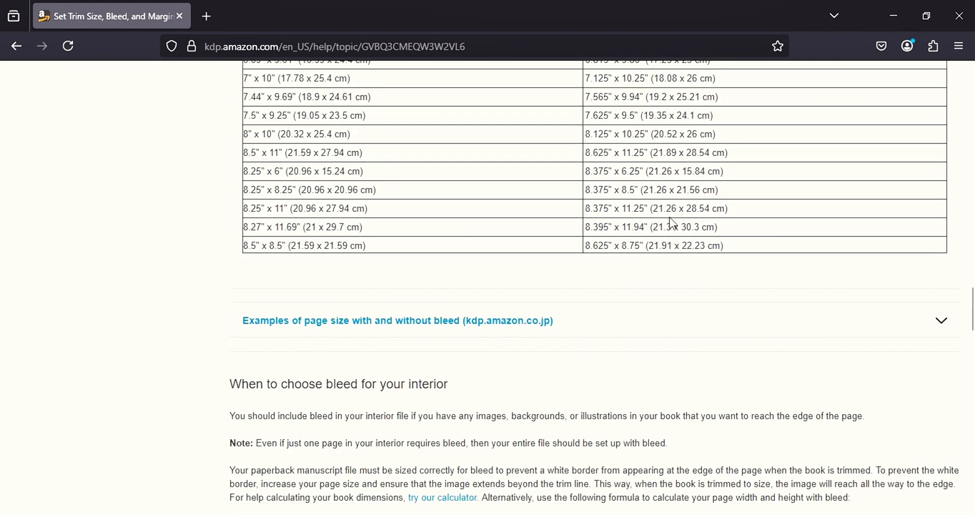
pyautogui.scroll(-18, 669, 219)
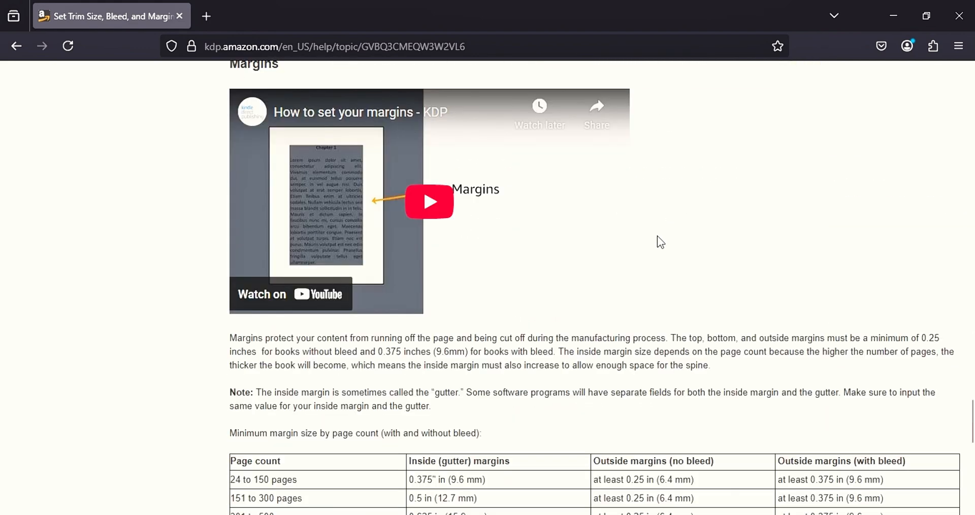
pyautogui.scroll(-5, 656, 236)
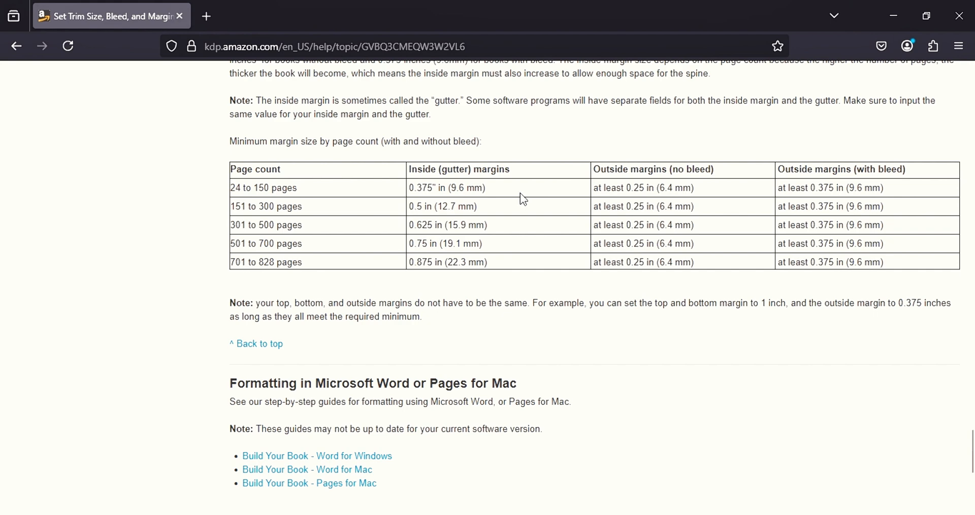
# Step: Switch back to the blank Canva design and check in its settings whether rulers and guides are shown
pyautogui.moveTo(682, 513)
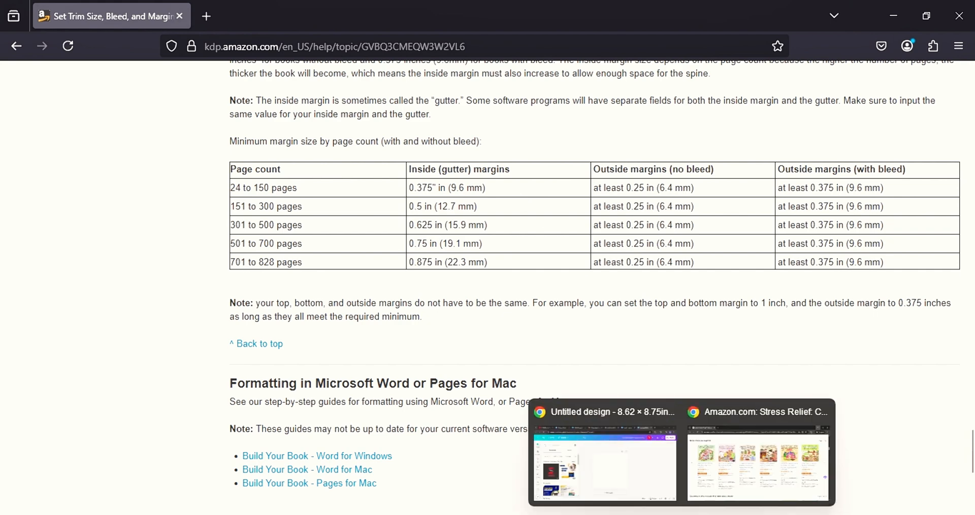
pyautogui.click(602, 434)
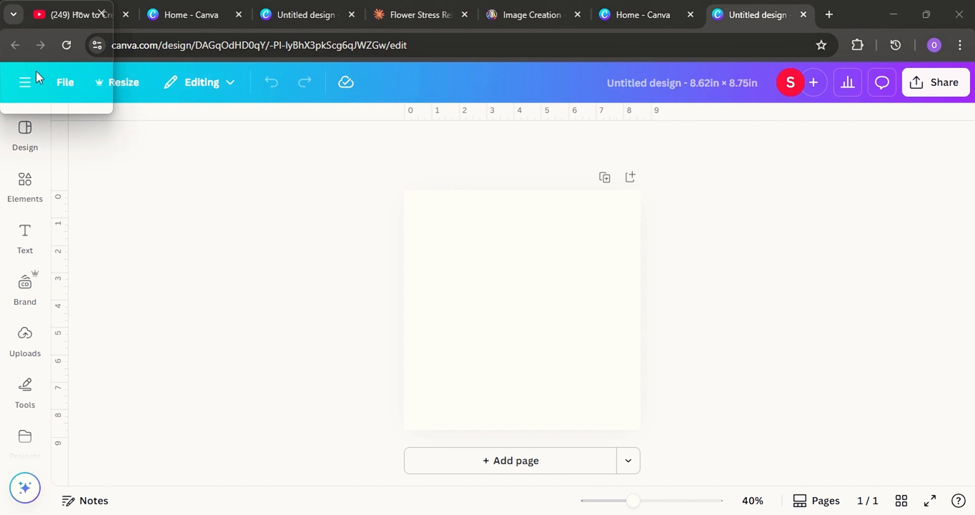
pyautogui.click(66, 84)
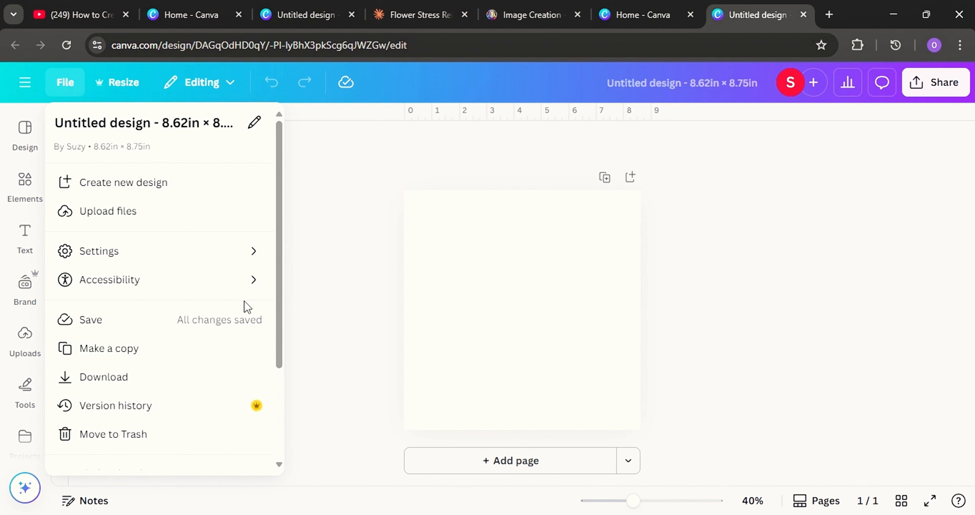
pyautogui.moveTo(251, 253)
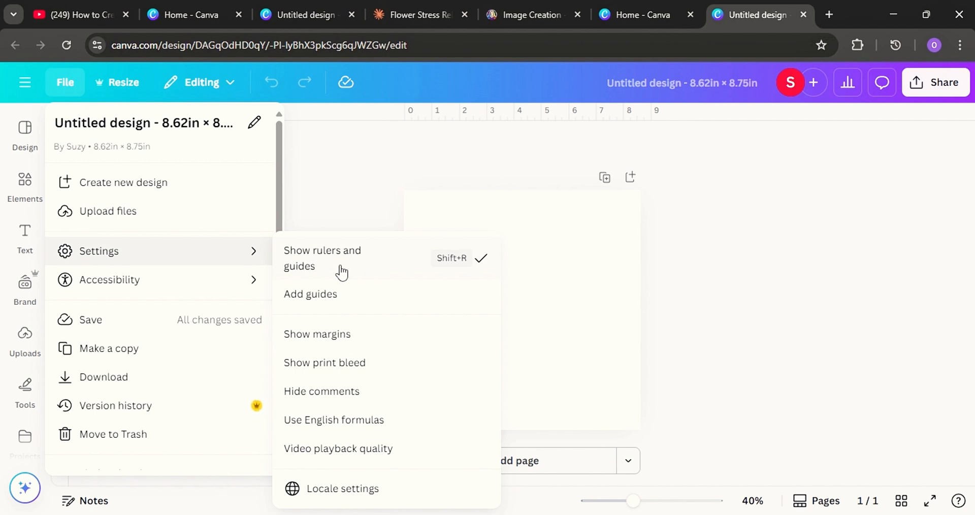
pyautogui.click(331, 159)
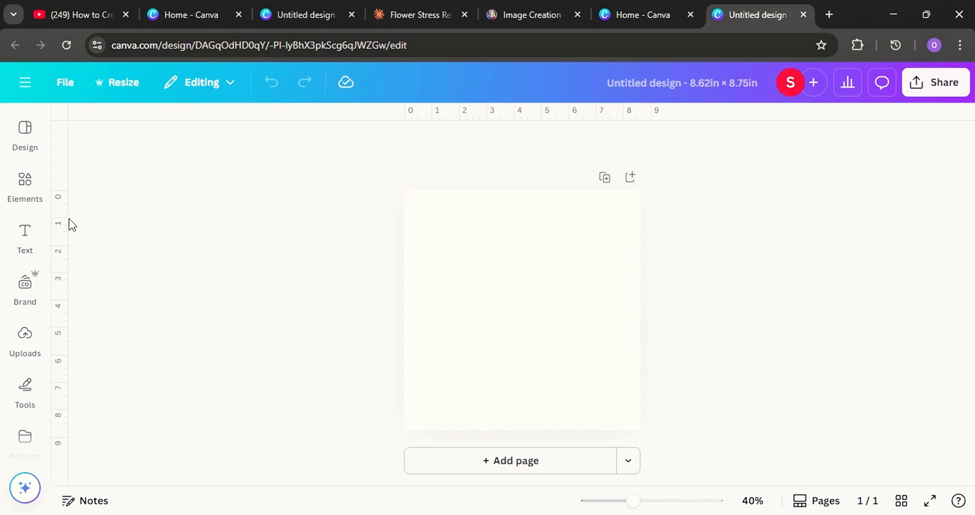
# Step: Place a vertical margin guide 0.375 in from the page's left edge
pyautogui.moveTo(168, 246); pyautogui.dragTo(414, 241)
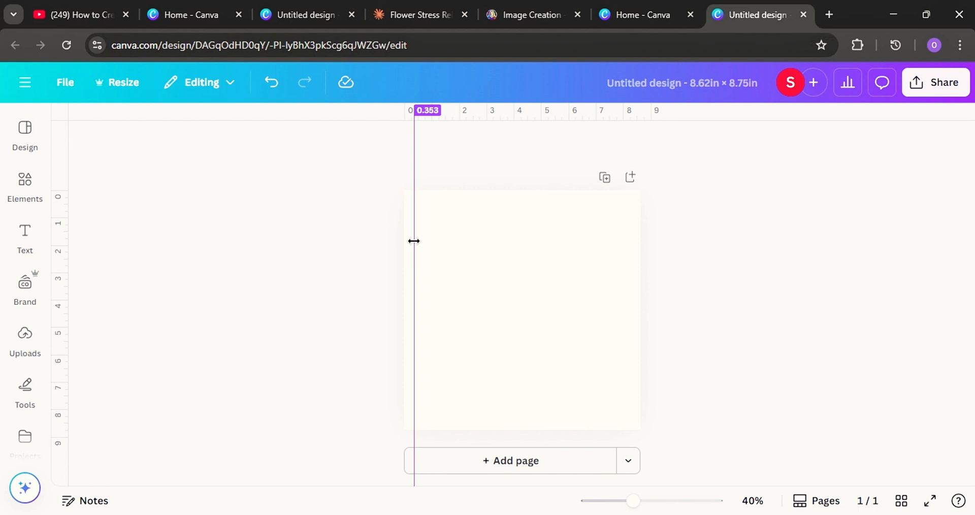
pyautogui.moveTo(414, 240); pyautogui.dragTo(413, 242)
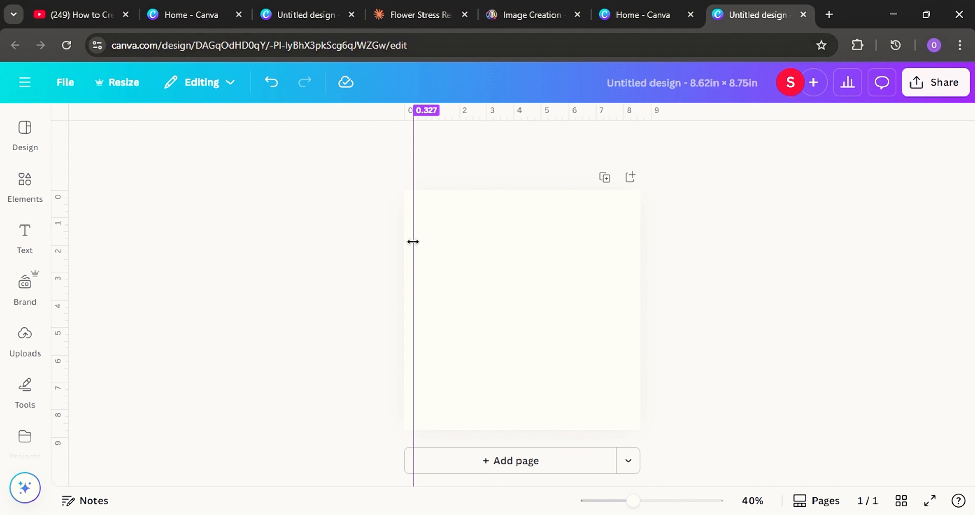
pyautogui.moveTo(414, 242); pyautogui.dragTo(413, 241)
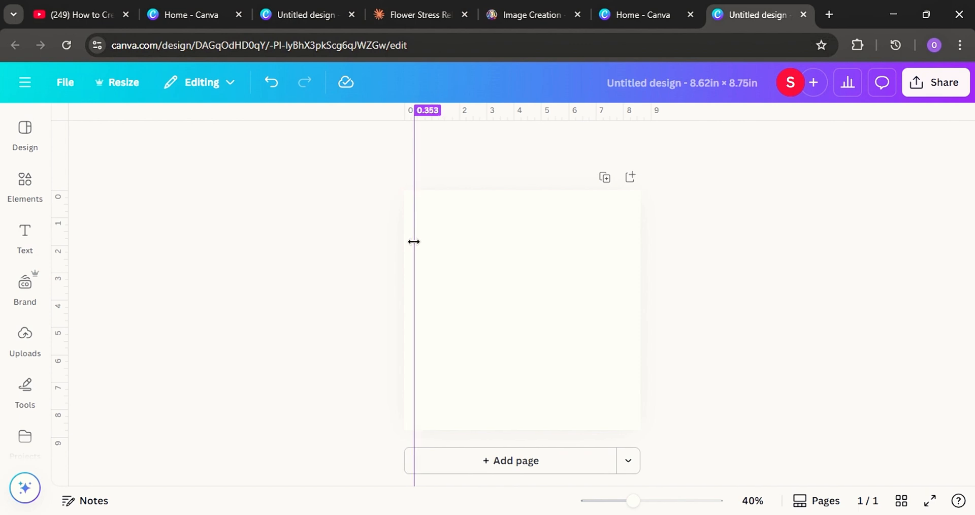
pyautogui.moveTo(414, 242); pyautogui.dragTo(415, 242)
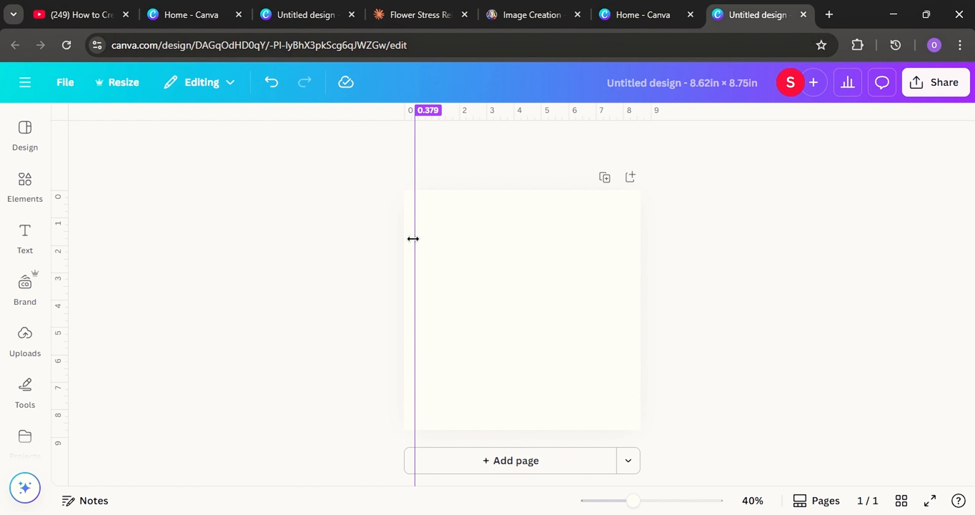
pyautogui.moveTo(413, 246); pyautogui.dragTo(410, 239)
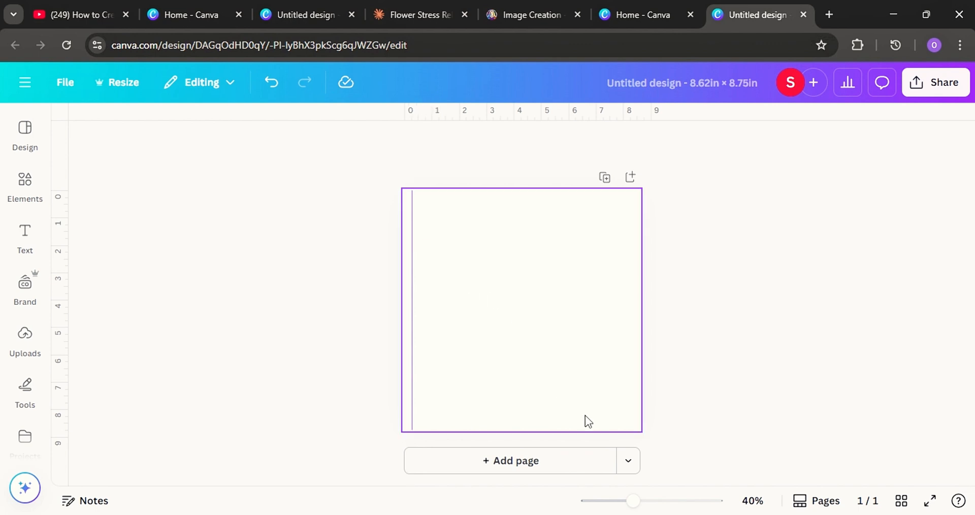
pyautogui.click(657, 501)
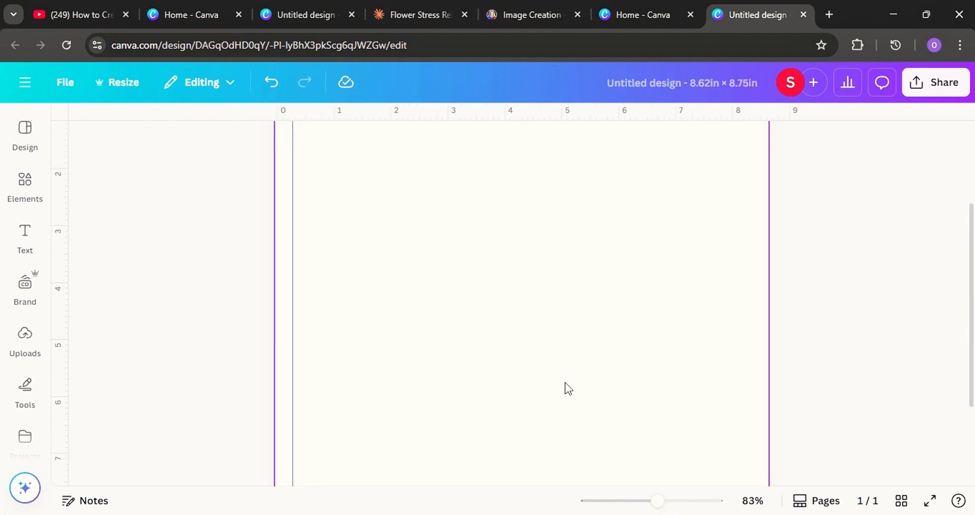
pyautogui.scroll(3, 443, 259)
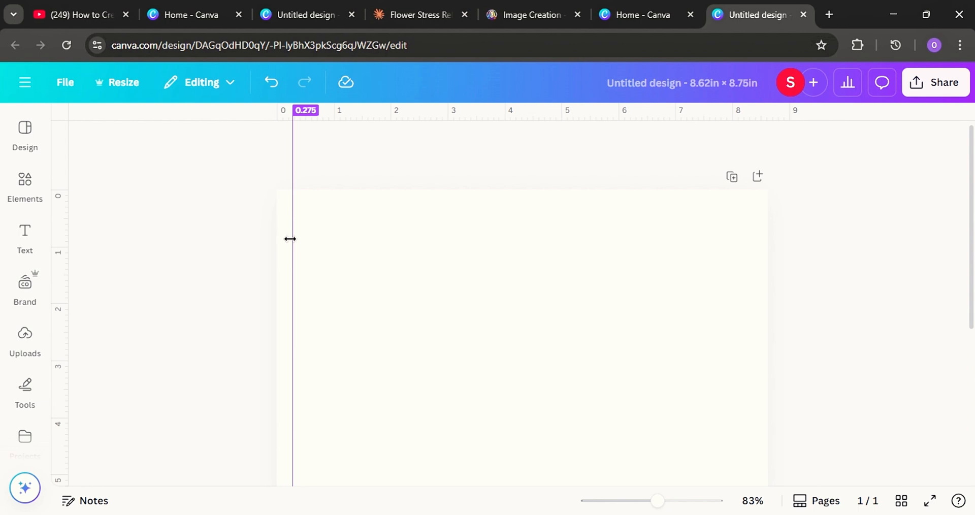
pyautogui.moveTo(289, 238); pyautogui.dragTo(296, 237)
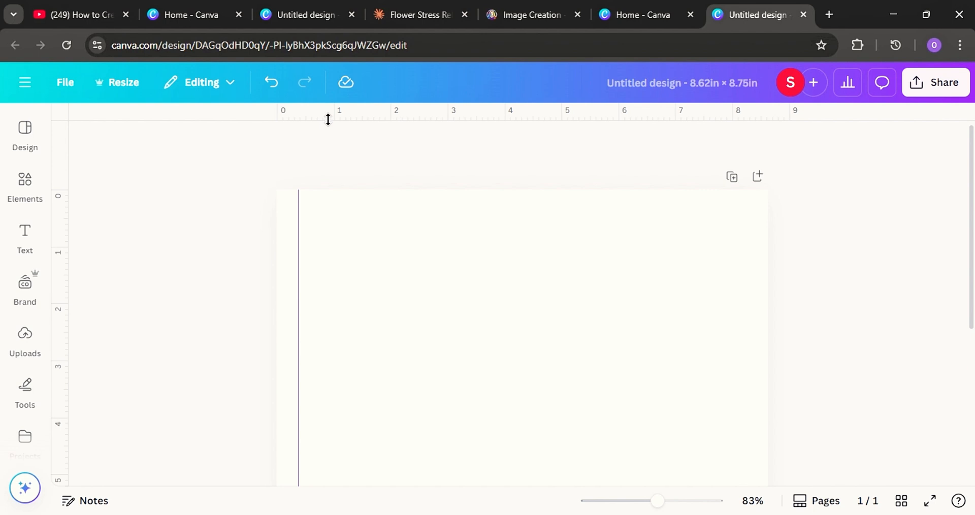
# Step: Place a horizontal margin guide about 0.37 in below the page's top edge
pyautogui.moveTo(327, 119); pyautogui.dragTo(327, 209)
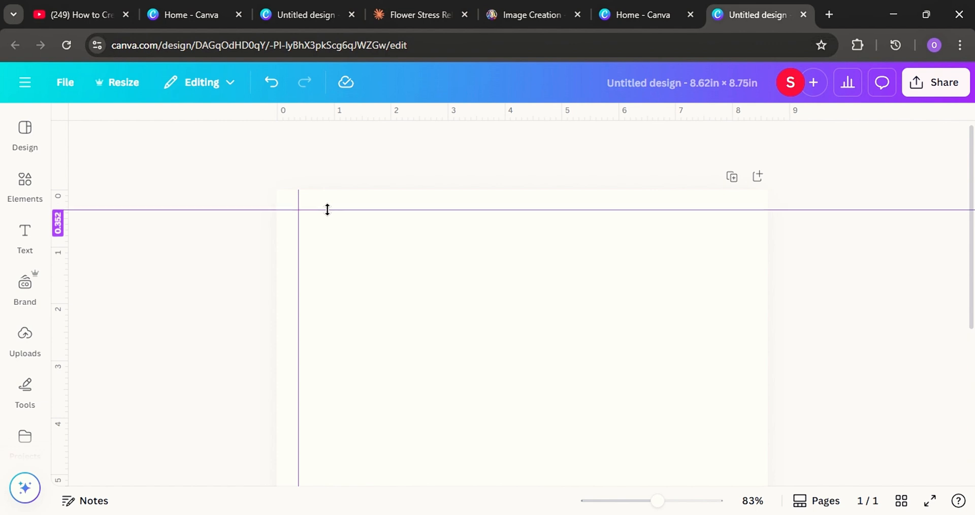
pyautogui.moveTo(328, 210); pyautogui.dragTo(328, 209)
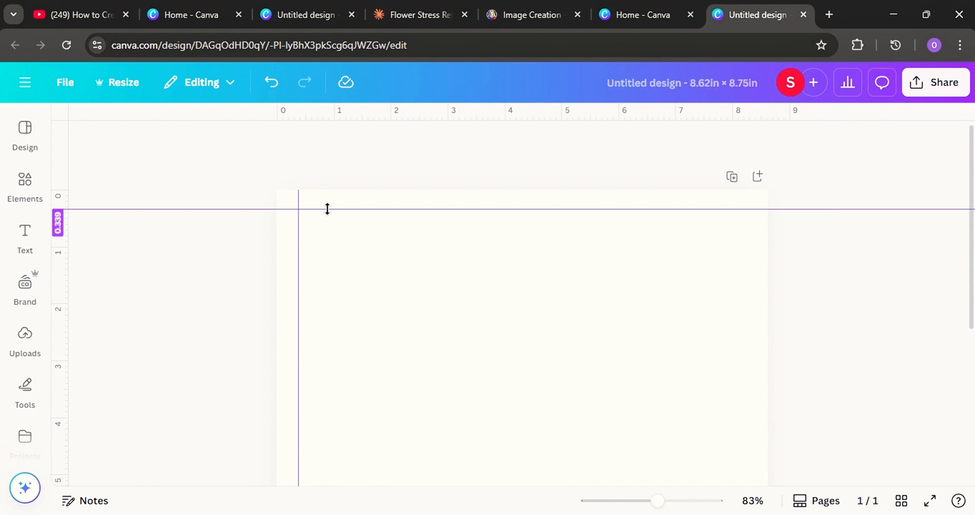
pyautogui.moveTo(327, 209); pyautogui.dragTo(329, 208)
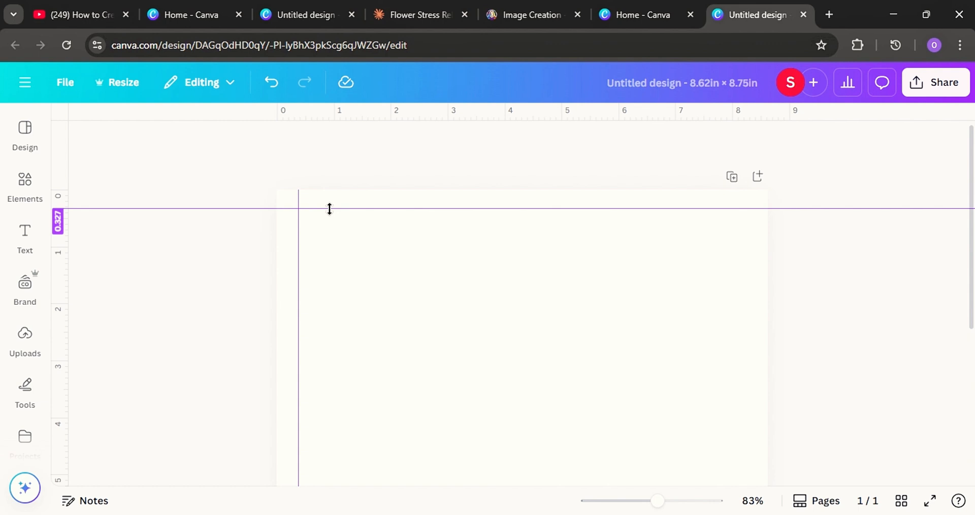
pyautogui.moveTo(329, 208); pyautogui.dragTo(331, 208)
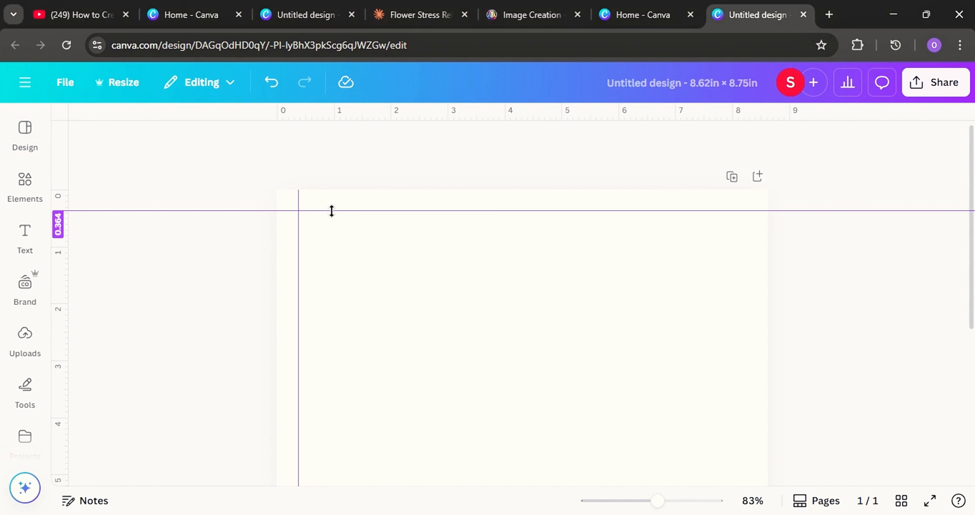
pyautogui.moveTo(332, 210); pyautogui.dragTo(332, 205)
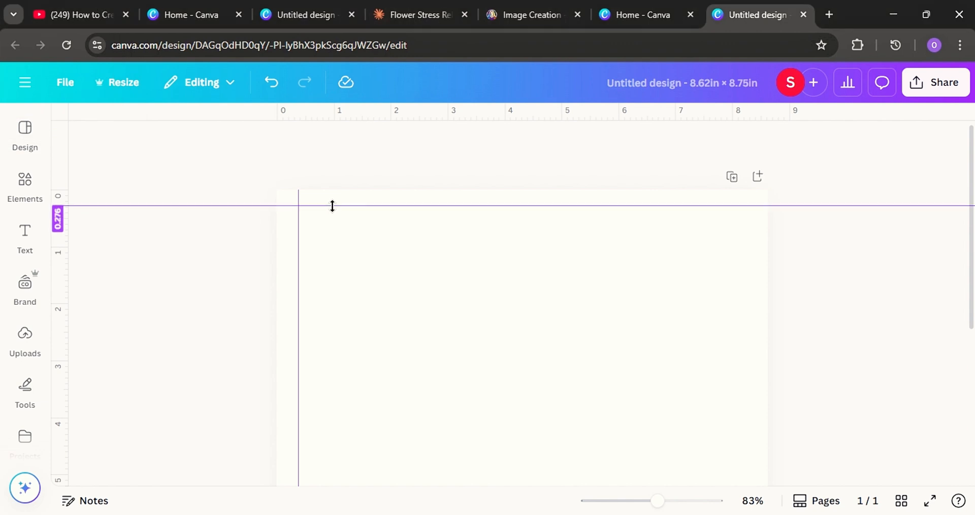
pyautogui.moveTo(332, 205); pyautogui.dragTo(333, 210)
pyautogui.click(475, 259)
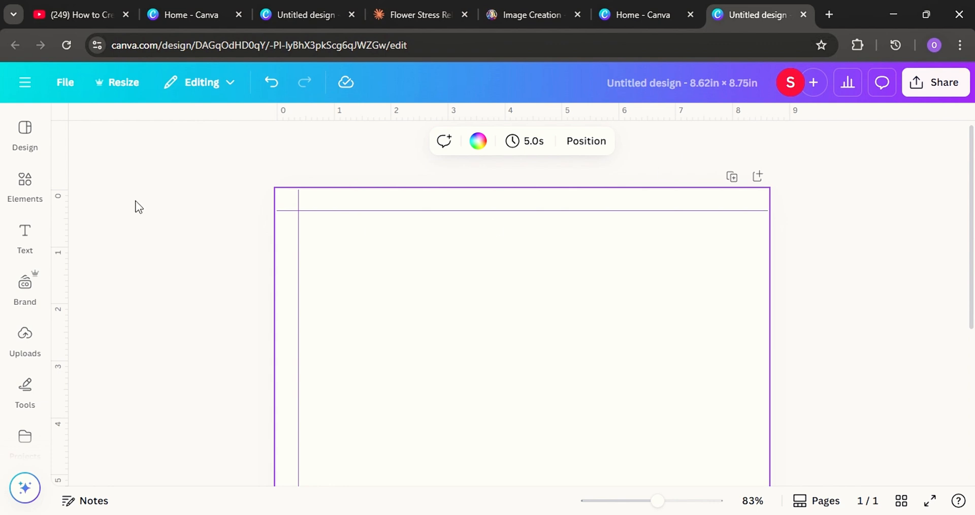
# Step: Add a square shape to the page and shrink it to roughly the width of the margin
pyautogui.moveTo(45, 175)
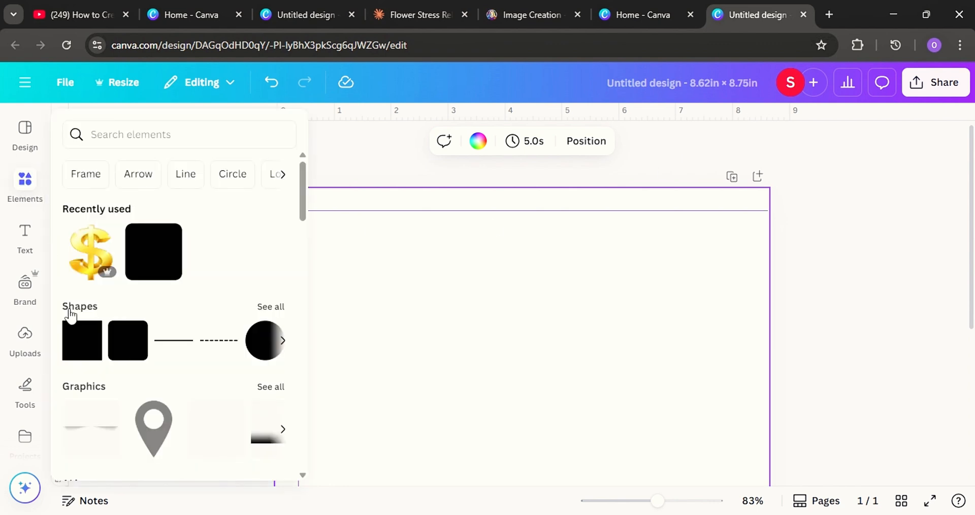
pyautogui.click(78, 337)
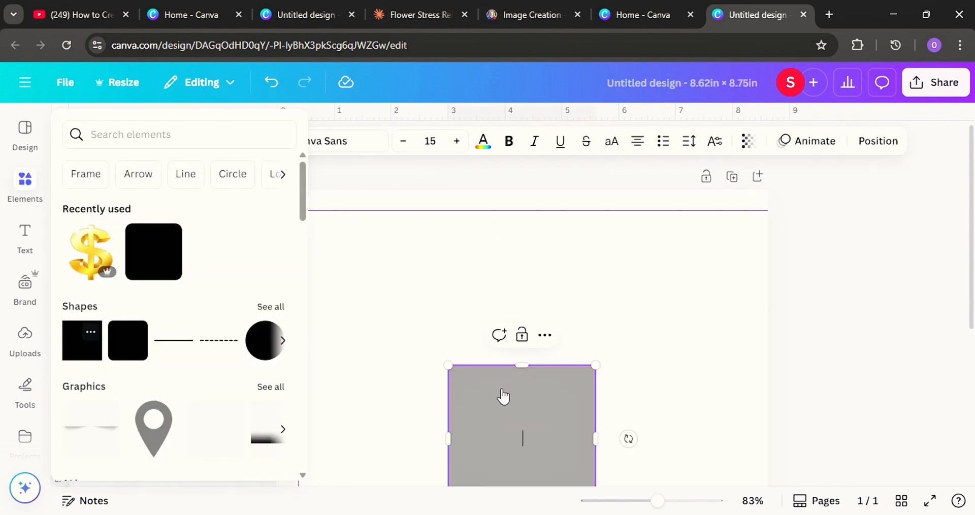
pyautogui.click(413, 259)
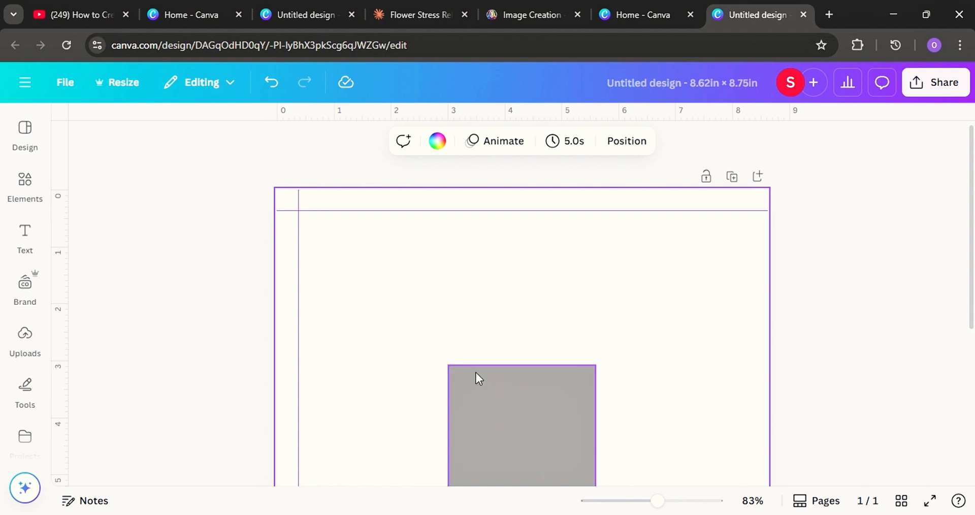
pyautogui.moveTo(476, 372); pyautogui.dragTo(398, 257)
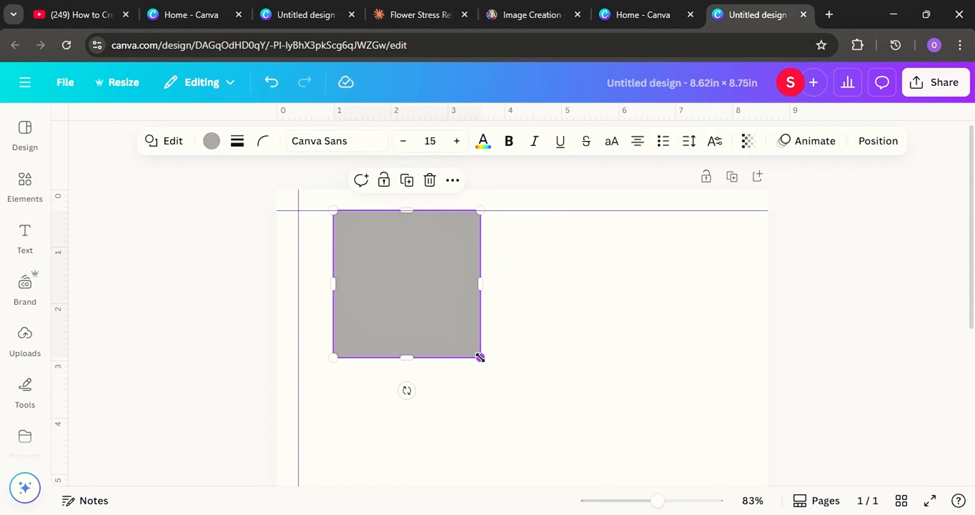
pyautogui.moveTo(480, 357); pyautogui.dragTo(355, 233)
# Step: Move the small square into the page's top-left corner and resize it to fill the space between the page edges and both guides
pyautogui.moveTo(357, 265); pyautogui.dragTo(304, 249)
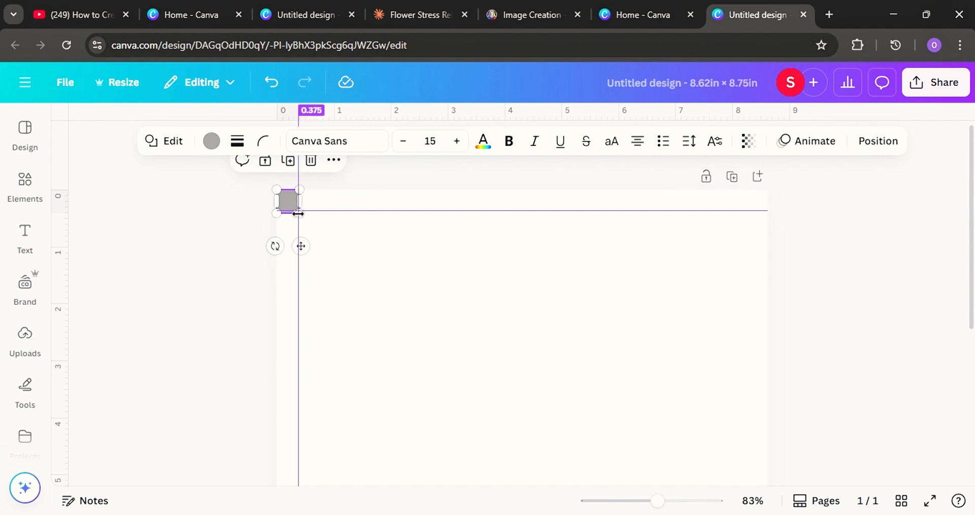
pyautogui.moveTo(276, 213); pyautogui.dragTo(276, 210)
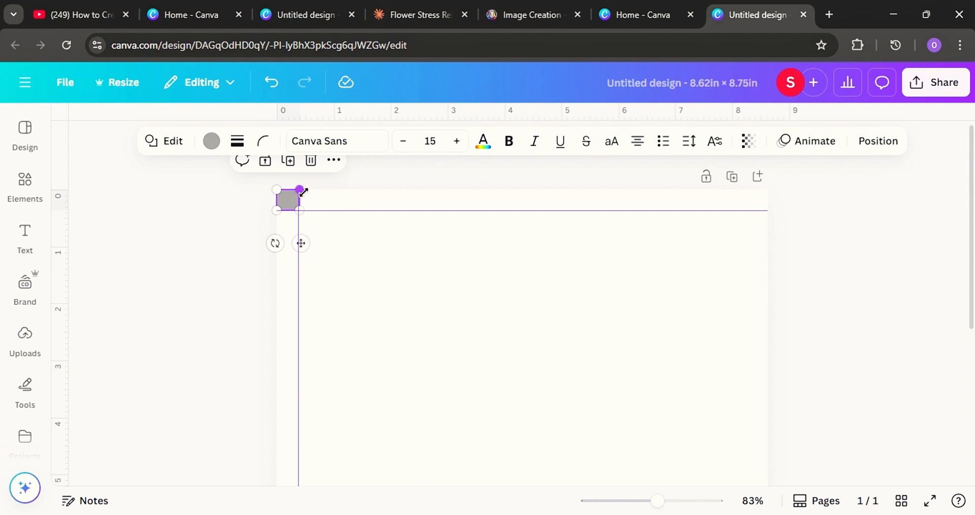
pyautogui.moveTo(299, 189); pyautogui.dragTo(298, 189)
pyautogui.click(398, 320)
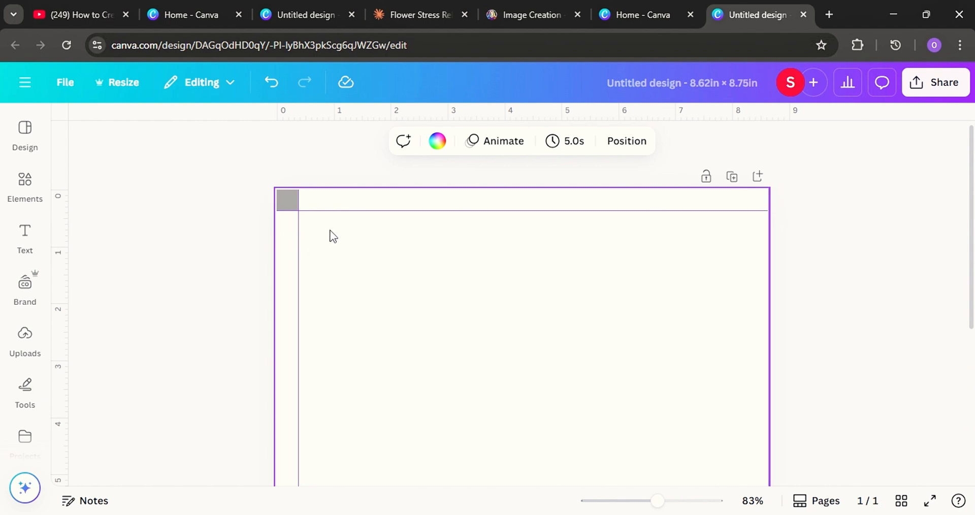
# Step: Move the margin-sized square to the page's top-right corner and place a vertical guide along its left side
pyautogui.click(288, 203)
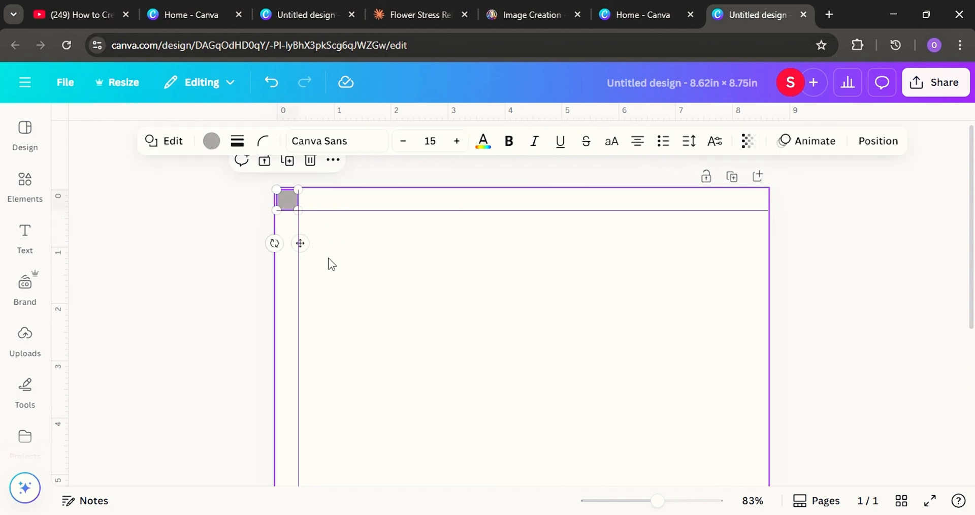
pyautogui.moveTo(302, 243); pyautogui.dragTo(771, 244)
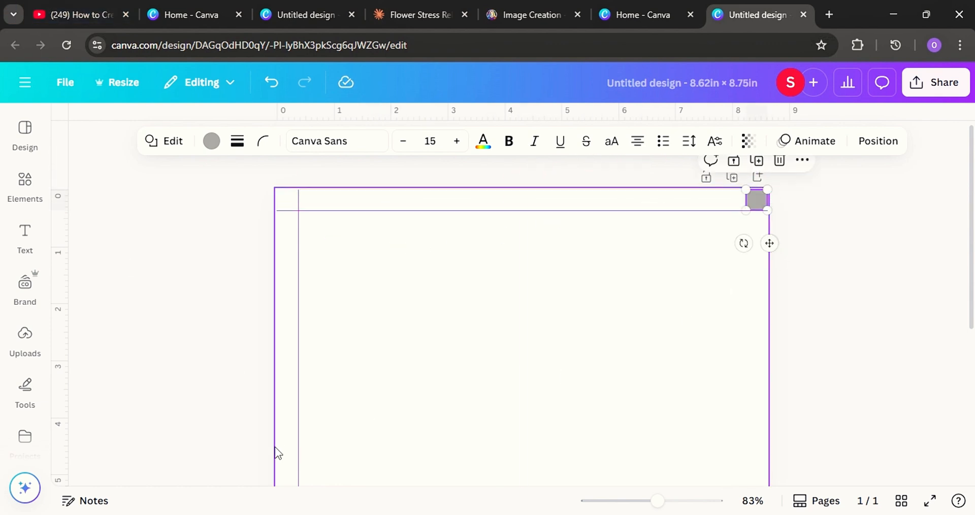
pyautogui.moveTo(61, 220); pyautogui.dragTo(744, 333)
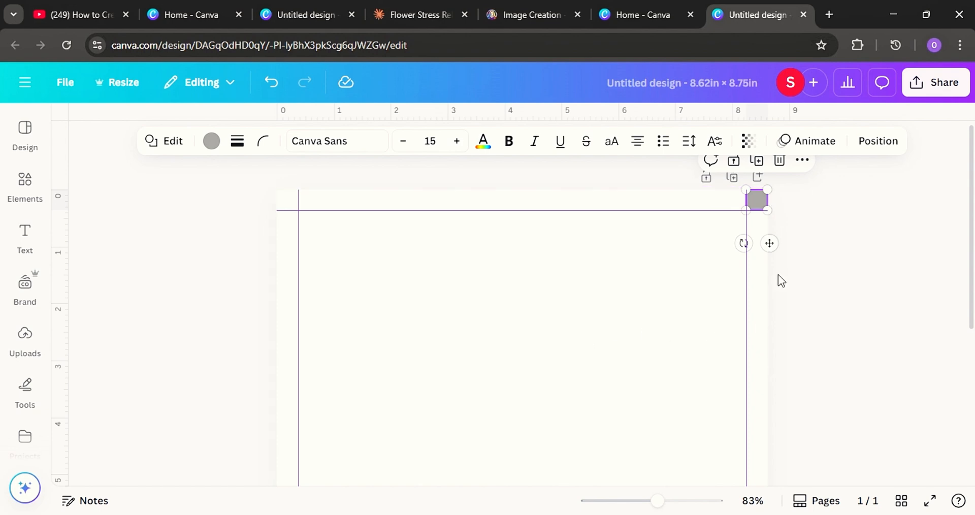
# Step: Move the margin-sized square down into the page's bottom-right corner, flush with both page edges
pyautogui.scroll(-1, 612, 341)
pyautogui.scroll(-3, 614, 341)
pyautogui.scroll(2, 626, 325)
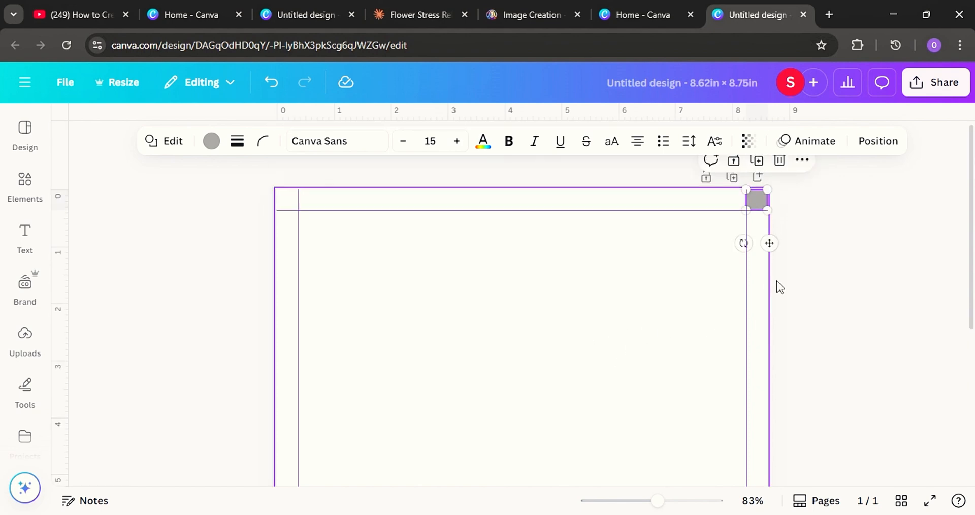
pyautogui.moveTo(768, 243); pyautogui.dragTo(757, 480)
pyautogui.scroll(-3, 828, 315)
pyautogui.scroll(-2, 828, 314)
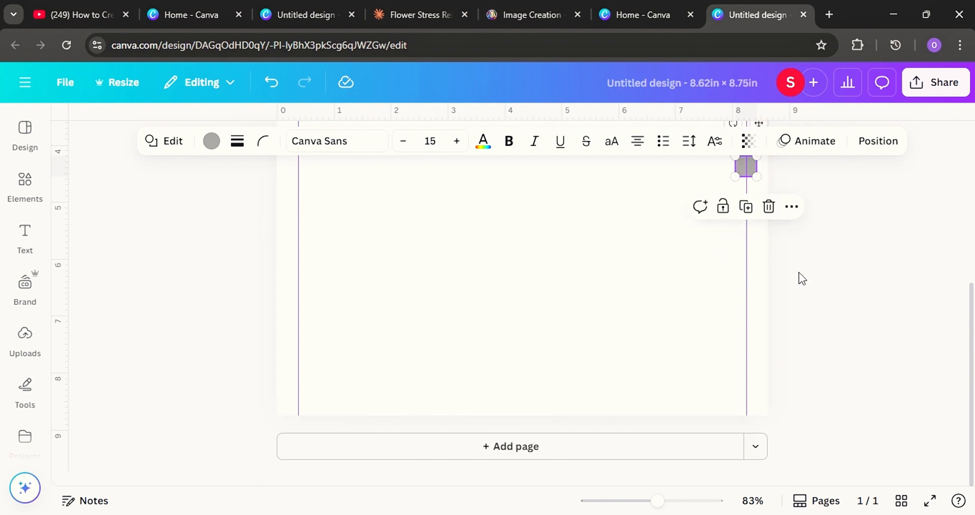
pyautogui.click(823, 347)
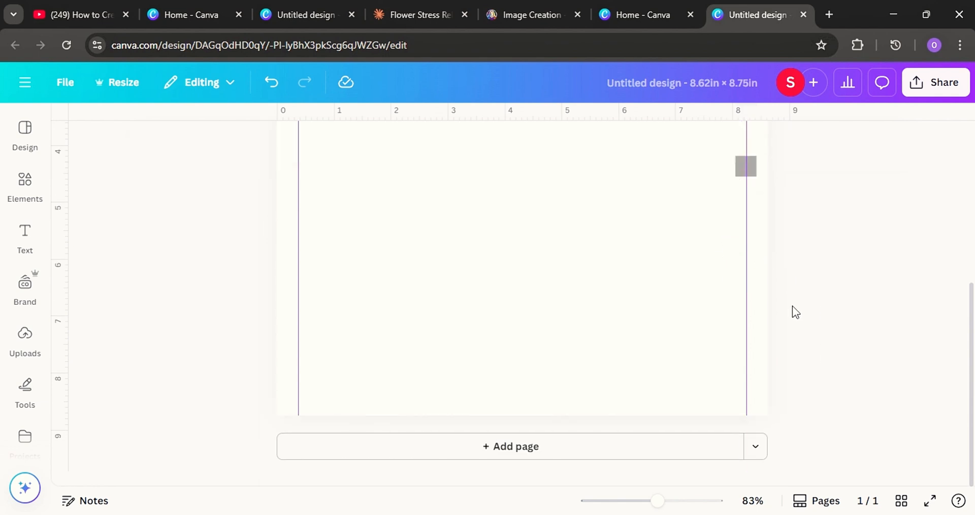
pyautogui.click(754, 175)
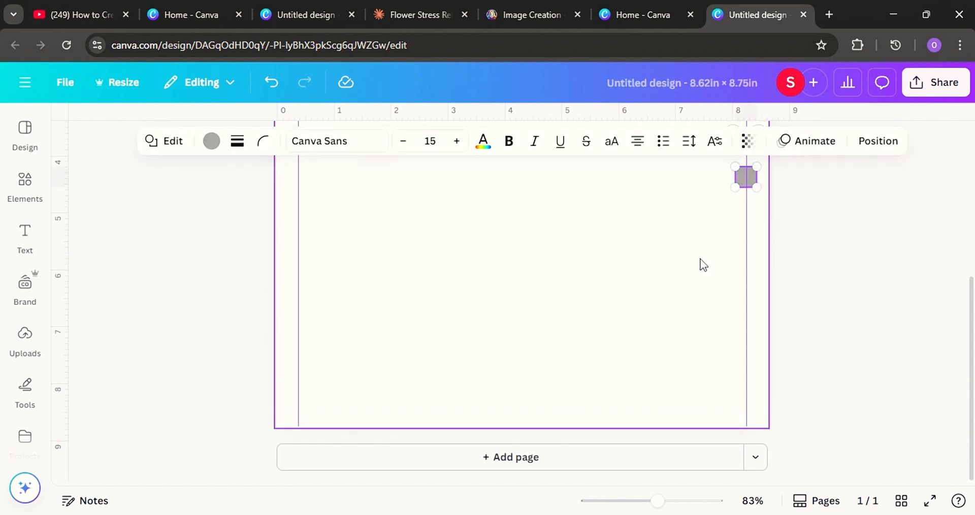
pyautogui.scroll(1, 736, 281)
pyautogui.scroll(2, 838, 294)
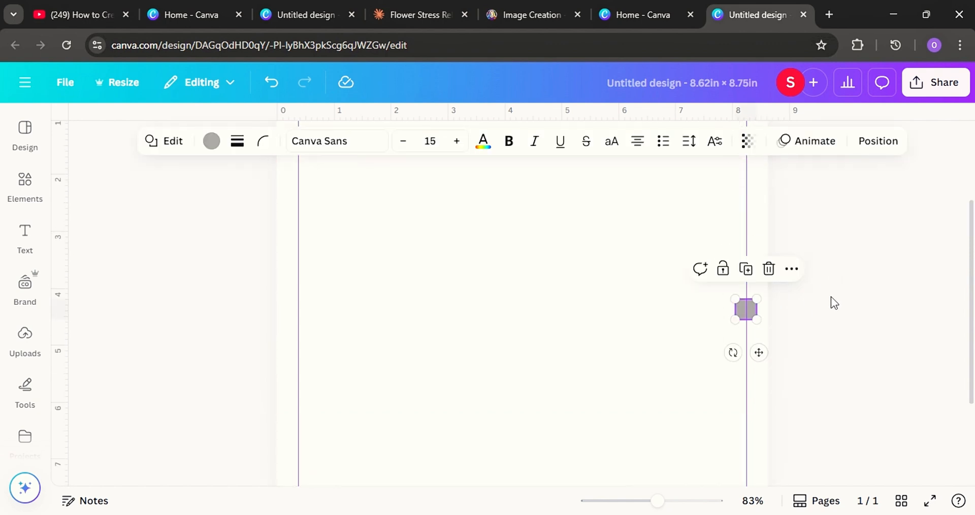
pyautogui.moveTo(758, 352); pyautogui.dragTo(750, 497)
pyautogui.scroll(-3, 827, 355)
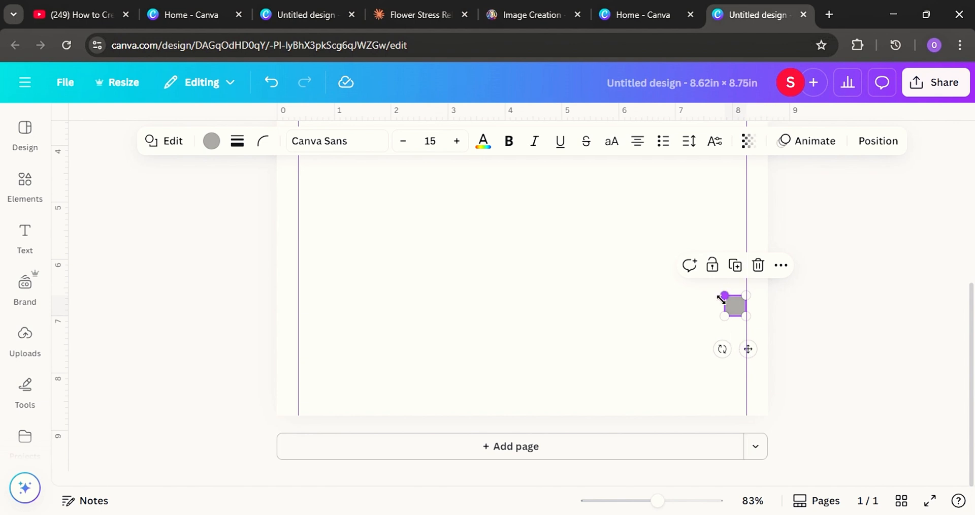
pyautogui.moveTo(748, 349); pyautogui.dragTo(771, 447)
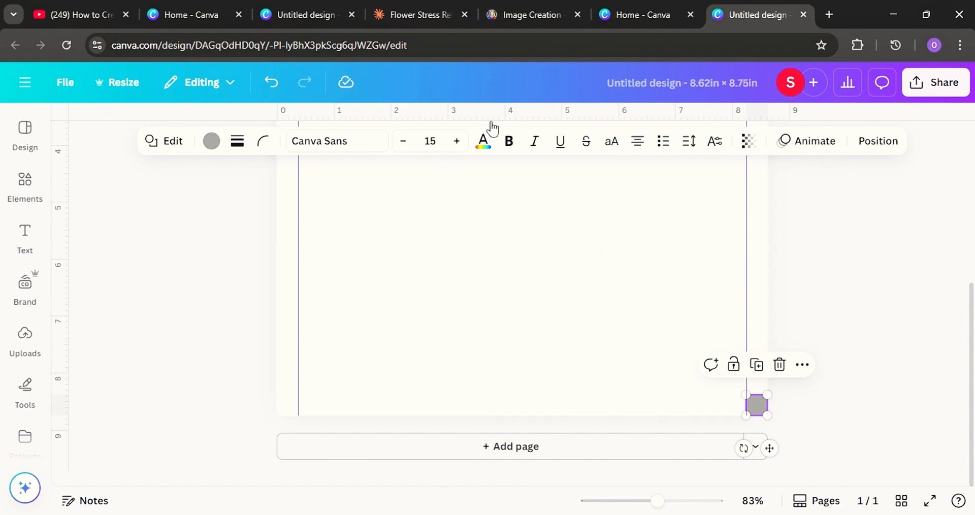
# Step: Place a horizontal guide along the top side of the square in the page's bottom-right corner
pyautogui.moveTo(496, 128); pyautogui.dragTo(498, 392)
pyautogui.click(548, 285)
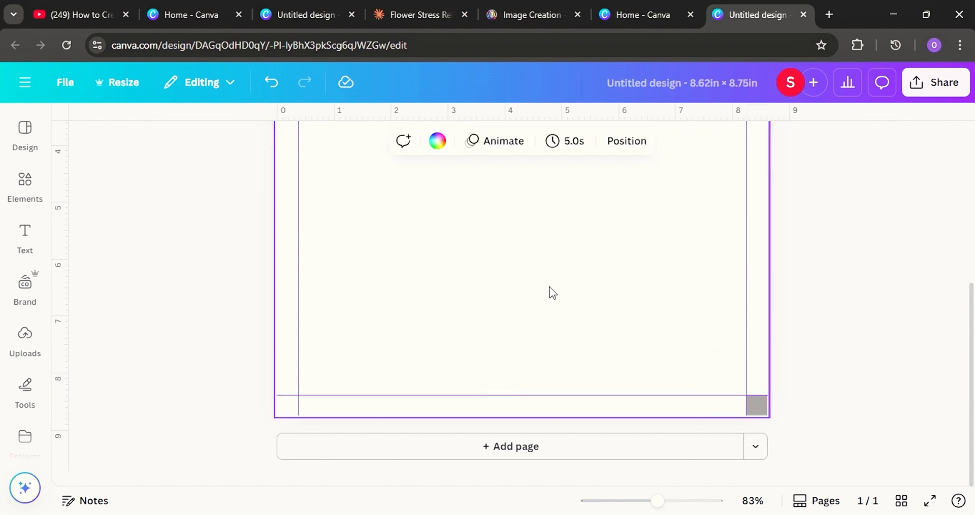
pyautogui.scroll(5, 592, 277)
pyautogui.scroll(-5, 609, 288)
# Step: Delete the measuring square from the bottom-right corner and add a second page to the design
pyautogui.click(757, 410)
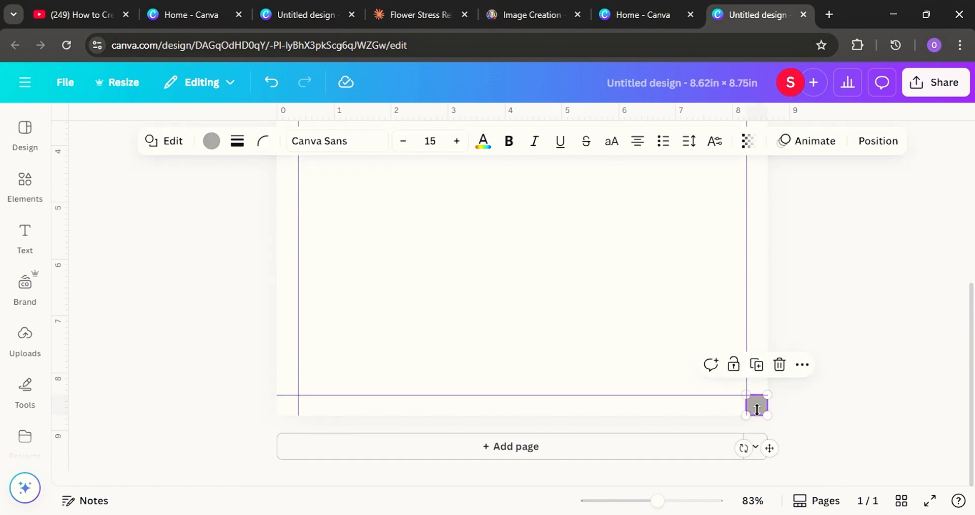
pyautogui.click(781, 364)
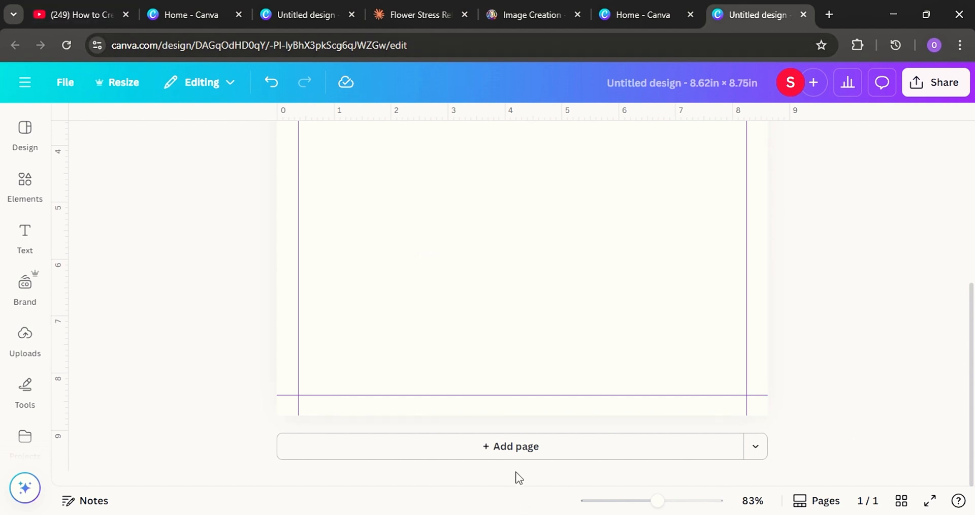
pyautogui.click(526, 446)
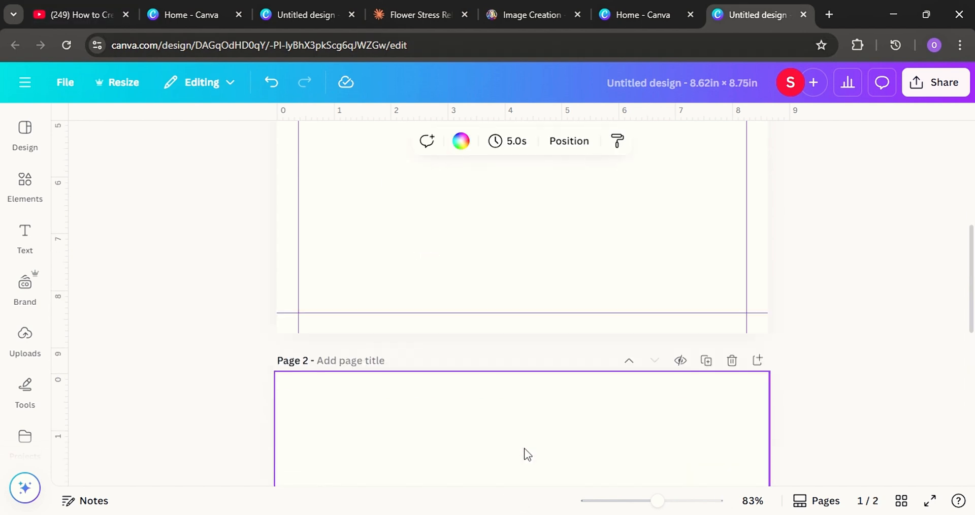
# Step: Add blank pages to the end of the design until it has 12 pages
pyautogui.click(525, 447)
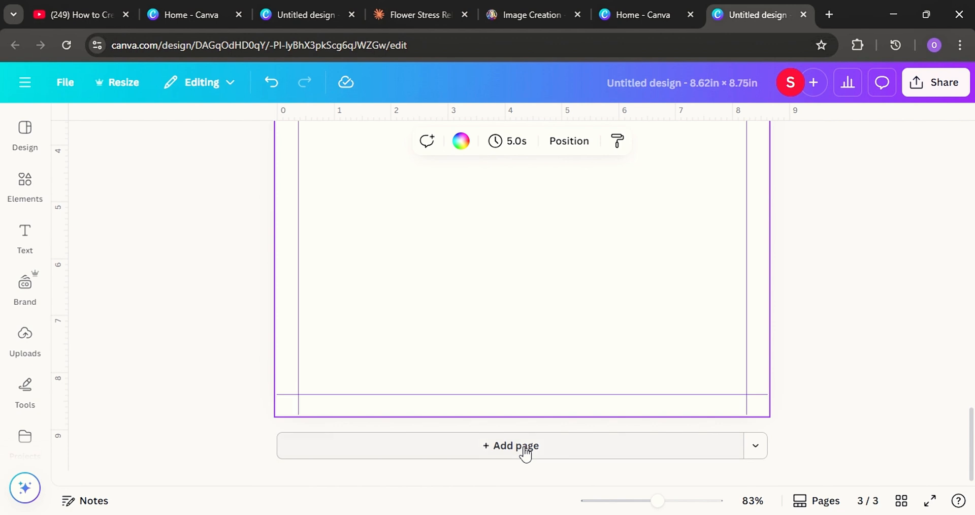
pyautogui.click(523, 450)
pyautogui.click(518, 459)
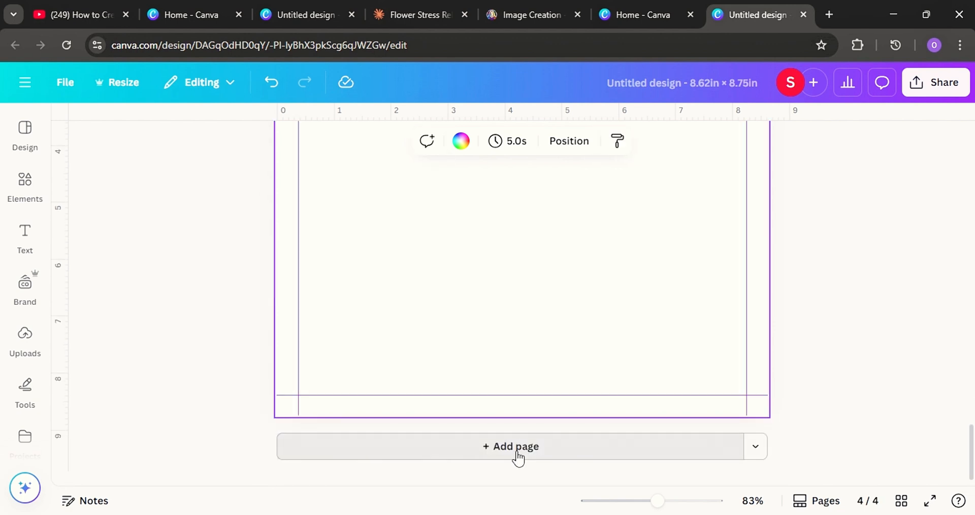
pyautogui.click(515, 455)
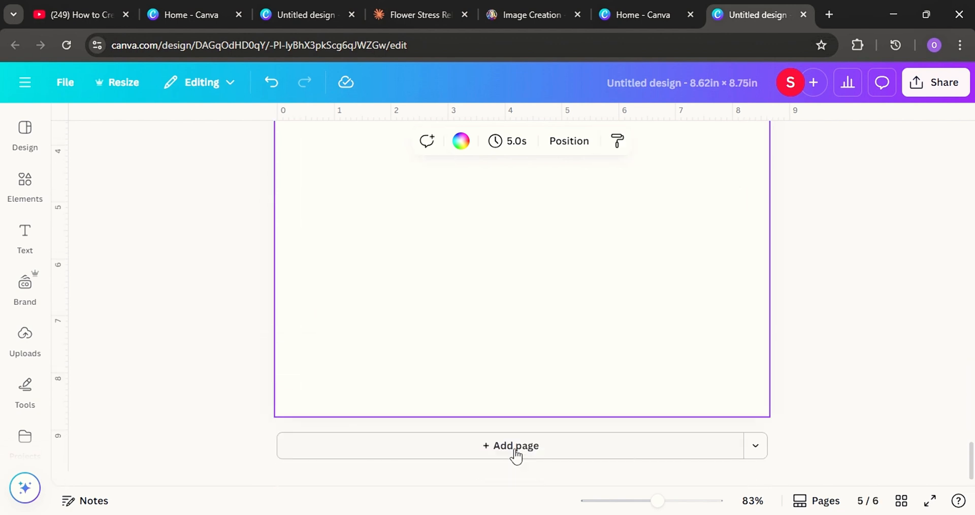
pyautogui.click(517, 455)
pyautogui.click(518, 456)
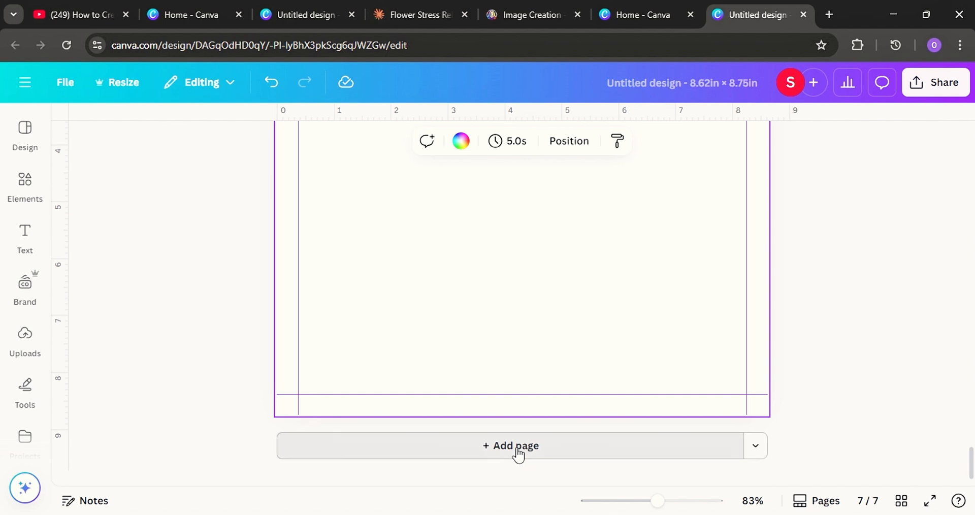
pyautogui.click(517, 456)
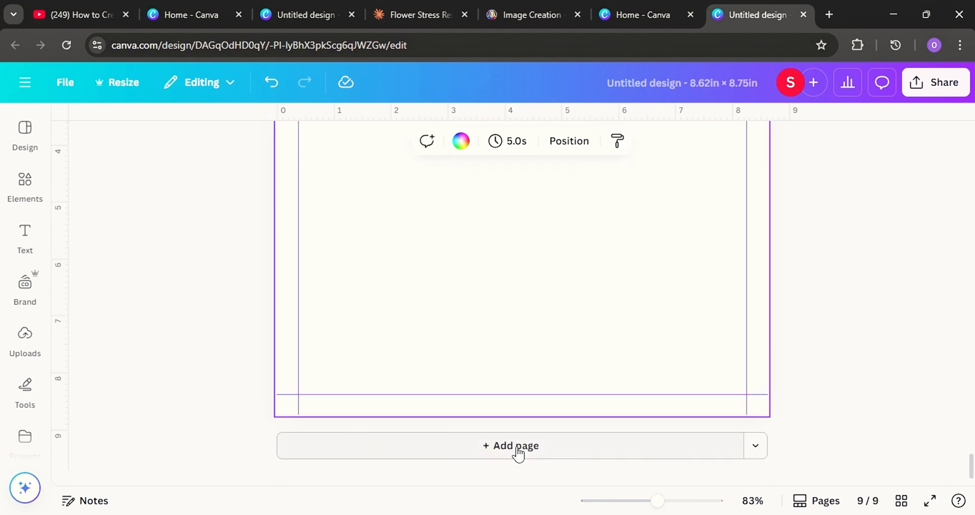
pyautogui.click(518, 455)
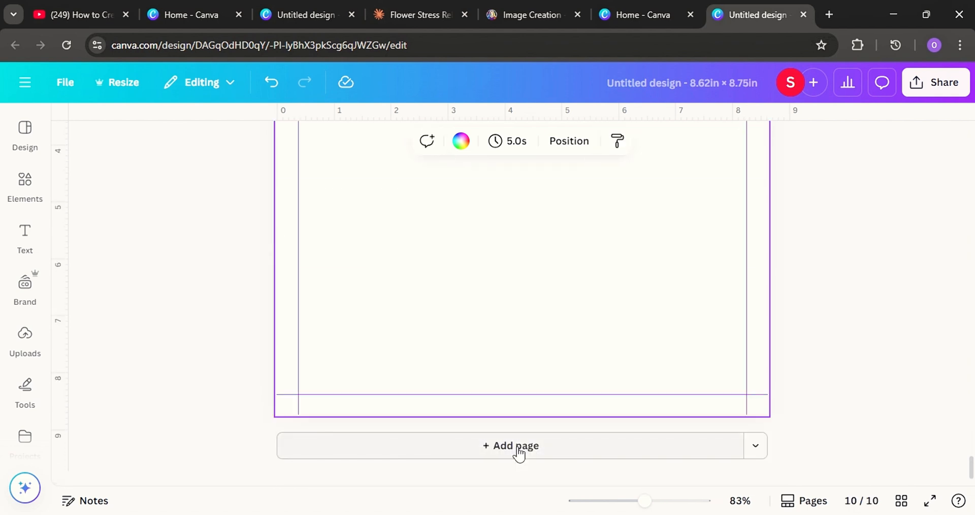
pyautogui.click(519, 455)
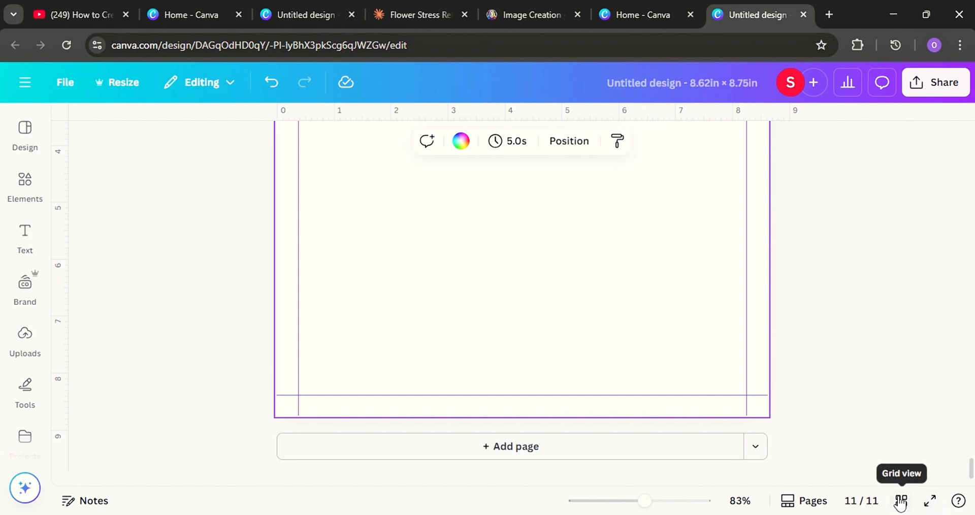
pyautogui.click(518, 451)
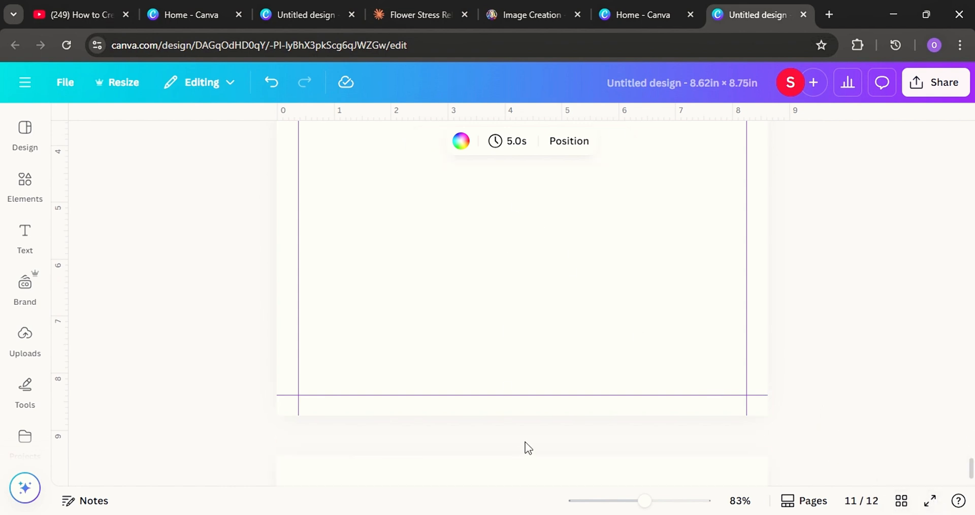
# Step: Look back through the blank pages toward the first page to check their margin guides
pyautogui.scroll(15, 565, 376)
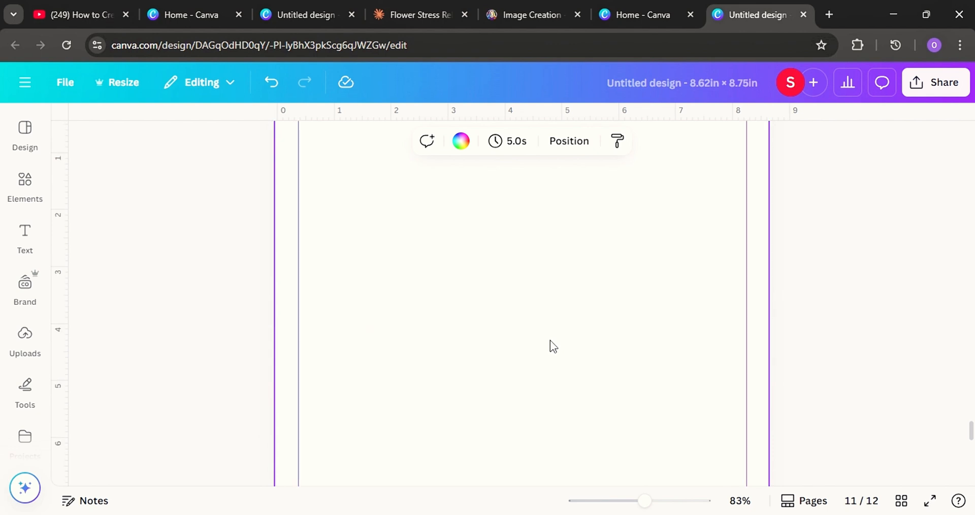
pyautogui.scroll(15, 554, 339)
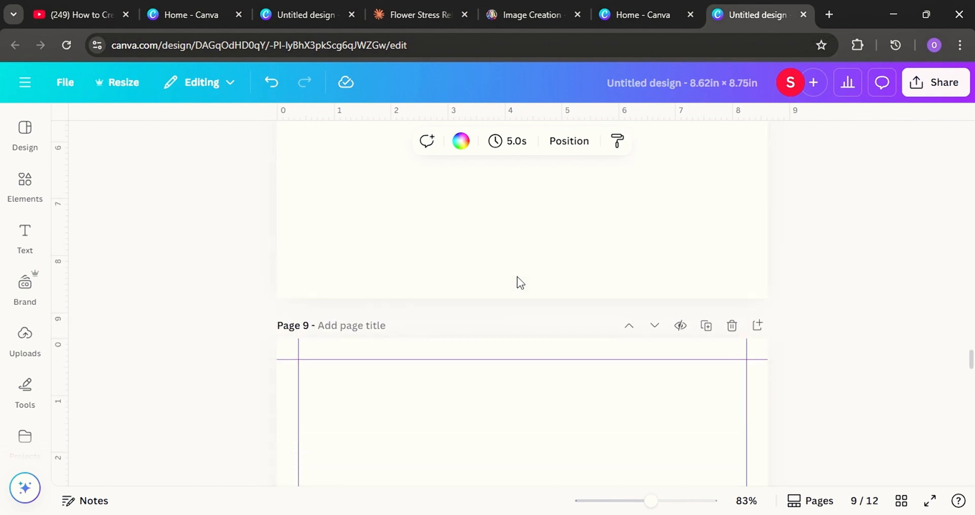
pyautogui.scroll(15, 520, 275)
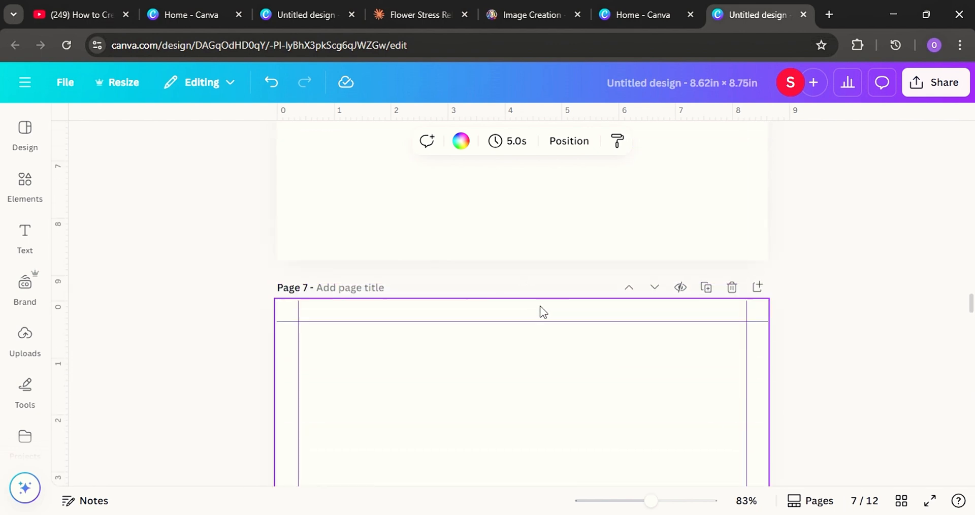
pyautogui.scroll(10, 543, 303)
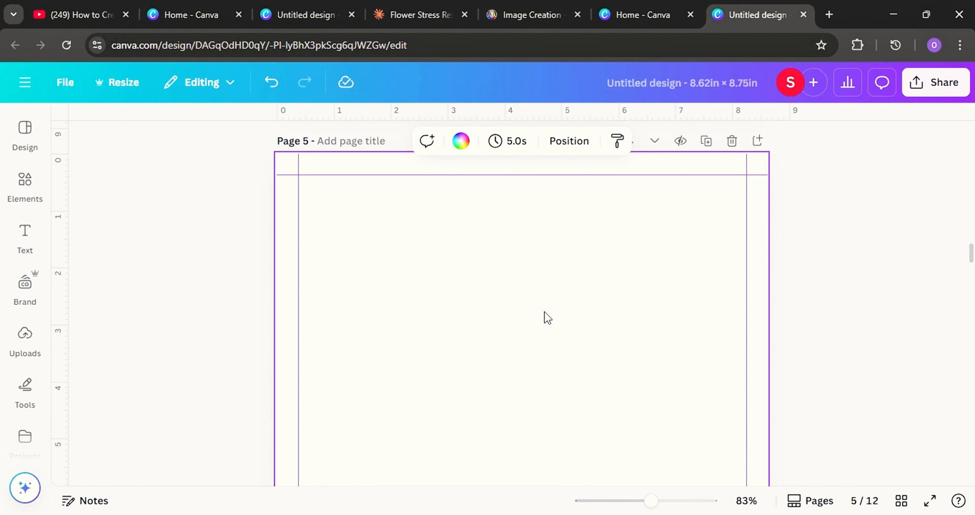
pyautogui.scroll(15, 543, 341)
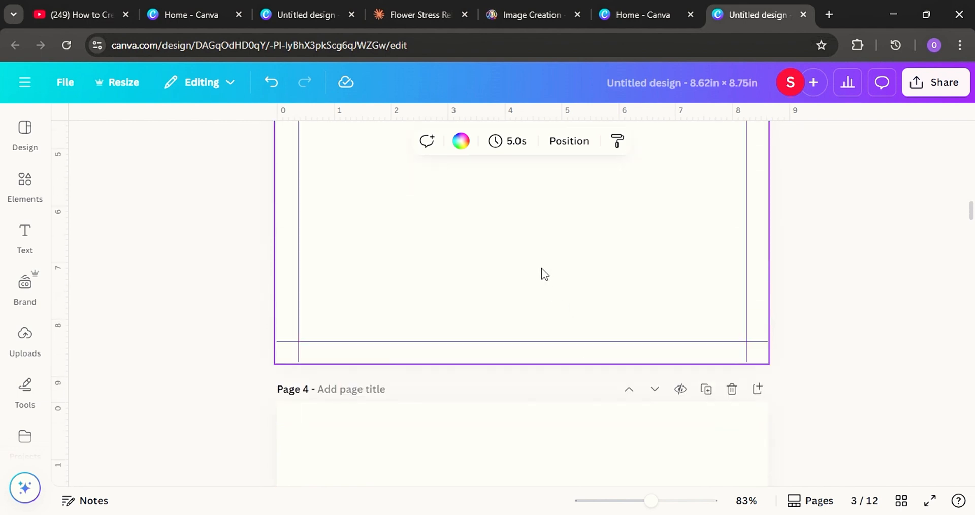
pyautogui.scroll(15, 542, 294)
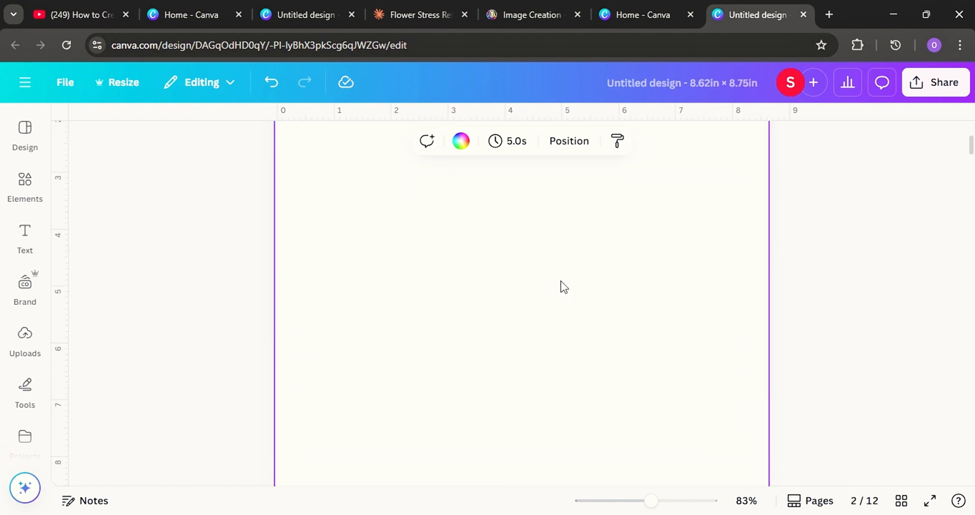
pyautogui.scroll(-5, 548, 350)
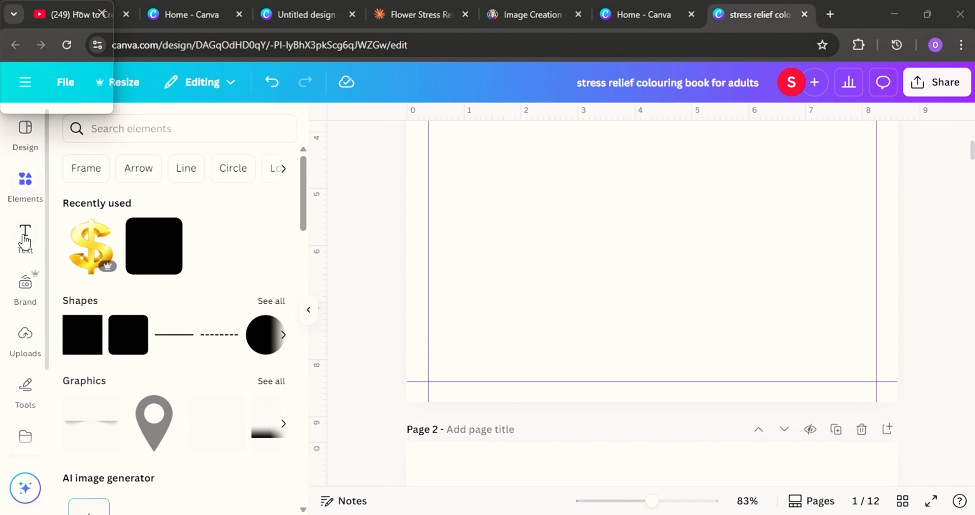
# Step: Insert the blue floral "S" monogram text combination with the "surname" line on page 1
pyautogui.click(25, 239)
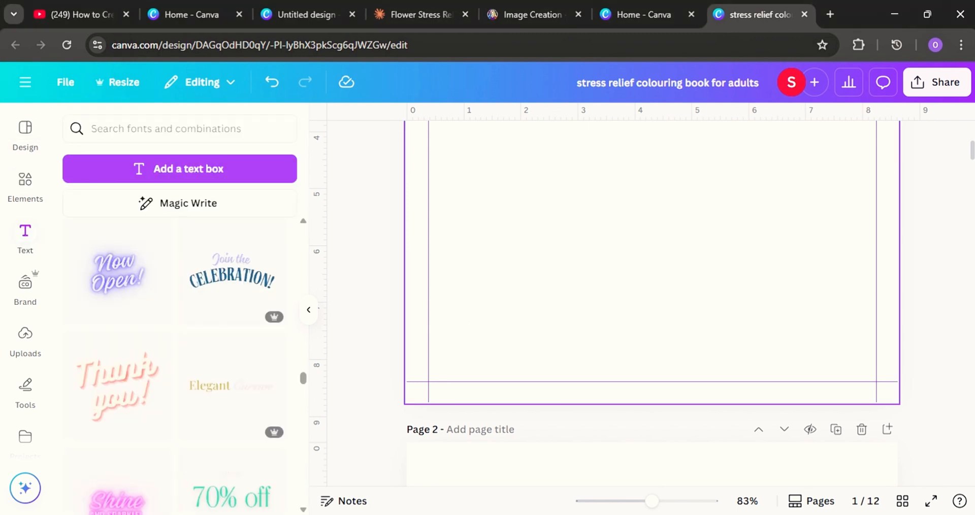
pyautogui.scroll(4, 548, 129)
pyautogui.scroll(-10, 175, 330)
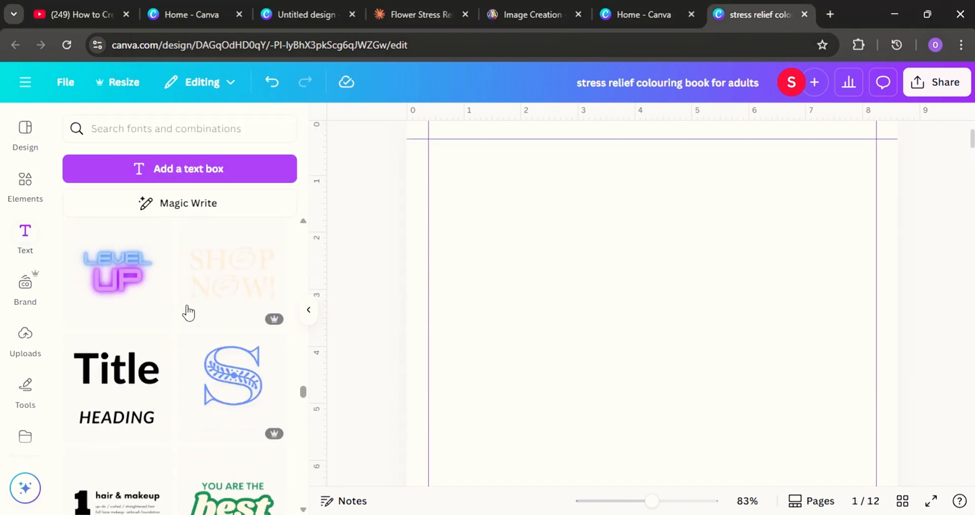
pyautogui.scroll(2, 189, 316)
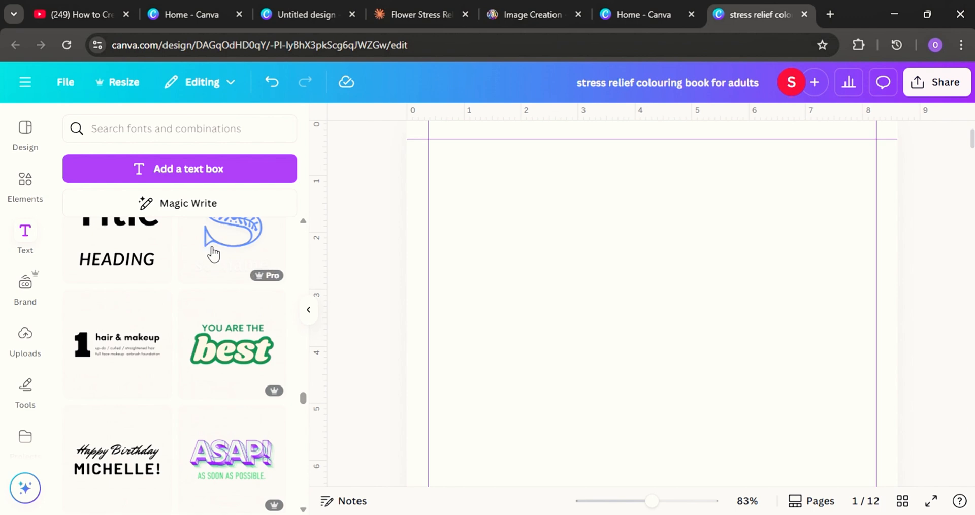
pyautogui.click(238, 267)
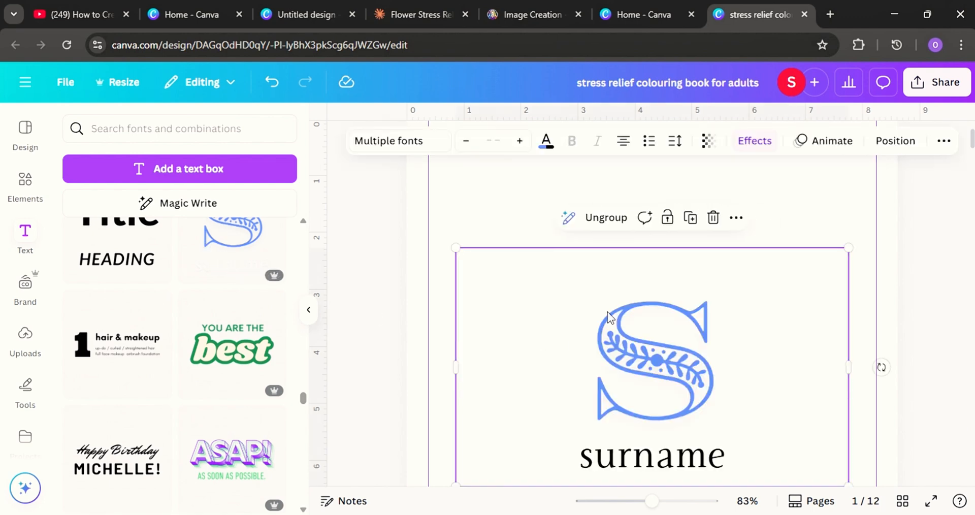
pyautogui.scroll(5, 674, 320)
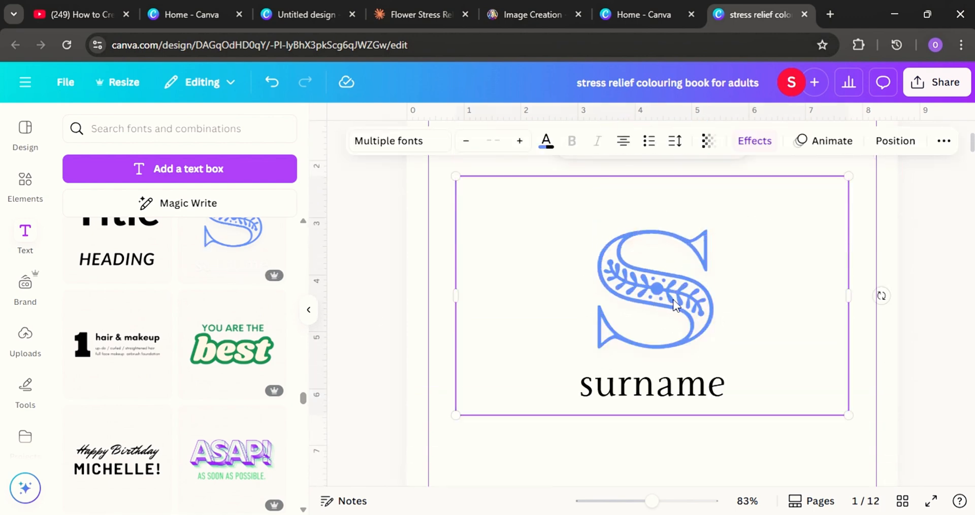
# Step: Delete the "surname" line and replace the monogram's letter S with "STR"
pyautogui.click(691, 390)
pyautogui.click(713, 332)
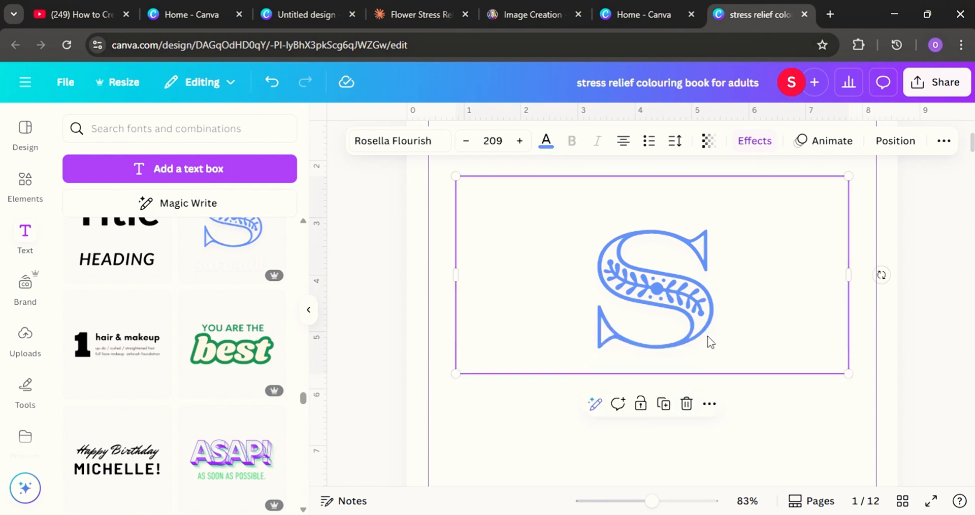
pyautogui.doubleClick(741, 288)
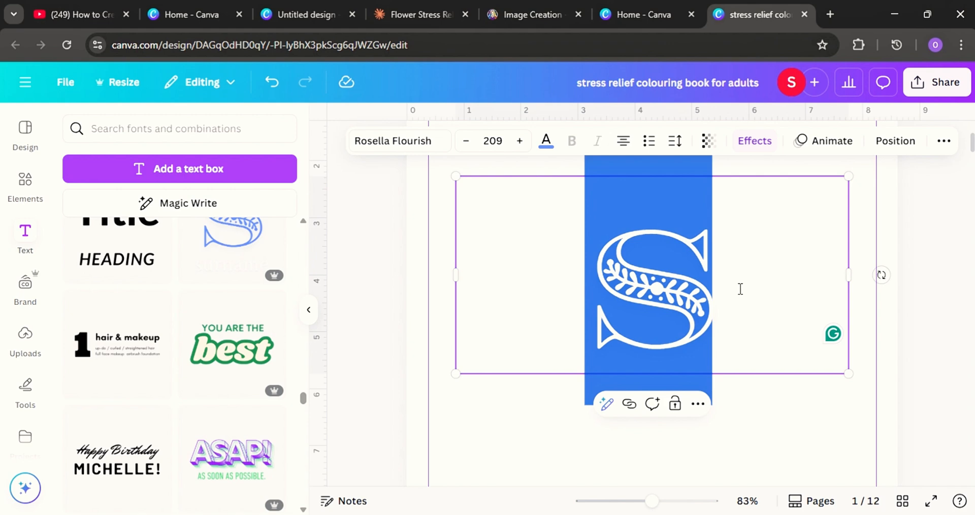
pyautogui.press('BackSpace')
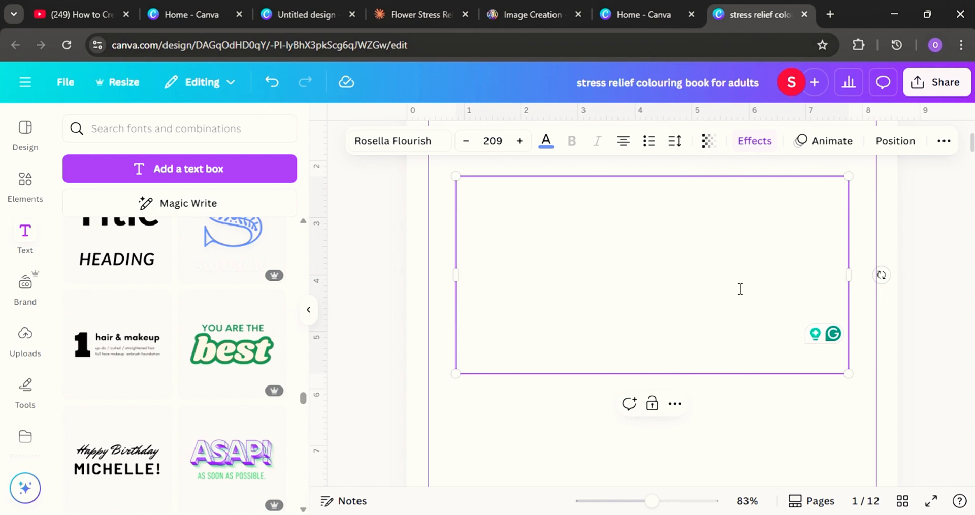
pyautogui.write('STR')
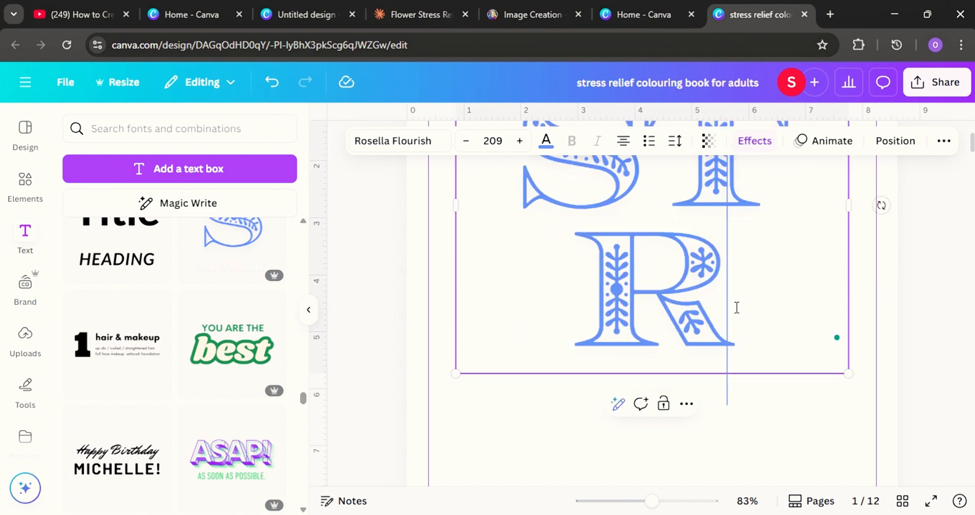
# Step: Set the font size of the "STR" text on page 1 to 40
pyautogui.click(504, 142)
pyautogui.doubleClick(505, 142)
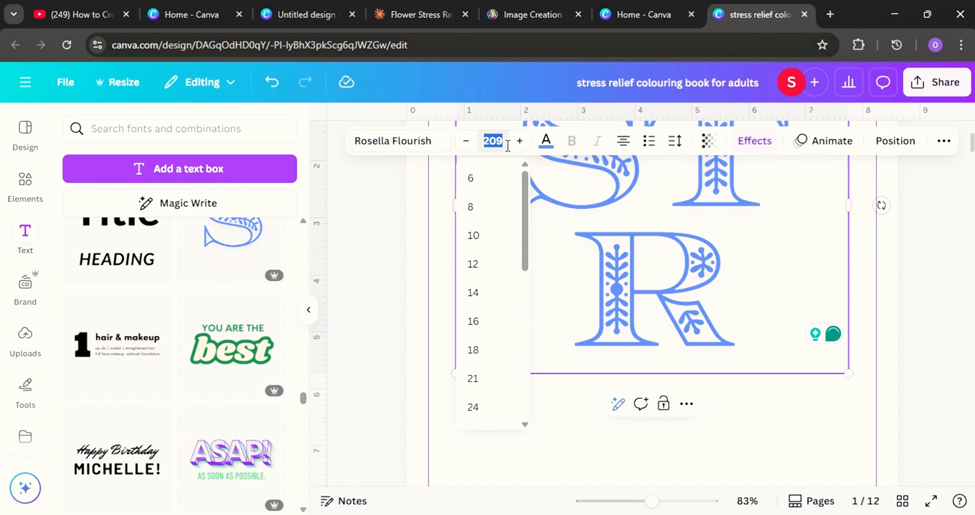
pyautogui.click(472, 407)
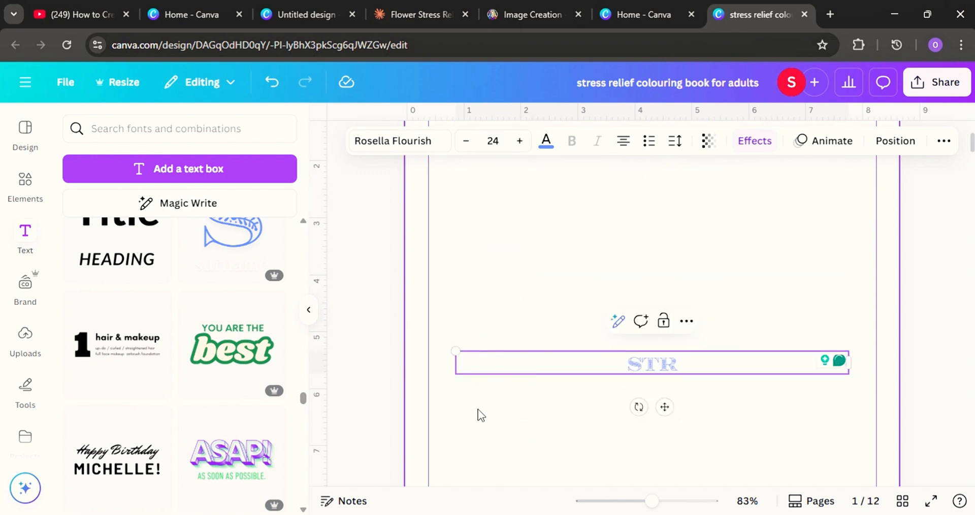
pyautogui.click(520, 143)
pyautogui.click(520, 142)
pyautogui.click(519, 142)
pyautogui.click(519, 142)
pyautogui.click(520, 142)
pyautogui.click(519, 142)
pyautogui.click(519, 142)
pyautogui.click(519, 142)
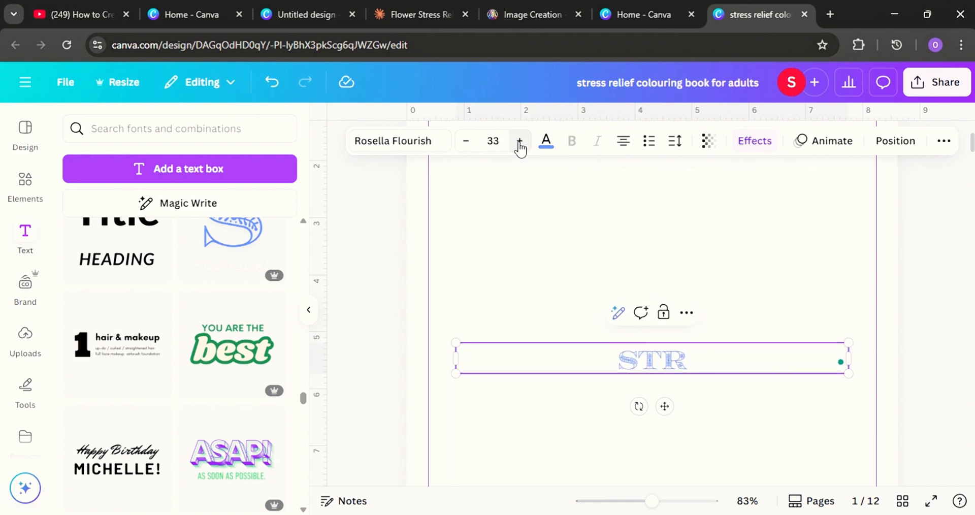
pyautogui.click(519, 142)
pyautogui.click(519, 142)
pyautogui.click(520, 142)
pyautogui.click(519, 142)
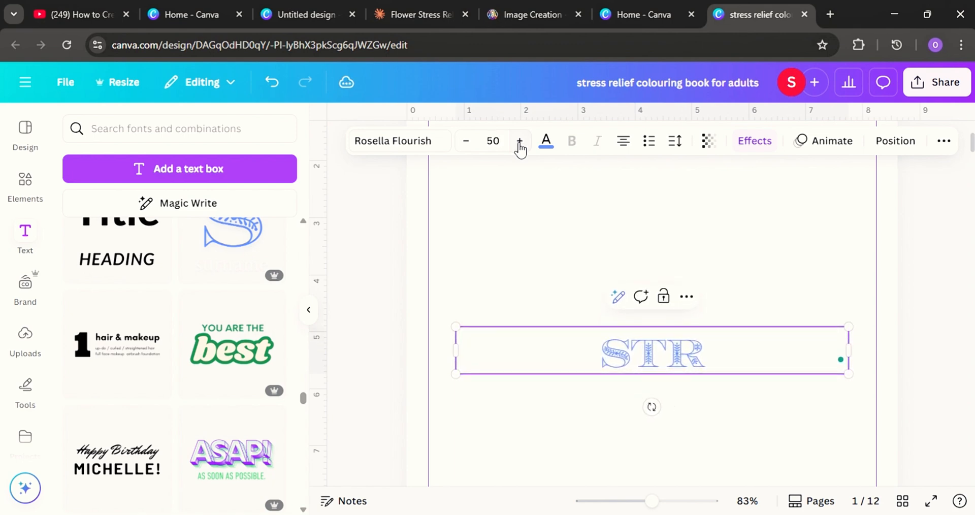
pyautogui.click(469, 151)
pyautogui.click(468, 151)
pyautogui.click(468, 151)
pyautogui.click(468, 152)
pyautogui.click(468, 152)
pyautogui.click(468, 152)
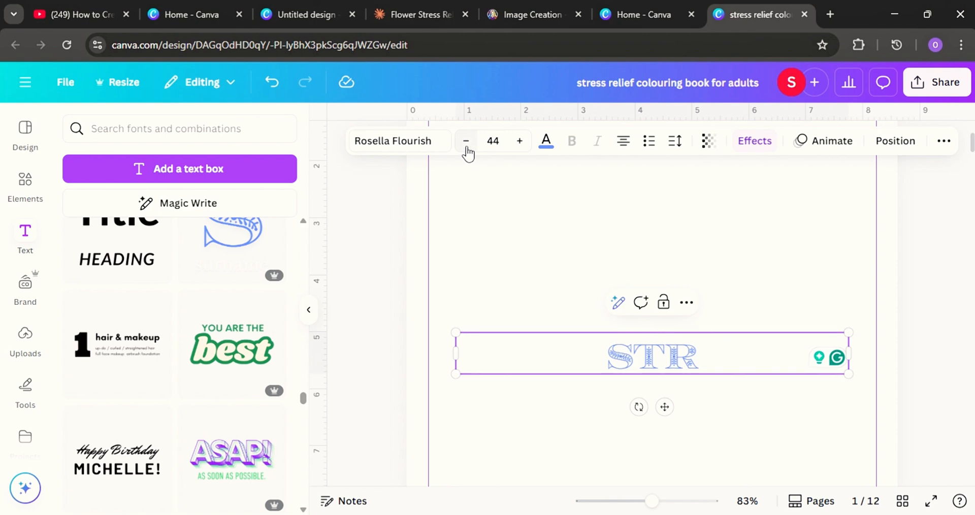
pyautogui.click(468, 153)
pyautogui.click(468, 152)
pyautogui.click(468, 152)
pyautogui.click(469, 153)
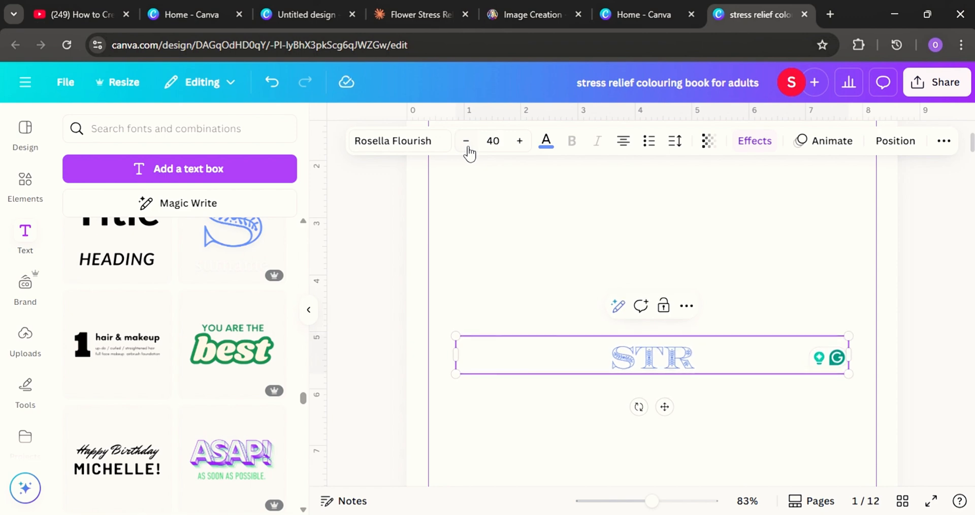
# Step: Extend the "STR" text on page 1 so that it reads "STRESS RELIEF"
pyautogui.click(702, 356)
pyautogui.write('ESS')
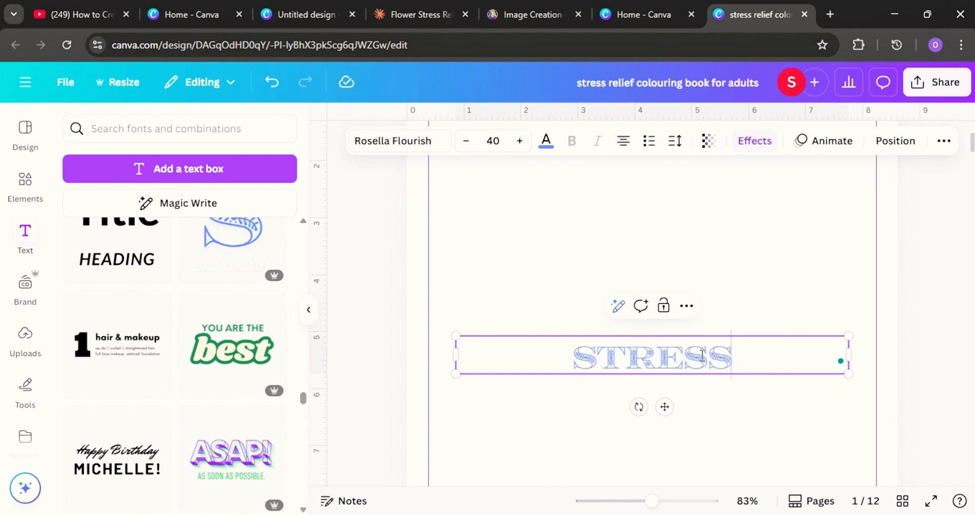
pyautogui.write(' R')
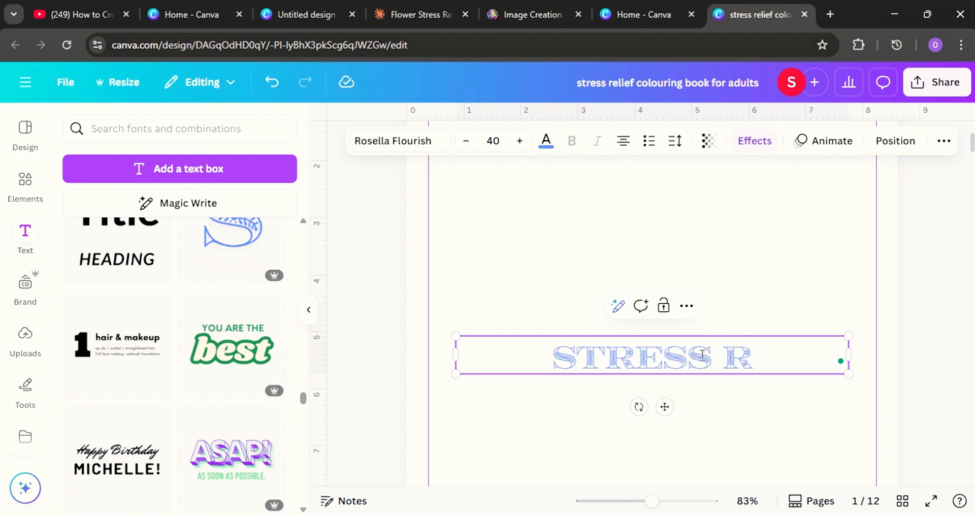
pyautogui.write('ELI')
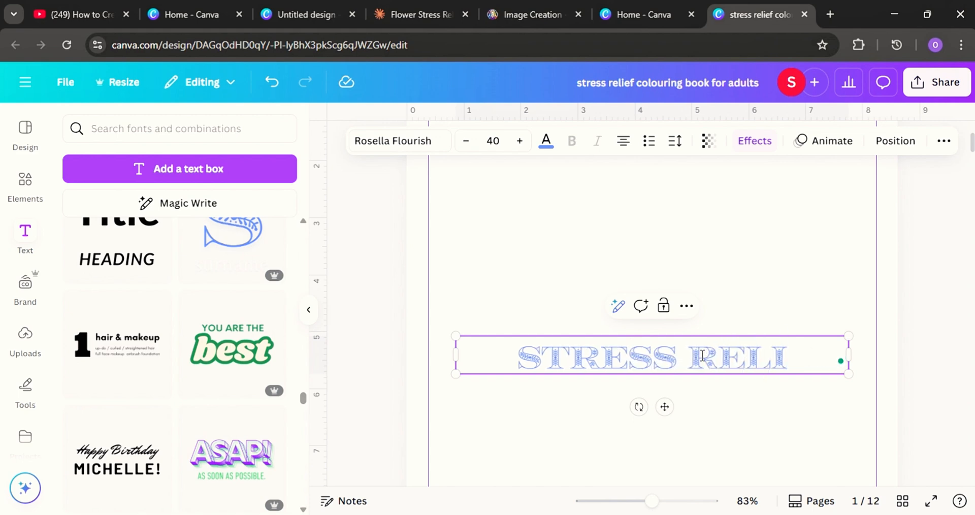
pyautogui.write('E')
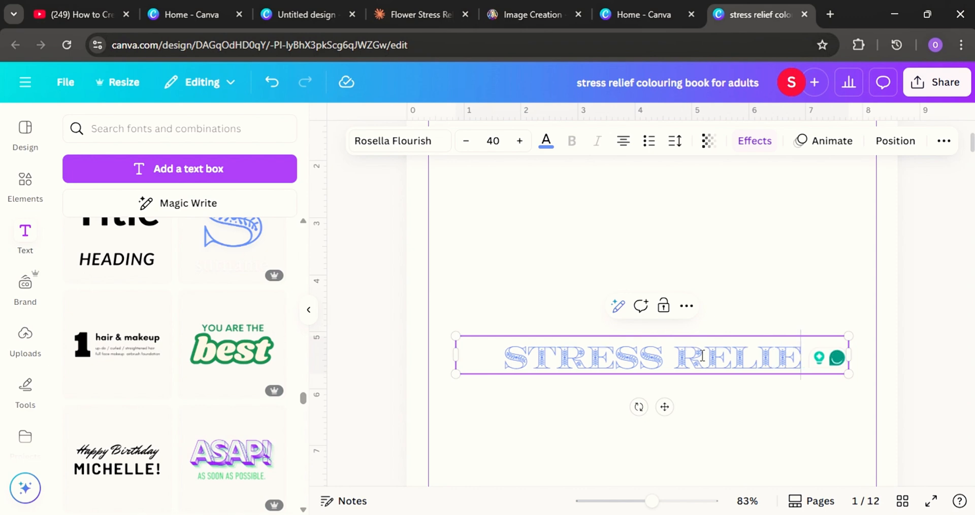
pyautogui.write('F')
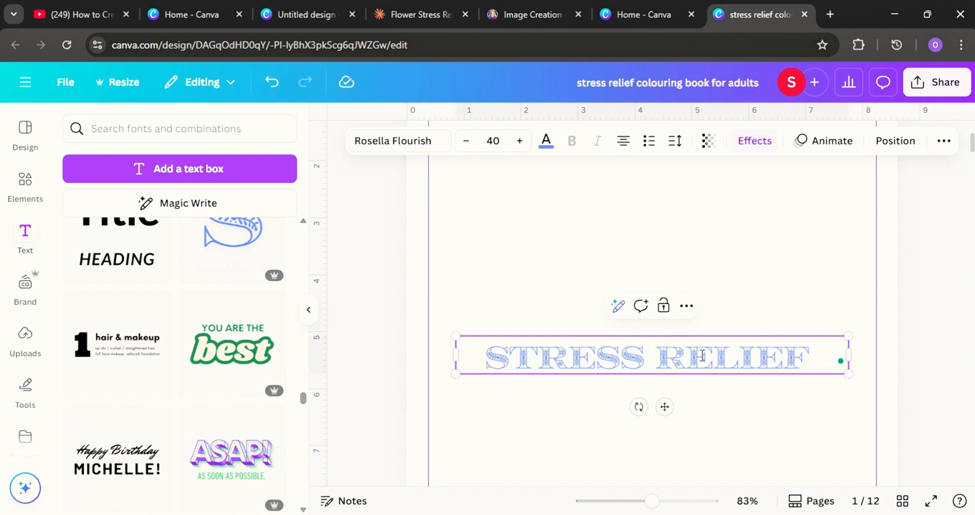
# Step: Complete the title text on page 1 so that it reads "STRESS RELIEF COLOURING BOOK"
pyautogui.write(' COLO')
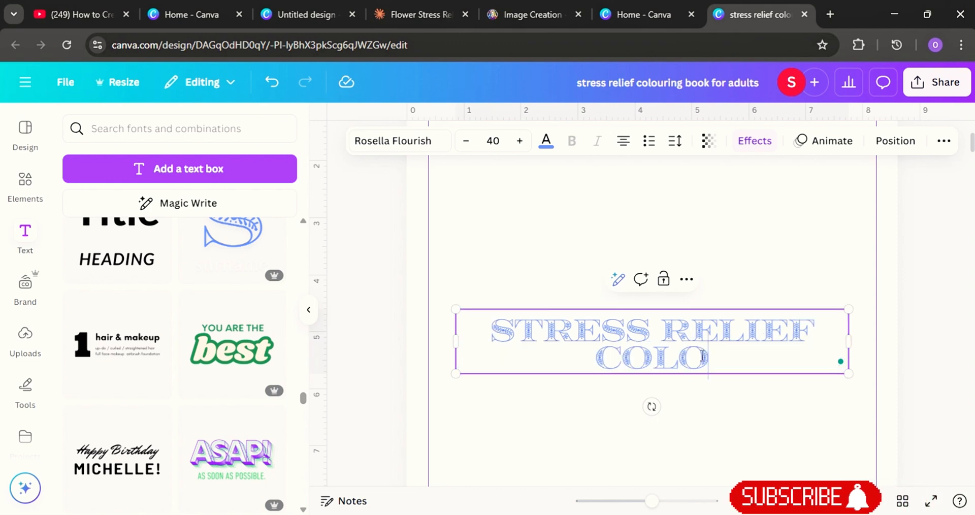
pyautogui.write('URIN')
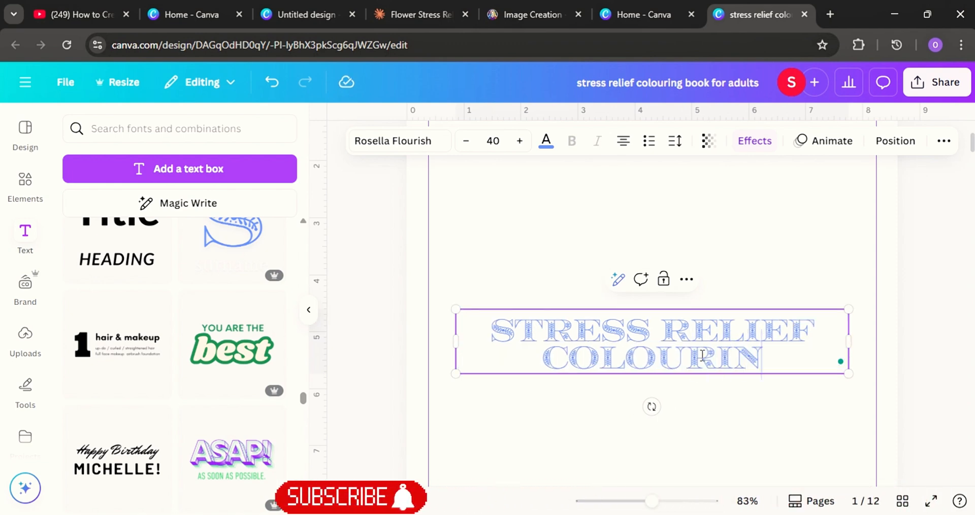
pyautogui.write('G BOO')
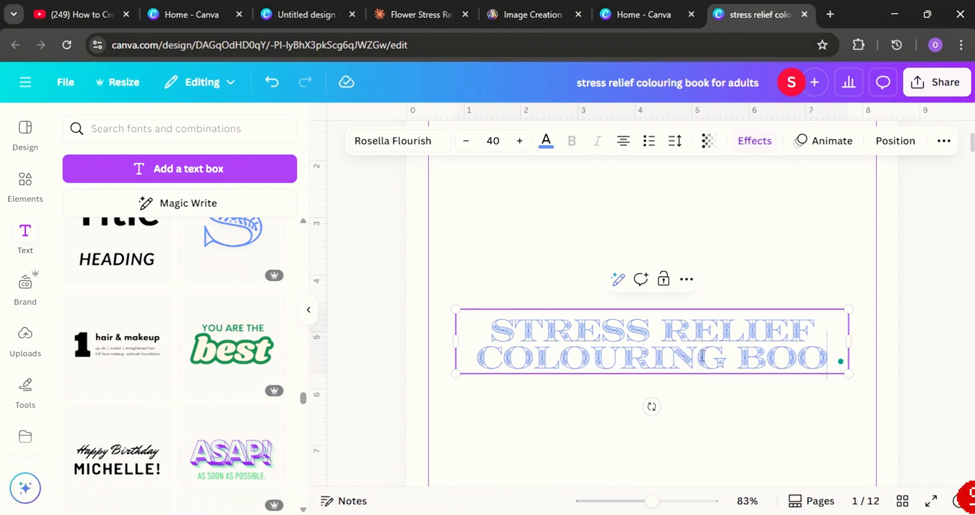
pyautogui.write('K')
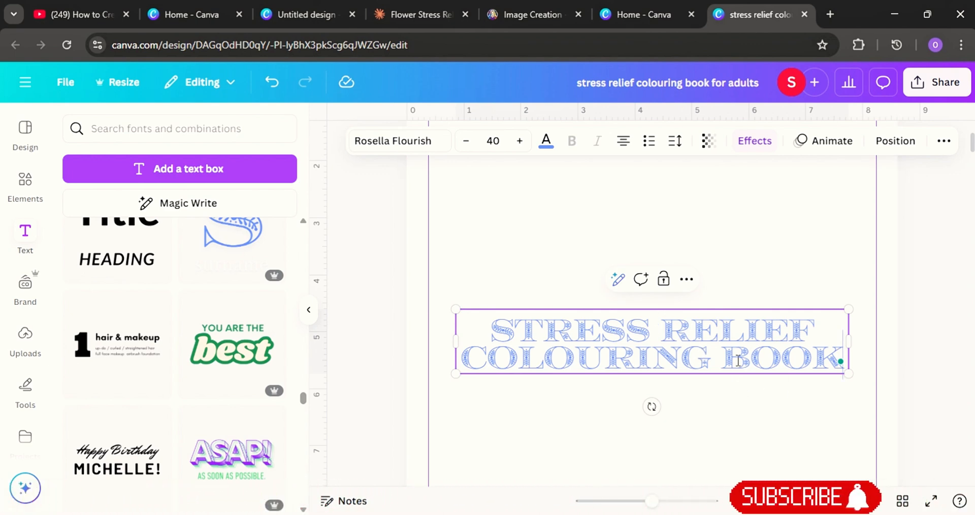
pyautogui.click(822, 276)
# Step: Move the title text up to the upper part of page 1 and increase its line spacing
pyautogui.moveTo(746, 346); pyautogui.dragTo(740, 230)
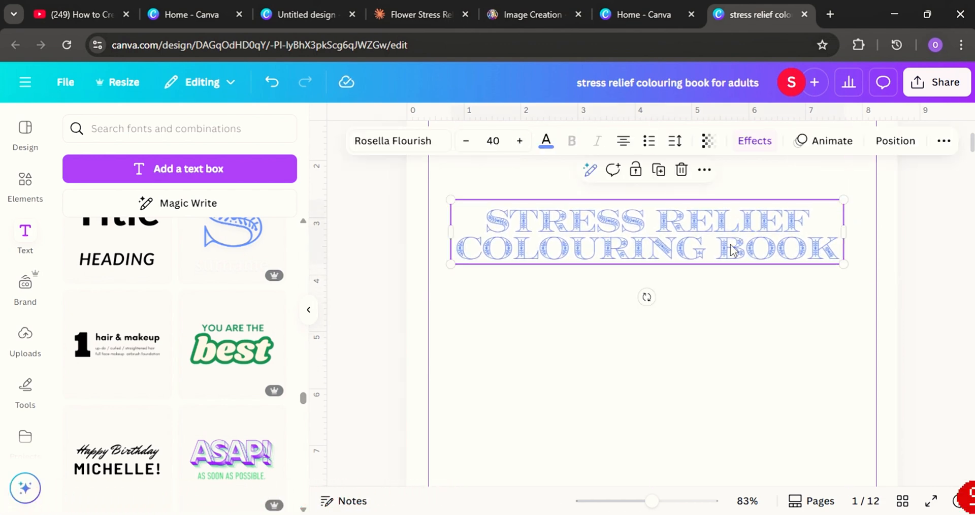
pyautogui.click(674, 143)
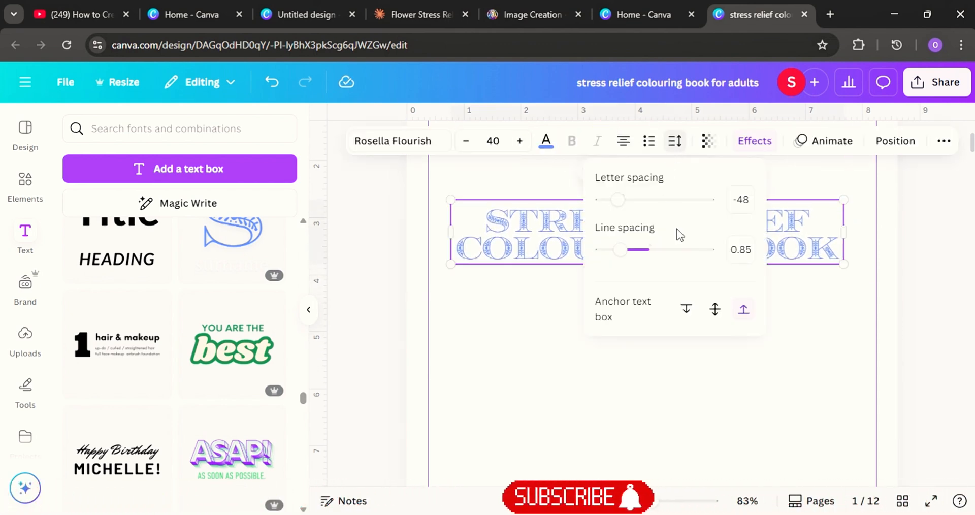
pyautogui.moveTo(645, 249); pyautogui.dragTo(663, 254)
pyautogui.click(684, 453)
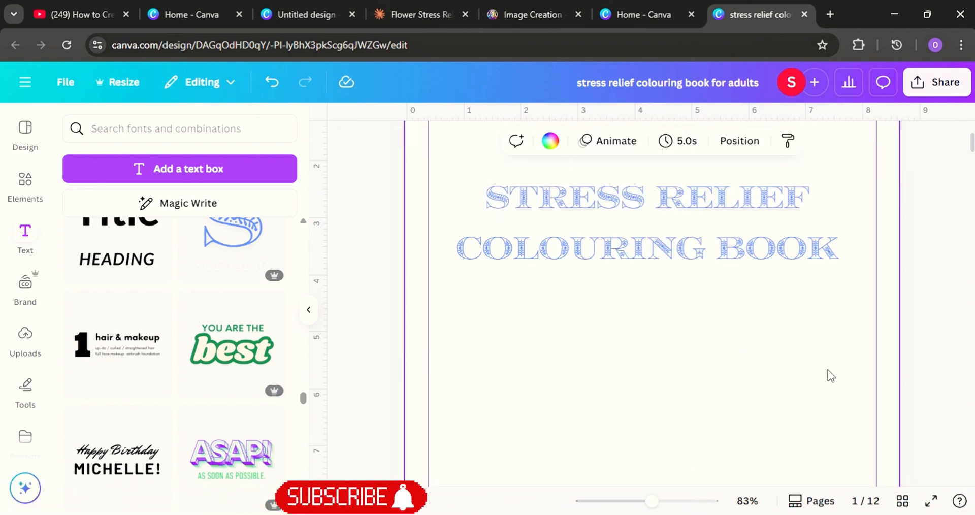
# Step: Narrow the title's text box so "BOOK" wraps onto a third line, and reposition it near the top of page 1
pyautogui.scroll(2, 860, 294)
pyautogui.click(798, 300)
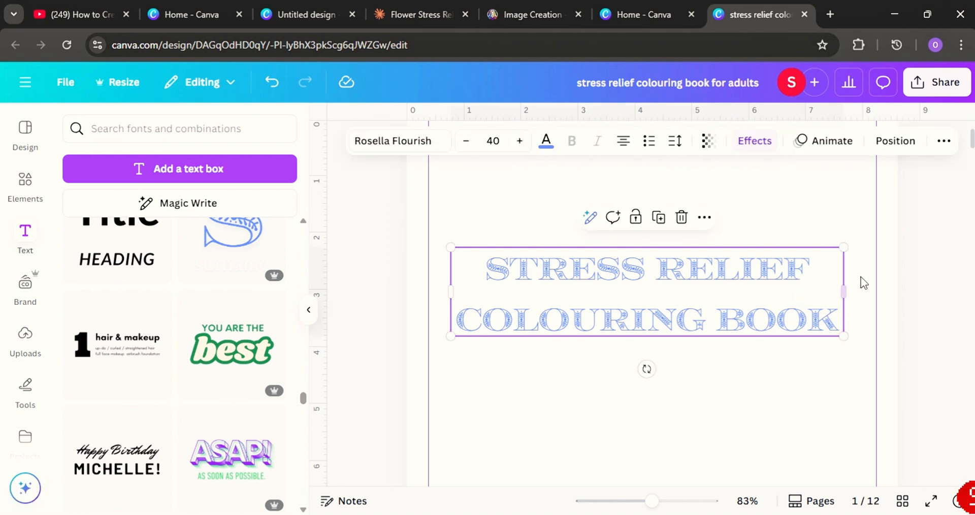
pyautogui.moveTo(843, 290); pyautogui.dragTo(819, 299)
pyautogui.moveTo(663, 289); pyautogui.dragTo(688, 276)
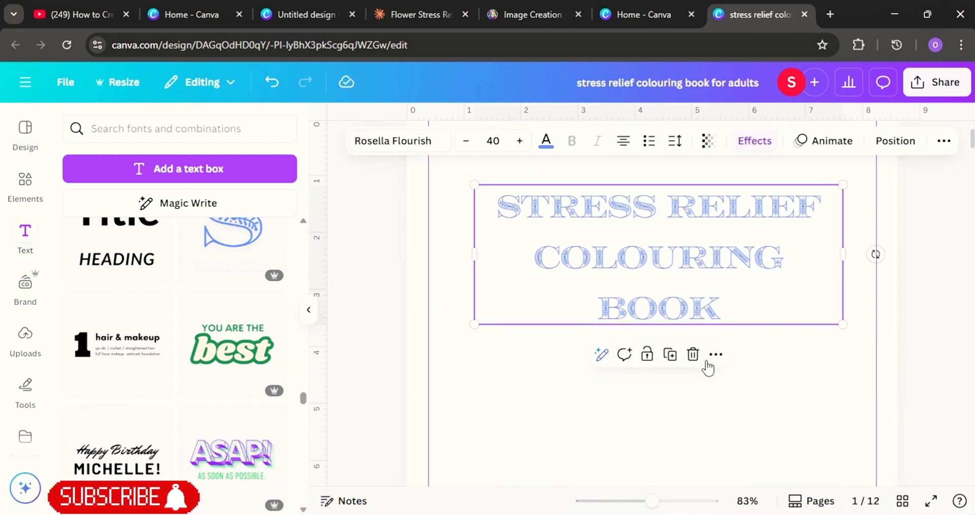
pyautogui.scroll(2, 707, 365)
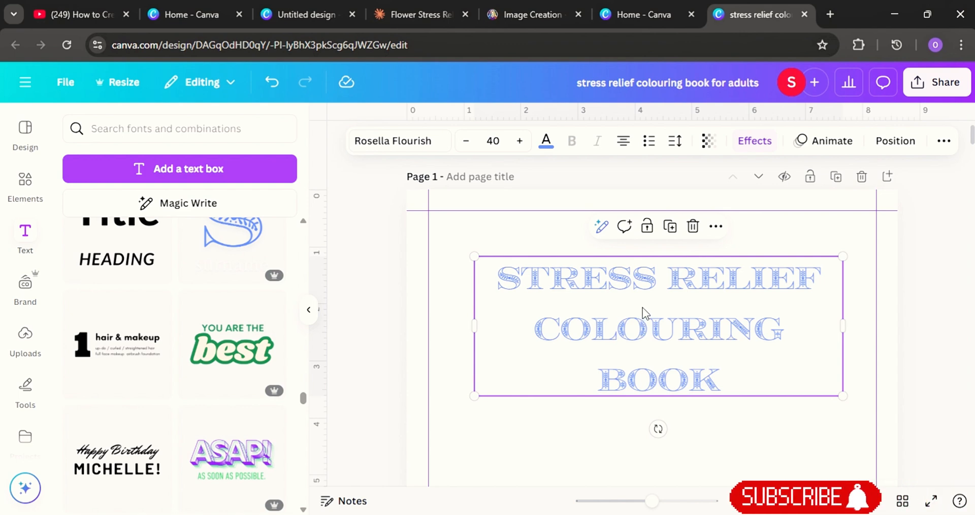
pyautogui.moveTo(644, 310); pyautogui.dragTo(634, 325)
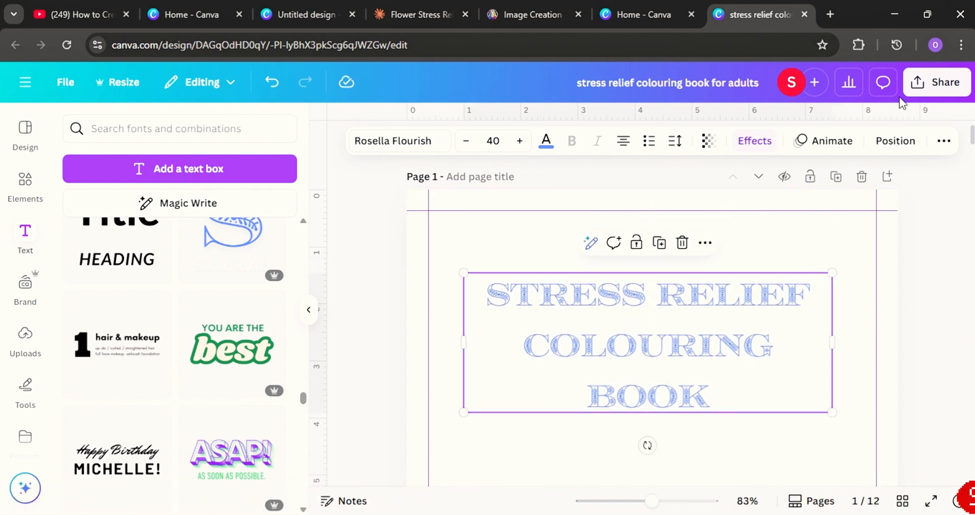
# Step: Color the title text black and center it horizontally on page 1
pyautogui.click(546, 142)
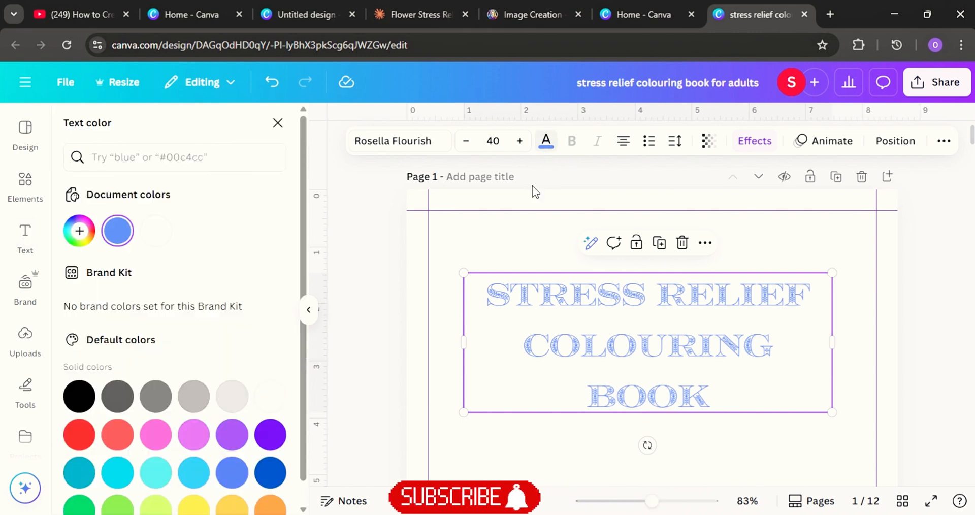
pyautogui.click(76, 398)
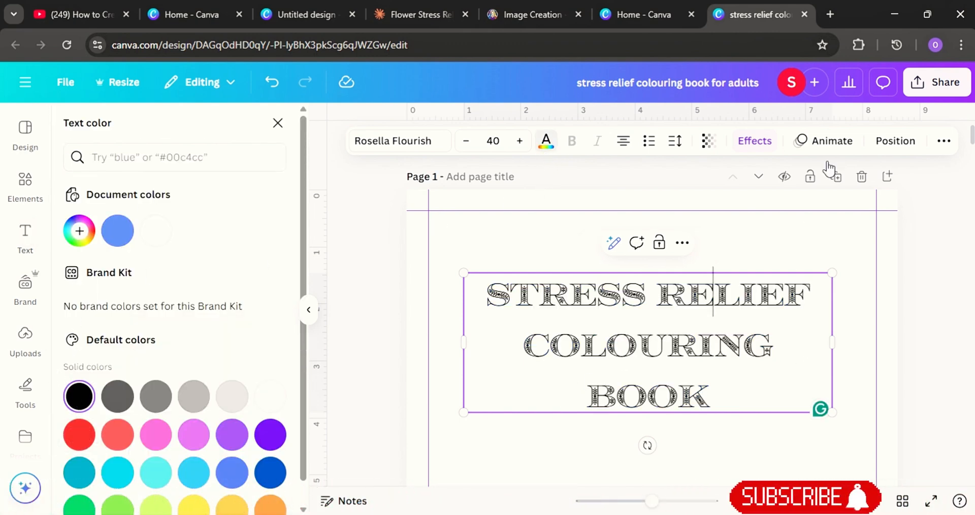
pyautogui.click(895, 142)
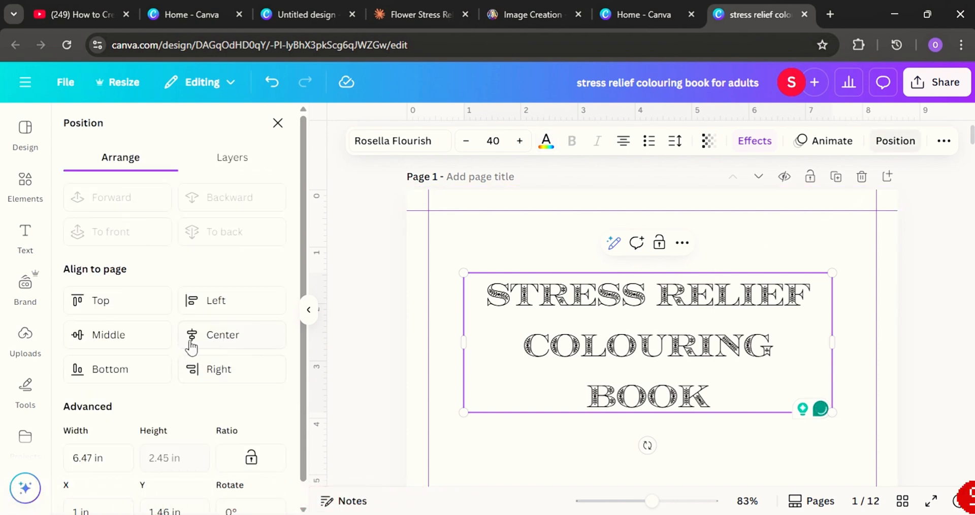
pyautogui.click(214, 335)
pyautogui.scroll(-4, 870, 434)
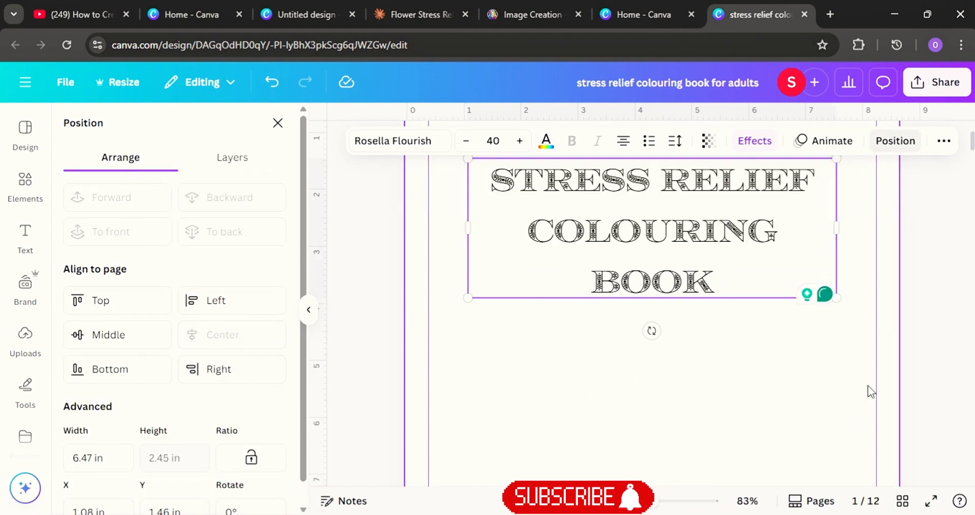
pyautogui.scroll(2, 886, 393)
pyautogui.click(709, 435)
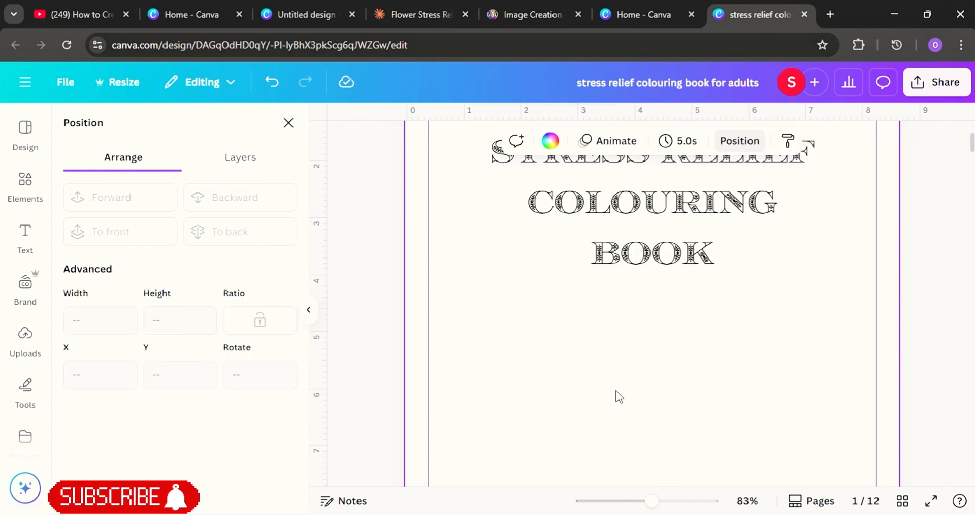
# Step: Insert the green "YOU ARE THE best" text combination below the title and delete its "YOU ARE THE" line
pyautogui.scroll(3, 744, 390)
pyautogui.scroll(-2, 736, 396)
pyautogui.scroll(-2, 726, 398)
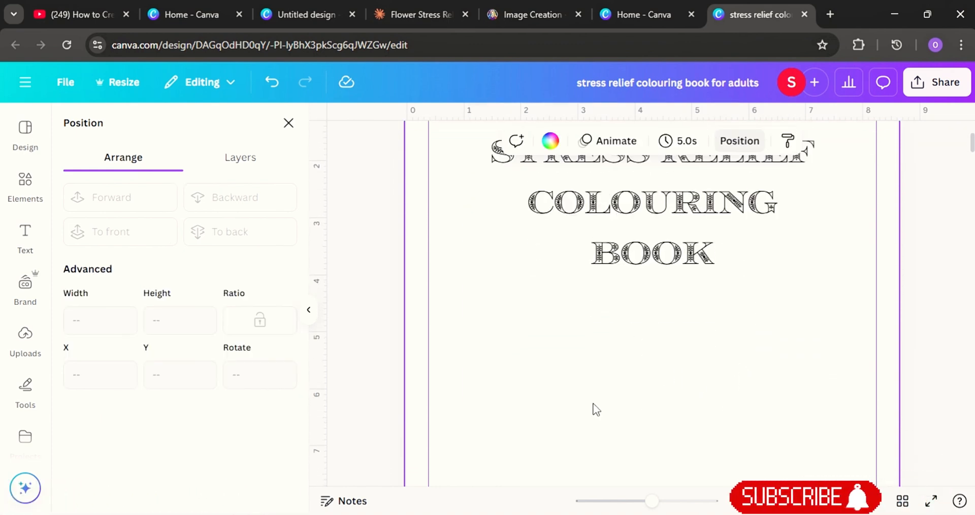
pyautogui.click(24, 248)
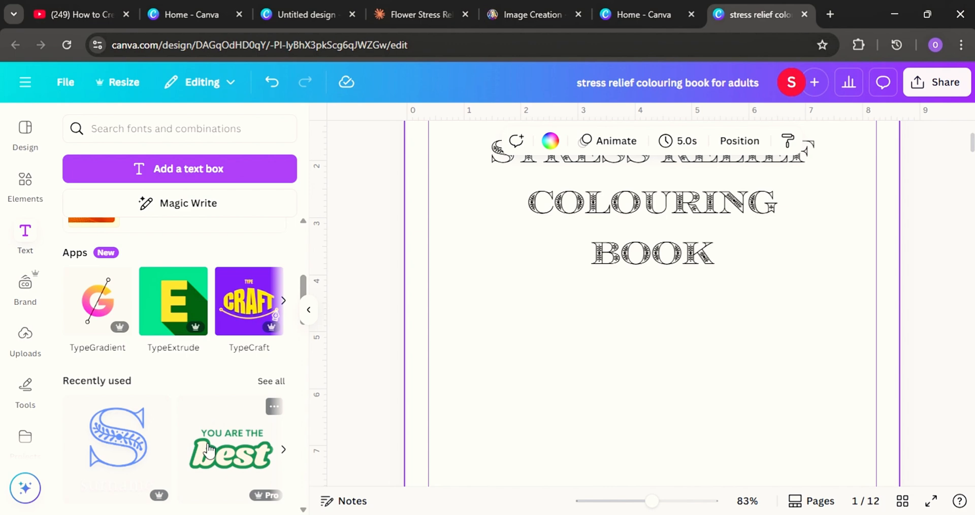
pyautogui.click(209, 449)
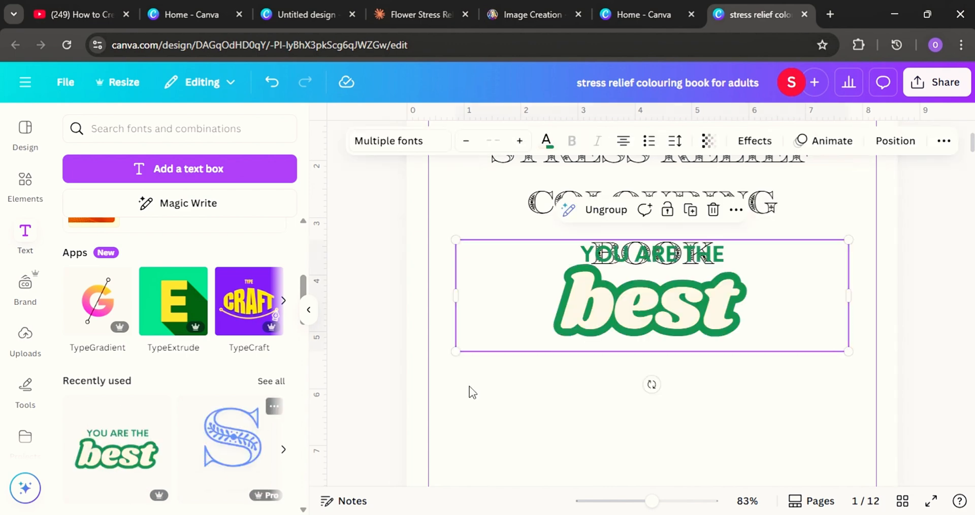
pyautogui.moveTo(702, 314); pyautogui.dragTo(703, 357)
pyautogui.click(705, 297)
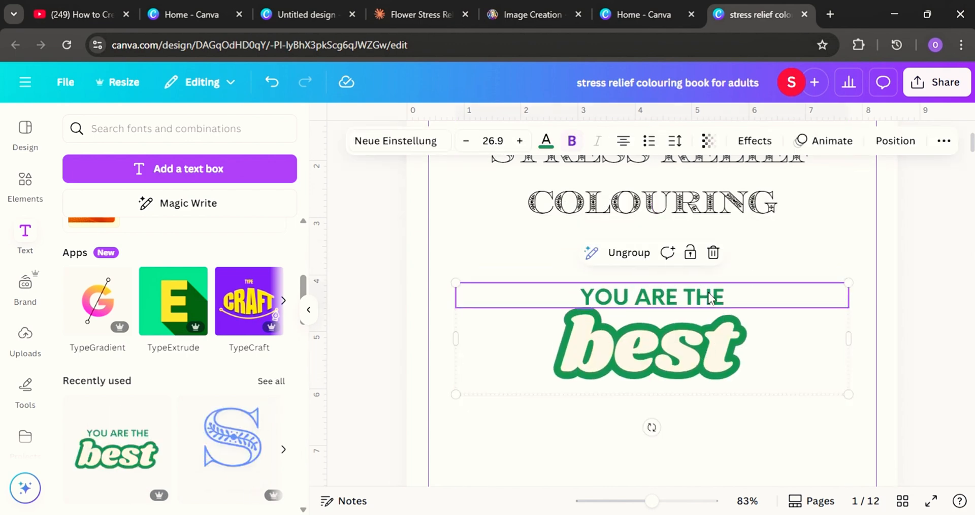
pyautogui.click(713, 252)
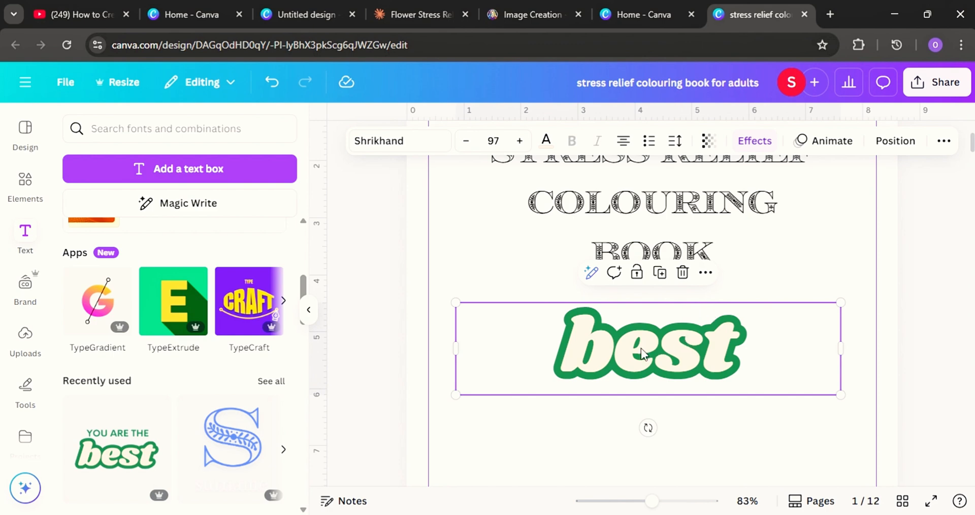
# Step: Replace the word "best" in the green outlined text with "Relax With Beautiful Flowers"
pyautogui.doubleClick(726, 352)
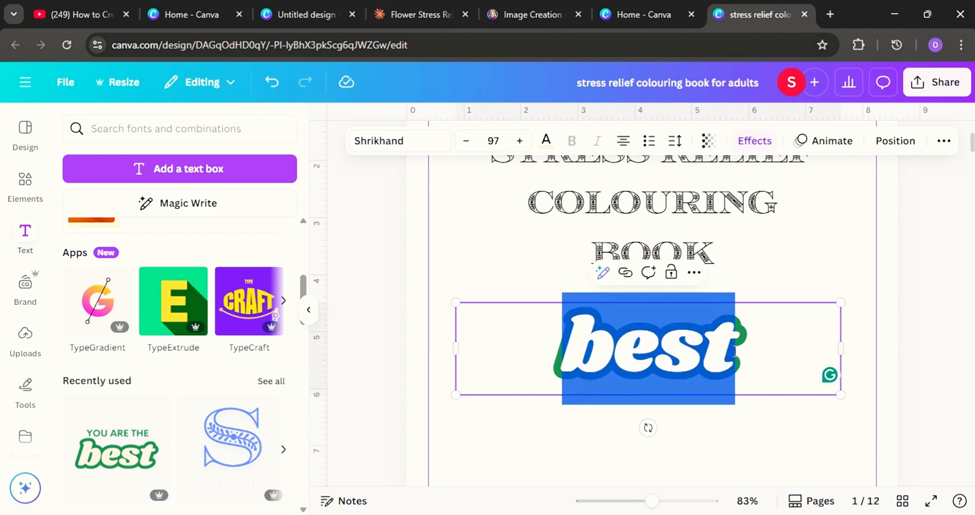
pyautogui.press('BackSpace')
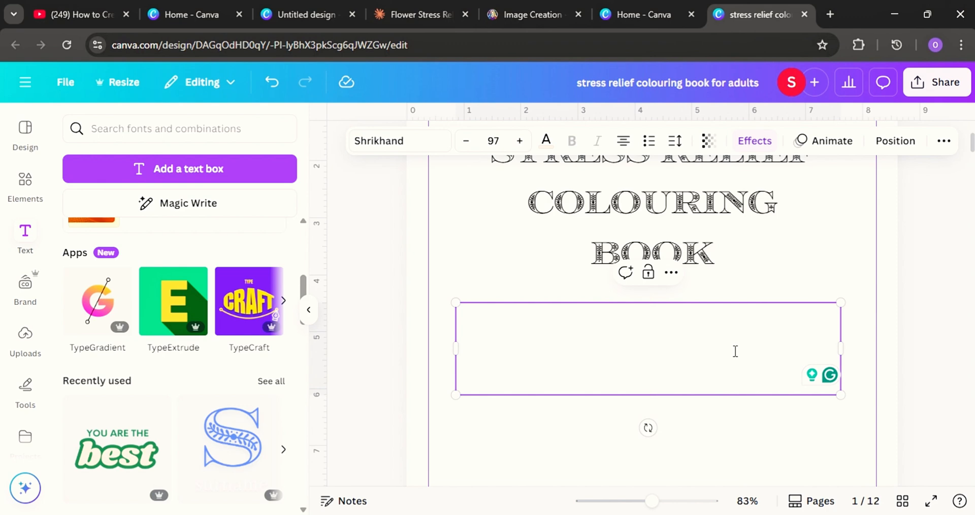
pyautogui.write('Re')
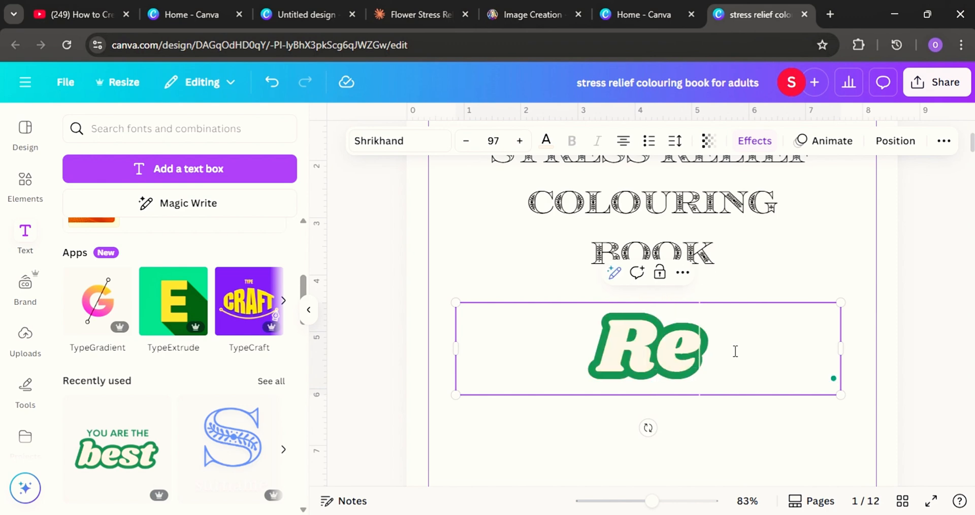
pyautogui.write('lax')
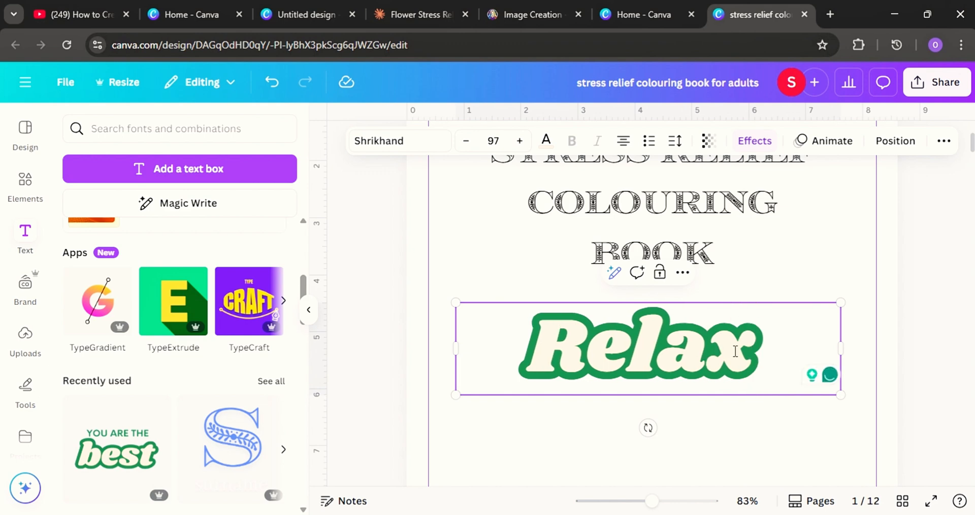
pyautogui.write(' W')
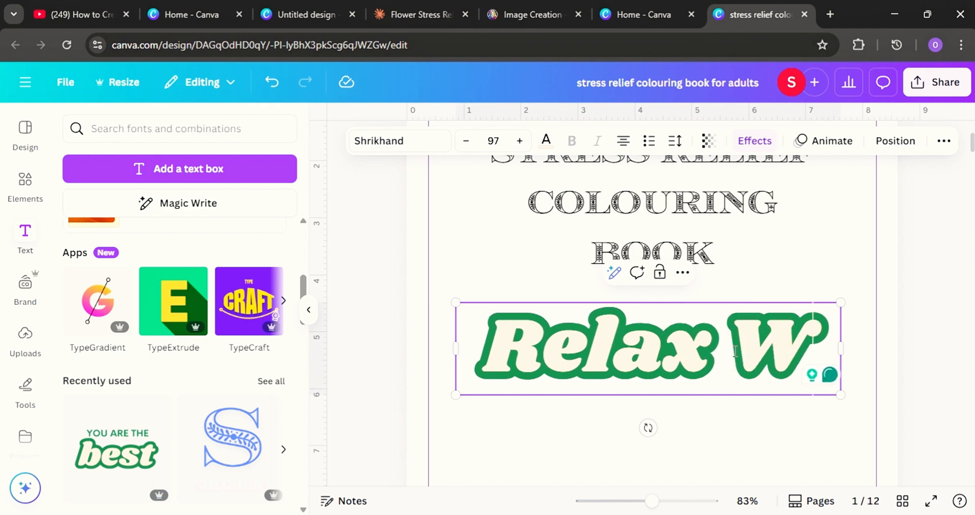
pyautogui.write('ith')
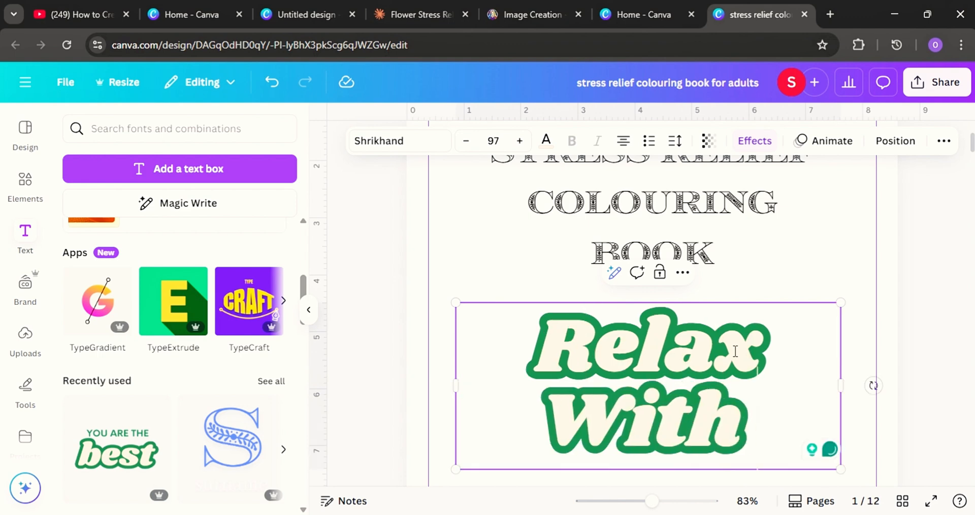
pyautogui.write(' B')
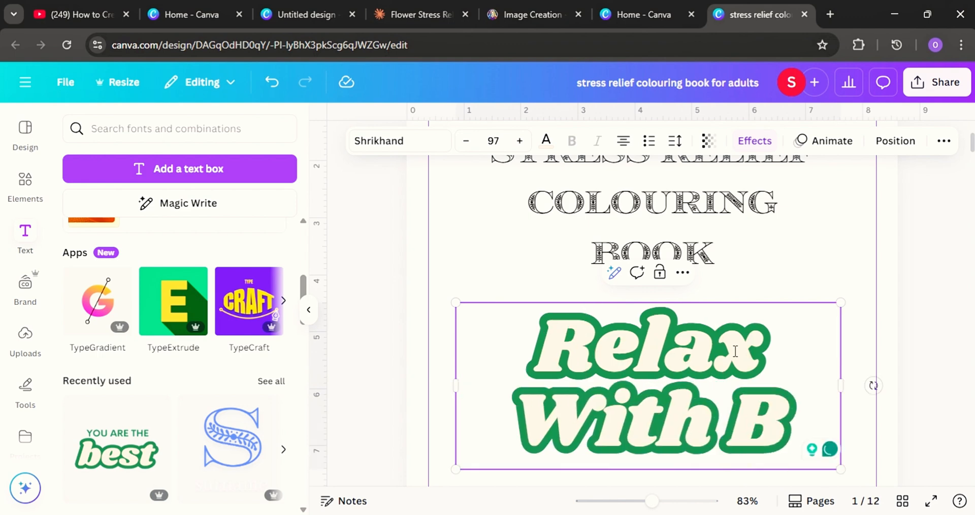
pyautogui.write('eauti')
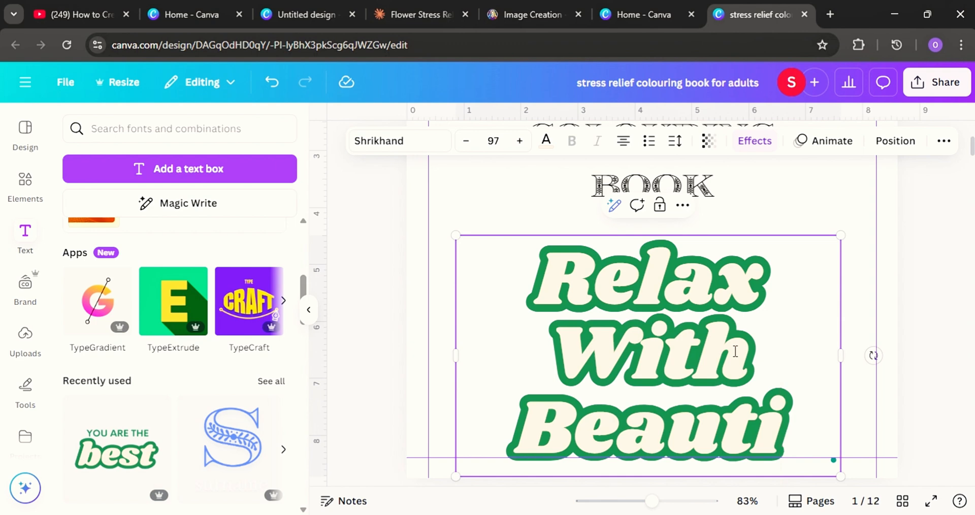
pyautogui.write('ful')
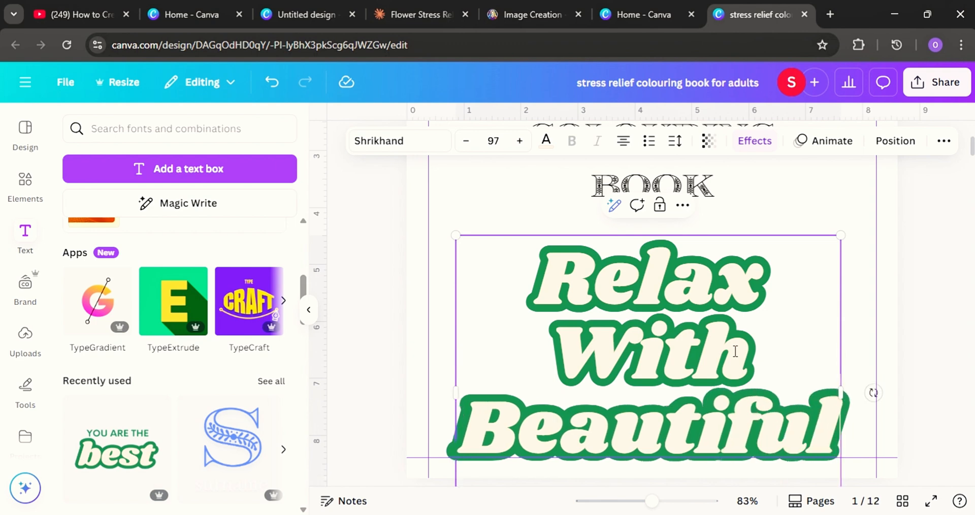
pyautogui.write(' Fl')
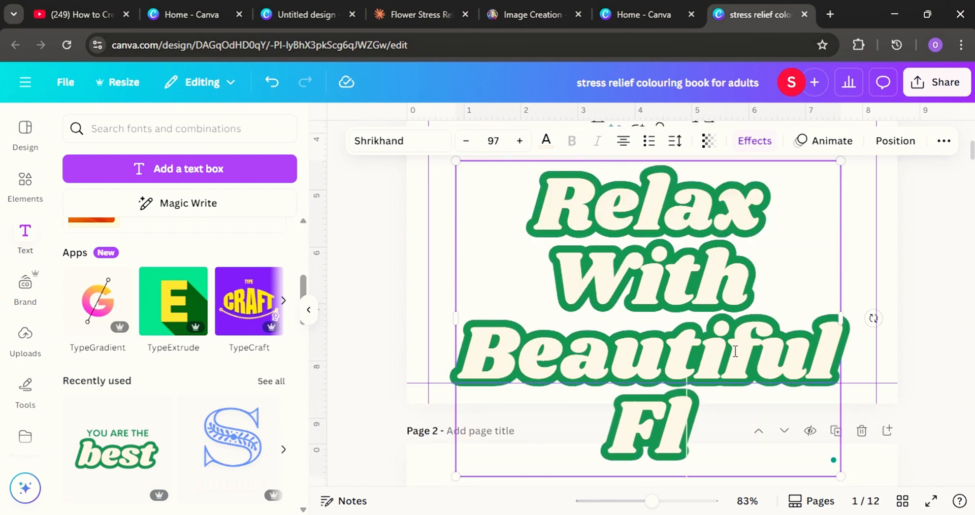
pyautogui.write('owers')
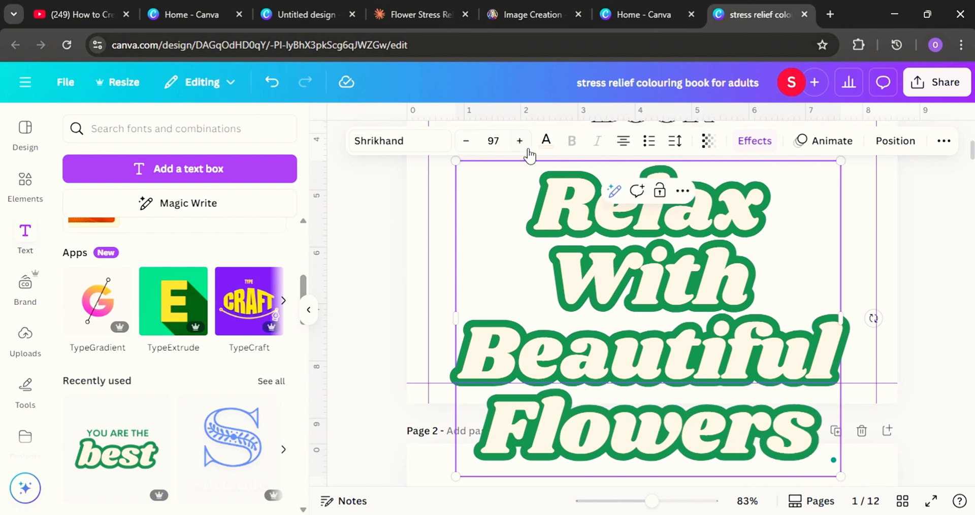
# Step: Reduce the font size of the "Relax With Beautiful Flowers" text to 58
pyautogui.click(466, 142)
pyautogui.click(466, 142)
pyautogui.click(466, 142)
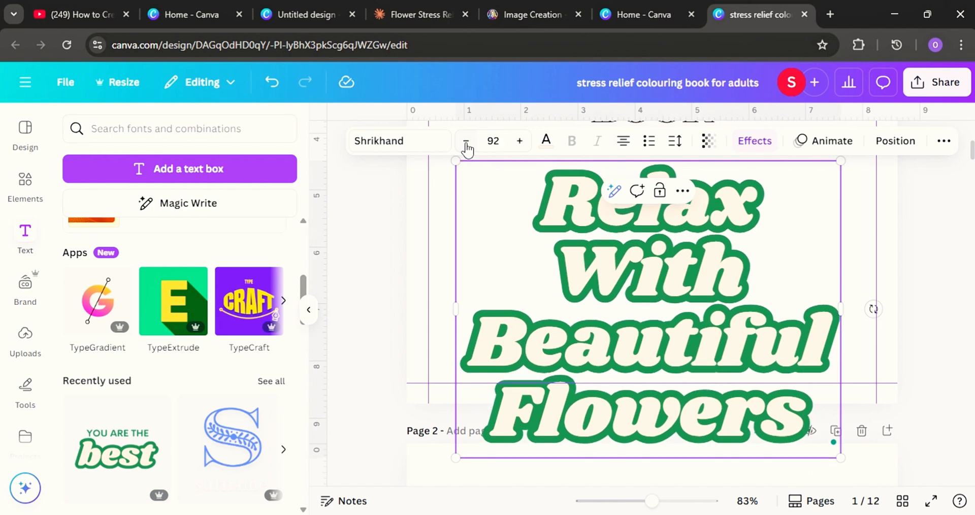
pyautogui.click(466, 142)
pyautogui.click(466, 142)
pyautogui.click(466, 142)
pyautogui.click(466, 143)
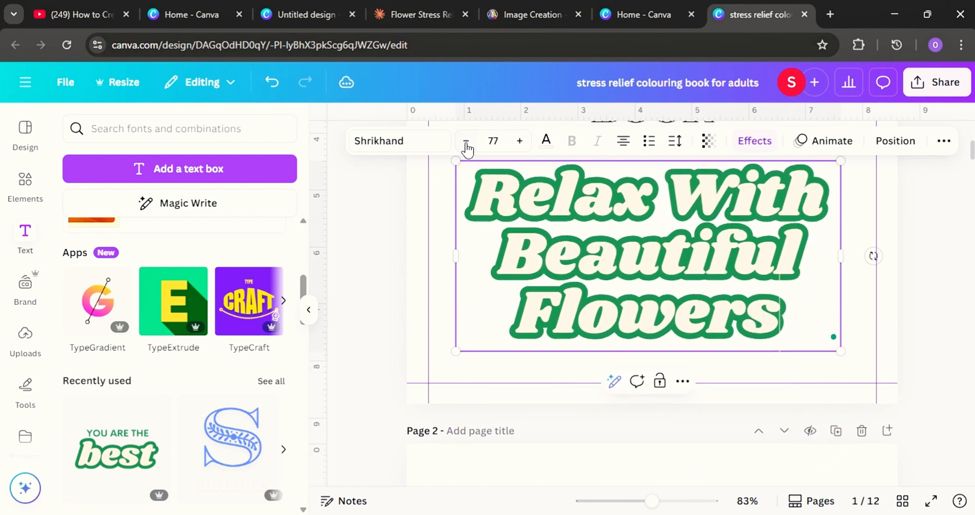
pyautogui.click(466, 142)
pyautogui.click(466, 142)
pyautogui.click(466, 142)
pyautogui.click(466, 143)
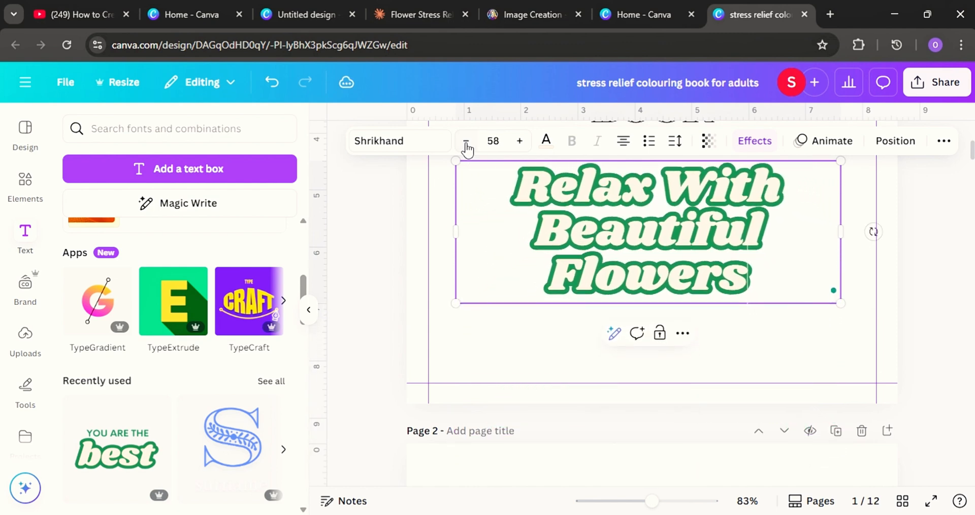
# Step: Set the font size of the "Relax With Beautiful Flowers" text to 35
pyautogui.click(466, 143)
pyautogui.click(466, 143)
pyautogui.click(466, 142)
pyautogui.click(466, 142)
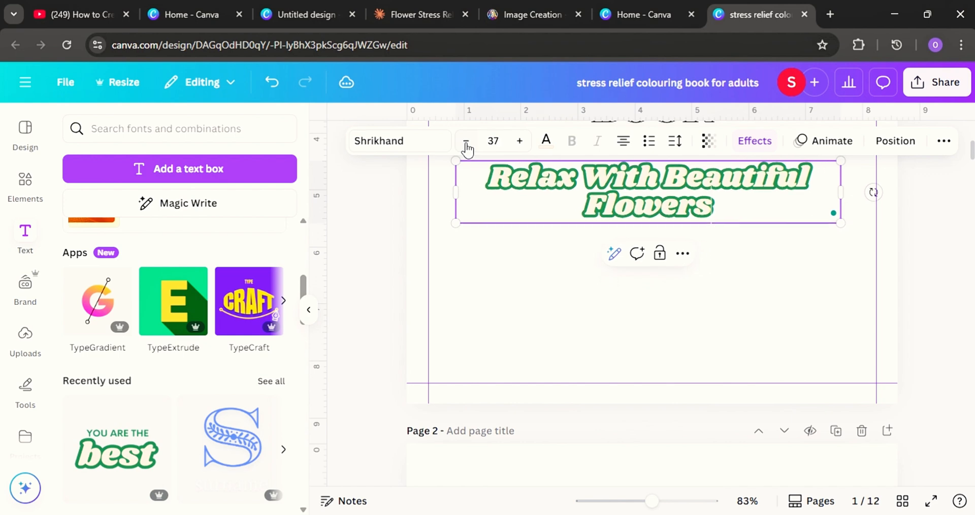
pyautogui.click(466, 142)
pyautogui.click(466, 142)
pyautogui.scroll(3, 704, 354)
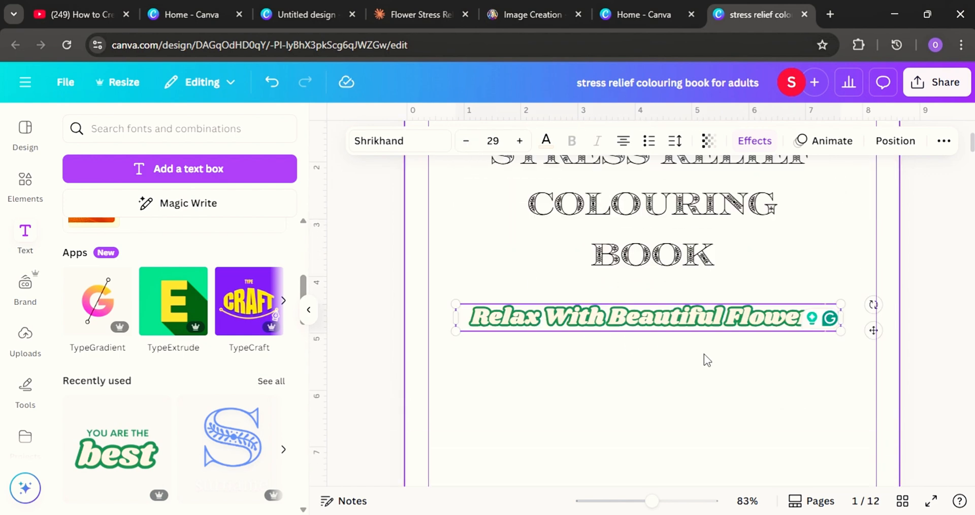
pyautogui.click(519, 142)
pyautogui.click(519, 141)
pyautogui.click(520, 142)
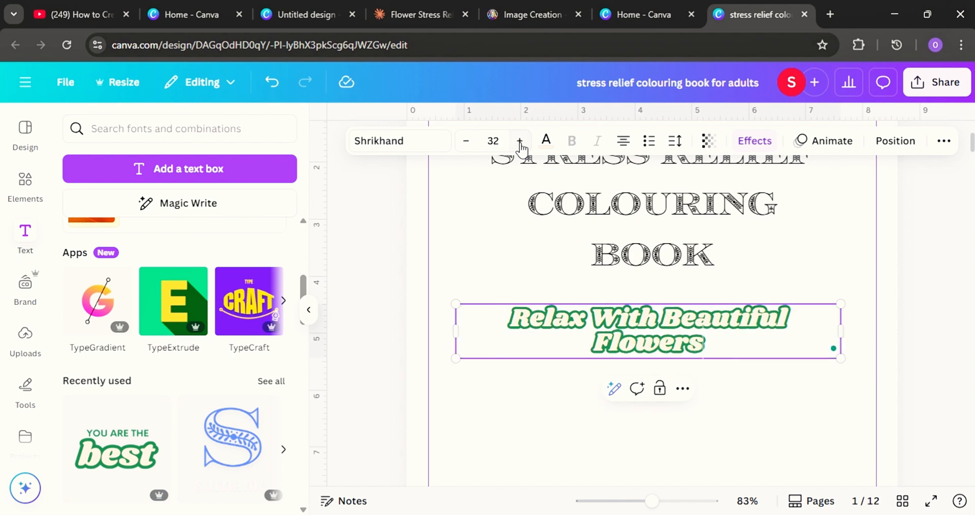
pyautogui.click(519, 141)
pyautogui.click(519, 142)
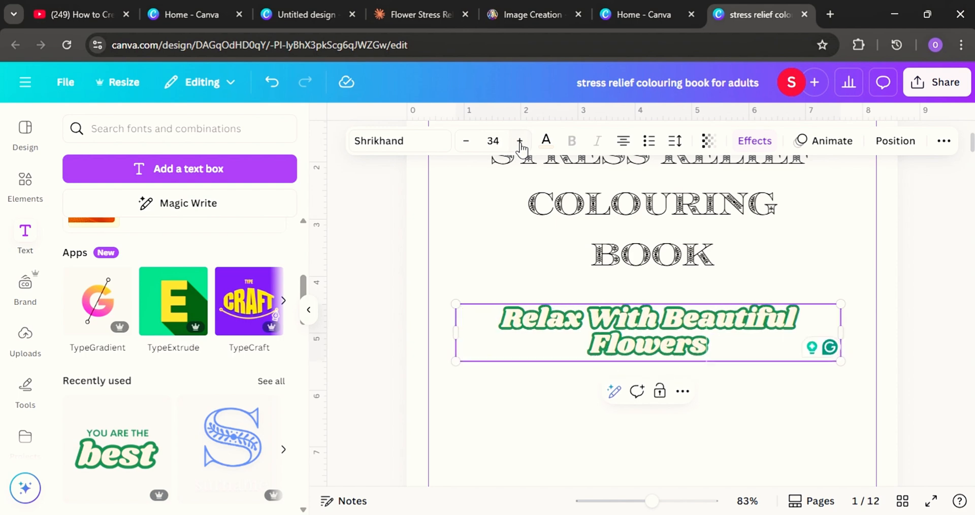
pyautogui.click(519, 141)
# Step: Try to change the text color of "Relax With Beautiful Flowers" to black
pyautogui.scroll(-2, 713, 349)
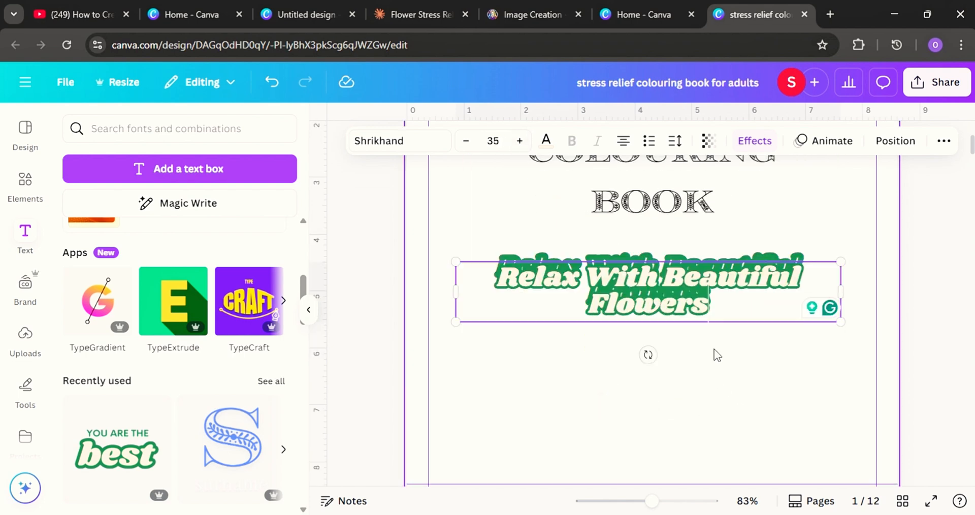
pyautogui.click(546, 141)
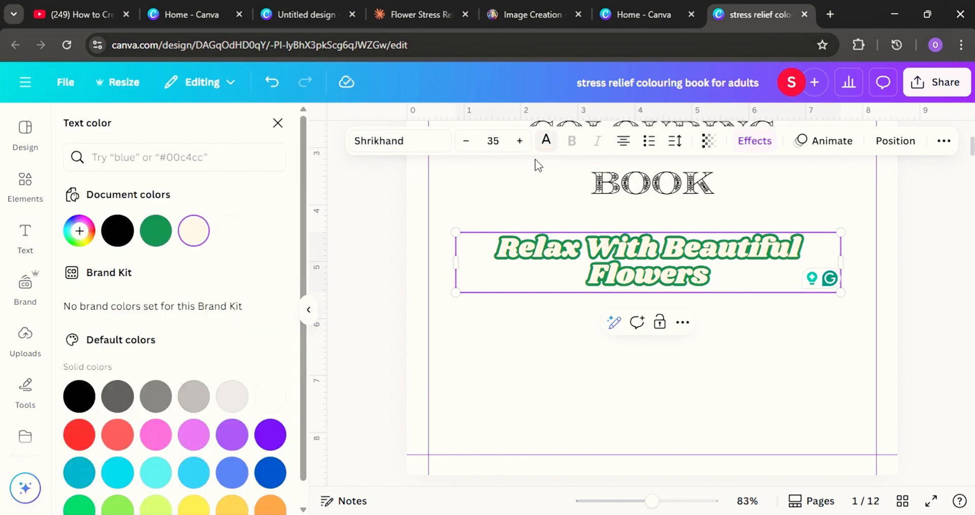
pyautogui.click(124, 230)
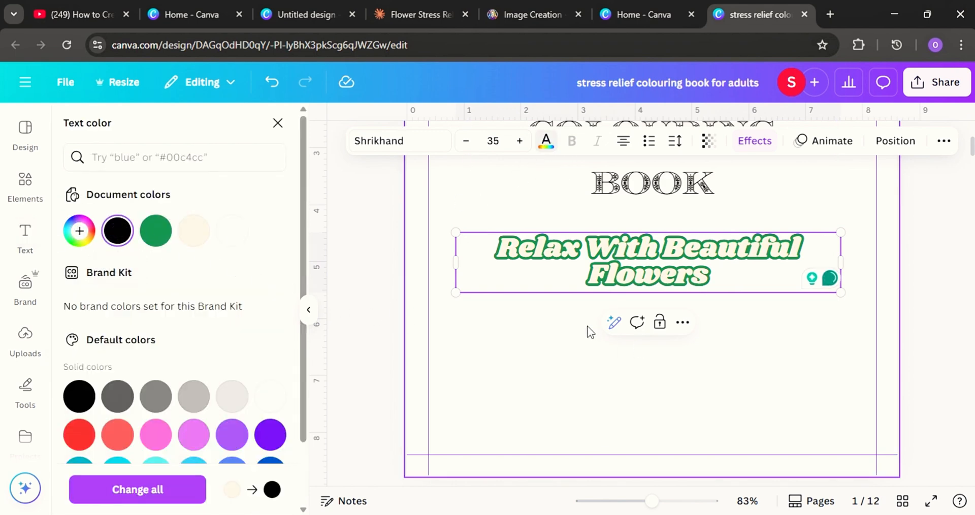
pyautogui.click(528, 266)
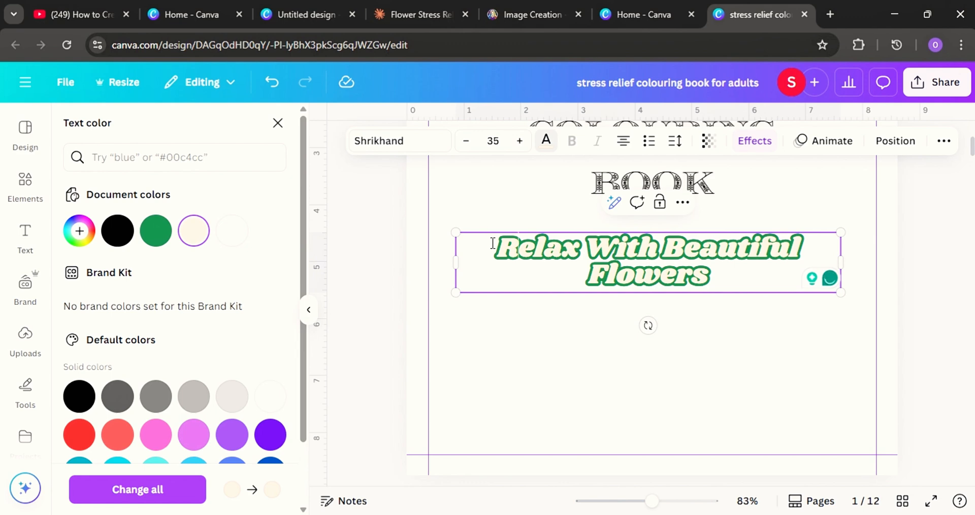
pyautogui.moveTo(492, 242); pyautogui.dragTo(728, 285)
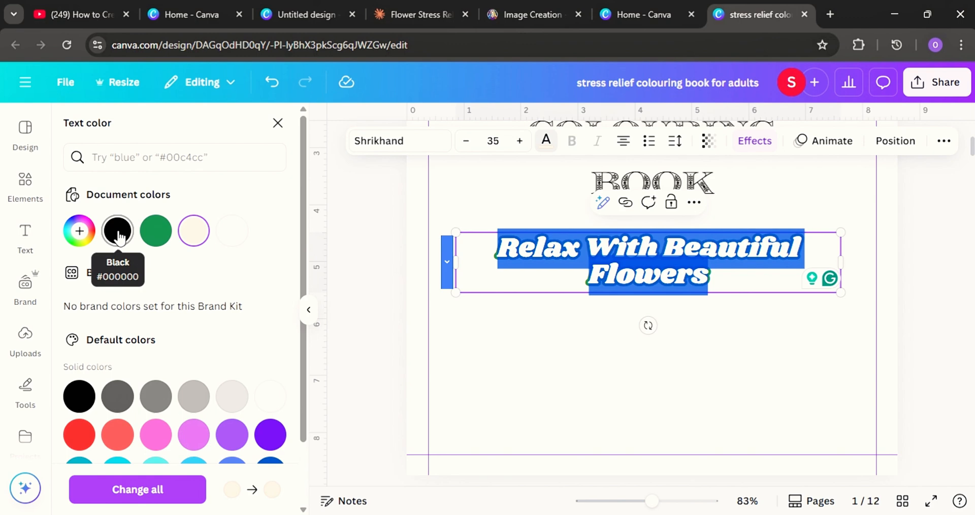
pyautogui.click(546, 283)
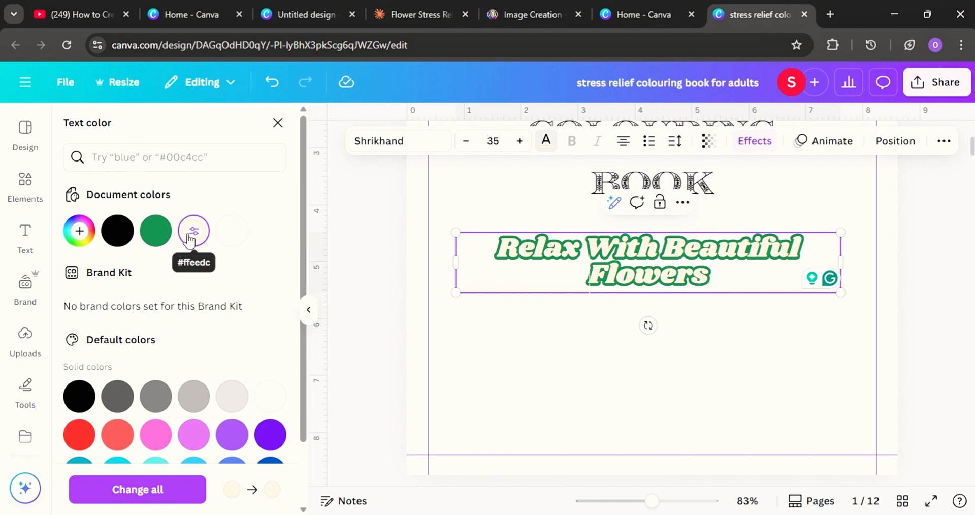
# Step: Change the fill color of the whole "Relax With Beautiful Flowers" text to white
pyautogui.click(240, 237)
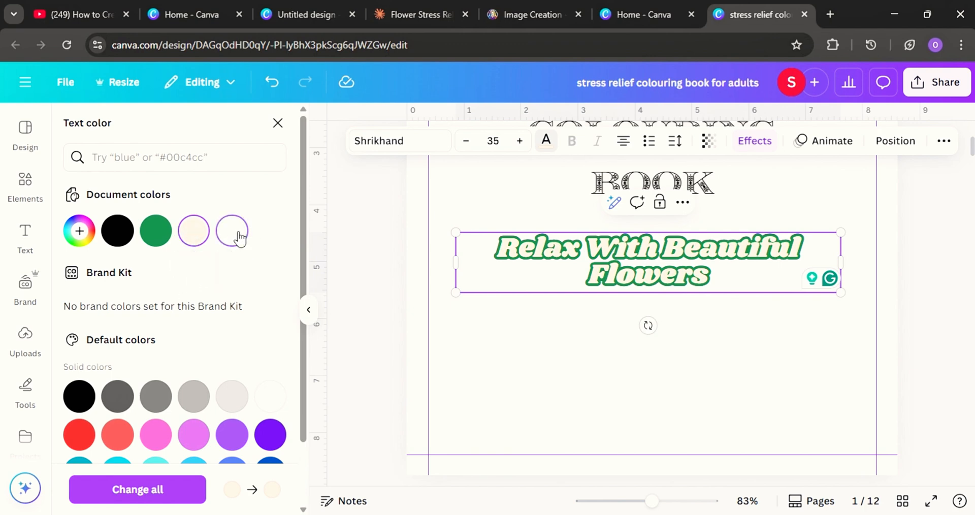
pyautogui.click(232, 232)
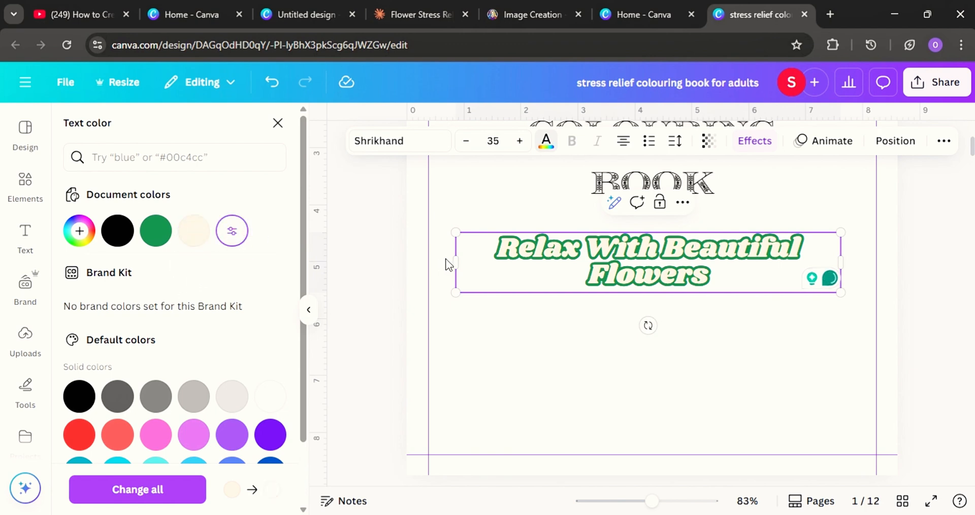
pyautogui.click(494, 243)
pyautogui.moveTo(498, 240); pyautogui.dragTo(681, 283)
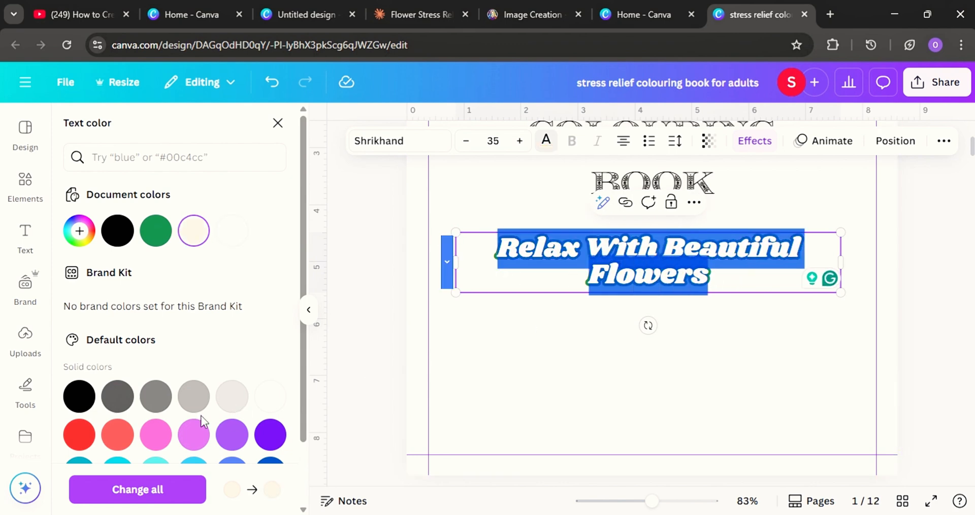
pyautogui.click(276, 399)
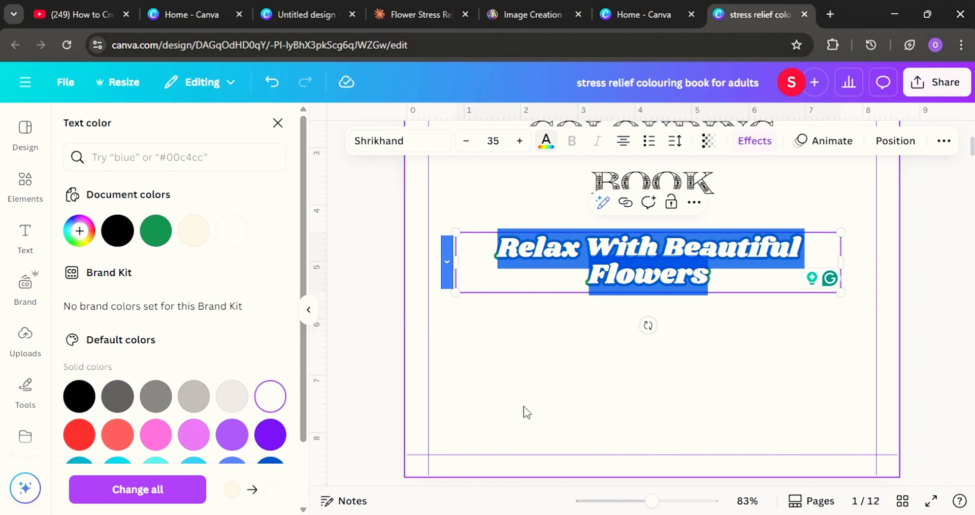
pyautogui.click(555, 397)
pyautogui.scroll(3, 711, 340)
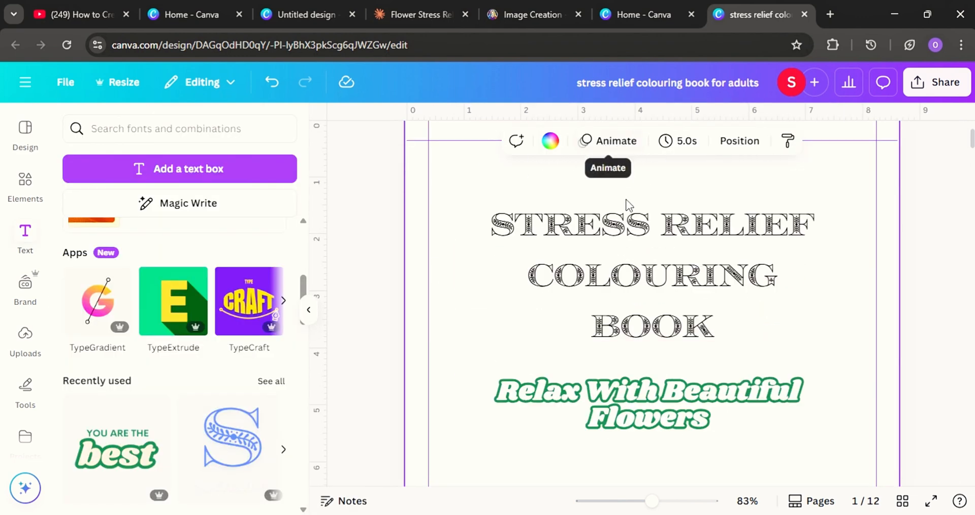
# Step: Change the color of the outline effect on the "Relax With Beautiful Flowers" text from green to black
pyautogui.click(675, 424)
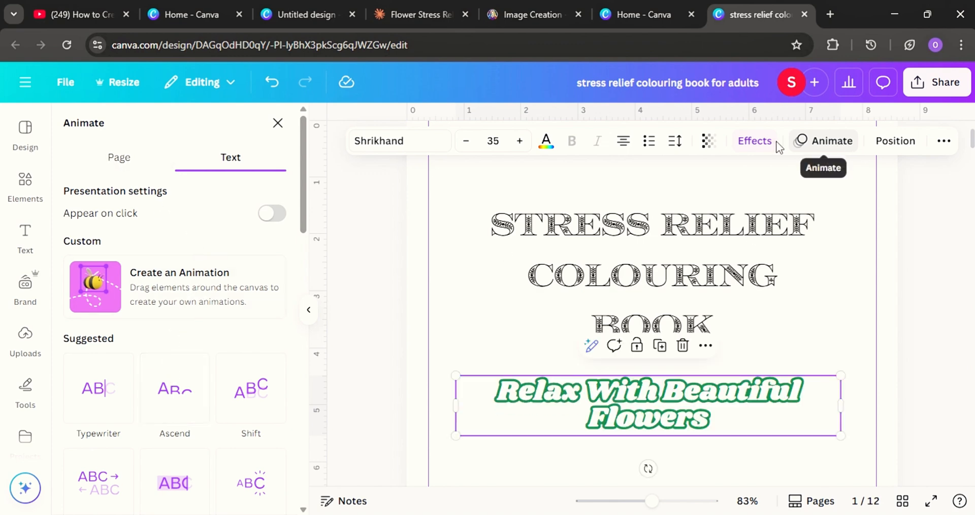
pyautogui.click(755, 140)
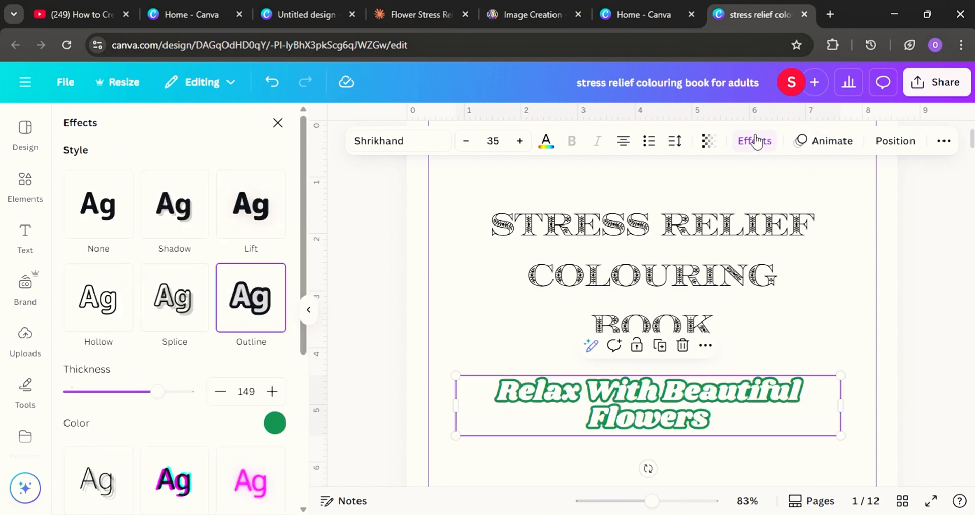
pyautogui.click(275, 423)
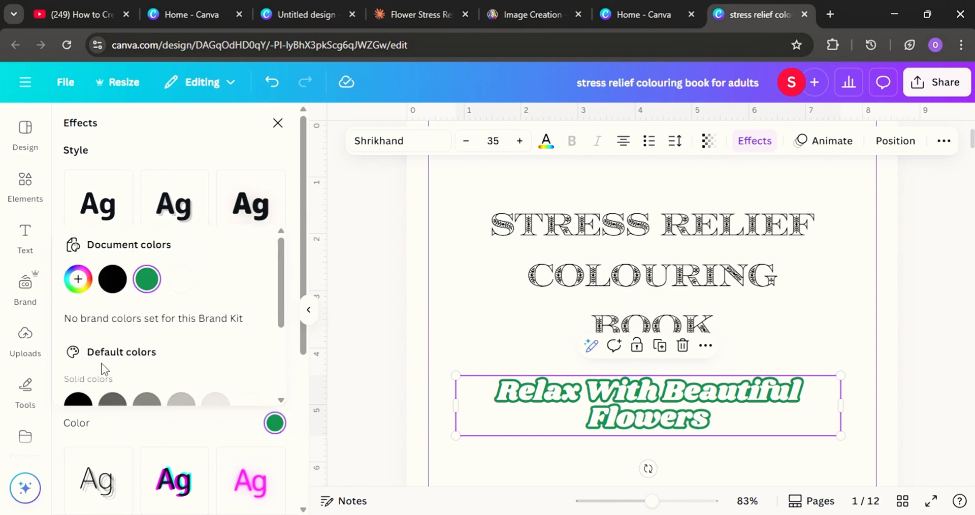
pyautogui.click(106, 279)
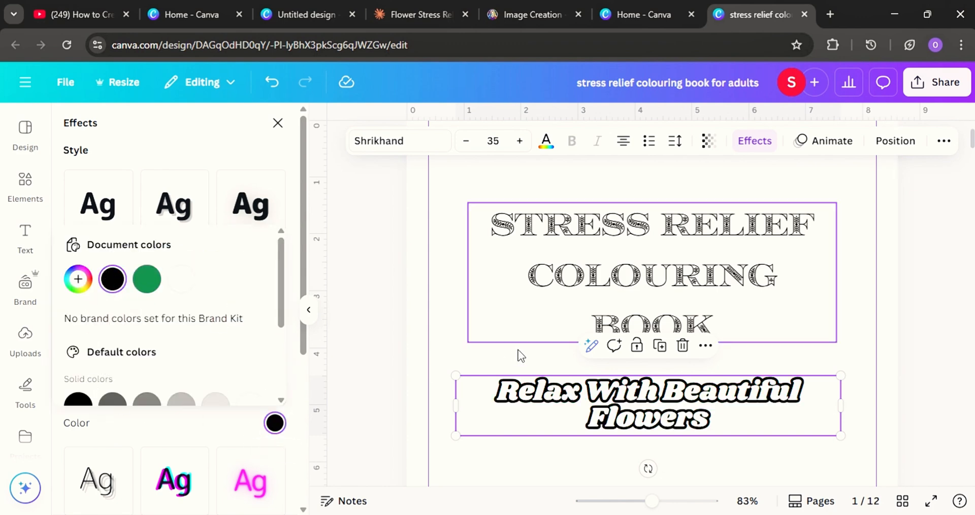
pyautogui.click(464, 343)
pyautogui.scroll(-3, 843, 380)
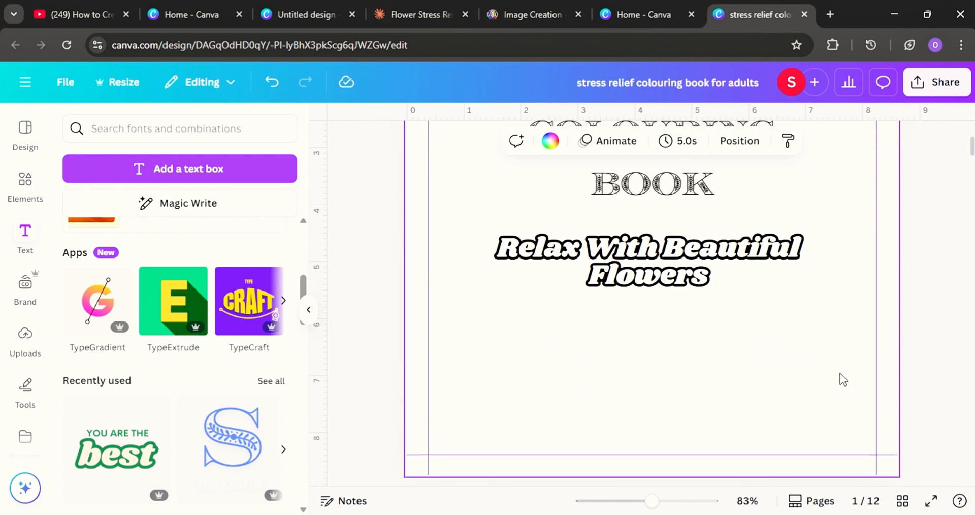
pyautogui.scroll(3, 798, 376)
pyautogui.scroll(-3, 796, 376)
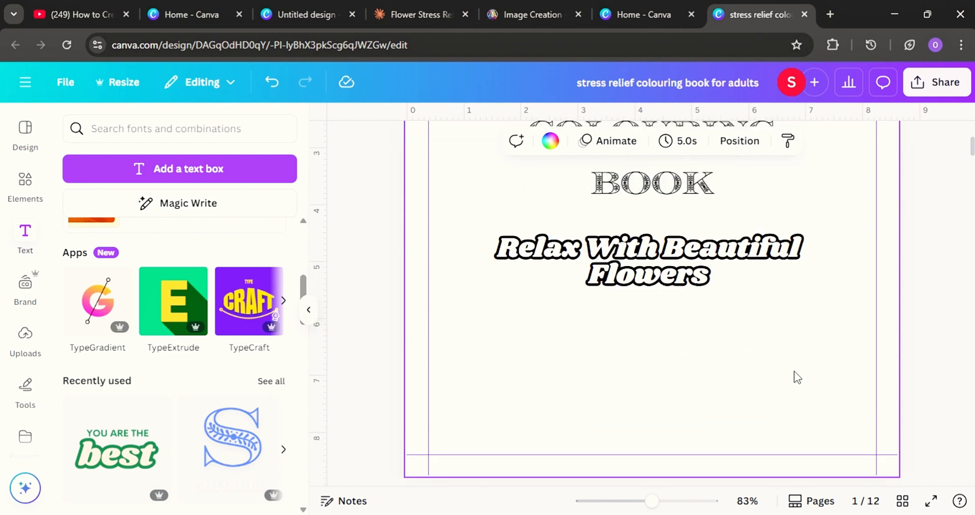
pyautogui.scroll(3, 771, 375)
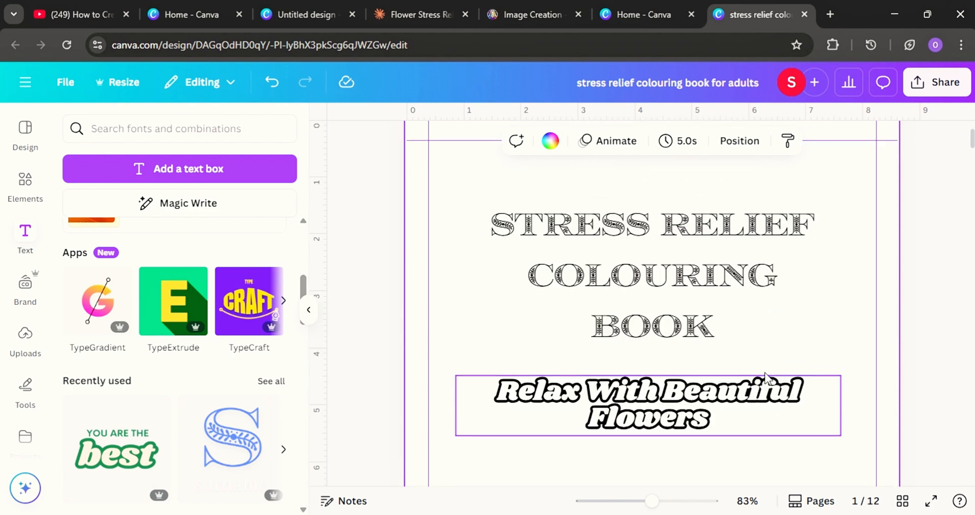
# Step: Insert the uploaded round rose mandala image on page 1, shrink it to about 2.4 in wide and place it below the subtitle, toward the page's left margin
pyautogui.scroll(-3, 766, 350)
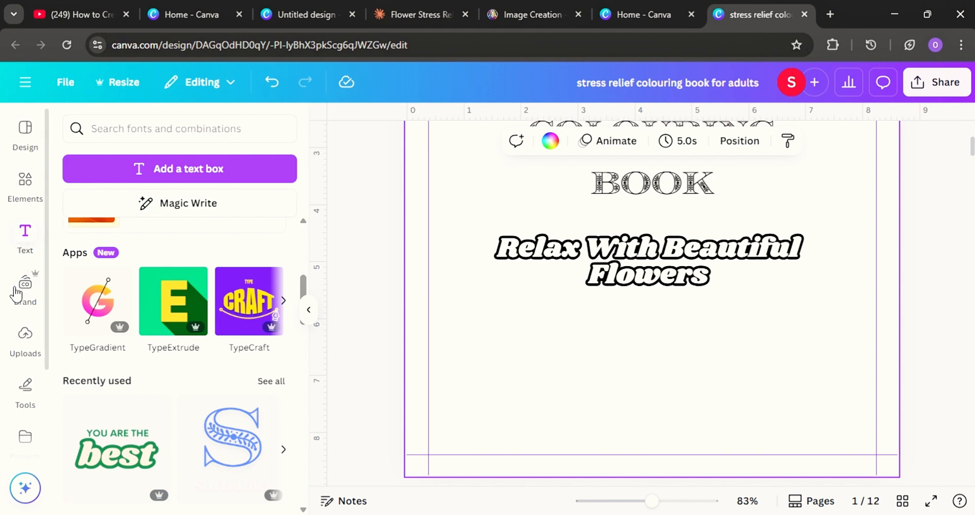
pyautogui.click(19, 354)
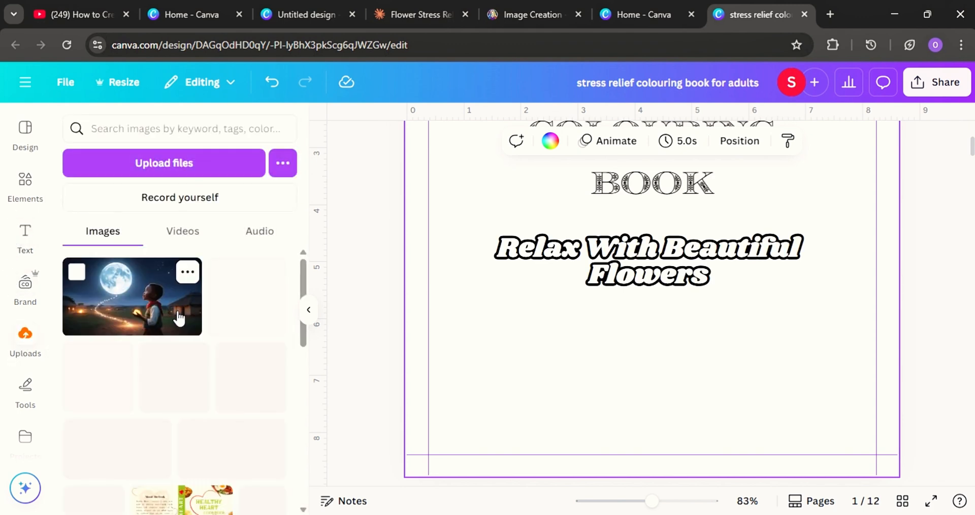
pyautogui.scroll(-2, 183, 325)
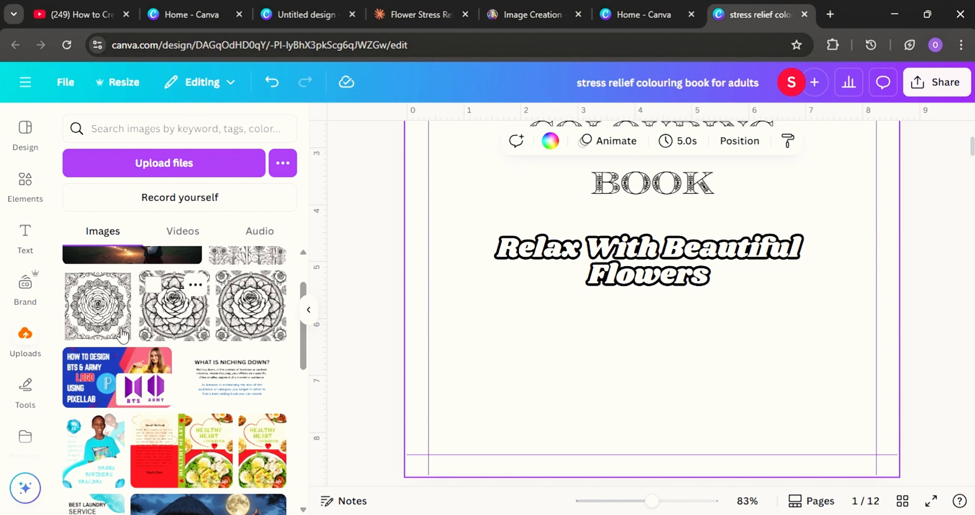
pyautogui.scroll(2, 223, 325)
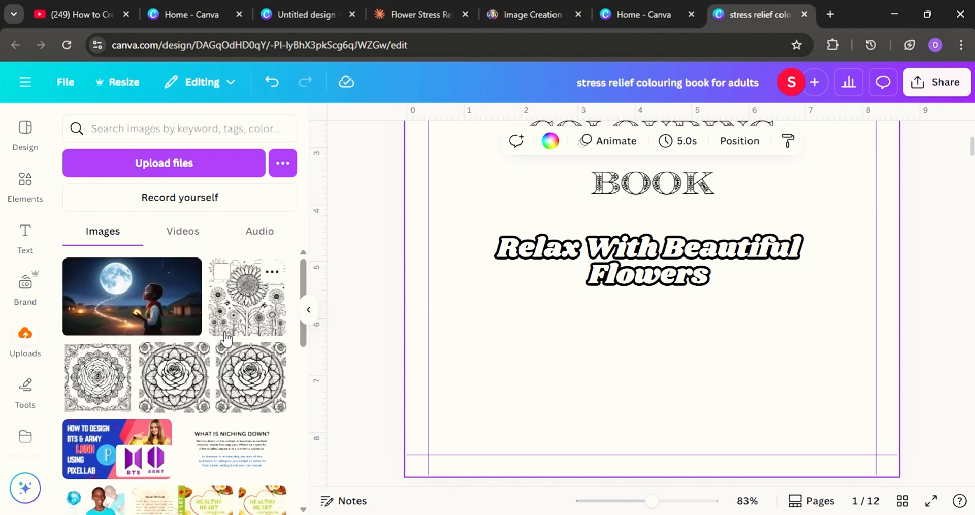
pyautogui.click(174, 394)
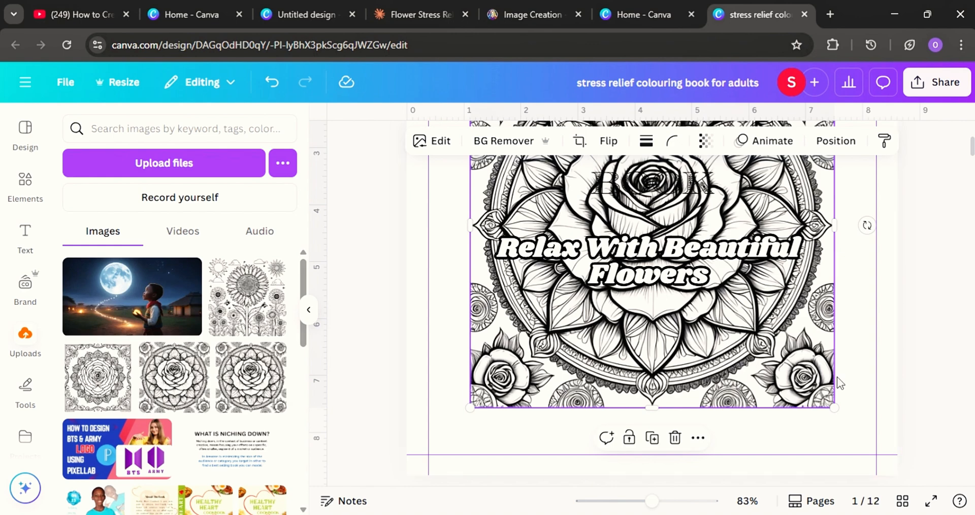
pyautogui.moveTo(800, 379); pyautogui.dragTo(809, 466)
pyautogui.moveTo(779, 430); pyautogui.dragTo(566, 214)
pyautogui.moveTo(466, 167); pyautogui.dragTo(482, 380)
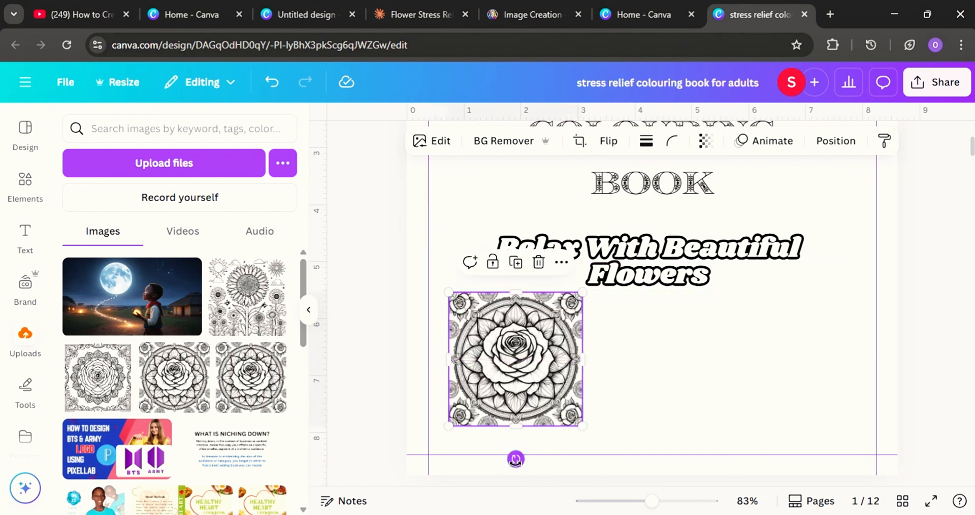
# Step: Tilt the round rose mandala image counterclockwise and shift it slightly to the right, inside the page margin
pyautogui.moveTo(516, 459); pyautogui.dragTo(550, 450)
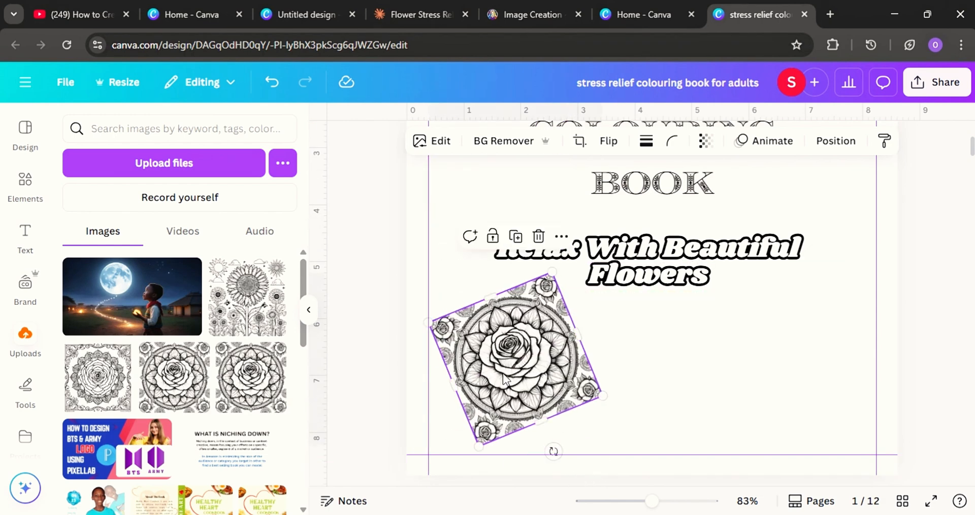
pyautogui.moveTo(499, 374)
pyautogui.mouseDown()
pyautogui.moveTo(522, 366)
pyautogui.moveTo(512, 371)
pyautogui.mouseUp()
pyautogui.click(678, 386)
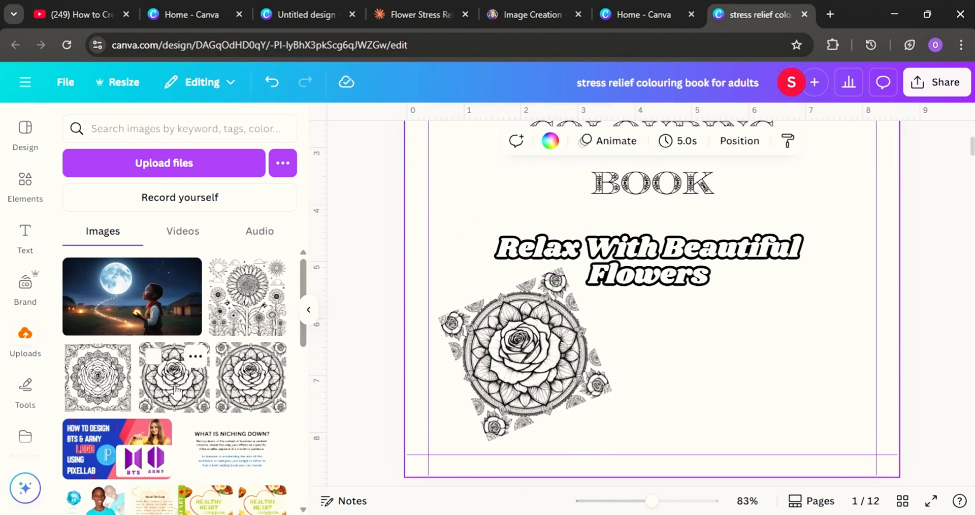
# Step: Insert the uploaded square-framed rose mandala on page 1, shrink it to about 2.6 in wide and place it below the subtitle, toward the page's right margin
pyautogui.click(94, 387)
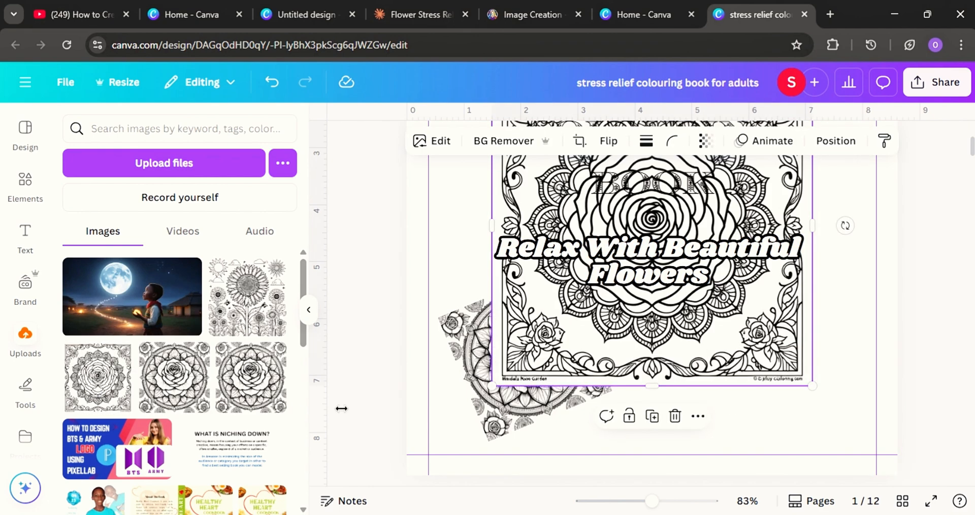
pyautogui.moveTo(733, 312); pyautogui.dragTo(738, 359)
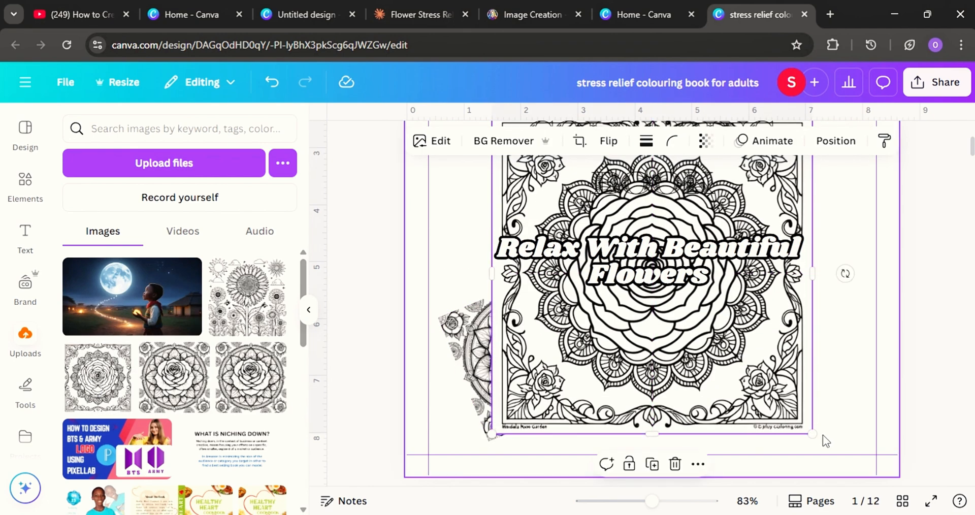
pyautogui.moveTo(812, 434); pyautogui.dragTo(669, 330)
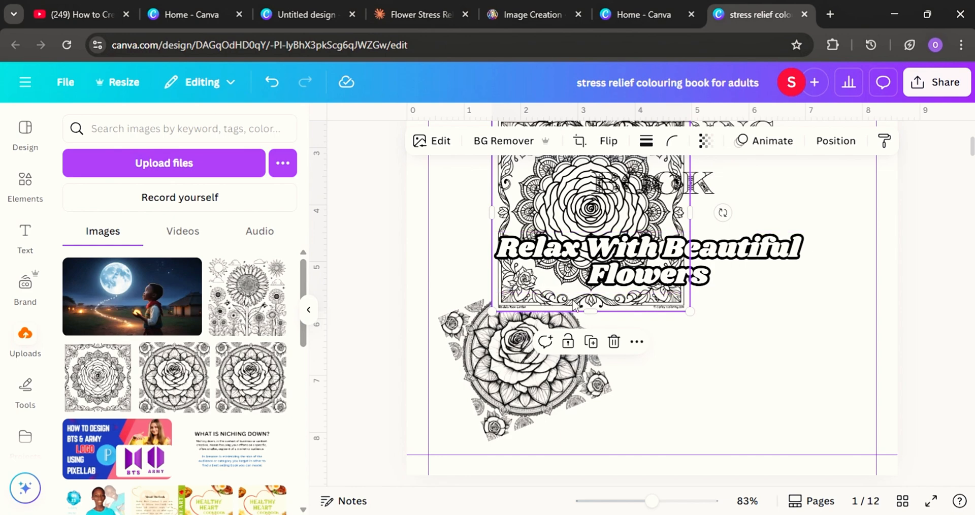
pyautogui.scroll(5, 761, 371)
pyautogui.scroll(-3, 742, 411)
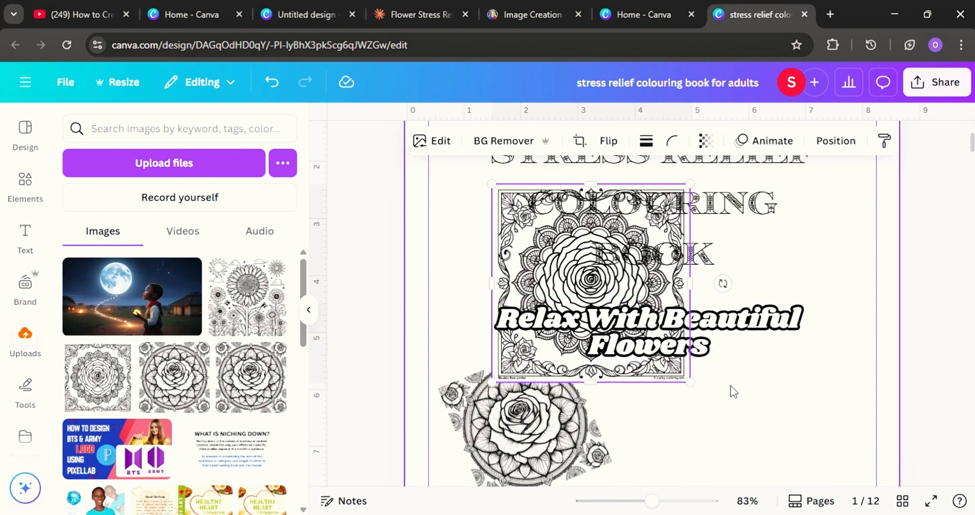
pyautogui.moveTo(660, 373); pyautogui.dragTo(811, 489)
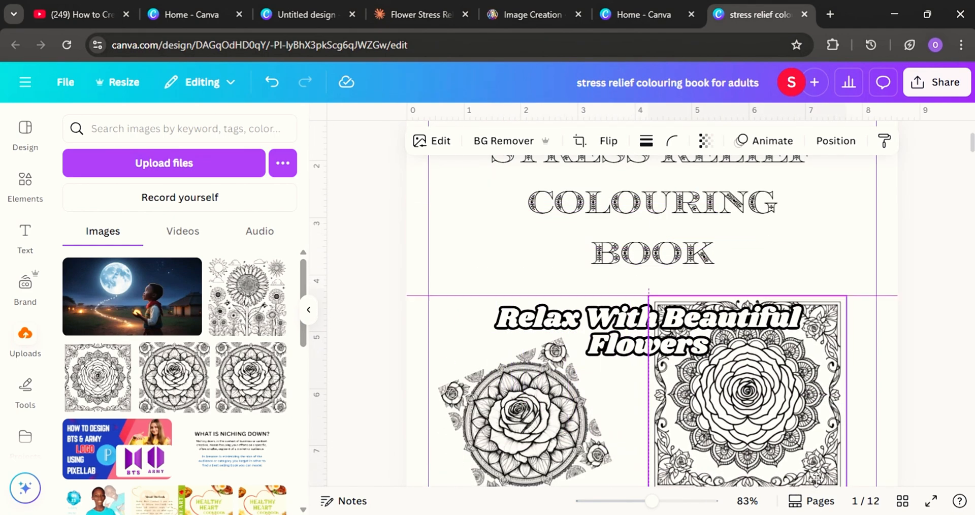
pyautogui.scroll(-3, 840, 450)
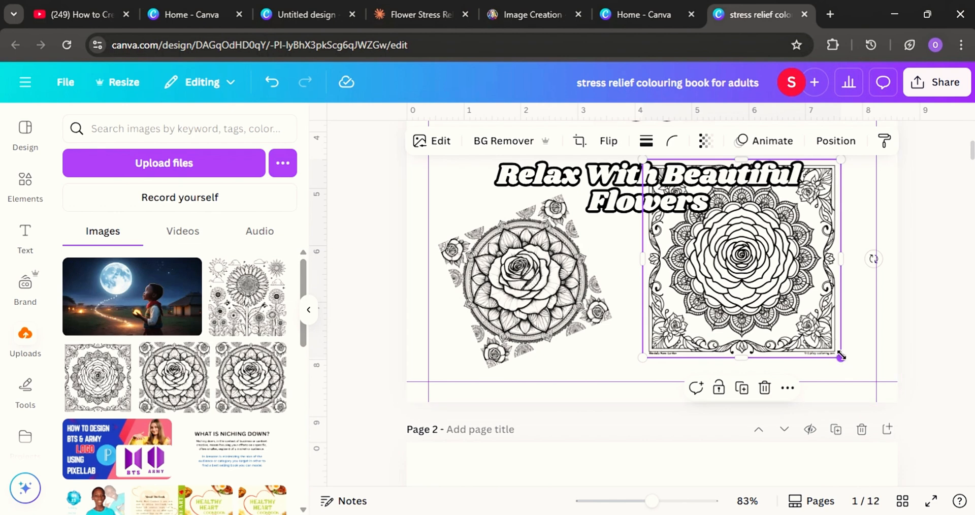
pyautogui.moveTo(840, 357); pyautogui.dragTo(774, 324)
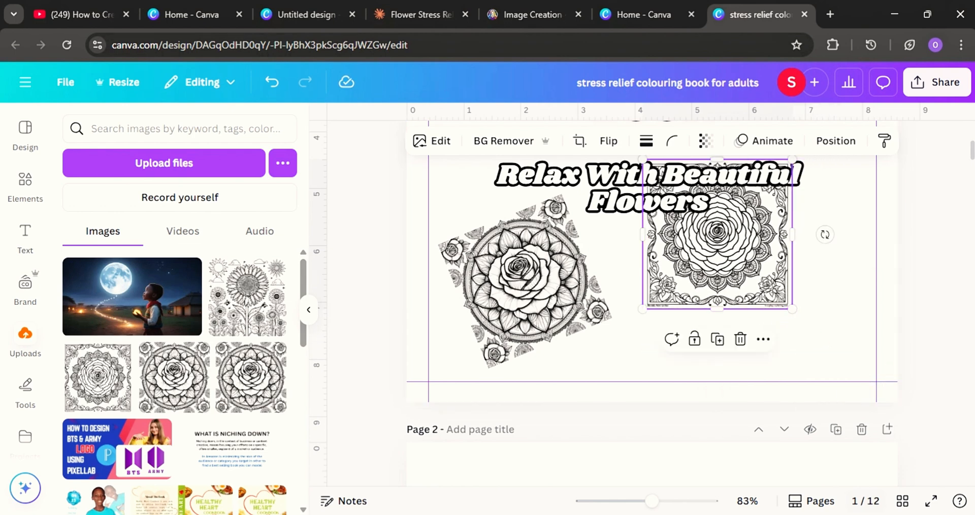
pyautogui.moveTo(727, 240); pyautogui.dragTo(788, 276)
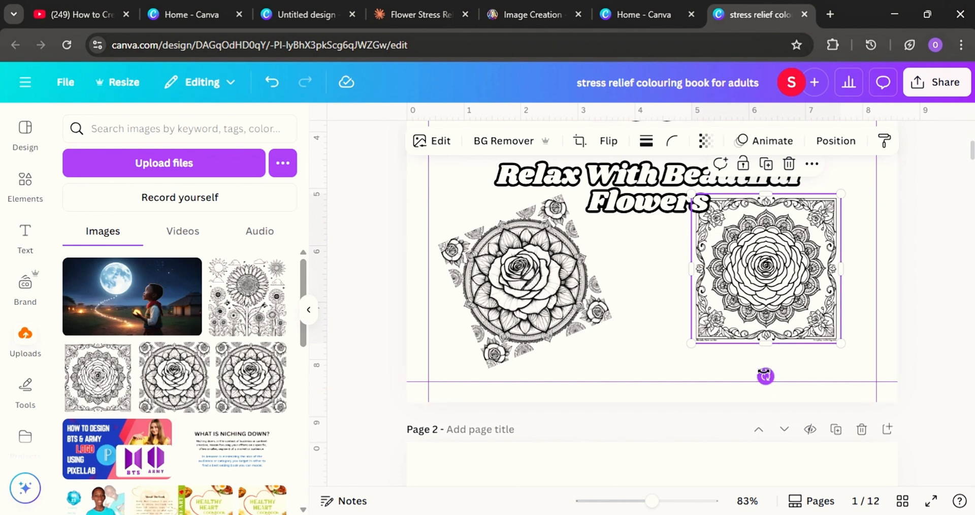
# Step: Tilt the square-framed rose mandala clockwise, shrink it slightly and reposition it lower, inside the page's right and bottom margins
pyautogui.moveTo(765, 375); pyautogui.dragTo(717, 382)
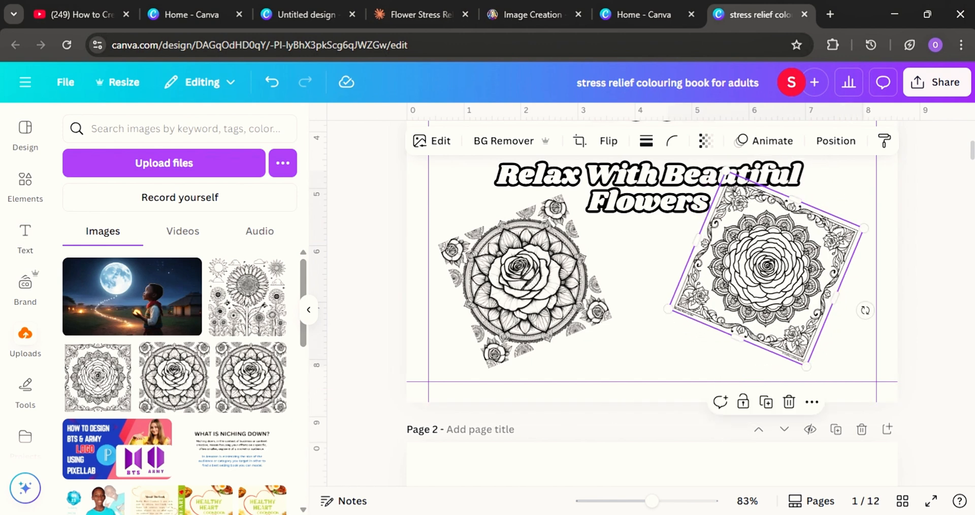
pyautogui.moveTo(776, 279); pyautogui.dragTo(786, 299)
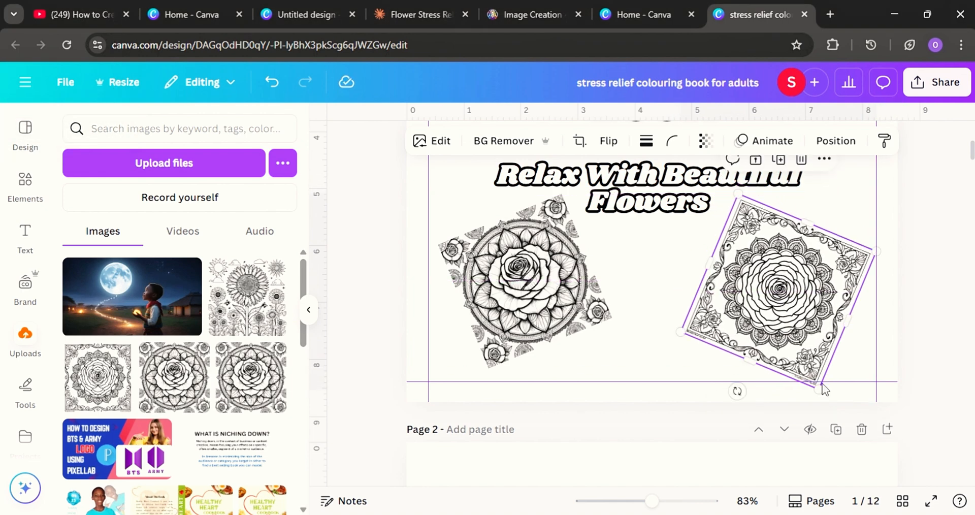
pyautogui.moveTo(819, 387); pyautogui.dragTo(813, 368)
pyautogui.moveTo(793, 330); pyautogui.dragTo(792, 350)
# Step: Examine the layout of title, subtitle and both mandalas on page 1, at whole-page view and close up
pyautogui.scroll(3, 736, 360)
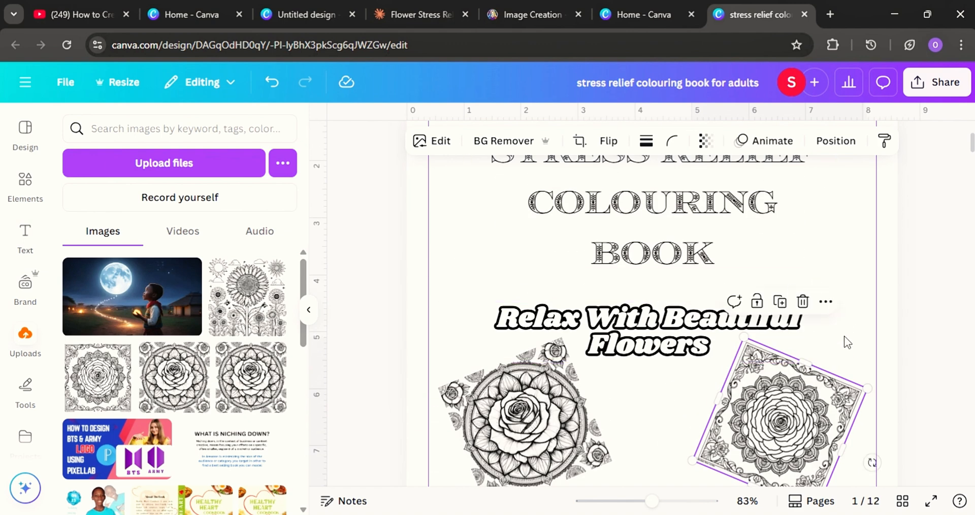
pyautogui.click(629, 501)
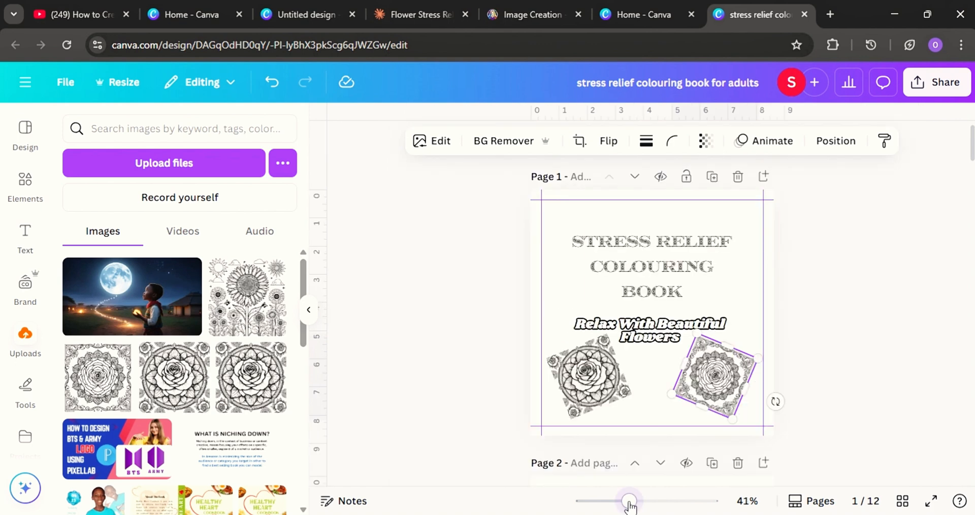
pyautogui.click(376, 325)
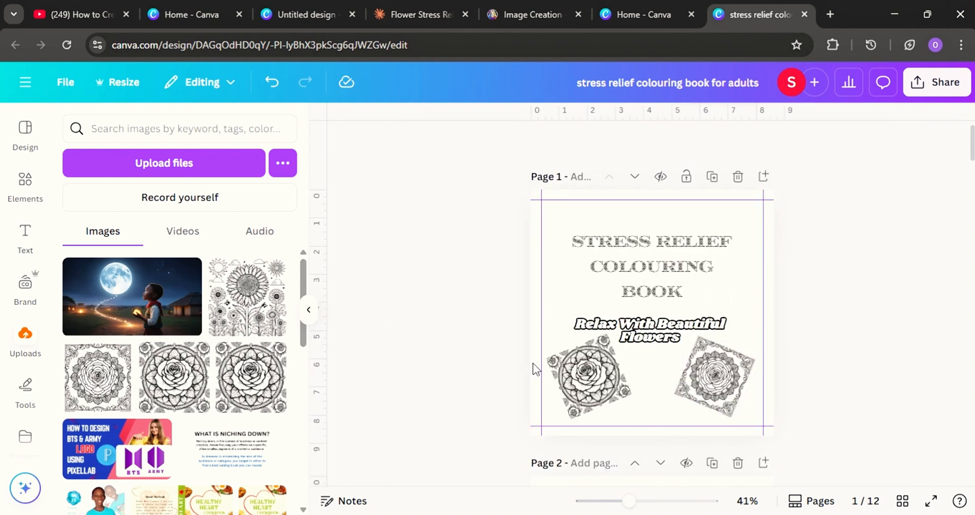
pyautogui.click(704, 285)
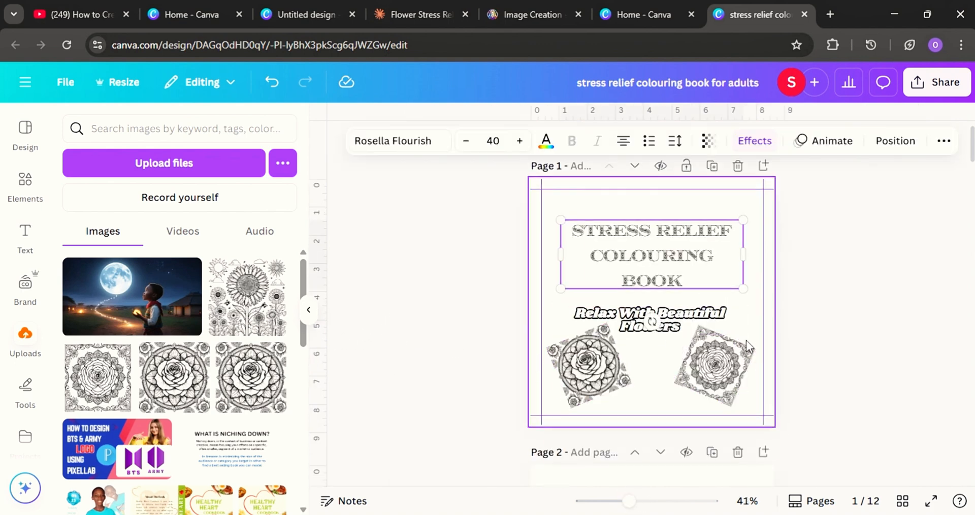
pyautogui.scroll(-3, 747, 348)
pyautogui.scroll(3, 753, 371)
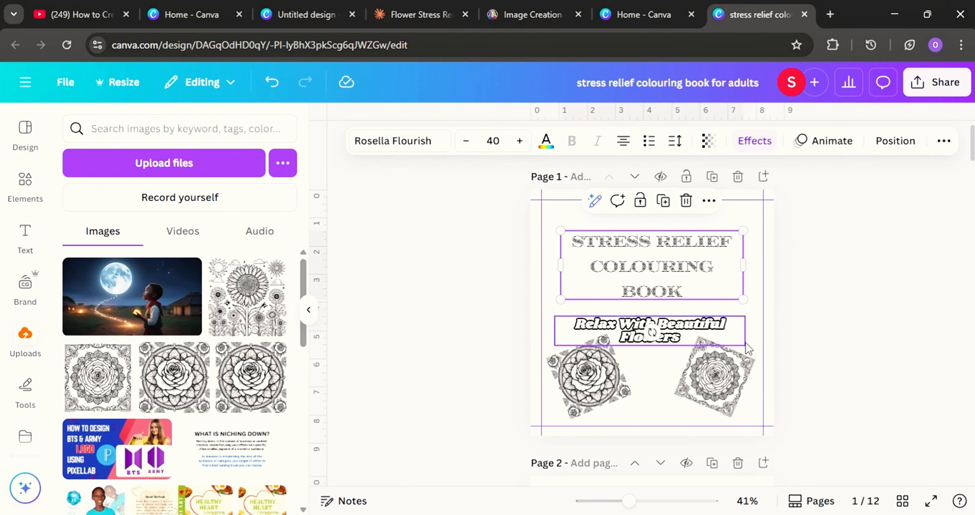
pyautogui.click(653, 502)
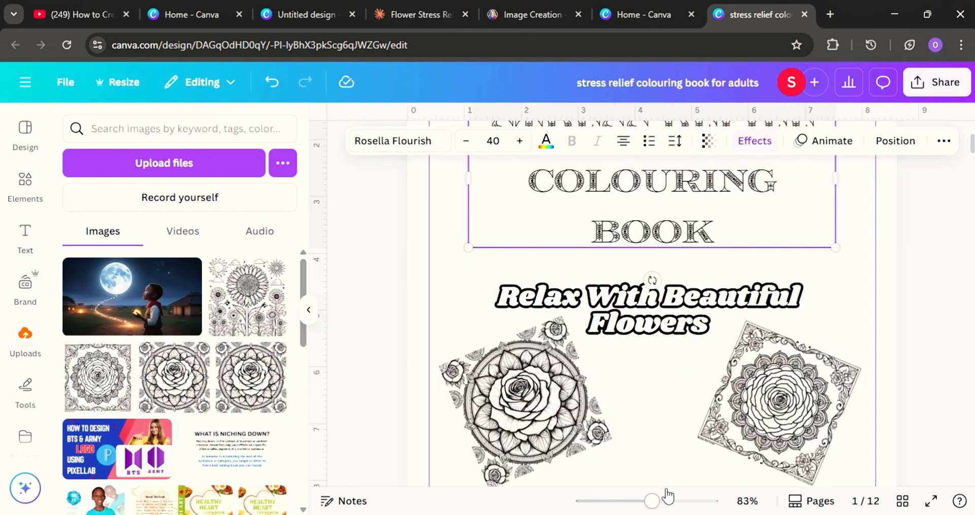
pyautogui.scroll(3, 802, 314)
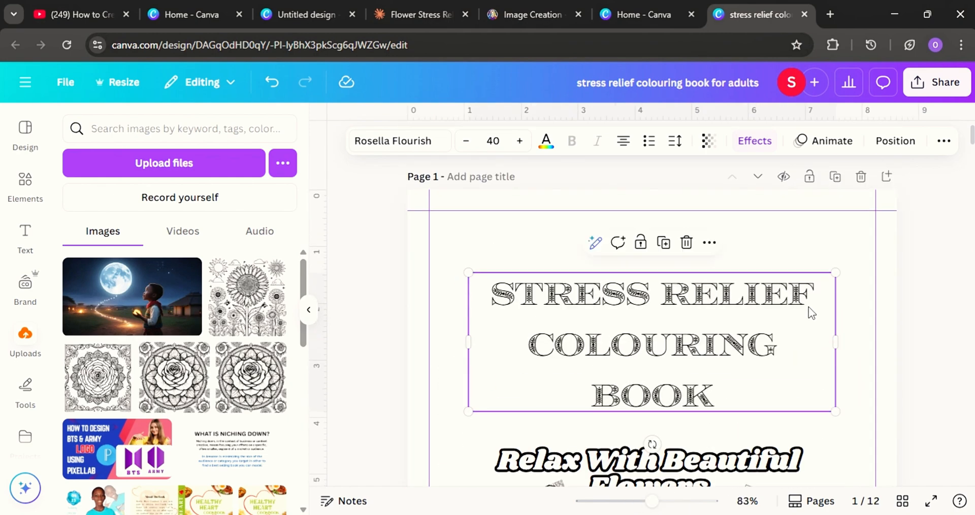
pyautogui.scroll(-4, 807, 312)
pyautogui.scroll(3, 809, 307)
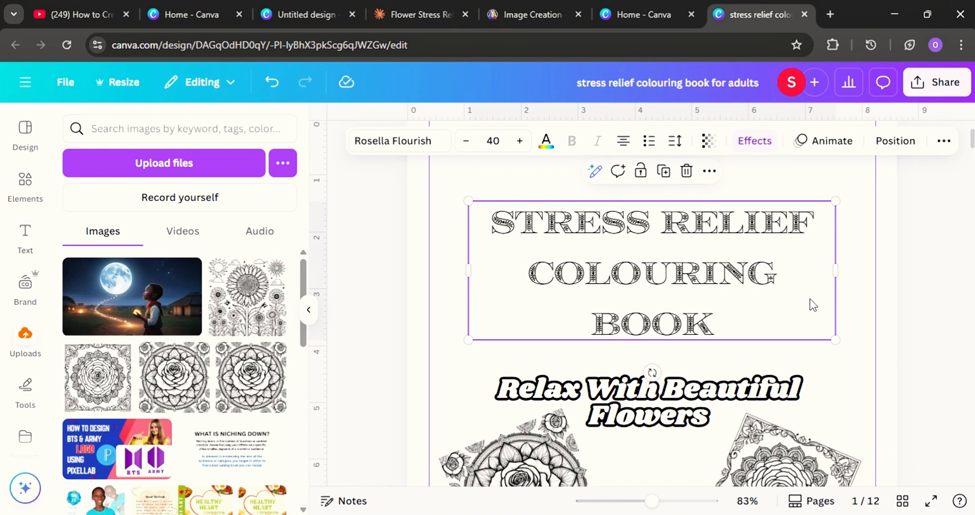
pyautogui.scroll(-2, 809, 306)
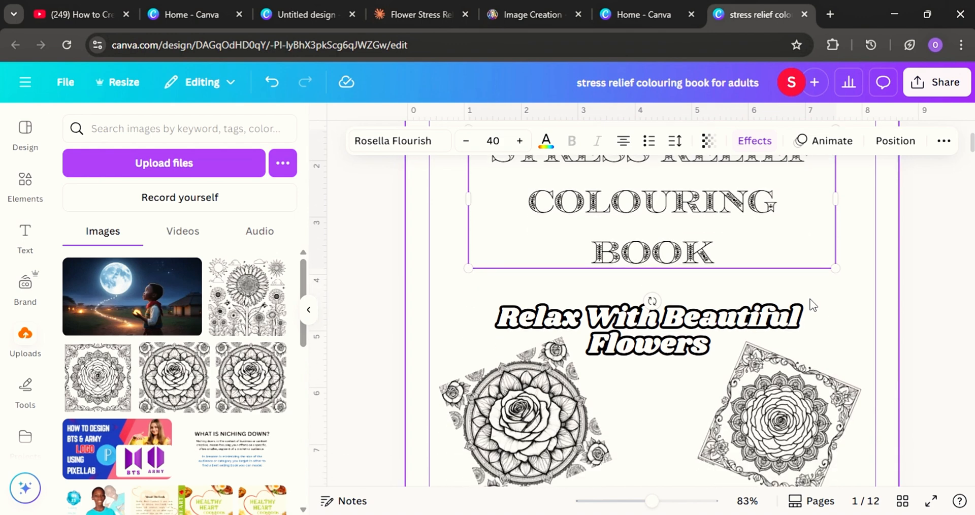
pyautogui.scroll(2, 810, 306)
# Step: Check the text effects of the "STRESS RELIEF COLOURING BOOK" title and look over the whole title page again
pyautogui.click(638, 261)
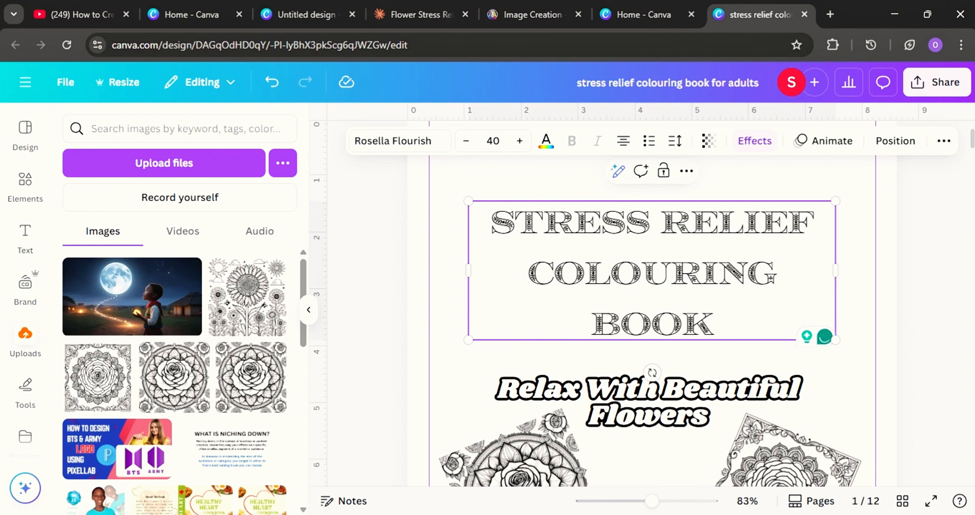
pyautogui.click(762, 142)
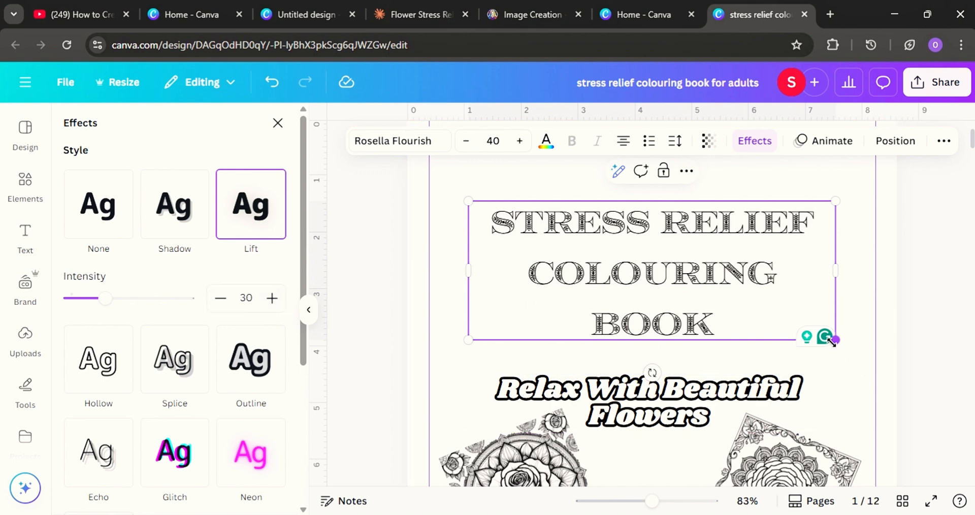
pyautogui.click(845, 387)
pyautogui.scroll(-2, 700, 346)
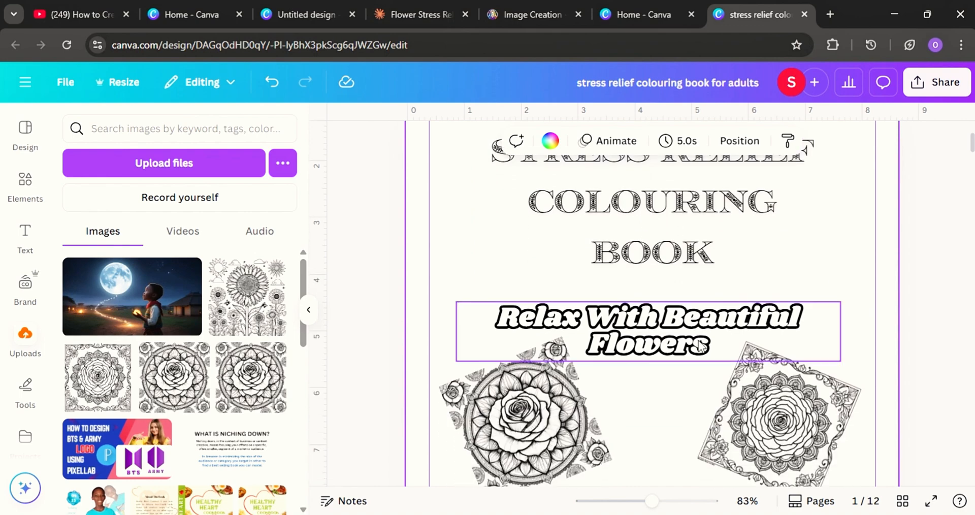
pyautogui.scroll(-5, 698, 347)
pyautogui.scroll(4, 674, 324)
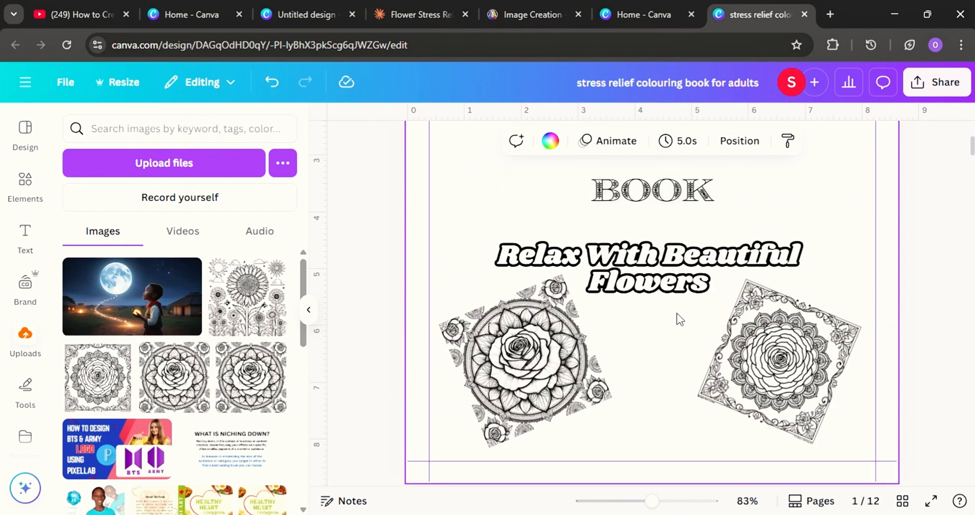
pyautogui.scroll(4, 677, 315)
pyautogui.scroll(-4, 680, 314)
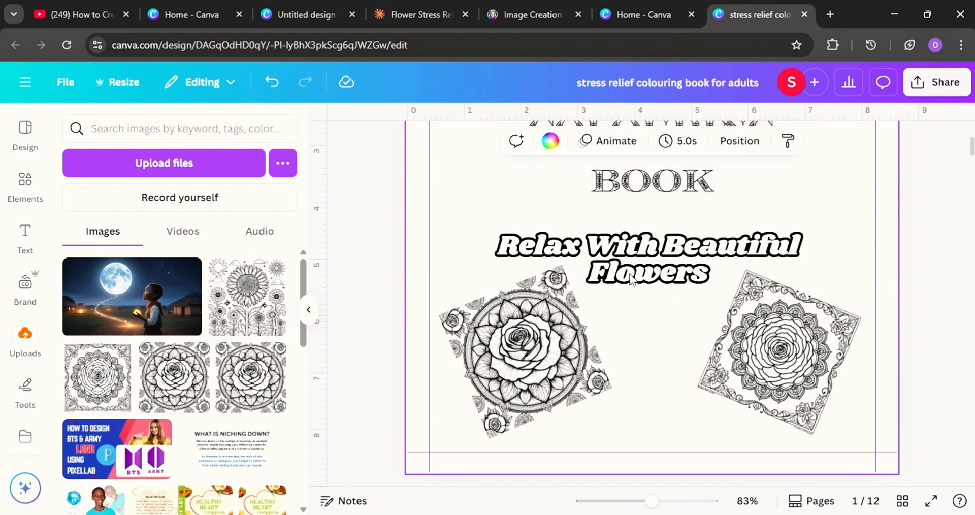
# Step: Go to the blank page 2 and open the Magic Media image generator
pyautogui.scroll(-6, 711, 329)
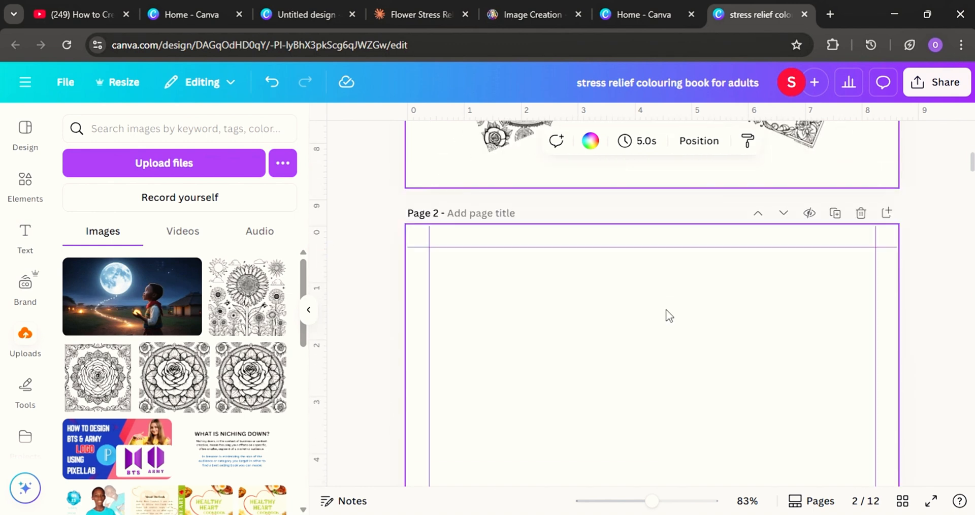
pyautogui.scroll(-3, 668, 315)
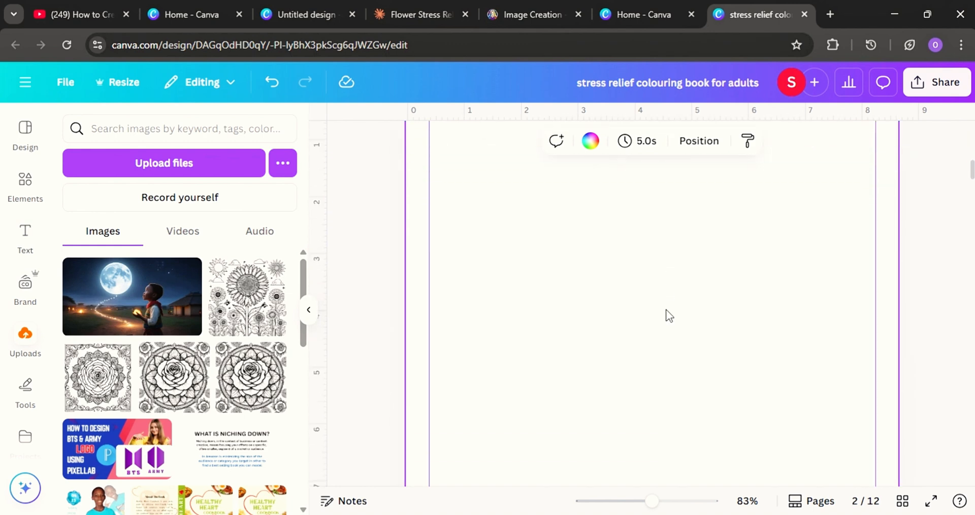
pyautogui.scroll(4, 665, 315)
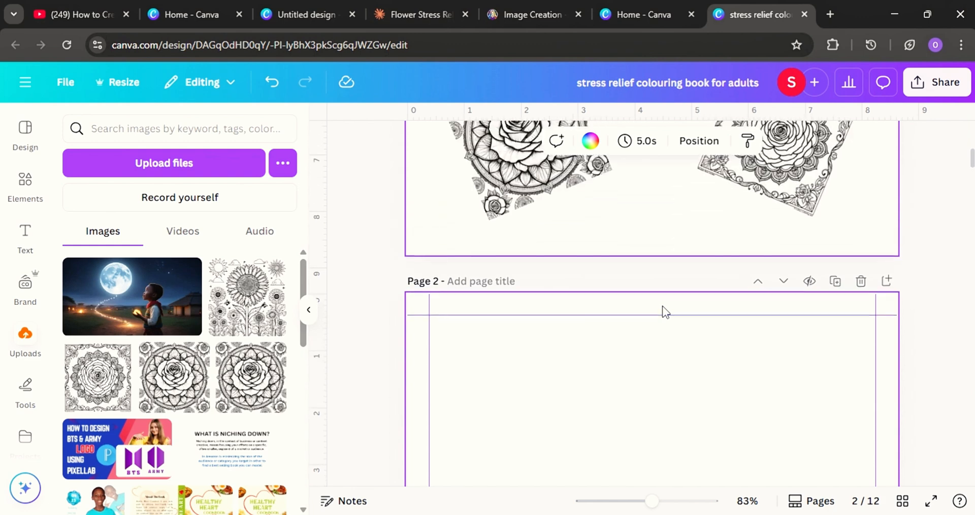
pyautogui.scroll(-3, 615, 370)
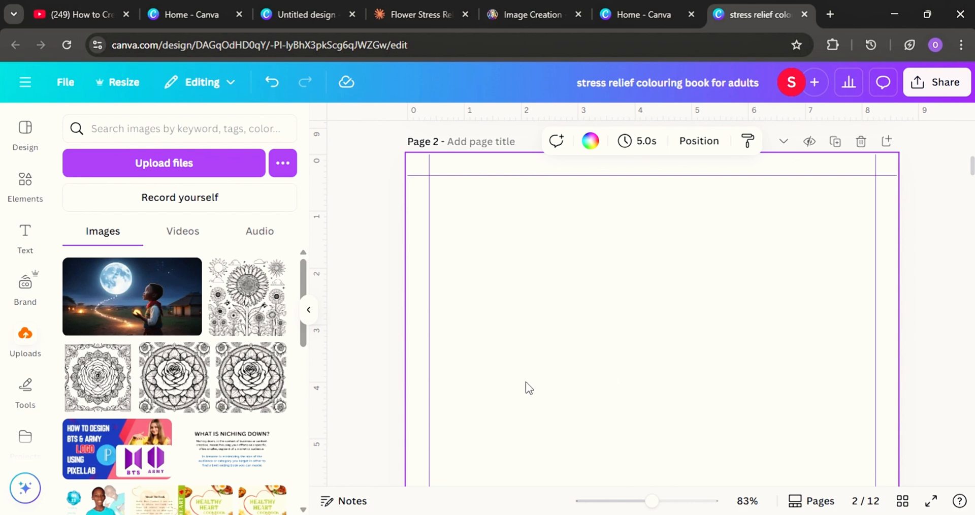
pyautogui.scroll(-3, 23, 432)
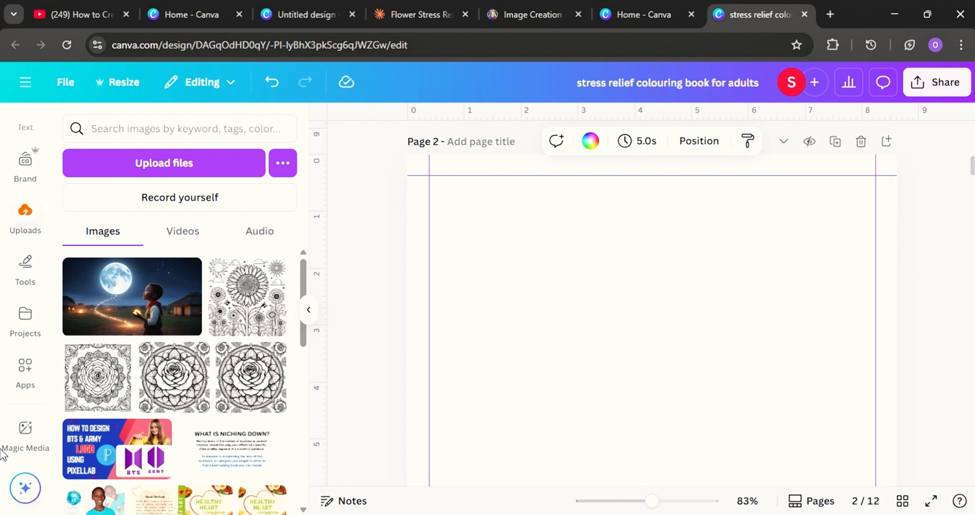
pyautogui.click(24, 432)
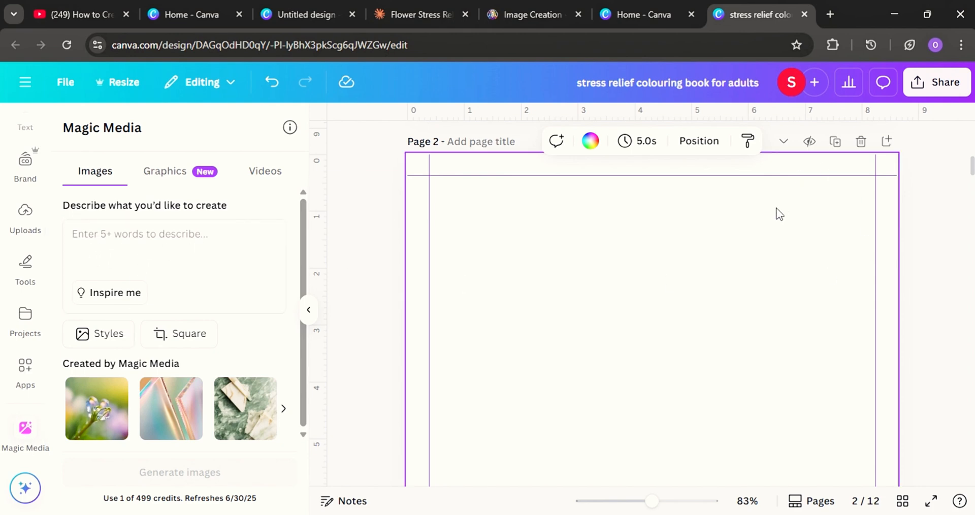
# Step: Copy the full "Prompt 1: Mandala Rose Garden" text from the prompts document in Claude and return to the Canva coloring book design
pyautogui.click(404, 14)
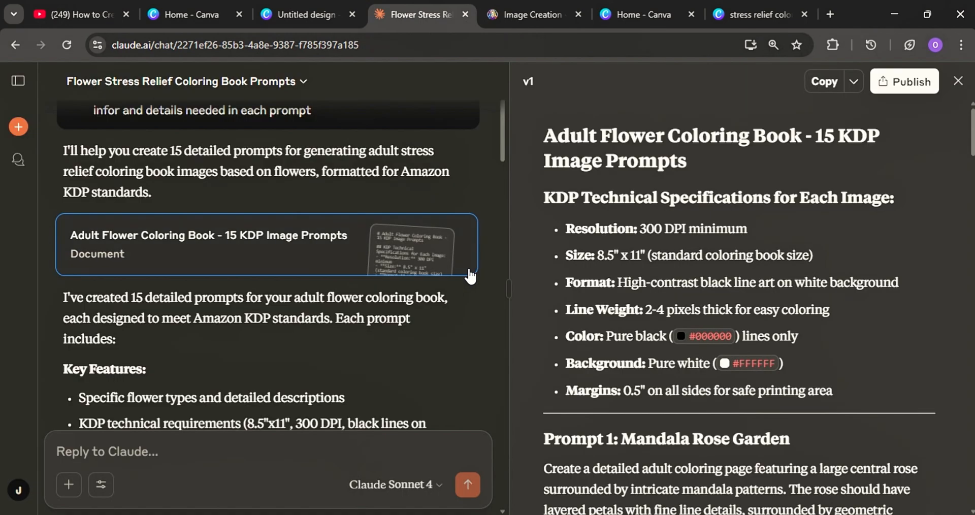
pyautogui.scroll(-5, 729, 228)
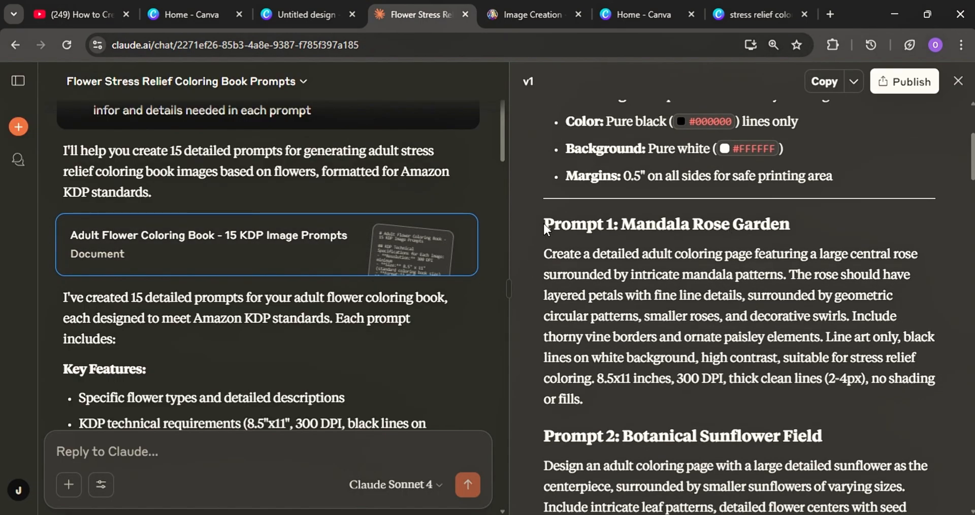
pyautogui.moveTo(544, 228); pyautogui.dragTo(638, 401)
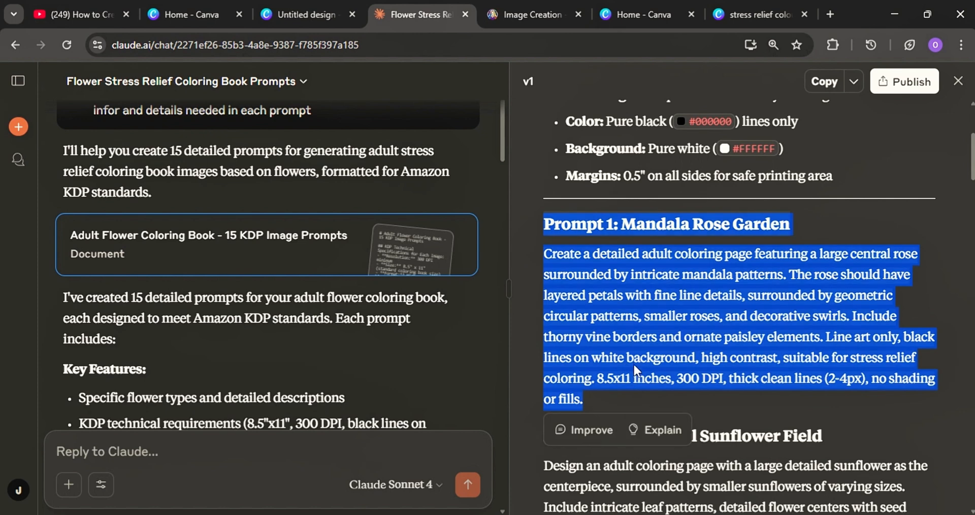
pyautogui.rightClick(635, 377)
pyautogui.click(331, 138)
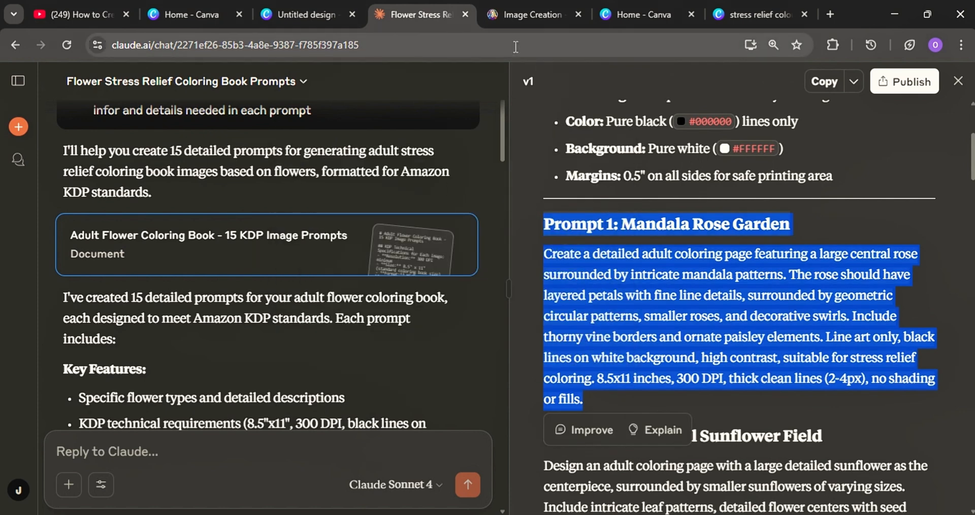
pyautogui.click(742, 15)
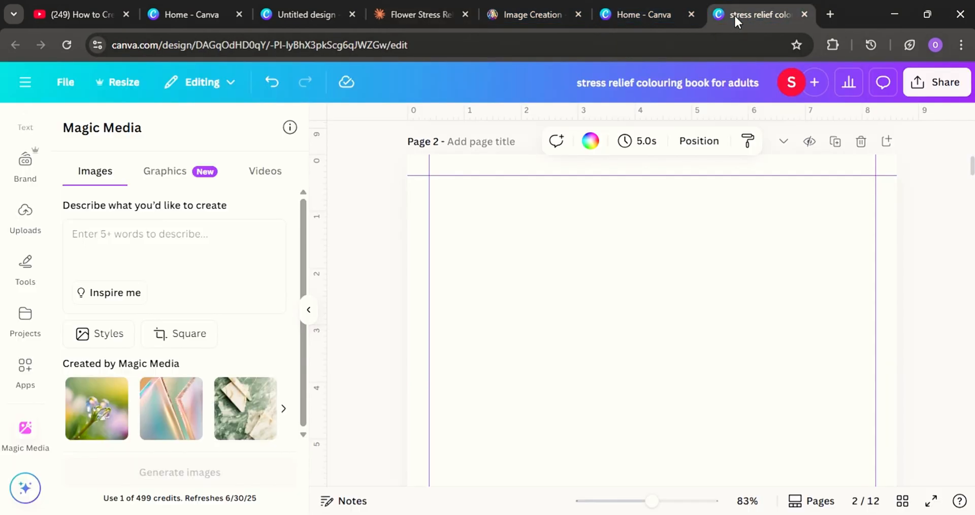
# Step: Paste the full "Prompt 1: Mandala Rose Garden" text, heading included, into the Magic Media image description and check how much of it fits
pyautogui.click(77, 239)
pyautogui.rightClick(77, 237)
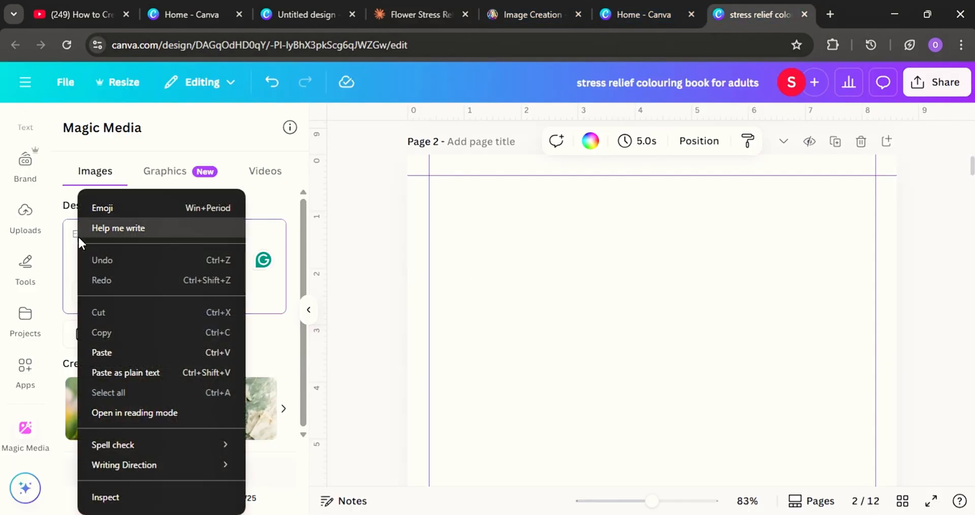
pyautogui.click(117, 351)
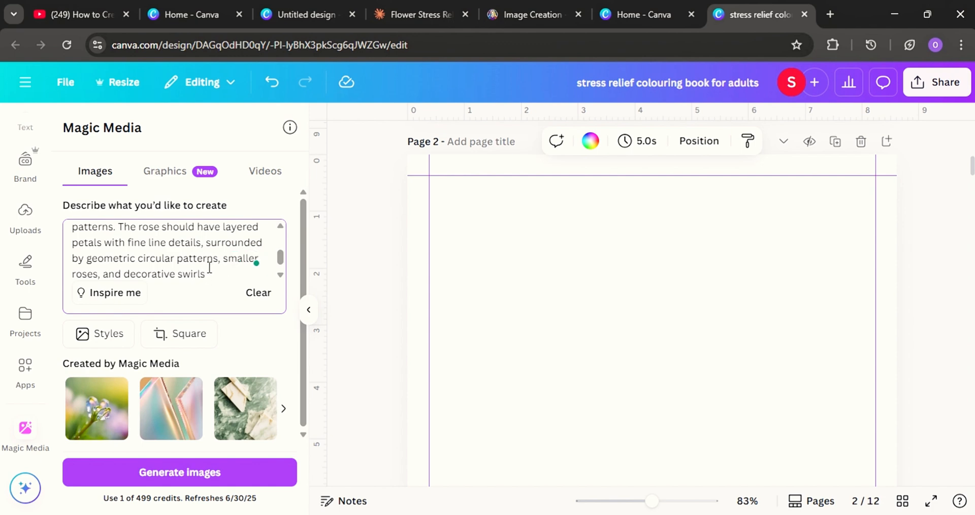
pyautogui.scroll(5, 228, 258)
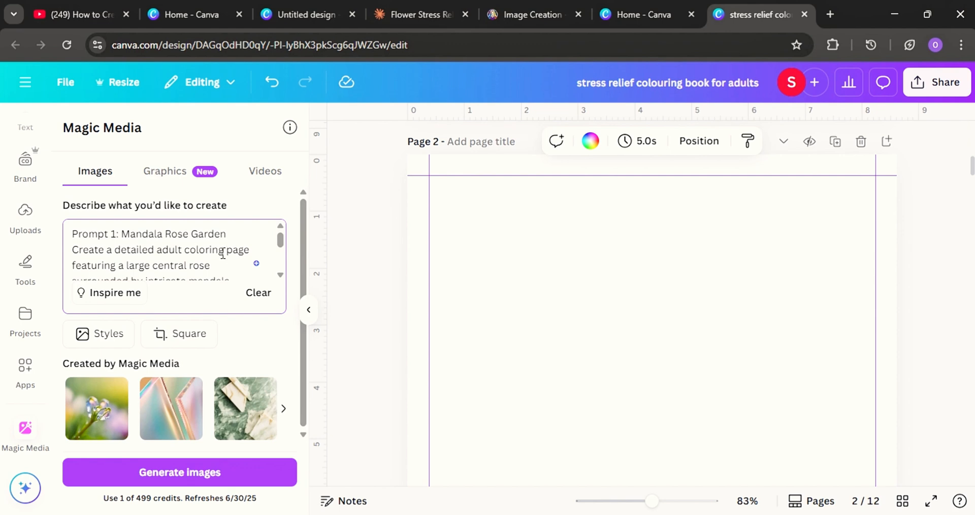
pyautogui.scroll(-3, 229, 244)
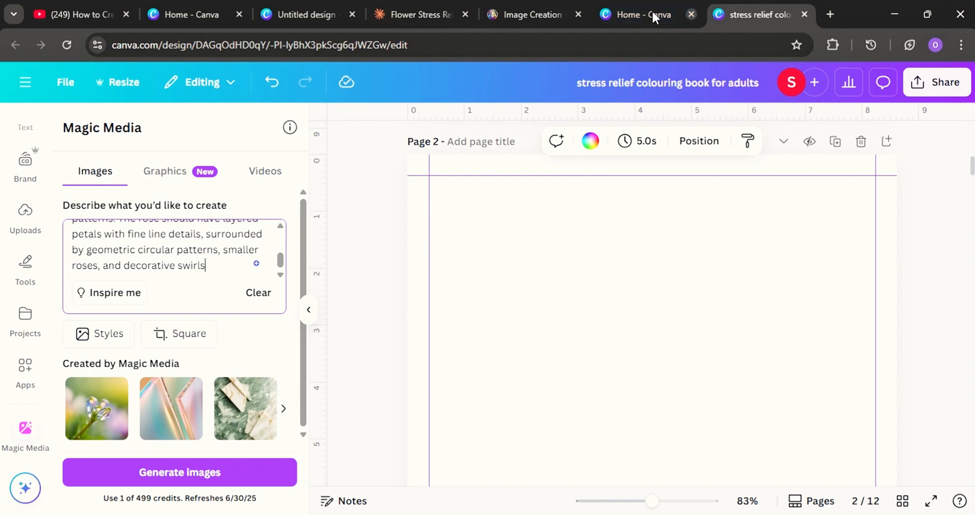
# Step: Copy only the description paragraph of Prompt 1, without its heading, from the Claude document and return to the Canva coloring book design
pyautogui.click(427, 11)
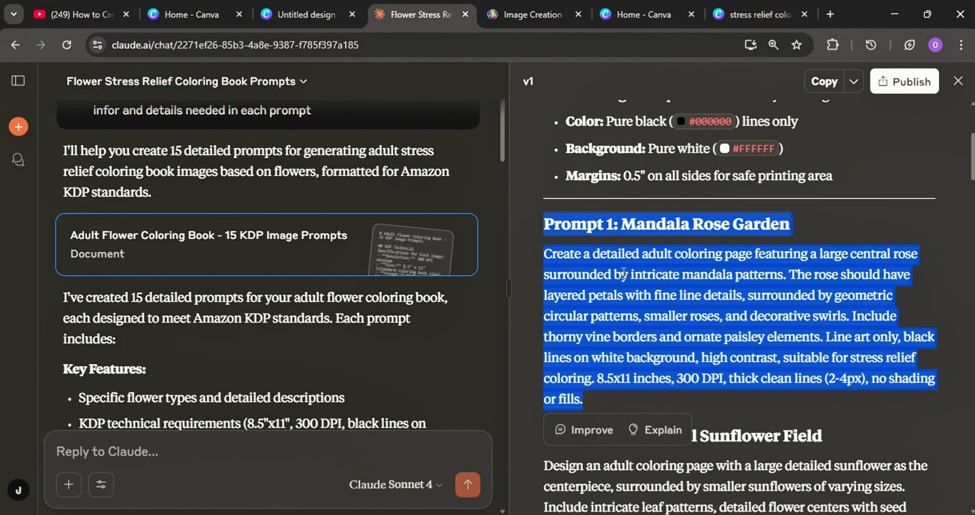
pyautogui.click(546, 260)
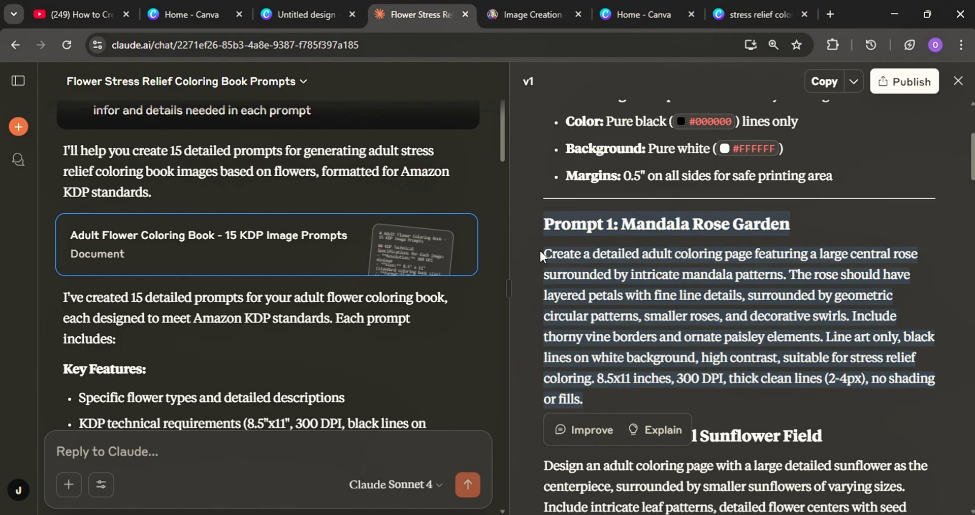
pyautogui.moveTo(542, 256); pyautogui.dragTo(612, 396)
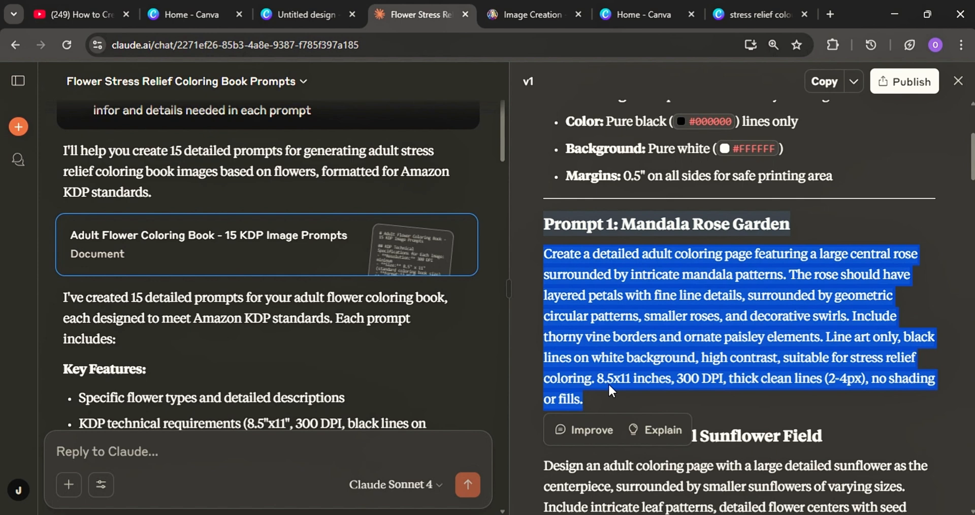
pyautogui.rightClick(592, 342)
pyautogui.click(641, 115)
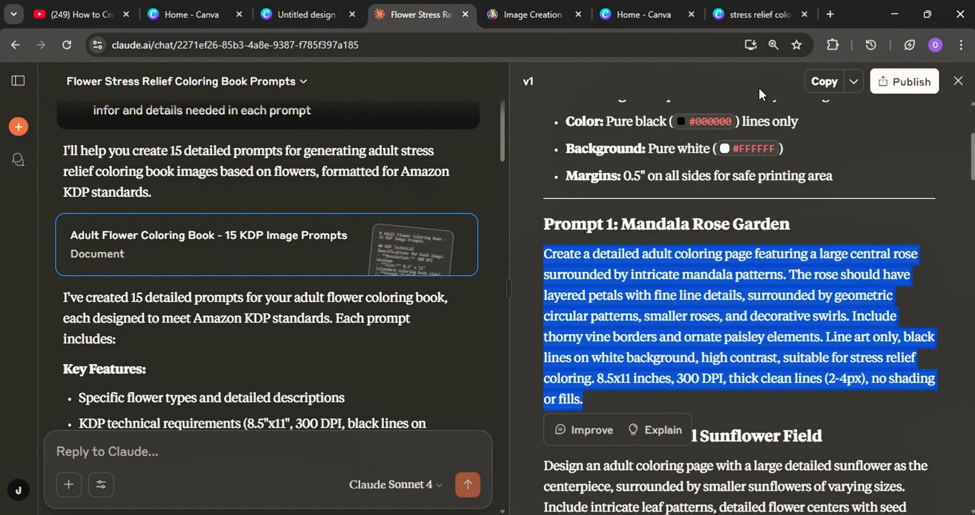
pyautogui.click(736, 11)
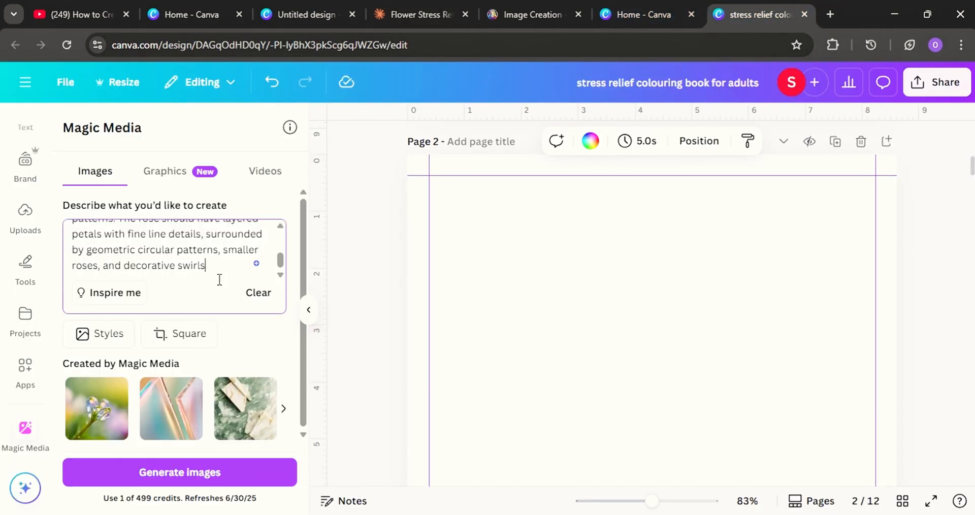
# Step: Replace the whole Magic Media image description with the copied heading-free rose mandala paragraph
pyautogui.scroll(3, 118, 255)
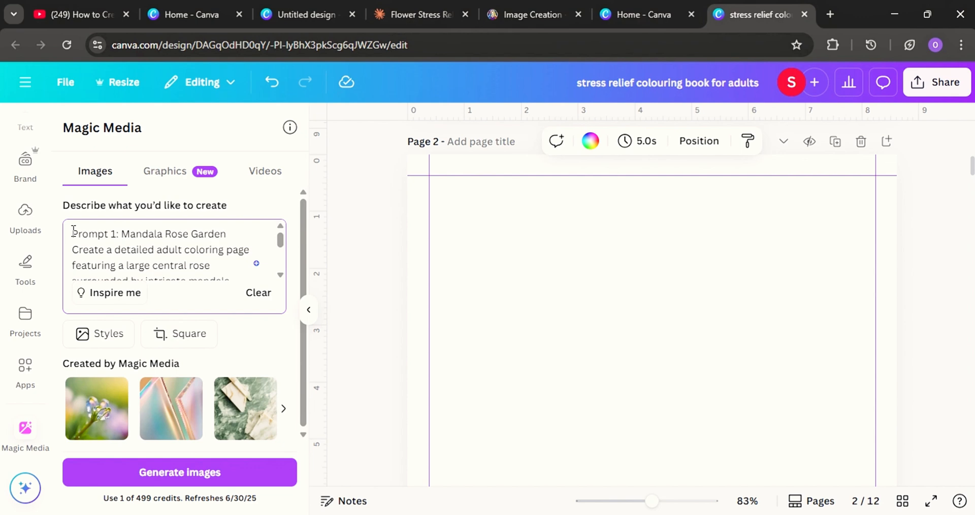
pyautogui.moveTo(72, 233); pyautogui.dragTo(220, 269)
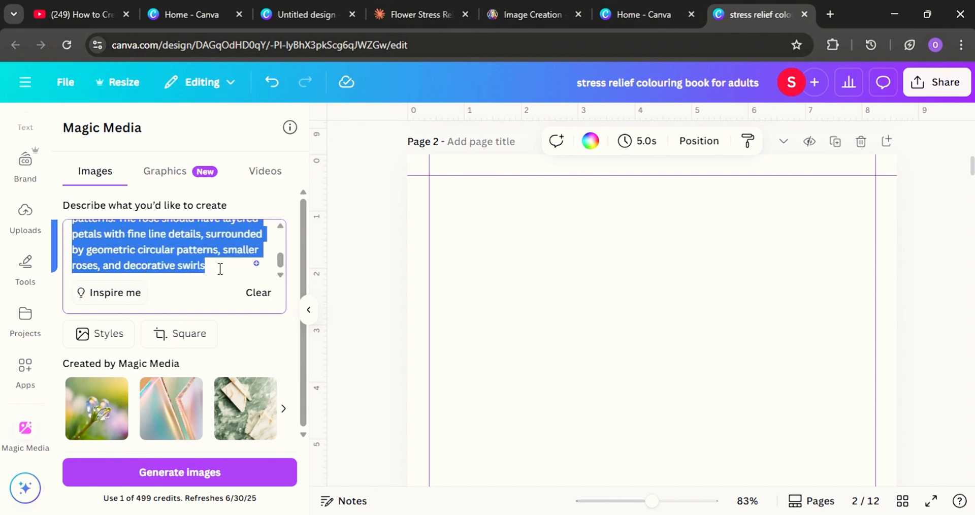
pyautogui.rightClick(212, 266)
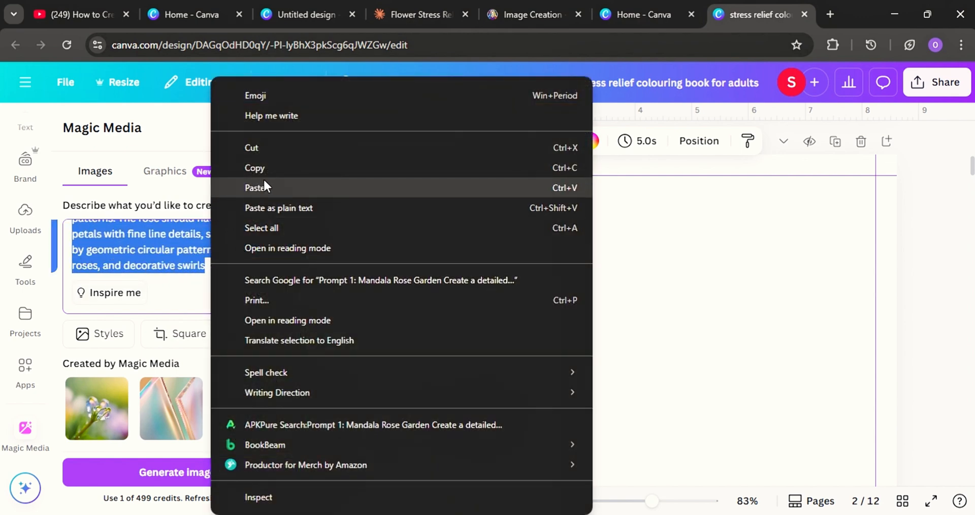
pyautogui.click(253, 187)
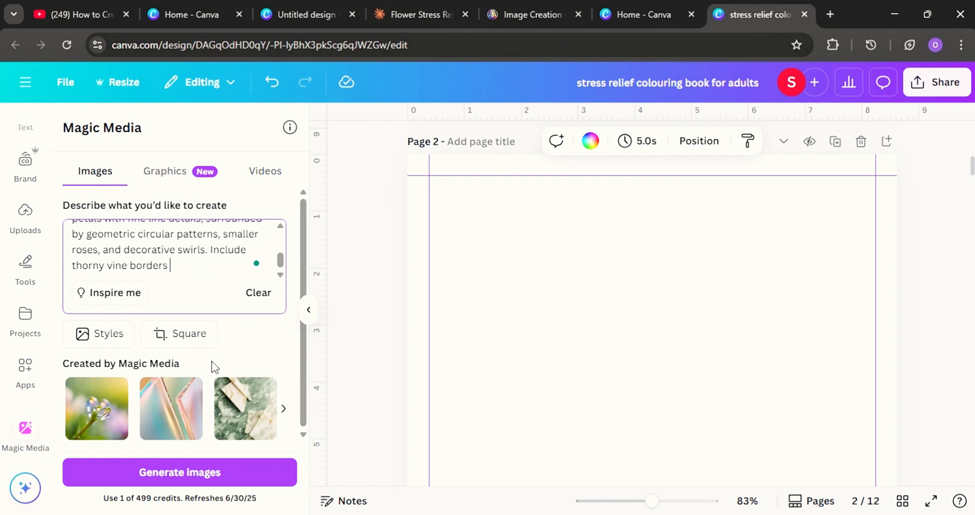
pyautogui.scroll(-1, 222, 369)
# Step: Look through the Magic Media sample images and the available photography, digital art and fine art styles without choosing one
pyautogui.click(284, 407)
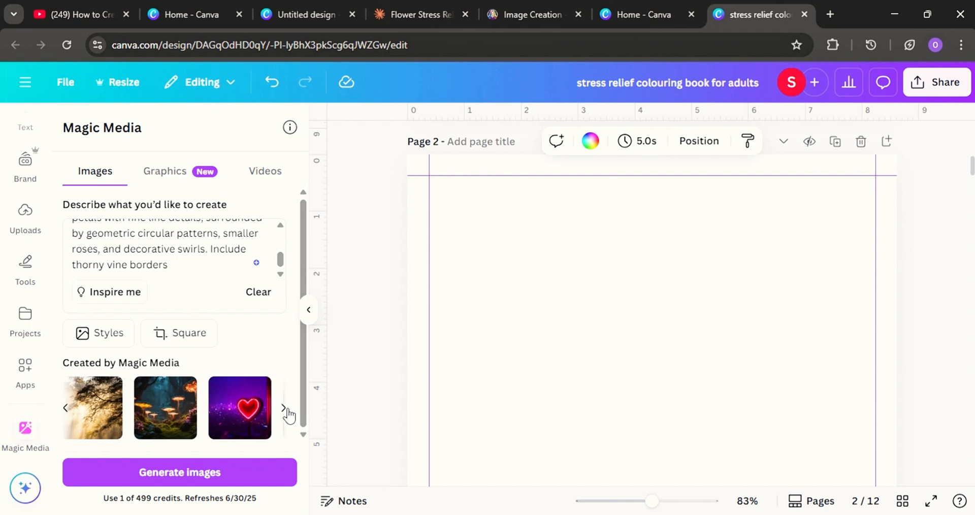
pyautogui.click(286, 408)
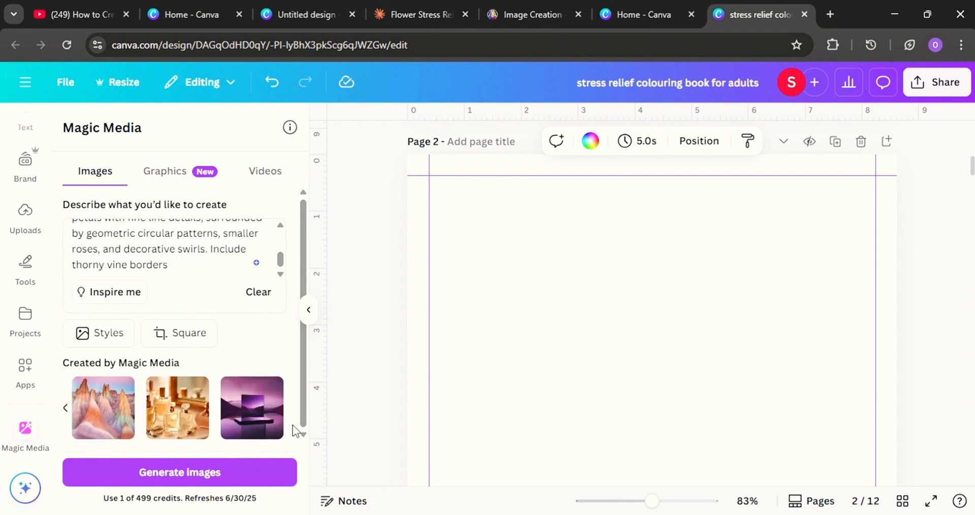
pyautogui.click(101, 335)
pyautogui.scroll(-6, 133, 342)
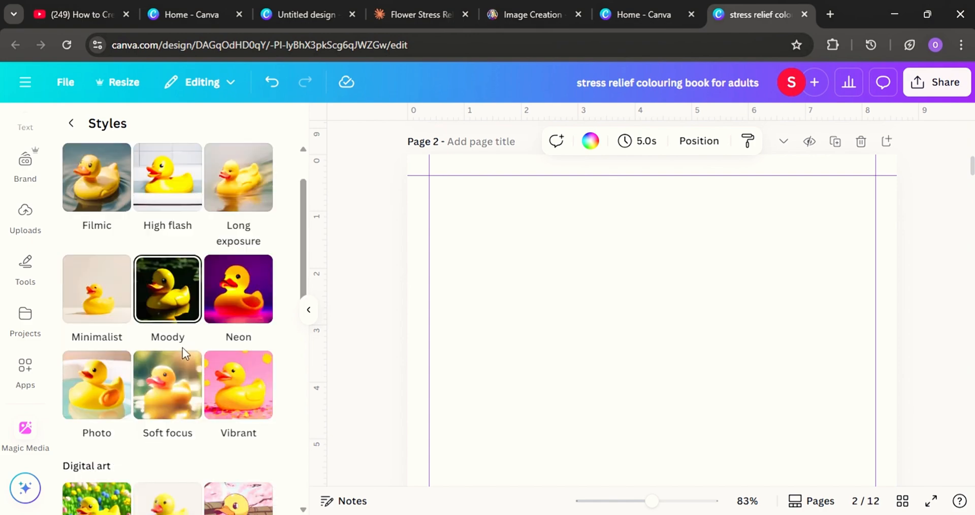
pyautogui.scroll(-3, 185, 372)
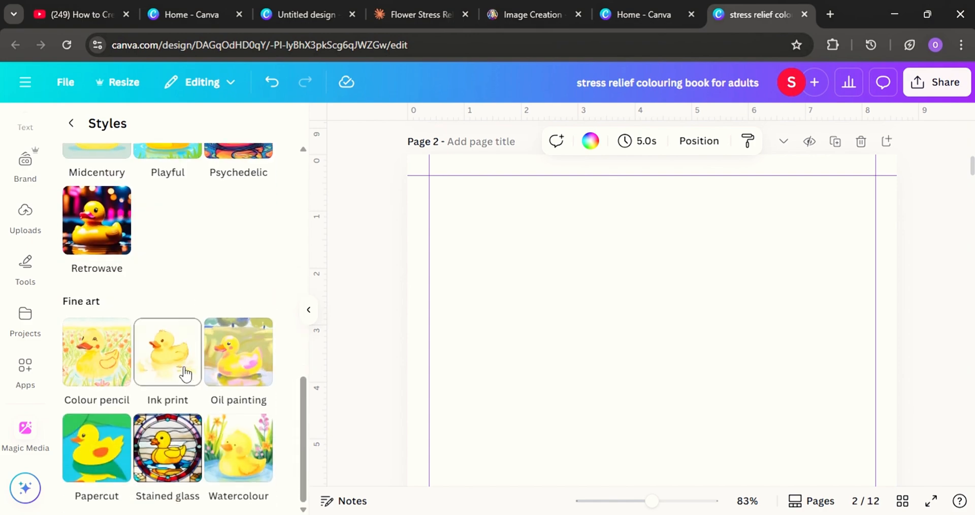
pyautogui.scroll(8, 191, 378)
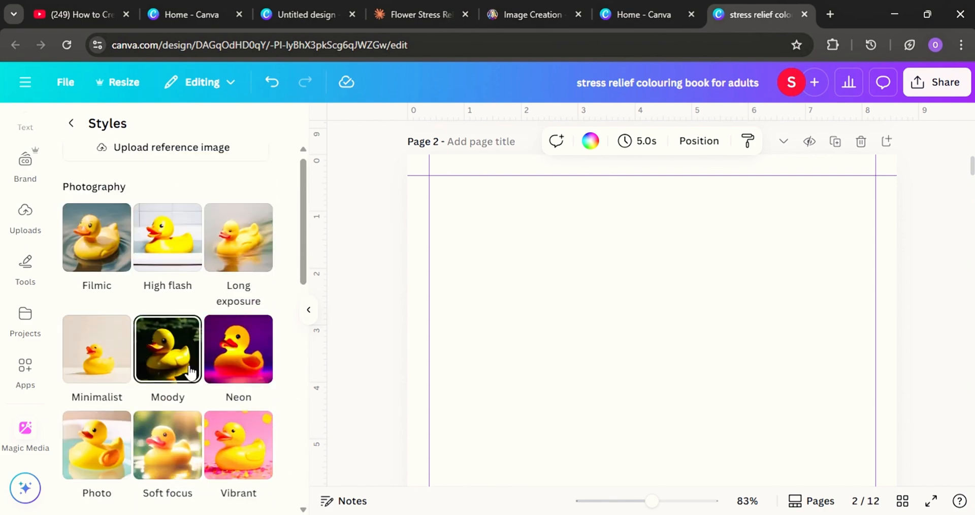
pyautogui.click(72, 124)
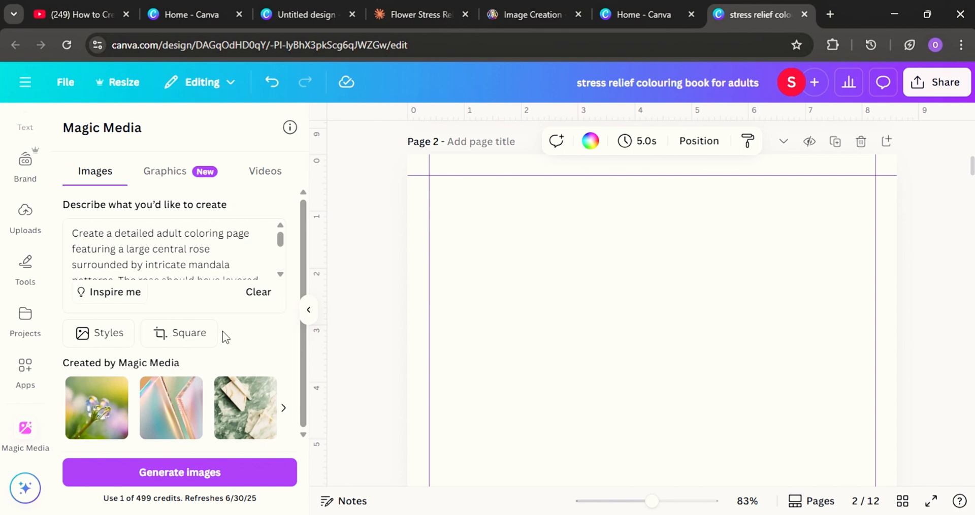
# Step: Choose the Square layout and generate the rose mandala images from the description
pyautogui.click(185, 336)
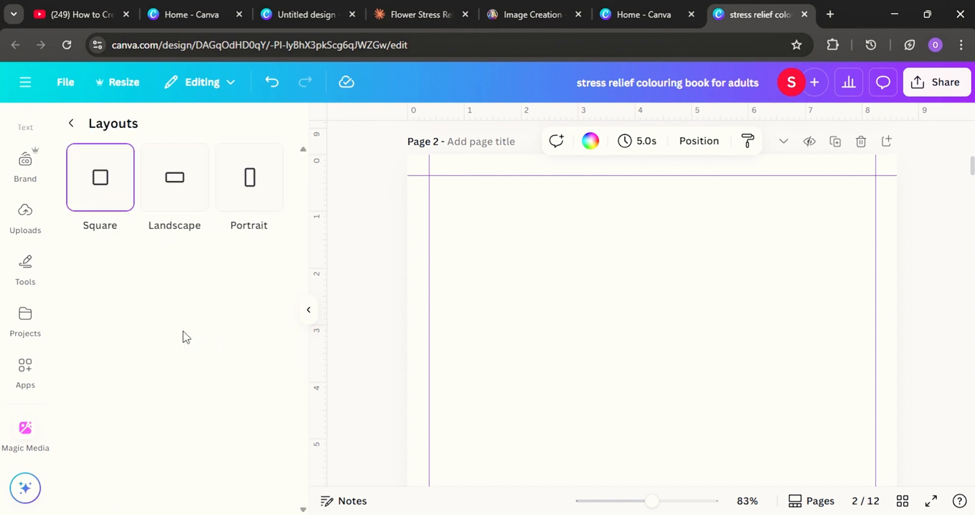
pyautogui.click(81, 172)
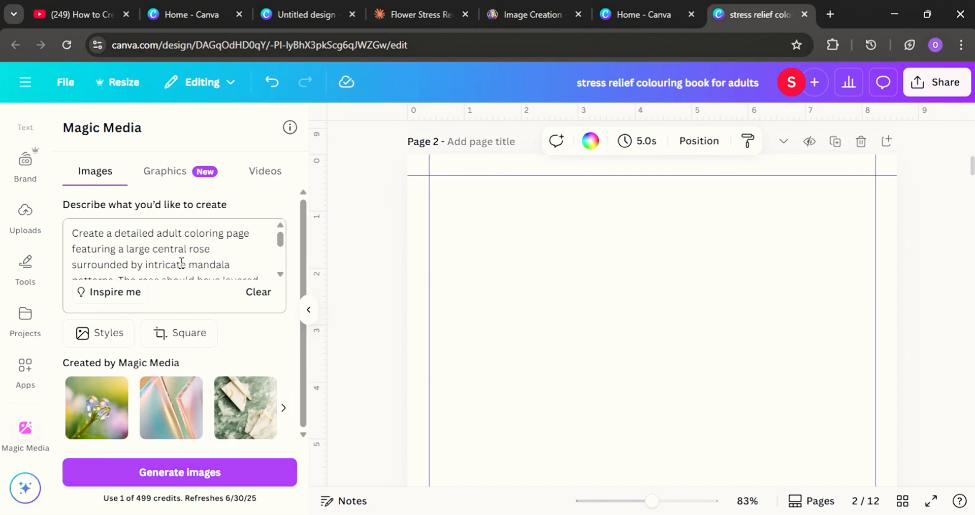
pyautogui.click(176, 477)
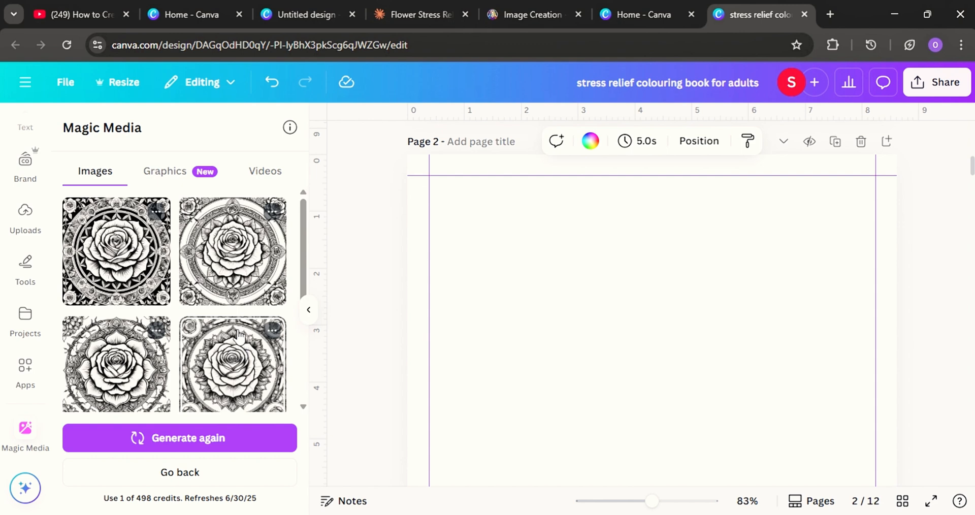
# Step: Review the generated images, add the second rose mandala to page 2 and move it up and left, close to the left margin guide
pyautogui.scroll(-2, 239, 337)
pyautogui.scroll(-1, 239, 338)
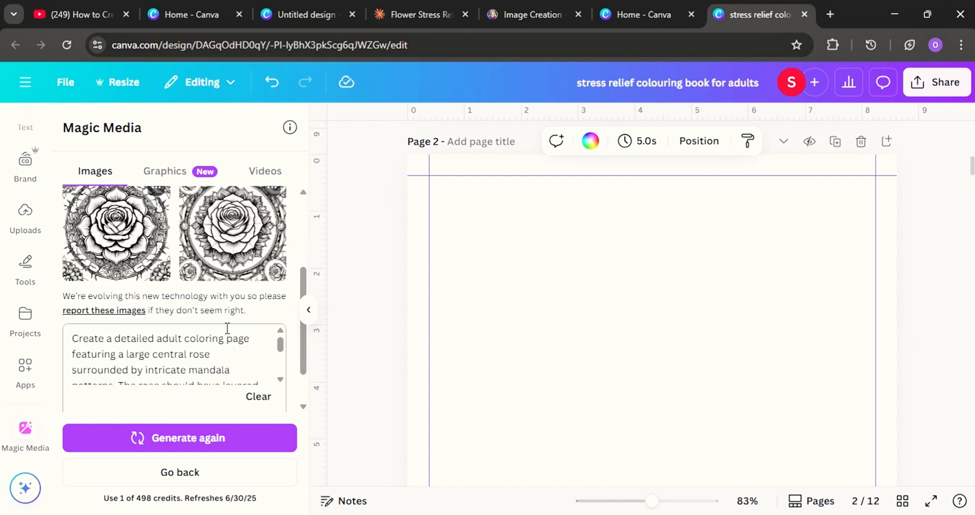
pyautogui.scroll(3, 227, 328)
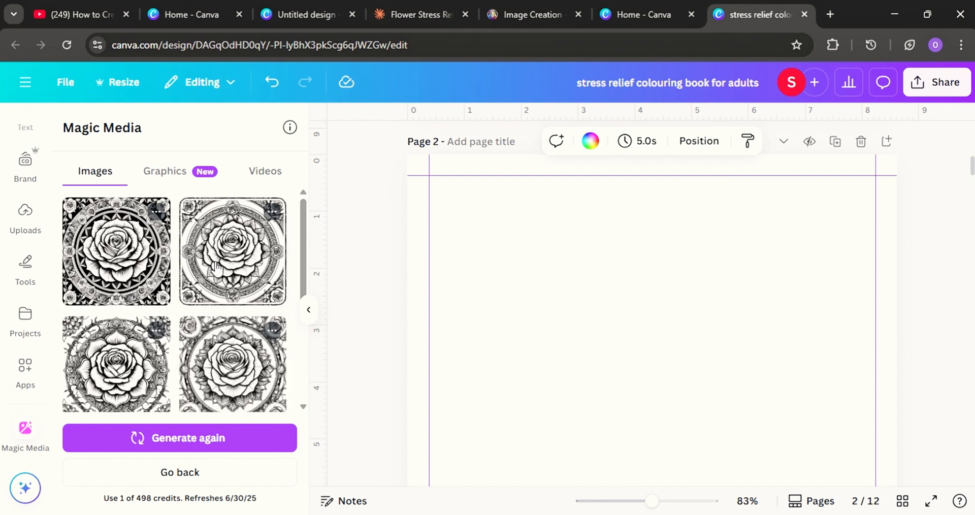
pyautogui.click(281, 286)
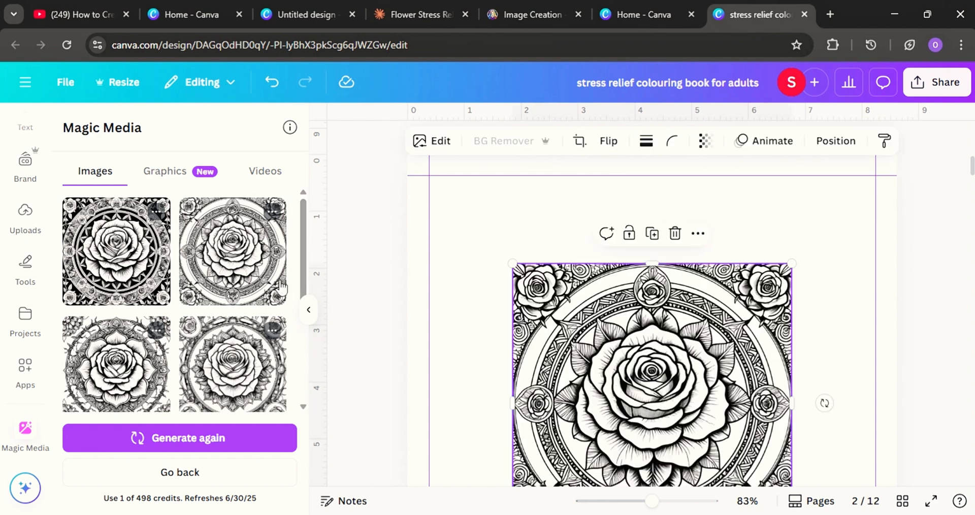
pyautogui.scroll(-2, 812, 285)
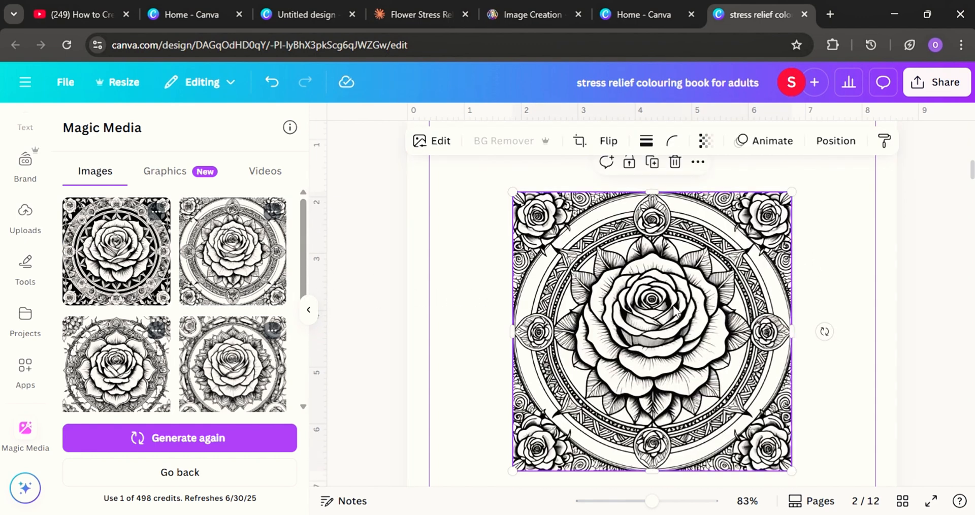
pyautogui.moveTo(660, 317); pyautogui.dragTo(594, 299)
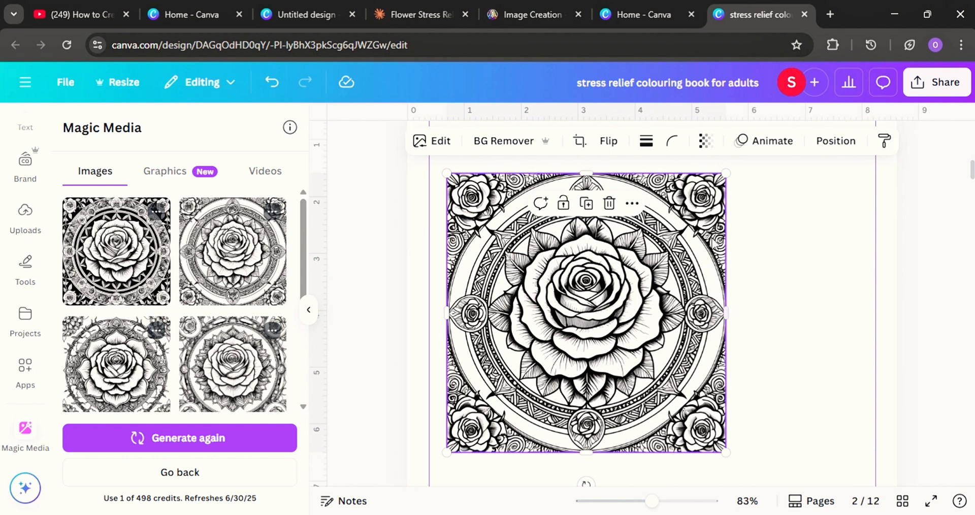
# Step: Examine the line detail of the rose mandala on page 2 and its placement relative to the page's margin guides
pyautogui.scroll(3, 623, 298)
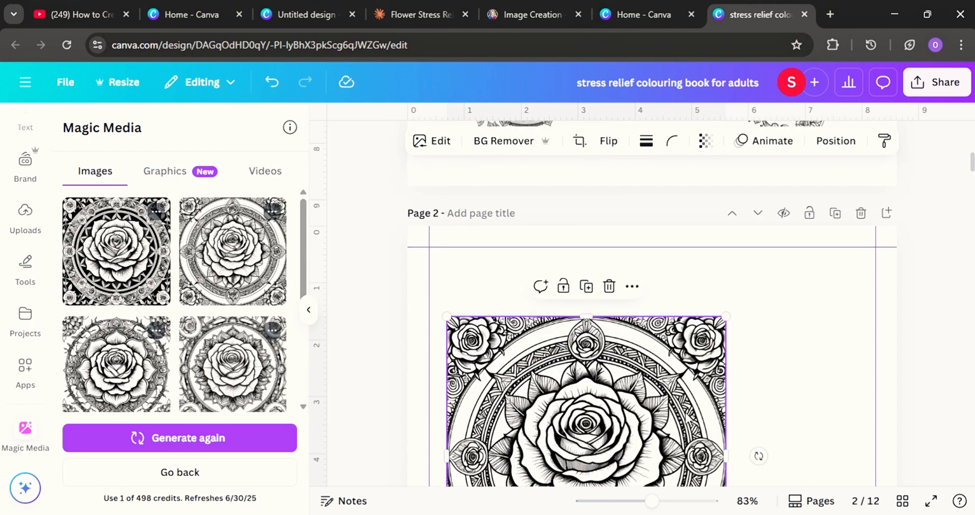
pyautogui.scroll(-2, 664, 403)
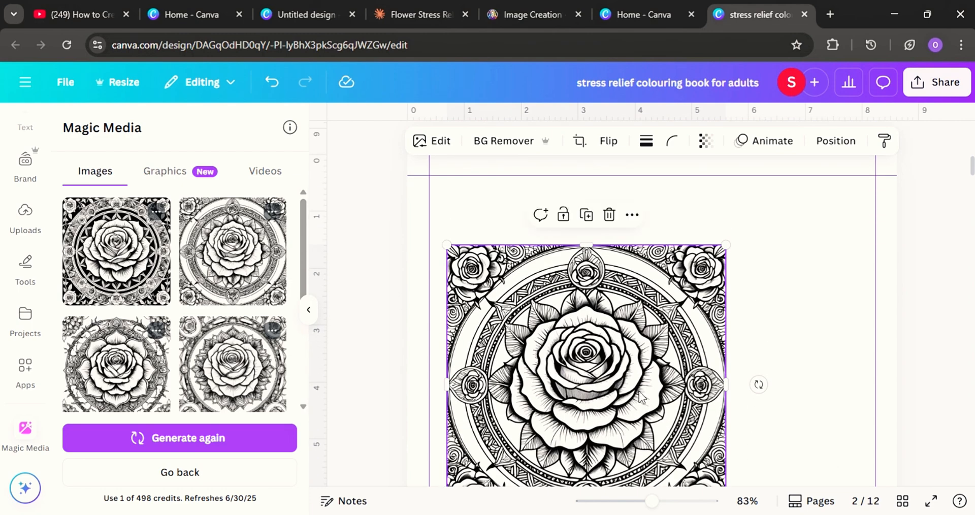
pyautogui.scroll(-2, 634, 386)
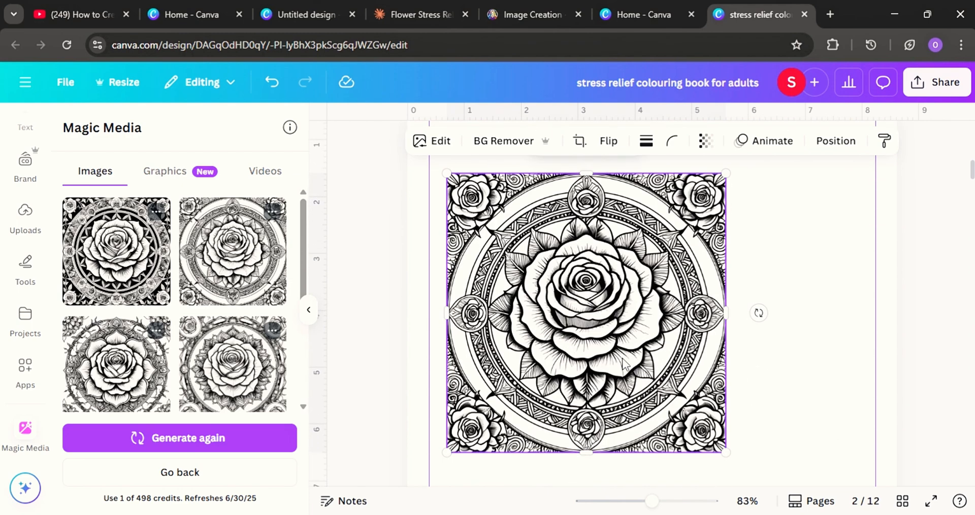
pyautogui.scroll(2, 623, 363)
pyautogui.scroll(-4, 620, 373)
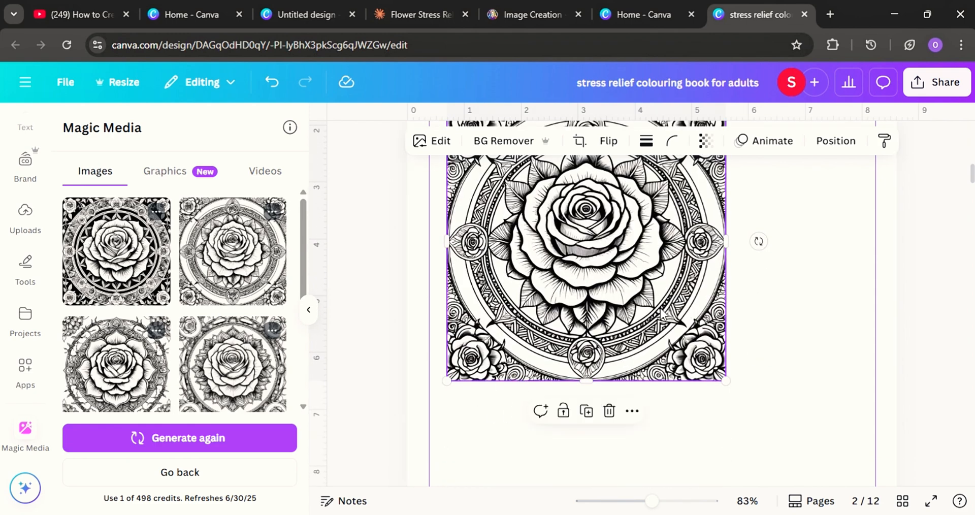
pyautogui.scroll(3, 685, 295)
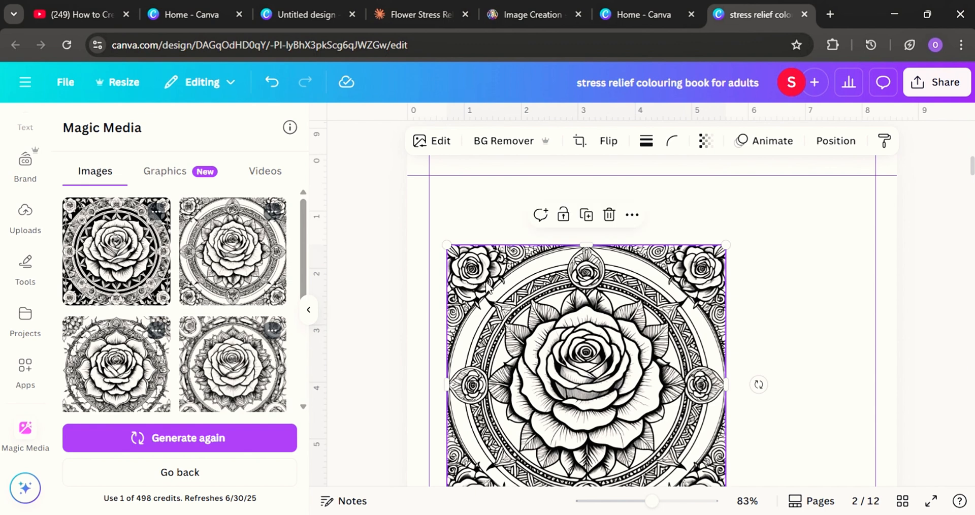
pyautogui.scroll(-2, 547, 277)
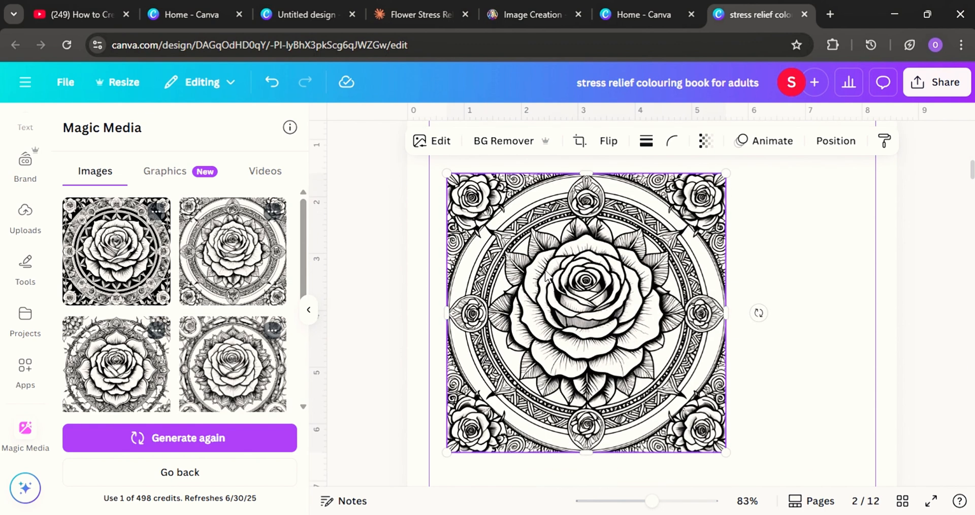
pyautogui.scroll(4, 757, 344)
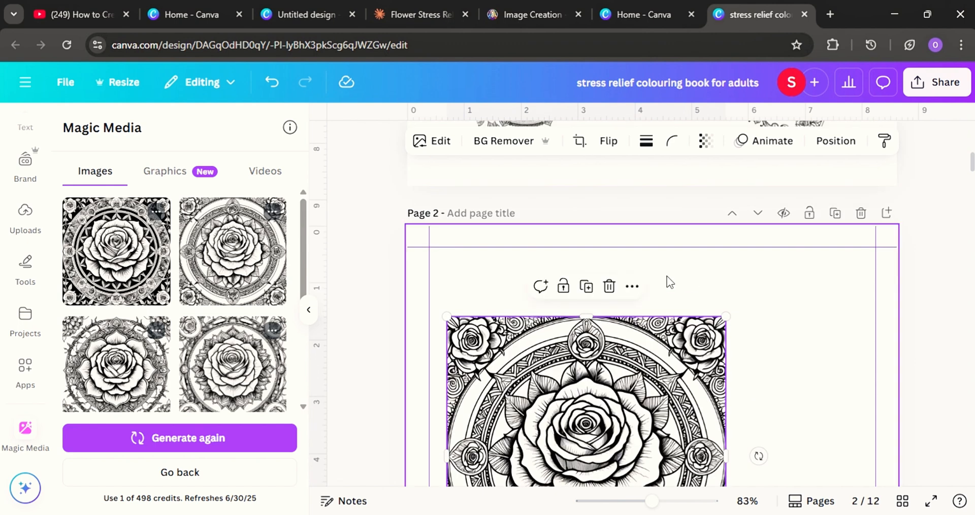
pyautogui.scroll(-4, 515, 269)
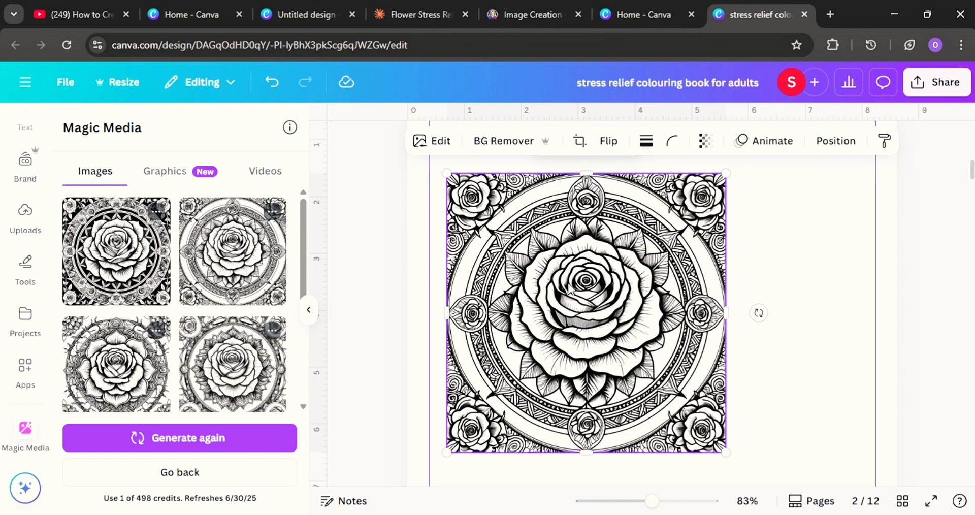
# Step: Align the rose mandala with the upper-left corner of page 2's margin guides and enlarge it proportionally to nearly the right guide
pyautogui.scroll(4, 620, 306)
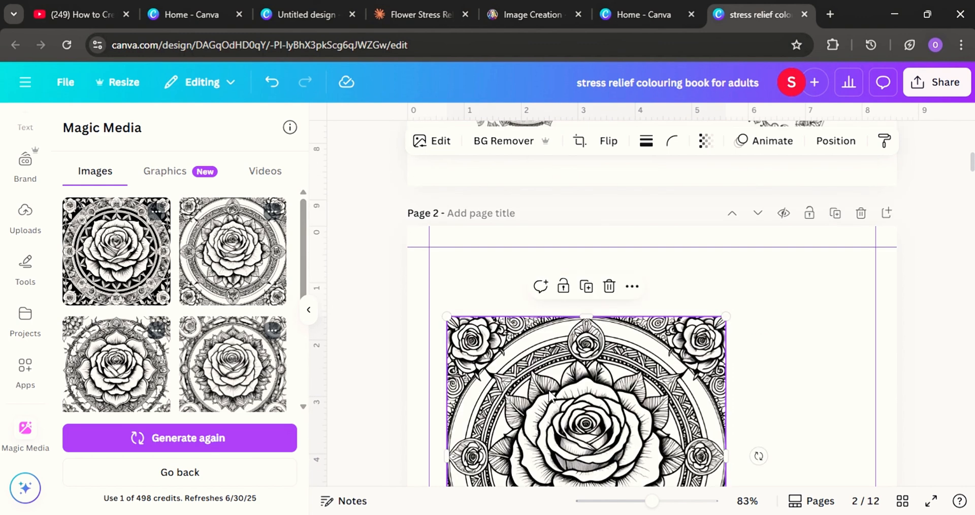
pyautogui.moveTo(533, 383); pyautogui.dragTo(513, 307)
pyautogui.scroll(-7, 739, 246)
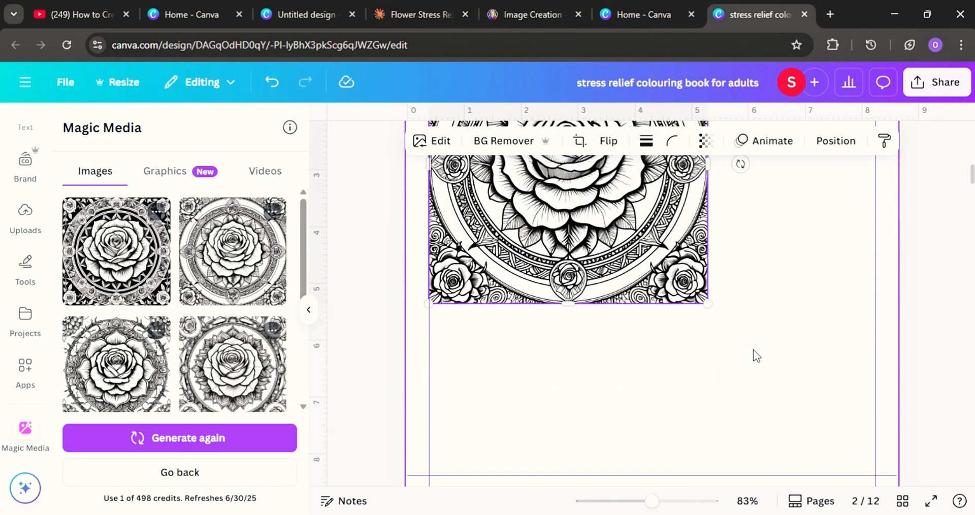
pyautogui.scroll(3, 729, 203)
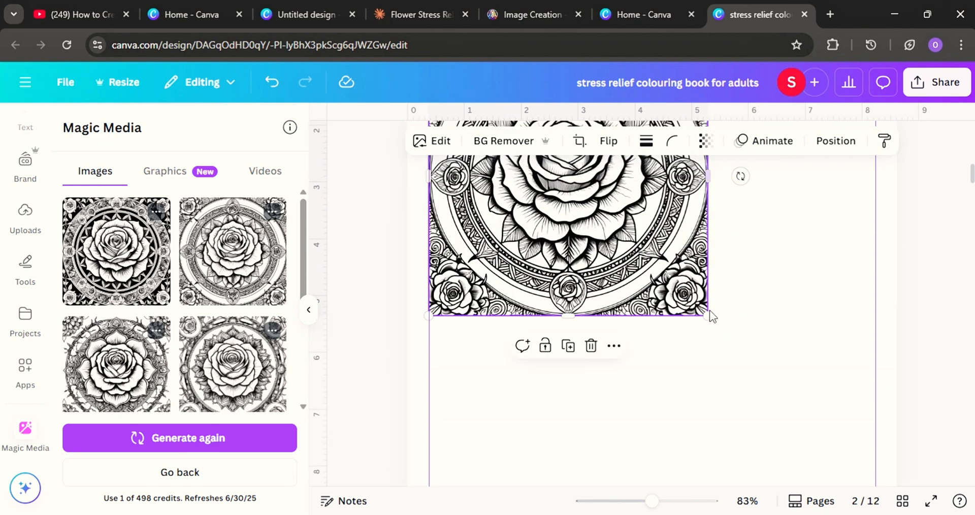
pyautogui.moveTo(708, 316); pyautogui.dragTo(841, 508)
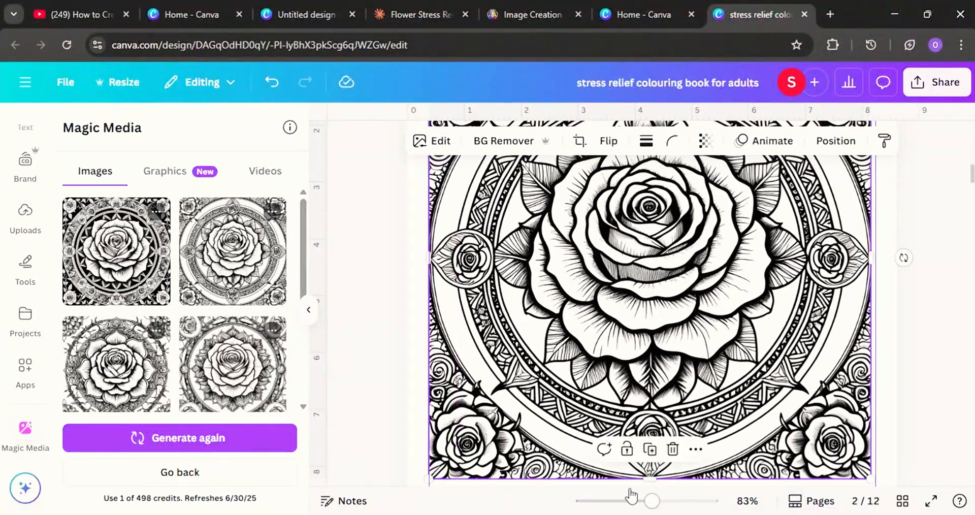
# Step: Shift the vertical guide on the right side of page 2 to line up with the enlarged mandala's right edge
pyautogui.click(623, 501)
pyautogui.scroll(-3, 766, 361)
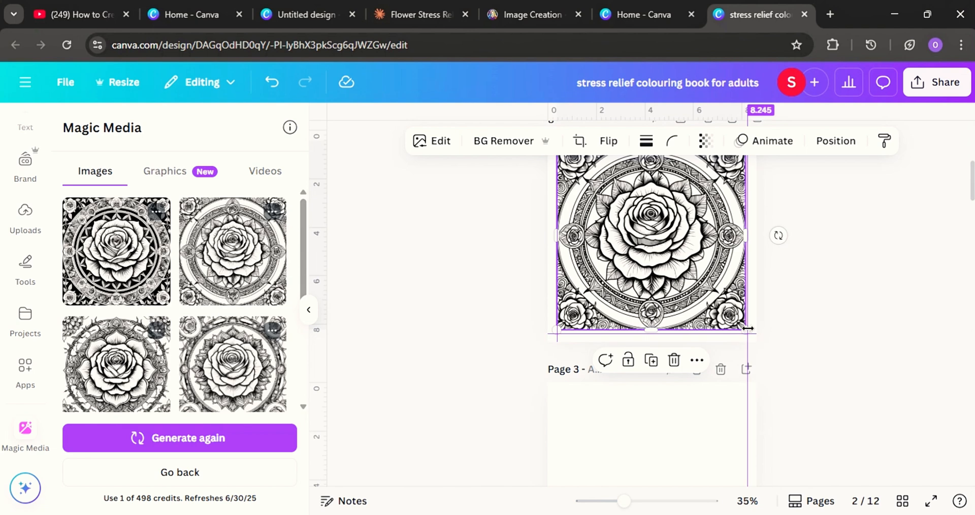
pyautogui.moveTo(749, 330); pyautogui.dragTo(751, 331)
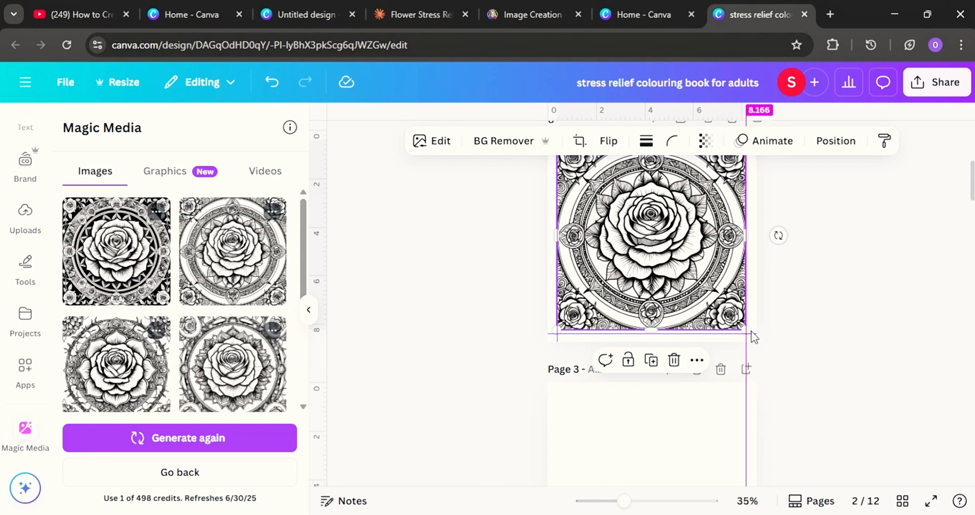
pyautogui.scroll(5, 842, 309)
pyautogui.scroll(-6, 834, 306)
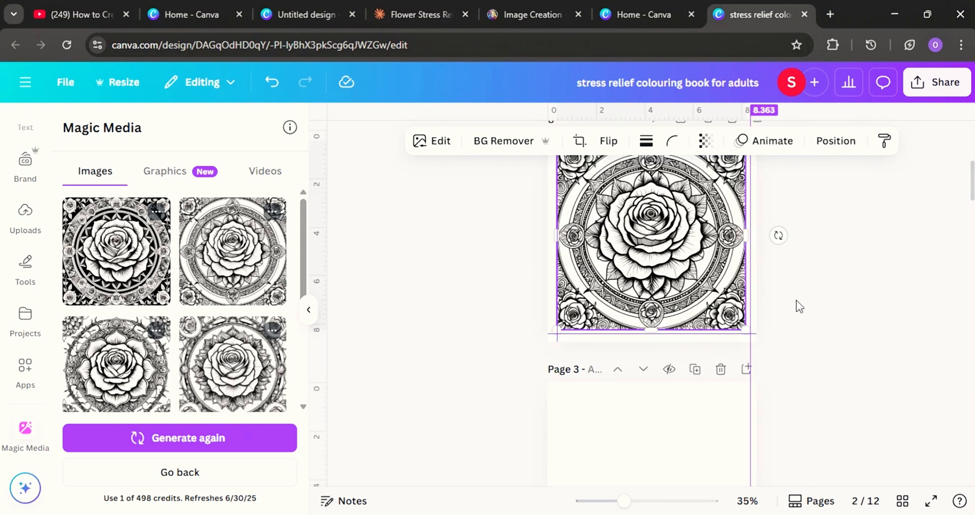
pyautogui.click(736, 325)
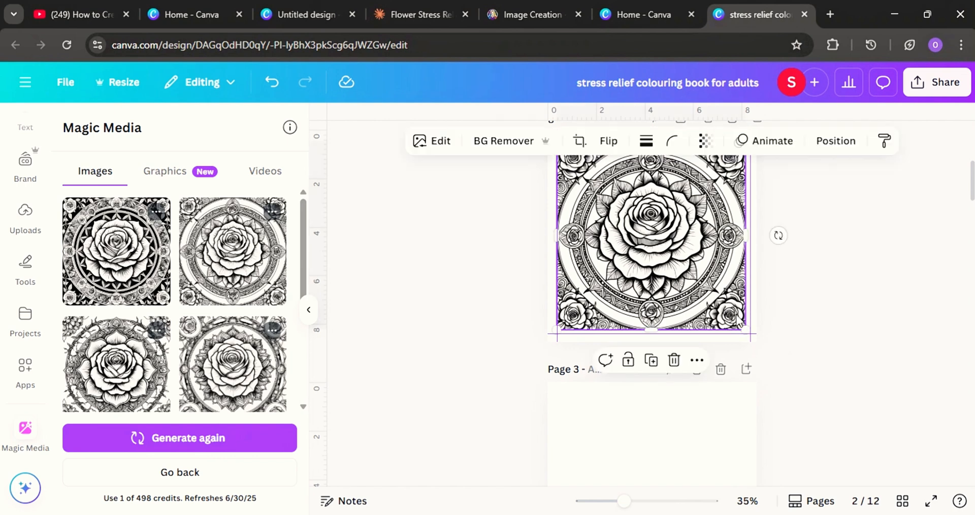
pyautogui.moveTo(746, 330)
pyautogui.mouseDown()
pyautogui.moveTo(756, 331)
pyautogui.moveTo(746, 330)
pyautogui.mouseUp()
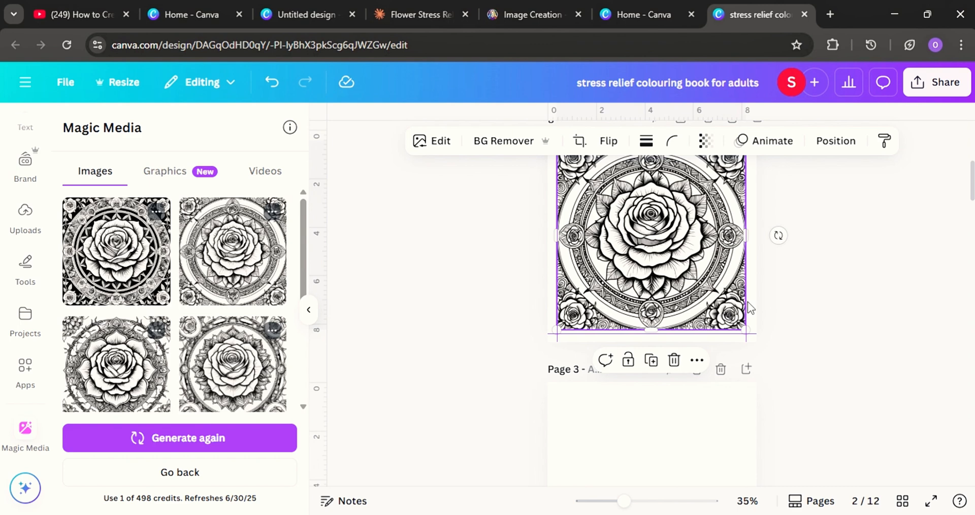
# Step: Check how the mandala fits the guides on page 2, and move it down onto page 3
pyautogui.scroll(3, 796, 307)
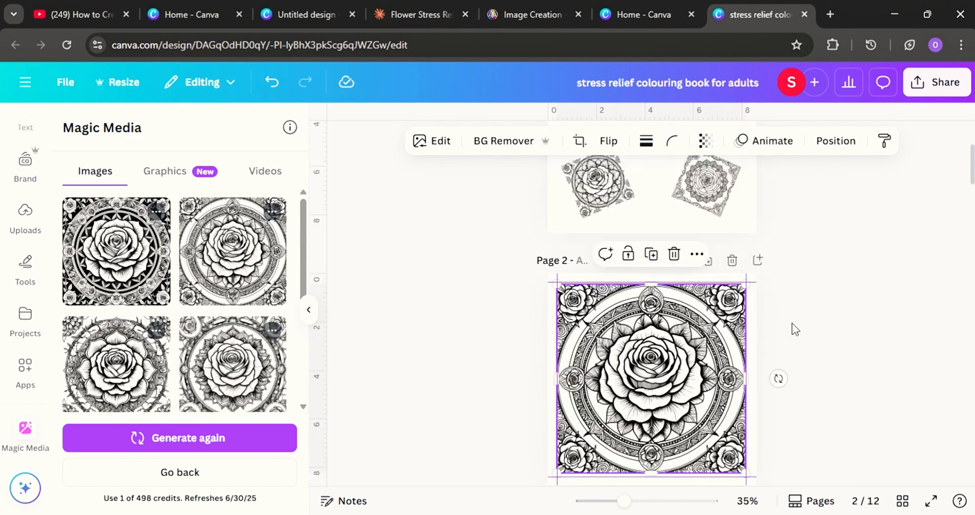
pyautogui.scroll(-2, 793, 329)
pyautogui.scroll(-3, 793, 323)
pyautogui.scroll(3, 794, 323)
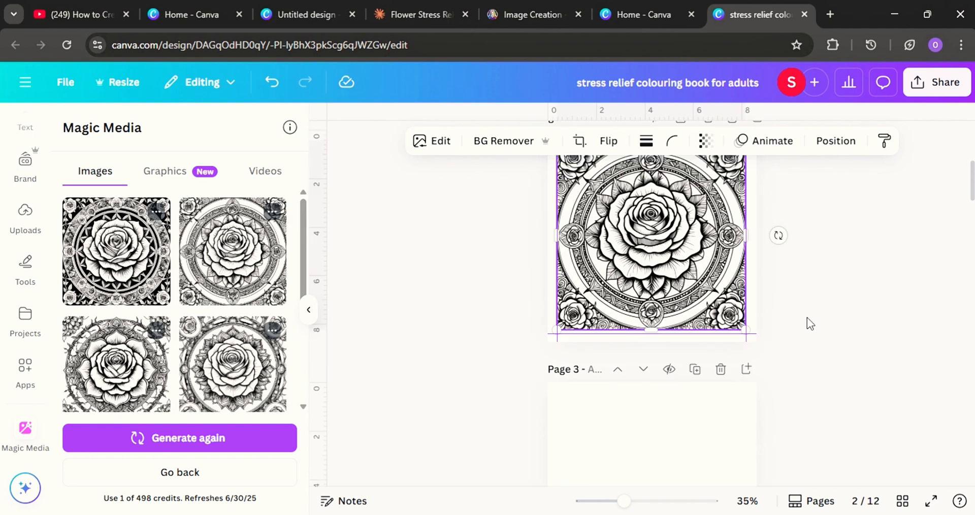
pyautogui.scroll(2, 807, 315)
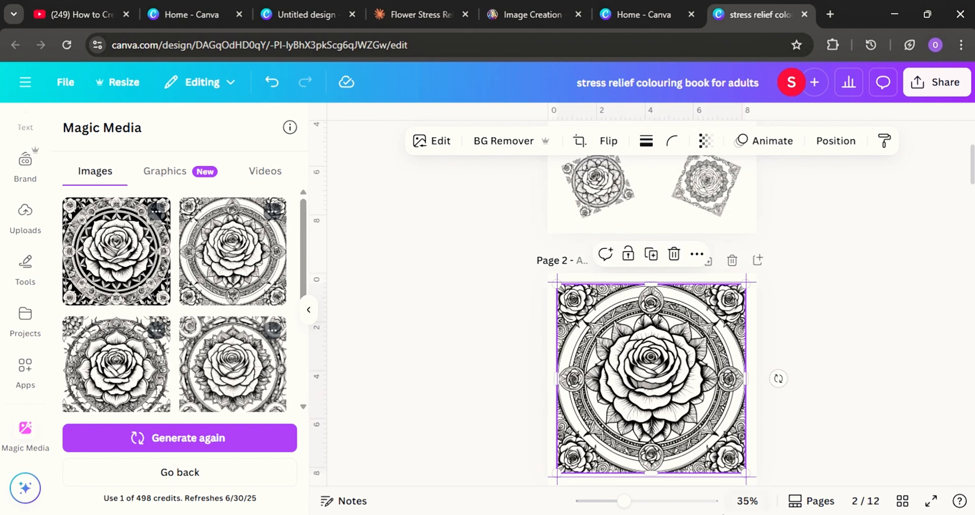
pyautogui.scroll(-2, 803, 350)
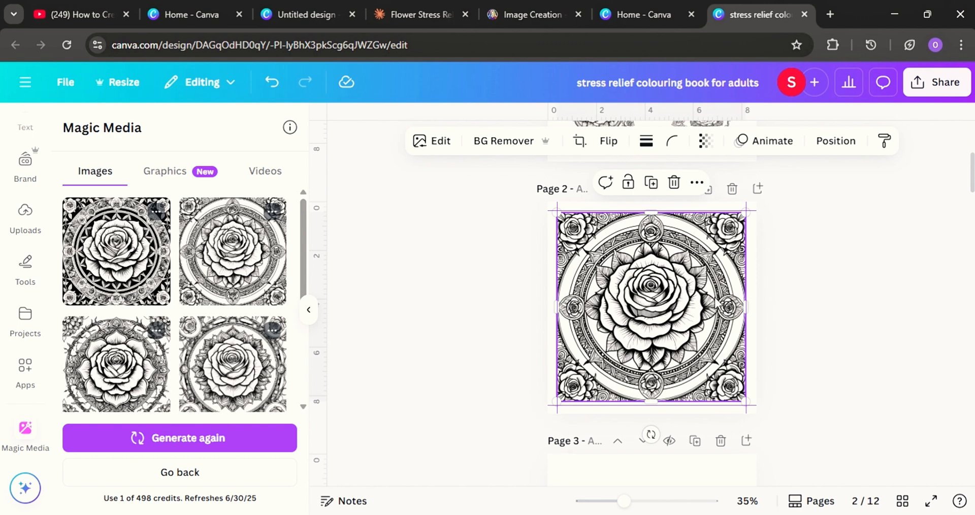
pyautogui.scroll(-3, 782, 285)
pyautogui.moveTo(641, 208); pyautogui.dragTo(644, 459)
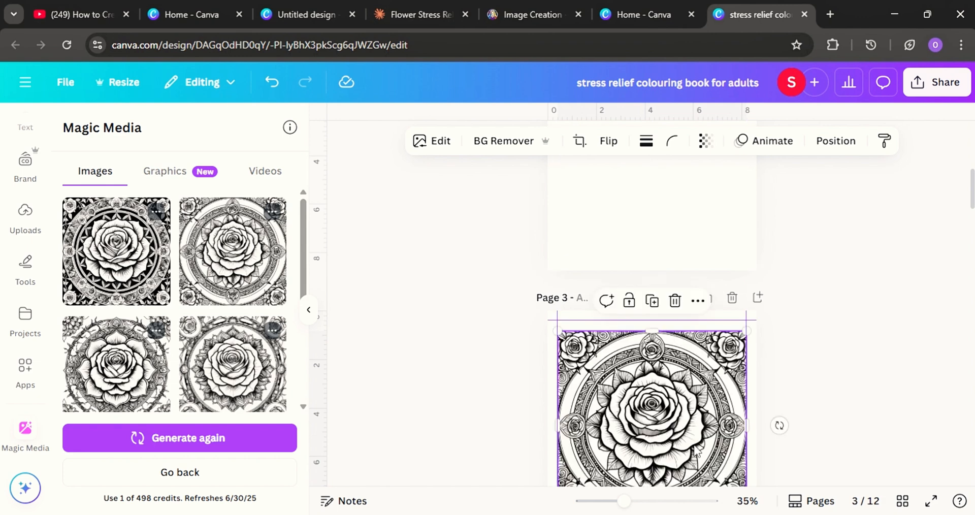
# Step: Position the mandala on page 3 centred between the side guides, with its top edge close to the upper guide
pyautogui.scroll(-3, 840, 389)
pyautogui.scroll(1, 841, 376)
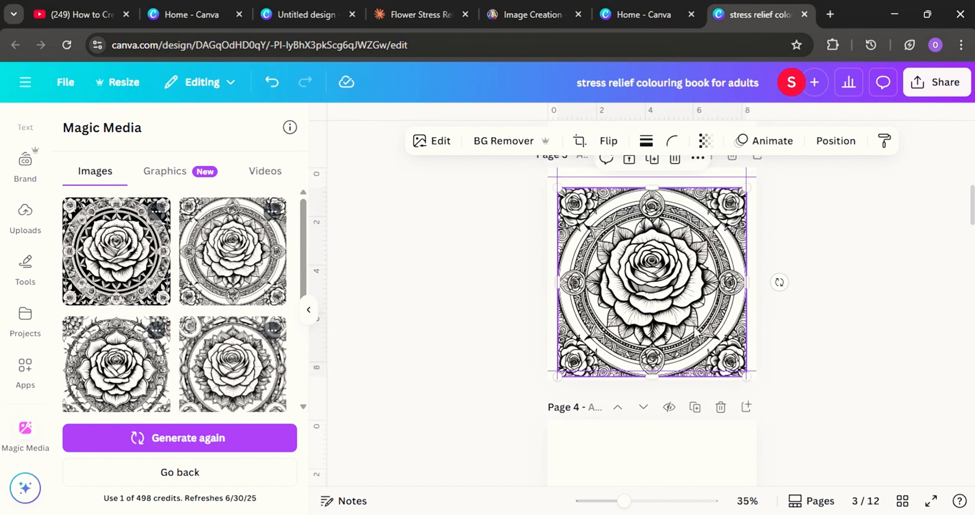
pyautogui.moveTo(635, 297); pyautogui.dragTo(635, 282)
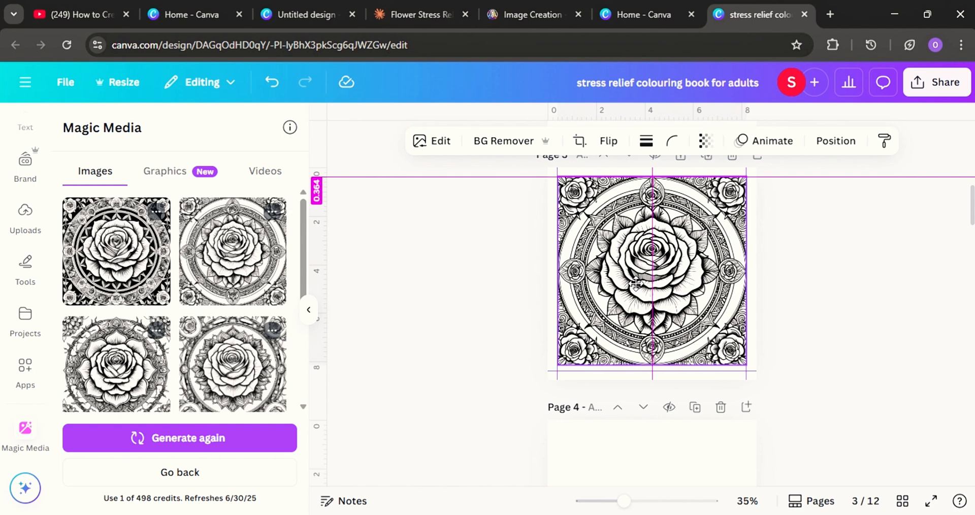
pyautogui.moveTo(635, 283); pyautogui.dragTo(635, 285)
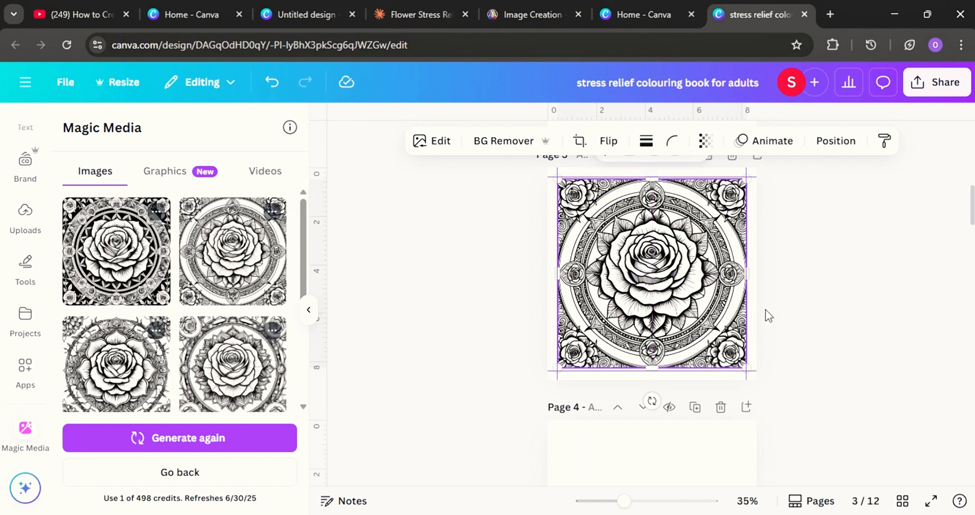
pyautogui.click(824, 323)
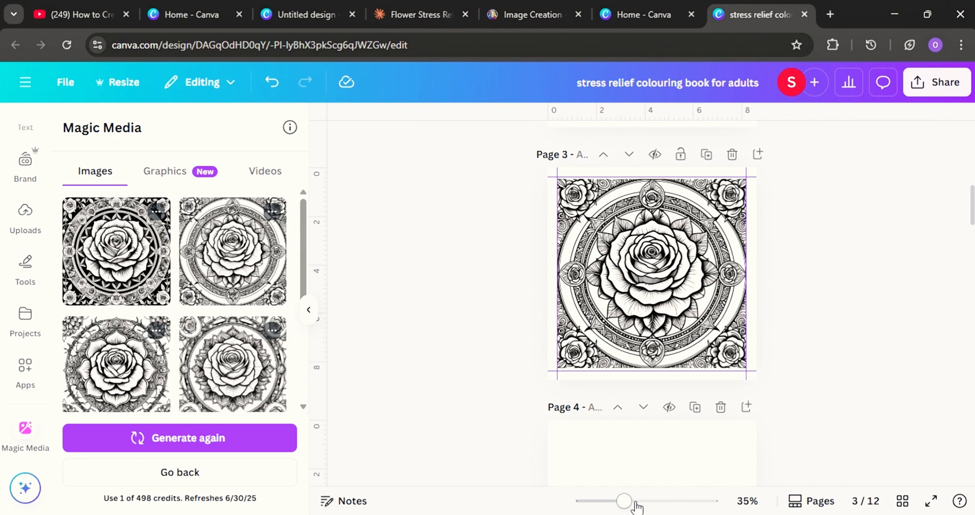
# Step: Move the page 3 mandala up to the upper margin guide and extend its bottom edge to the lower guide
pyautogui.moveTo(628, 502); pyautogui.dragTo(636, 503)
pyautogui.scroll(3, 874, 318)
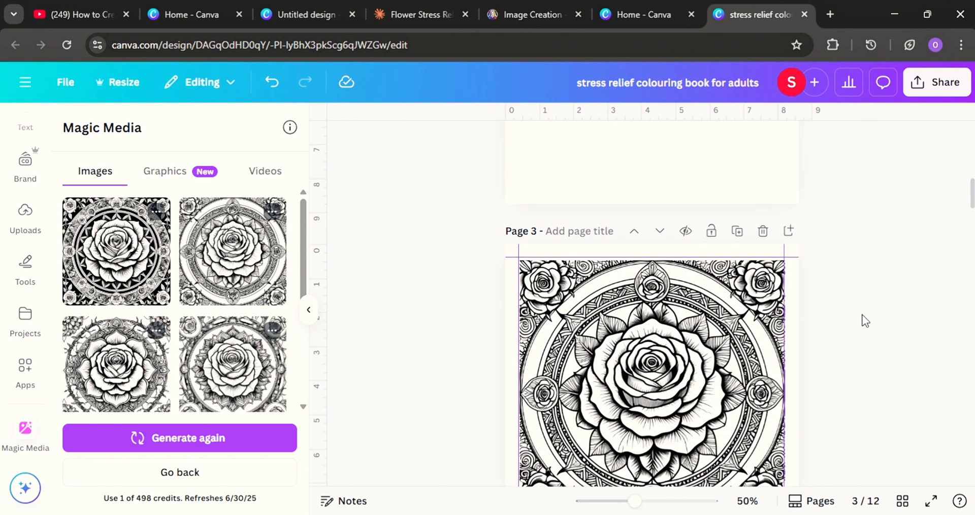
pyautogui.click(685, 406)
pyautogui.moveTo(683, 403); pyautogui.dragTo(683, 397)
pyautogui.scroll(-3, 816, 386)
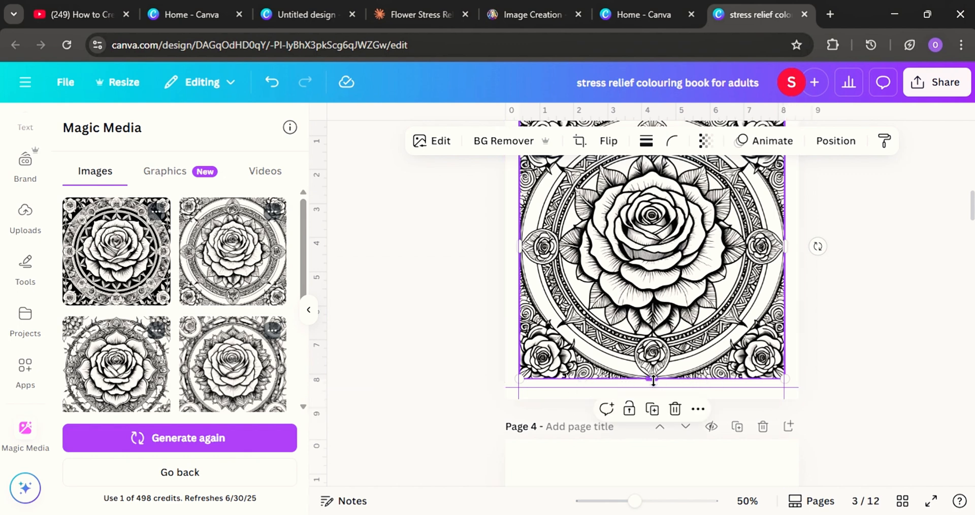
pyautogui.moveTo(653, 382); pyautogui.dragTo(654, 384)
pyautogui.click(868, 328)
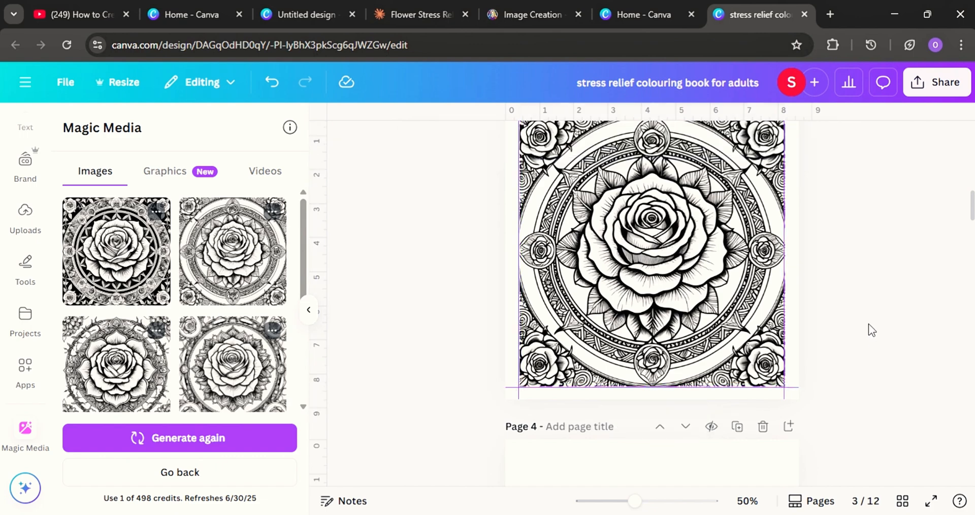
pyautogui.scroll(2, 848, 308)
pyautogui.scroll(-5, 844, 310)
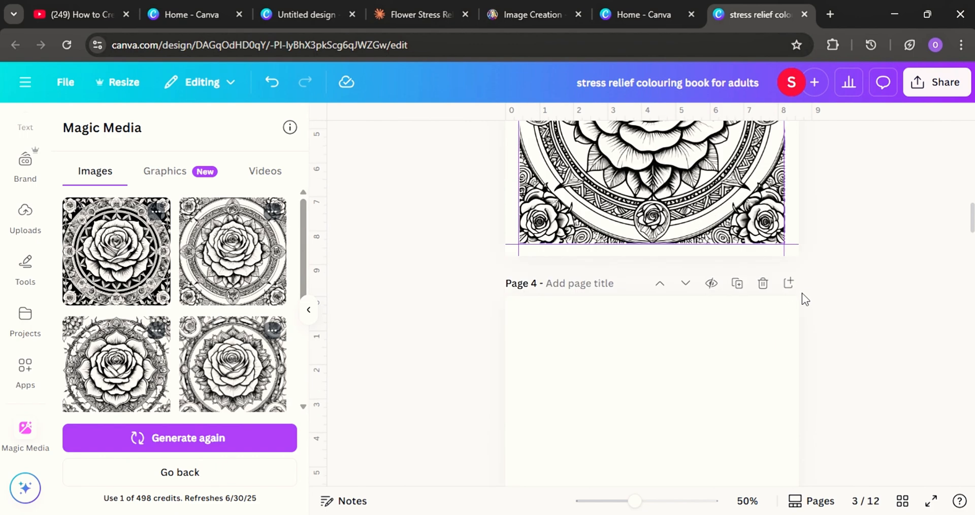
pyautogui.scroll(5, 842, 280)
pyautogui.scroll(-6, 842, 284)
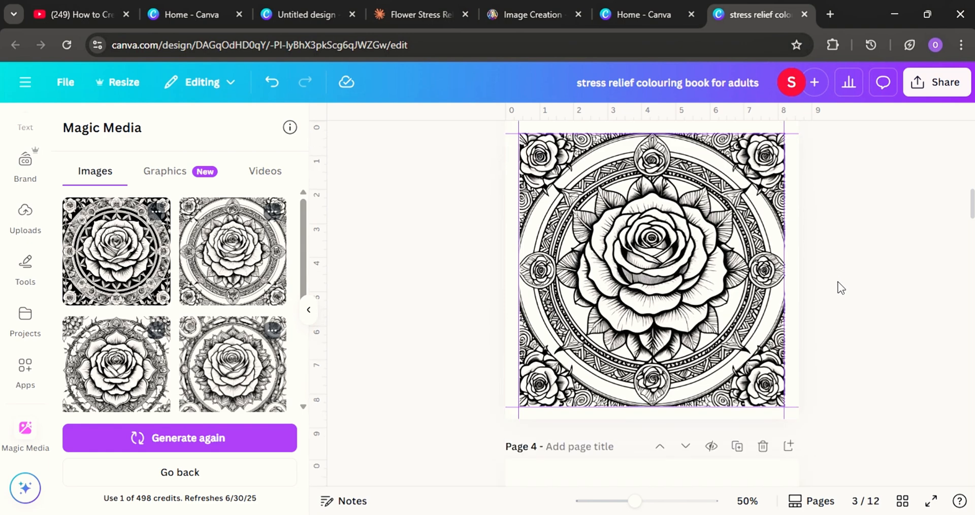
# Step: Switch to Claude and bring up Prompt 2: Botanical Sunflower Field in the prompt document
pyautogui.scroll(-7, 844, 294)
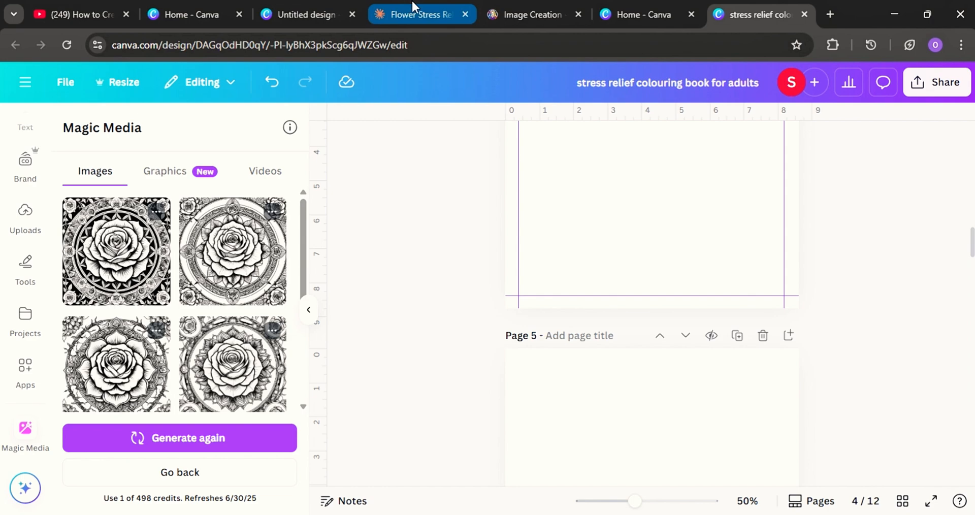
pyautogui.click(418, 15)
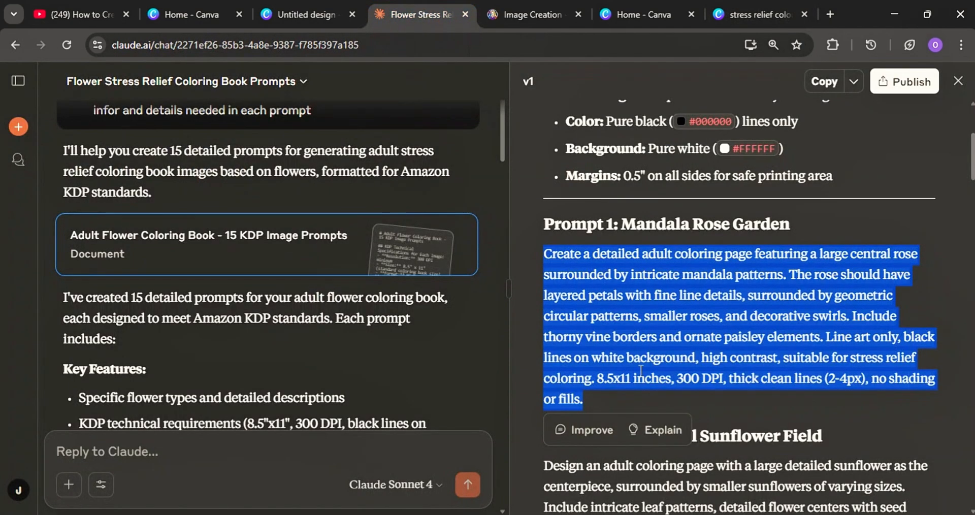
pyautogui.scroll(-4, 567, 327)
pyautogui.click(604, 321)
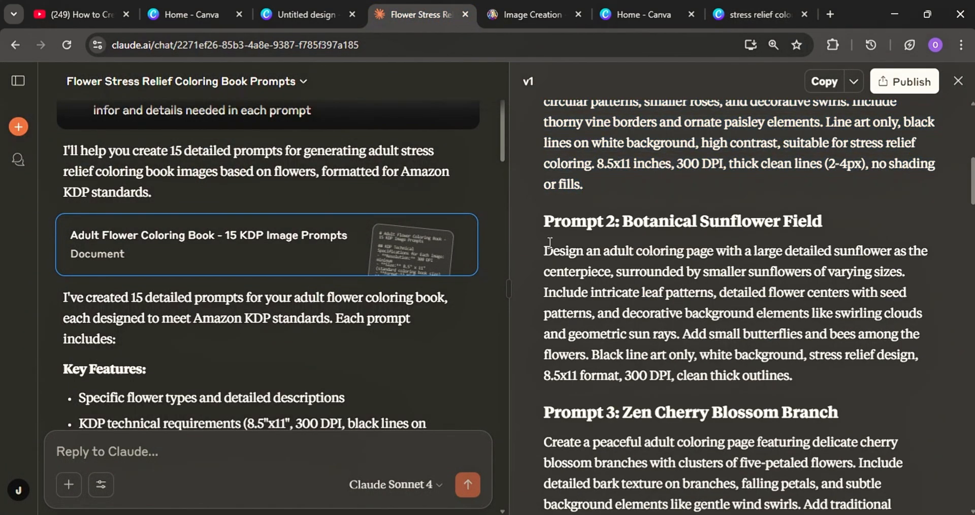
pyautogui.moveTo(544, 242); pyautogui.dragTo(779, 360)
pyautogui.rightClick(733, 370)
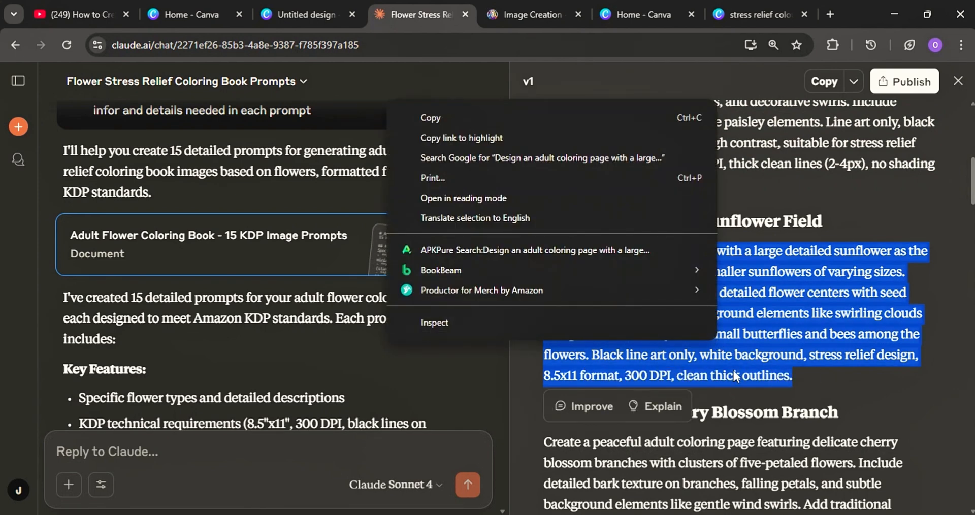
pyautogui.click(790, 345)
# Step: Copy the whole of Prompt 2, including its Botanical Sunflower Field heading
pyautogui.moveTo(536, 213); pyautogui.dragTo(784, 371)
pyautogui.rightClick(660, 319)
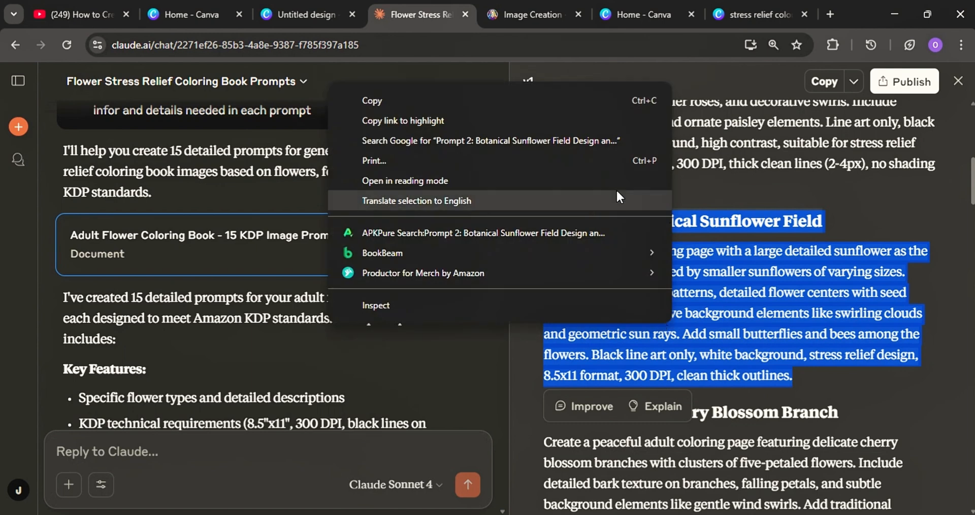
pyautogui.click(383, 101)
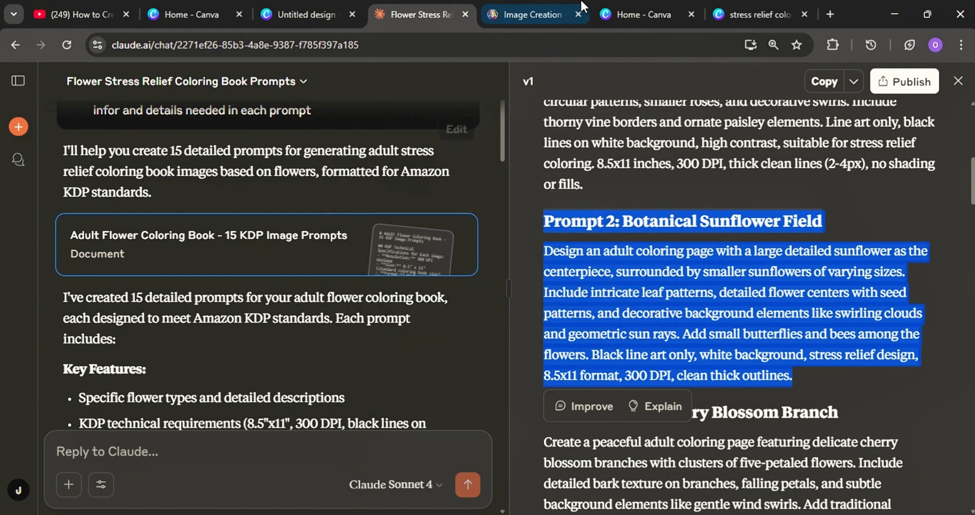
# Step: Switch to Leonardo.Ai and replace the existing image prompt with the copied Prompt 2: Botanical Sunflower Field text
pyautogui.click(532, 13)
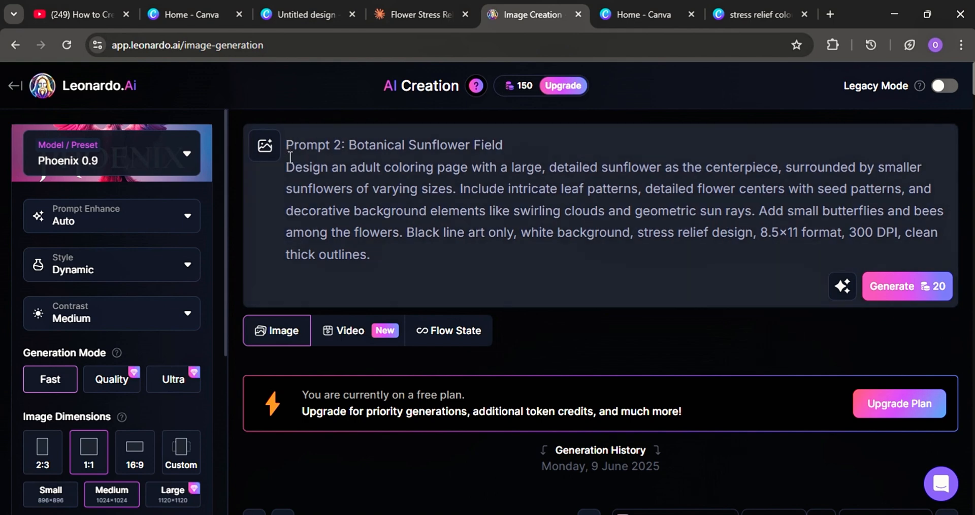
pyautogui.moveTo(291, 157); pyautogui.dragTo(382, 271)
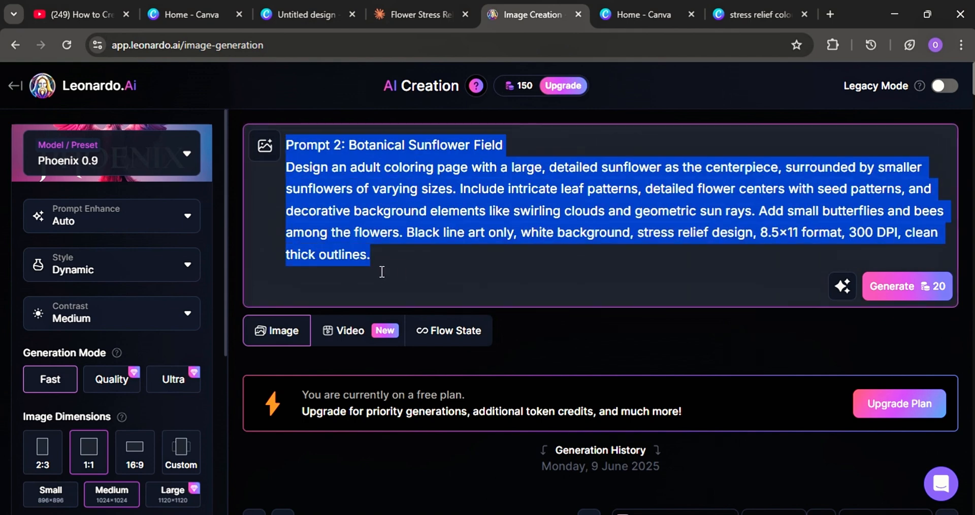
pyautogui.rightClick(325, 213)
pyautogui.click(380, 187)
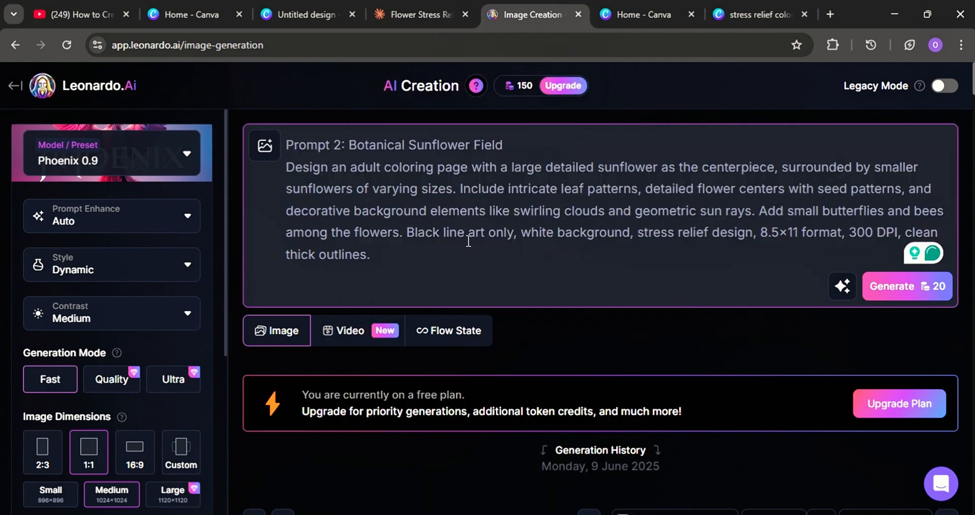
# Step: Look over the earlier sunflower images in the generation history and generate a new set from the pasted prompt
pyautogui.scroll(-3, 565, 252)
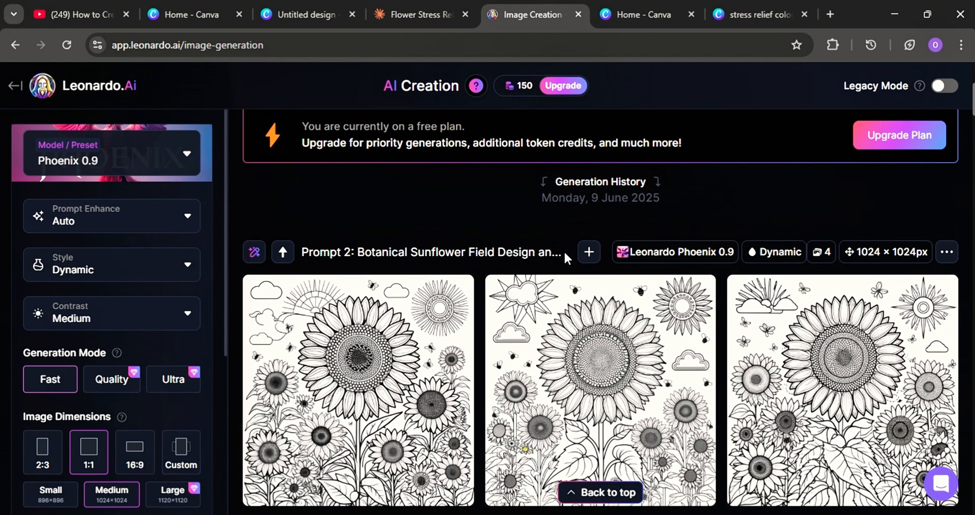
pyautogui.scroll(4, 563, 251)
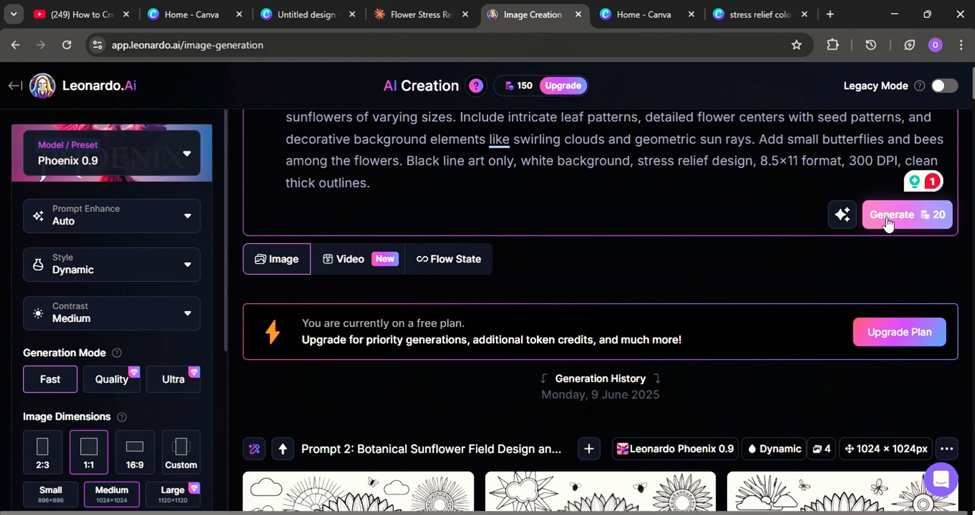
pyautogui.click(887, 223)
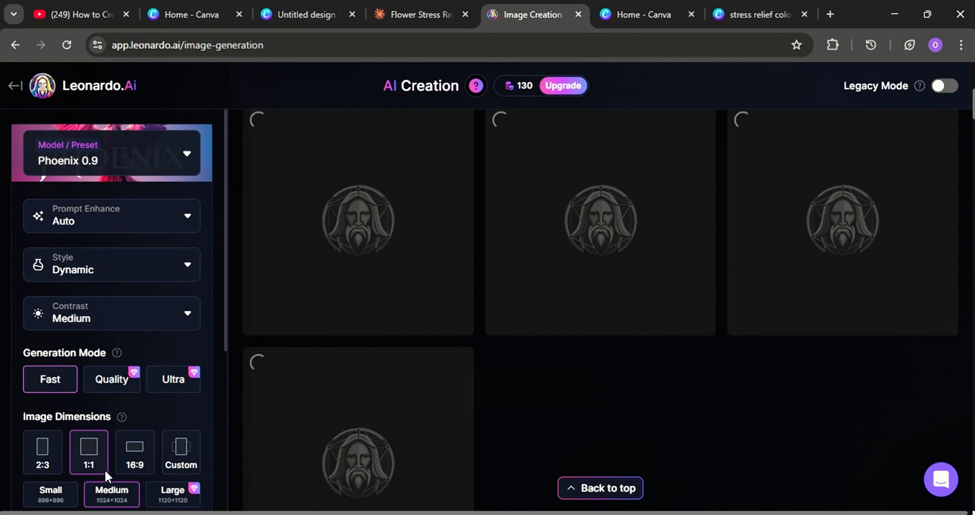
# Step: Compare the newly generated Prompt 2 sunflower images with the earlier set in the generation history
pyautogui.scroll(-2, 87, 461)
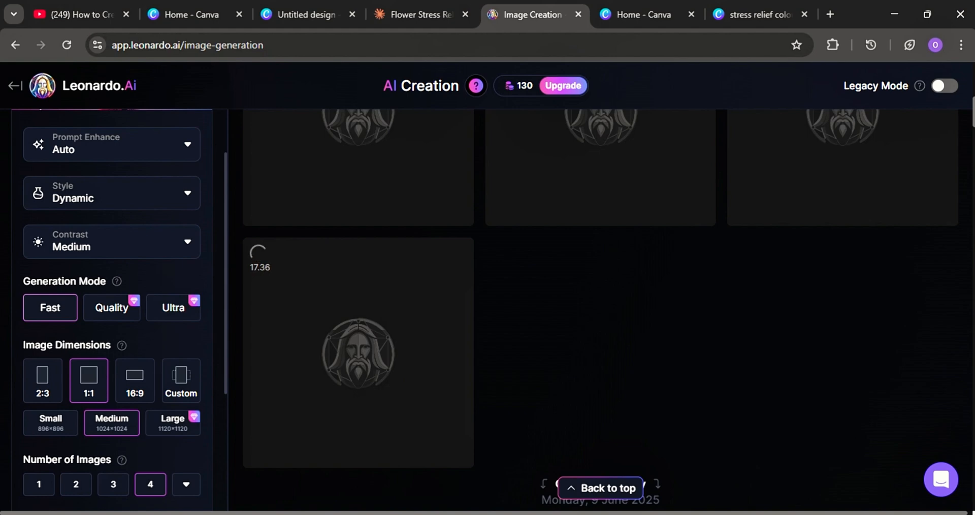
pyautogui.scroll(3, 497, 320)
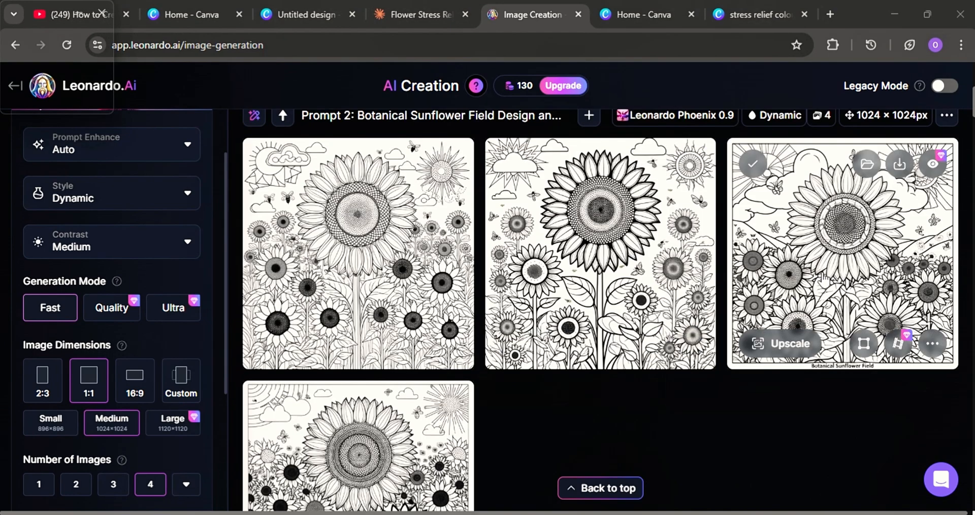
pyautogui.scroll(-2, 459, 302)
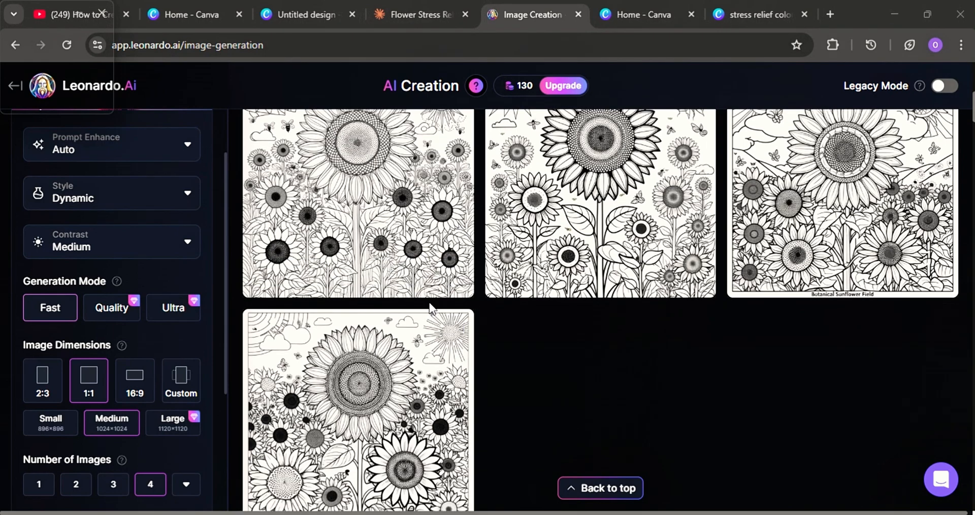
pyautogui.scroll(2, 431, 311)
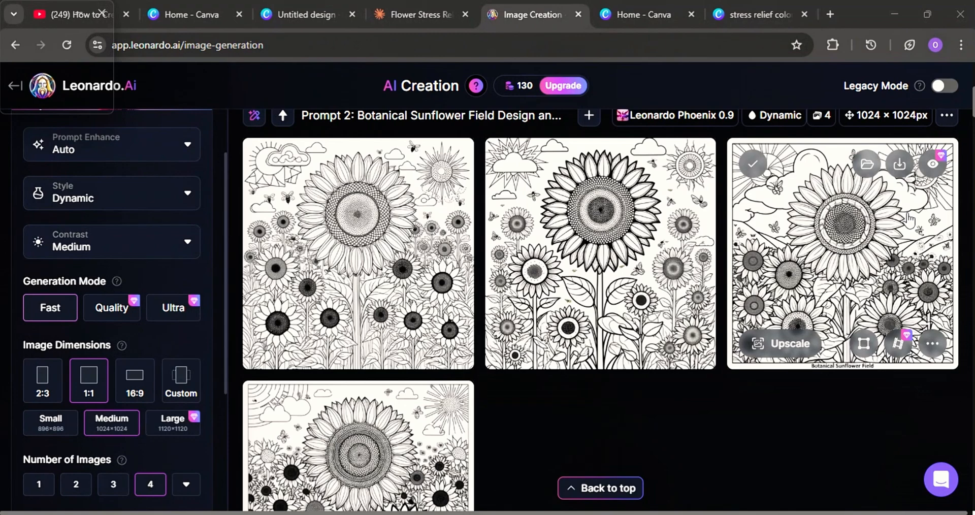
pyautogui.scroll(-4, 888, 240)
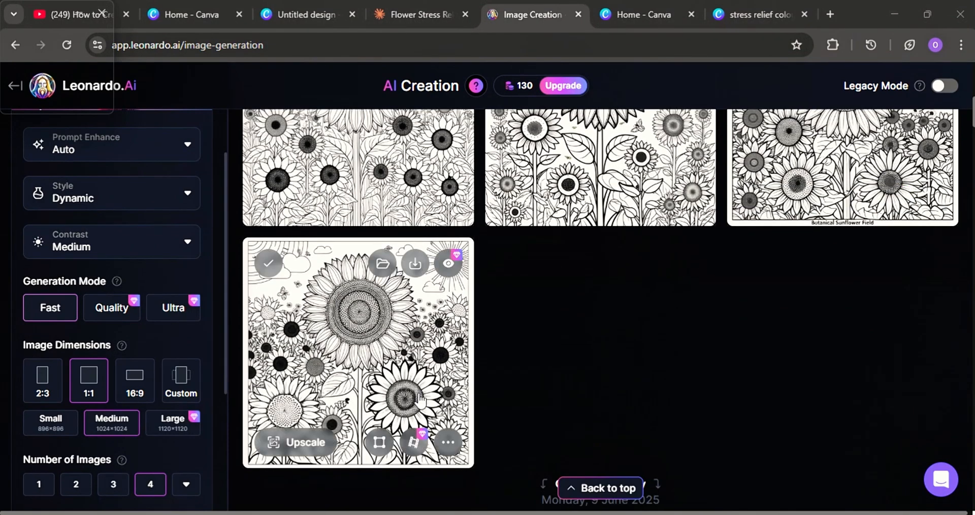
pyautogui.scroll(4, 406, 288)
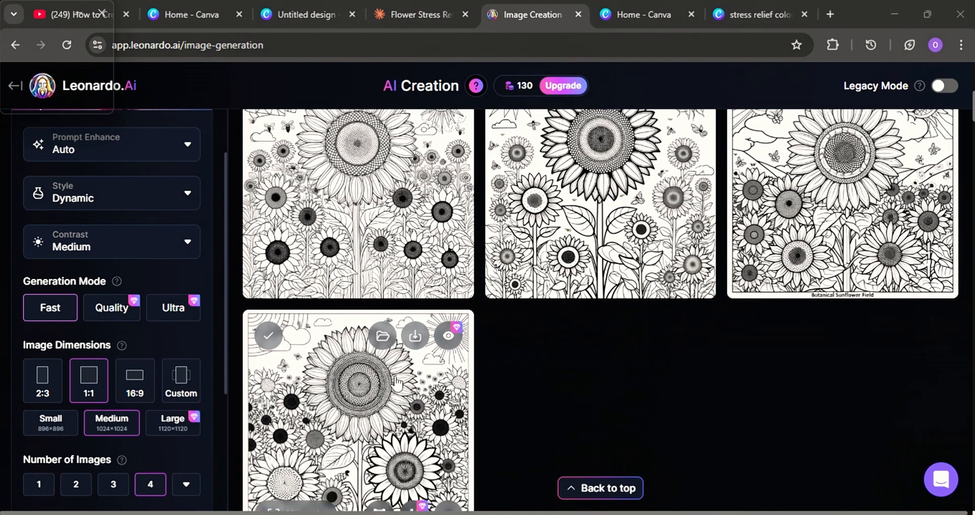
pyautogui.scroll(-2, 375, 401)
pyautogui.scroll(-4, 437, 376)
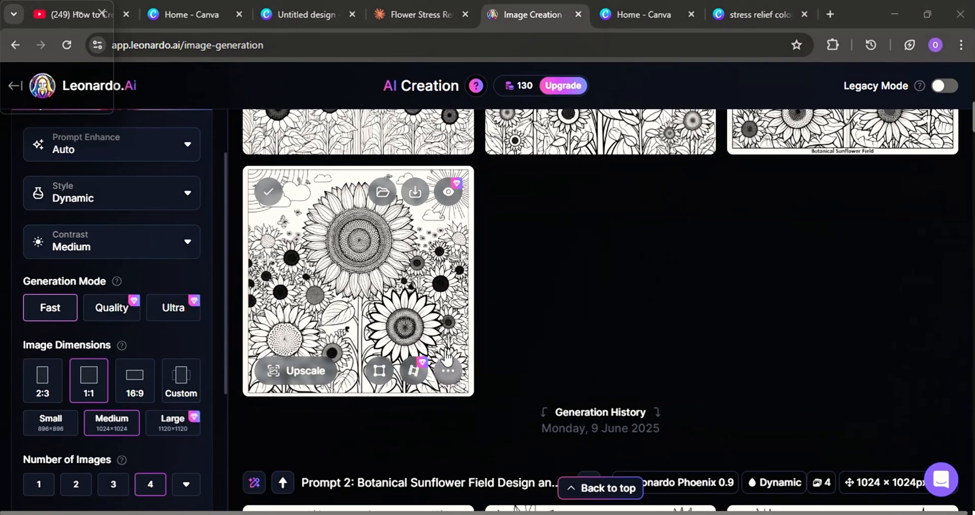
pyautogui.scroll(-3, 453, 254)
pyautogui.scroll(-4, 453, 247)
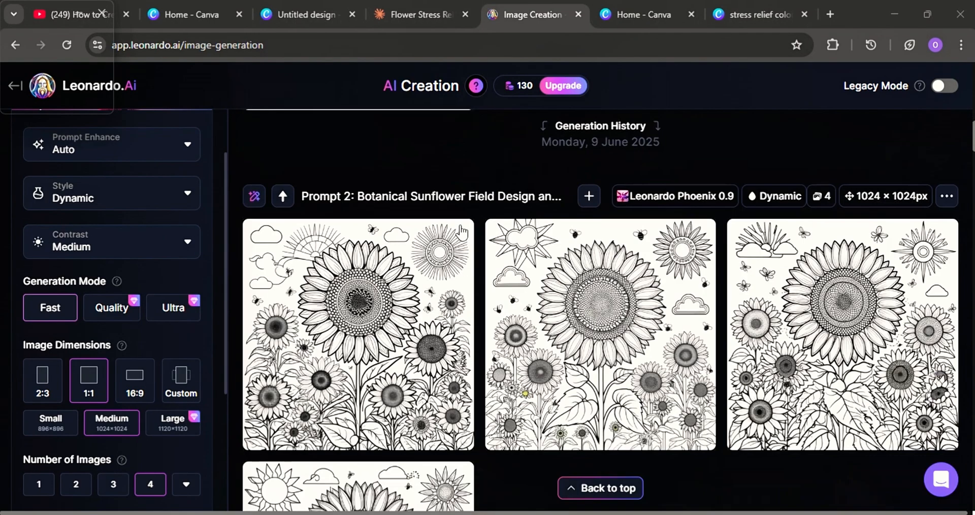
pyautogui.scroll(-4, 417, 229)
pyautogui.scroll(4, 437, 223)
pyautogui.scroll(8, 448, 218)
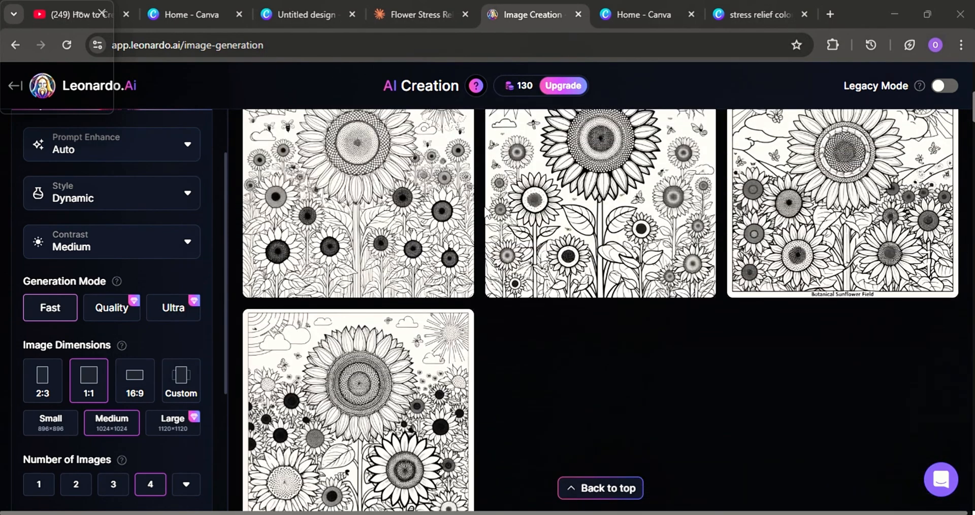
# Step: Download the newly generated sunflower image that has a border and the Botanical Sunflower Field caption
pyautogui.scroll(2, 490, 214)
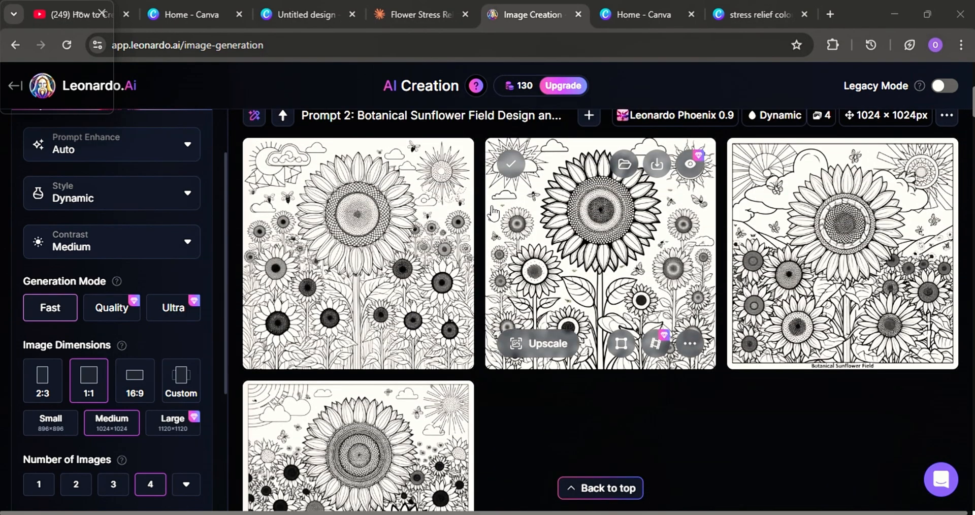
pyautogui.scroll(-2, 492, 213)
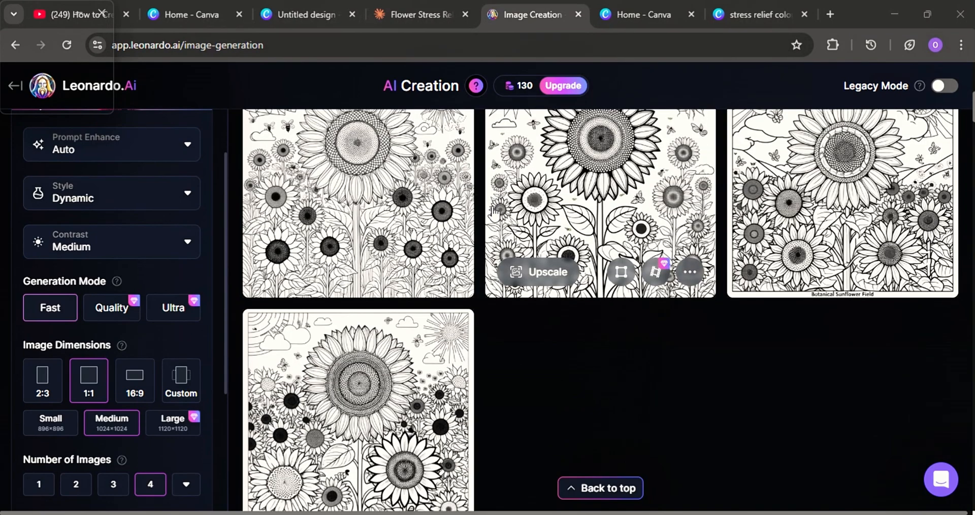
pyautogui.scroll(2, 862, 229)
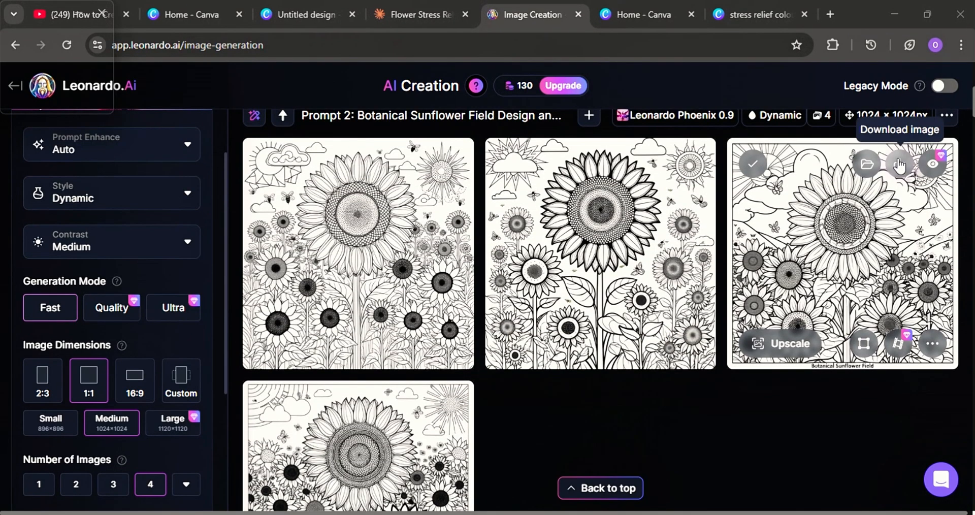
pyautogui.click(899, 165)
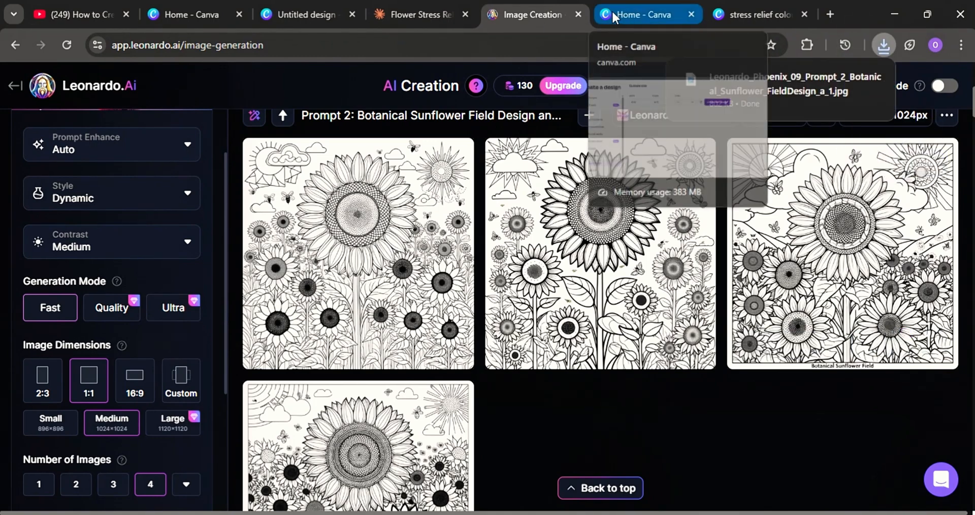
# Step: Switch to the stress relief colouring book design in Canva and upload the downloaded Leonardo sunflower image from Downloads
pyautogui.click(762, 15)
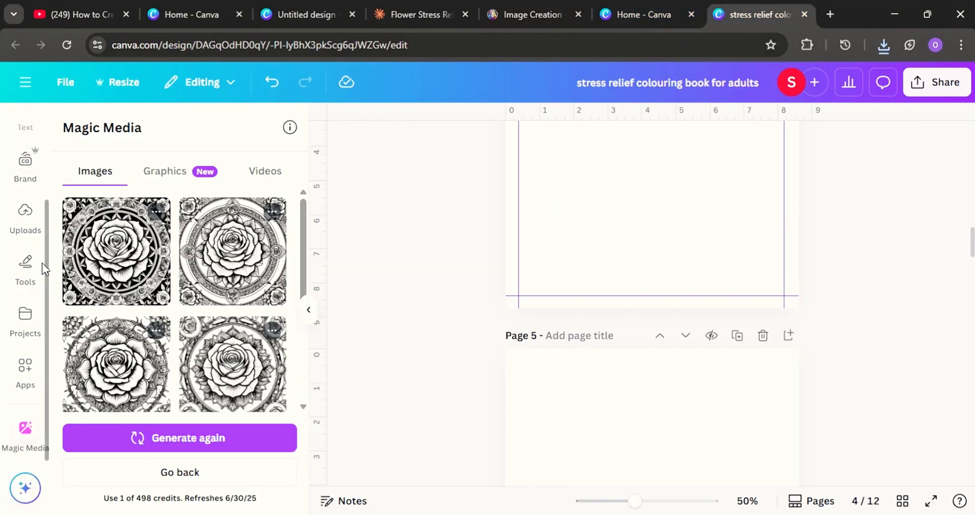
pyautogui.click(25, 219)
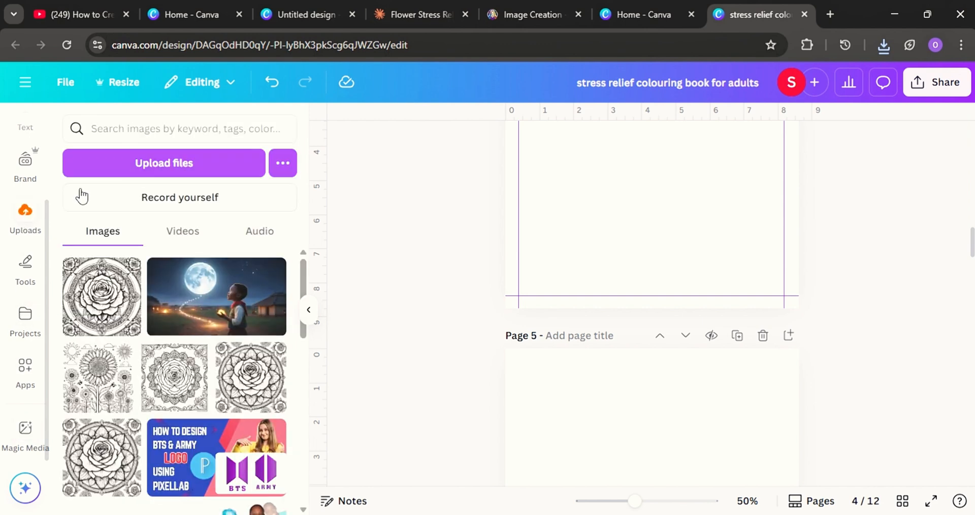
pyautogui.click(167, 168)
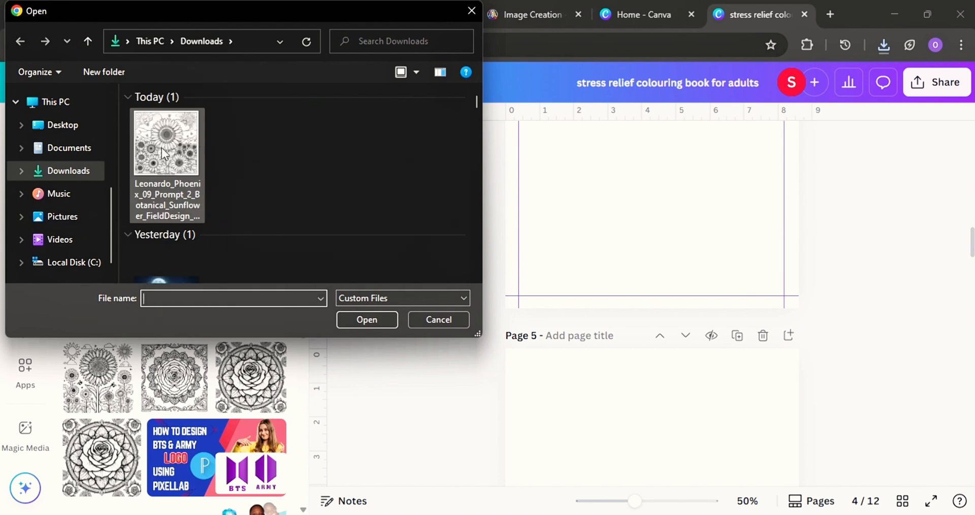
pyautogui.click(165, 154)
pyautogui.click(363, 320)
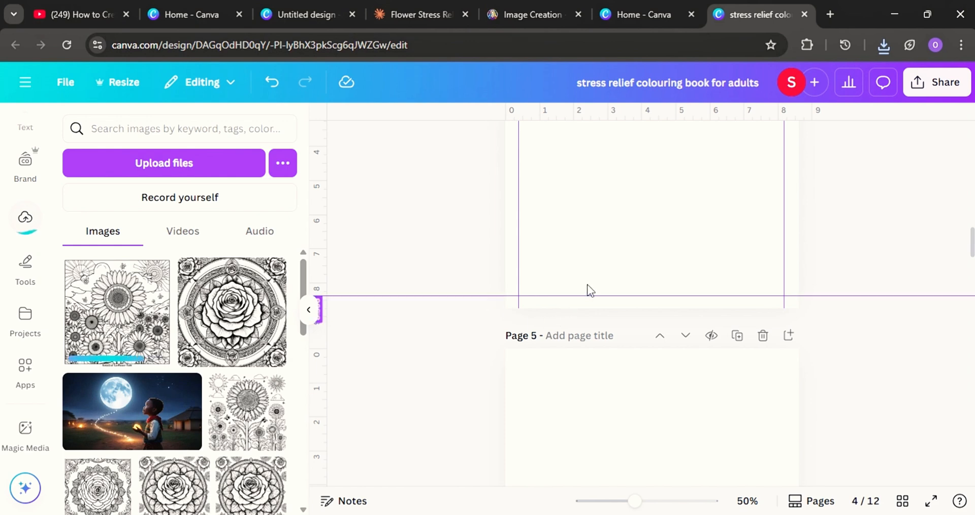
# Step: Add the uploaded sunflower image to blank page 5 of the coloring book
pyautogui.scroll(3, 648, 308)
pyautogui.scroll(3, 650, 315)
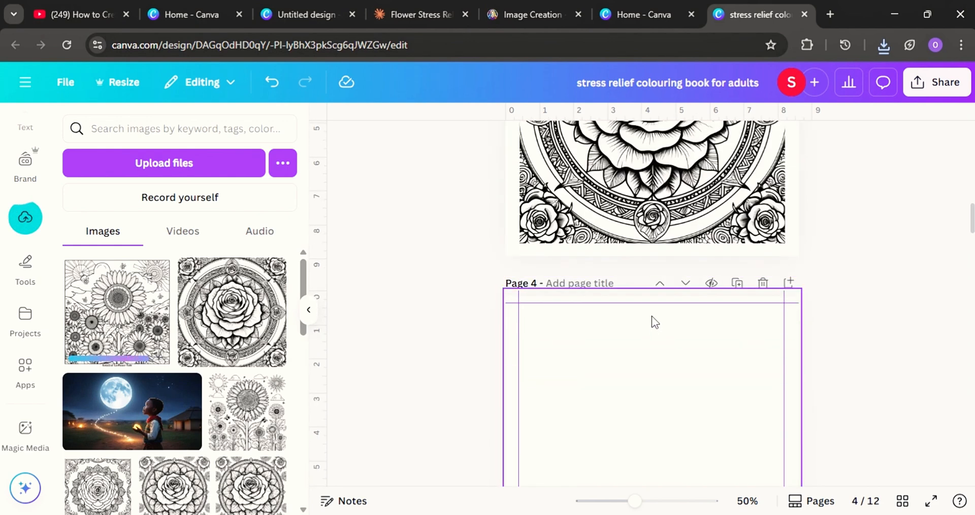
pyautogui.scroll(-5, 651, 314)
pyautogui.scroll(-4, 655, 320)
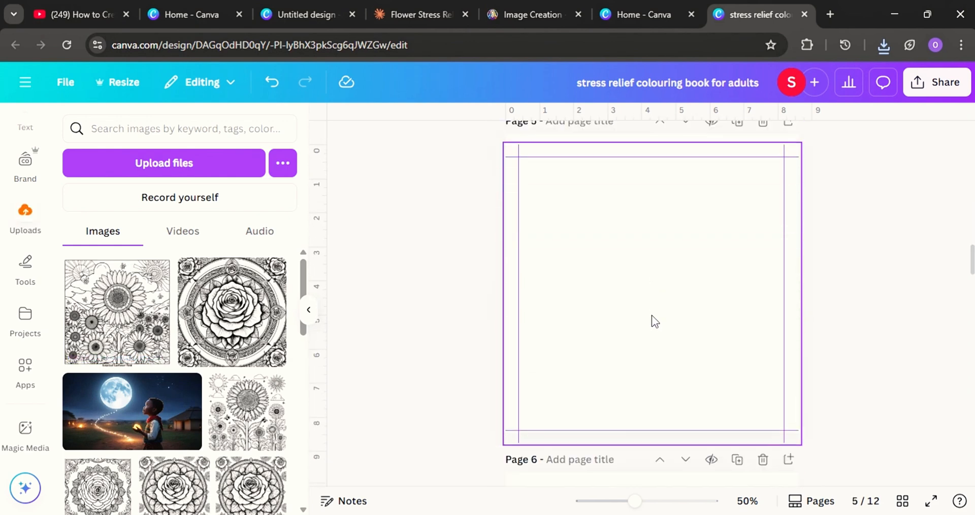
pyautogui.click(115, 305)
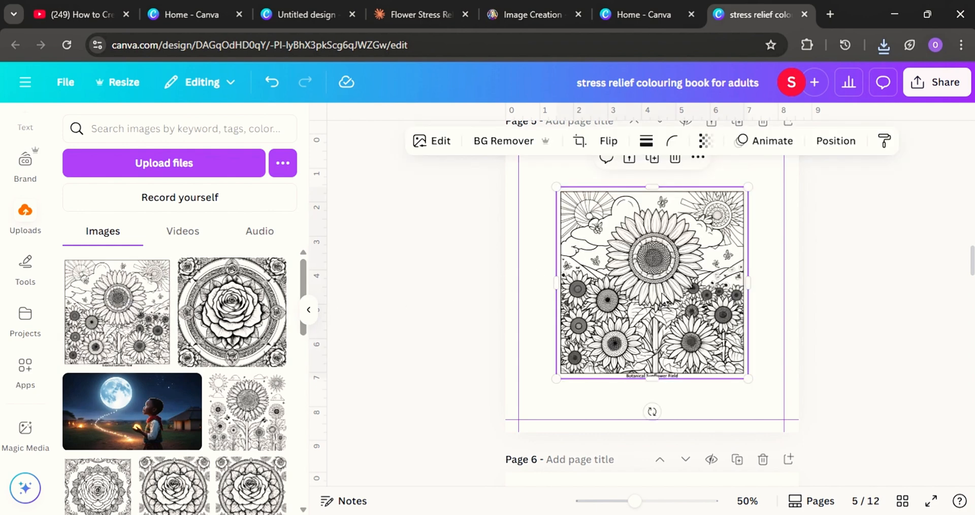
# Step: Align the sunflower image with the upper-left margin corner of page 5 and enlarge it to about the right margin guide
pyautogui.scroll(2, 667, 299)
pyautogui.moveTo(643, 346); pyautogui.dragTo(598, 297)
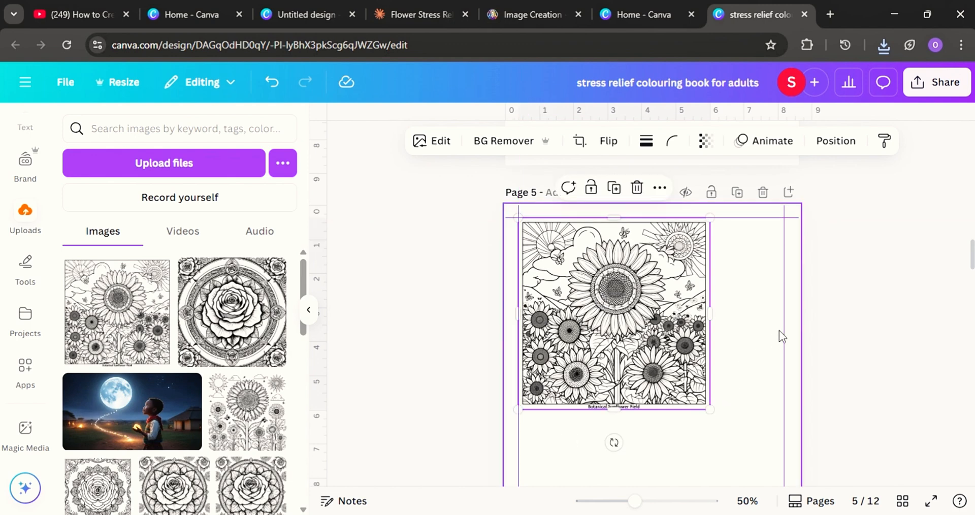
pyautogui.scroll(-2, 776, 330)
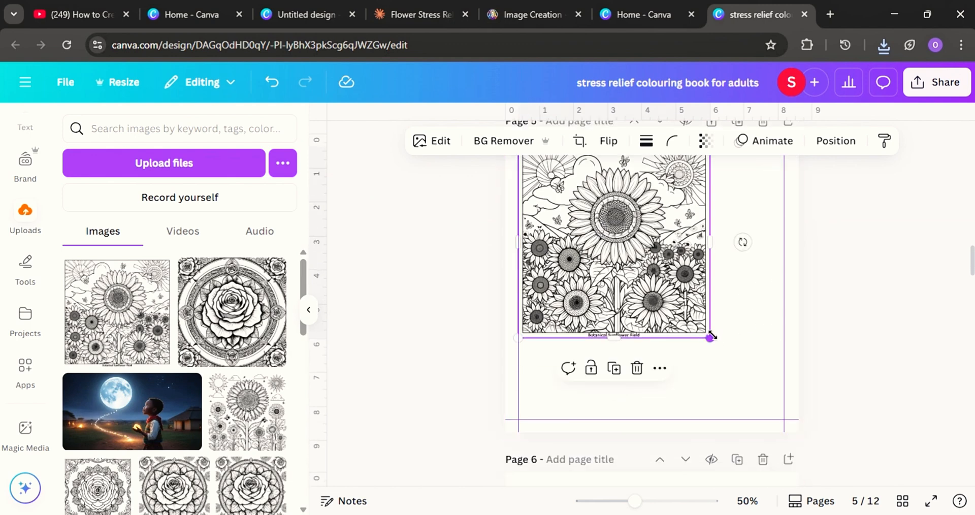
pyautogui.moveTo(712, 338); pyautogui.dragTo(790, 422)
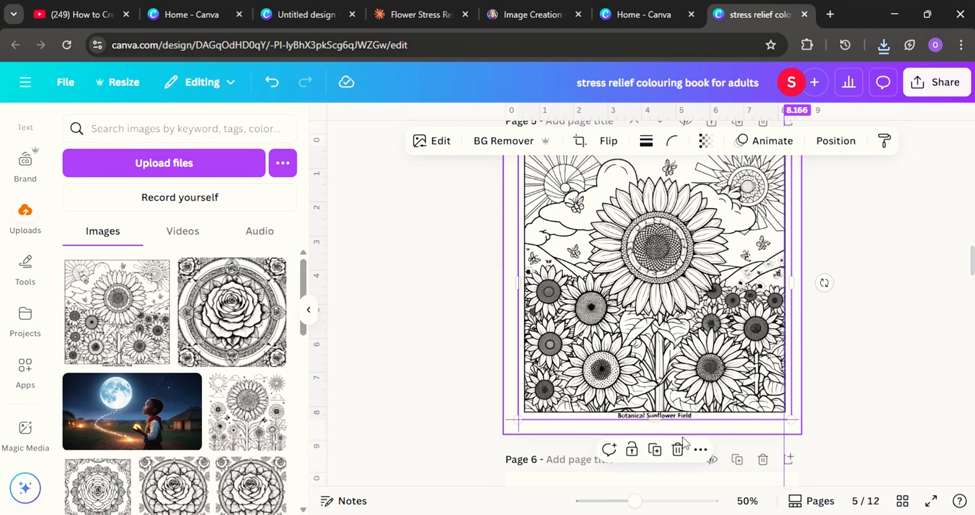
# Step: Extend the sunflower image's lower edge to the bottom margin guide, then shift the image upward on page 5
pyautogui.moveTo(659, 419)
pyautogui.mouseDown()
pyautogui.moveTo(661, 427)
pyautogui.moveTo(662, 419)
pyautogui.mouseUp()
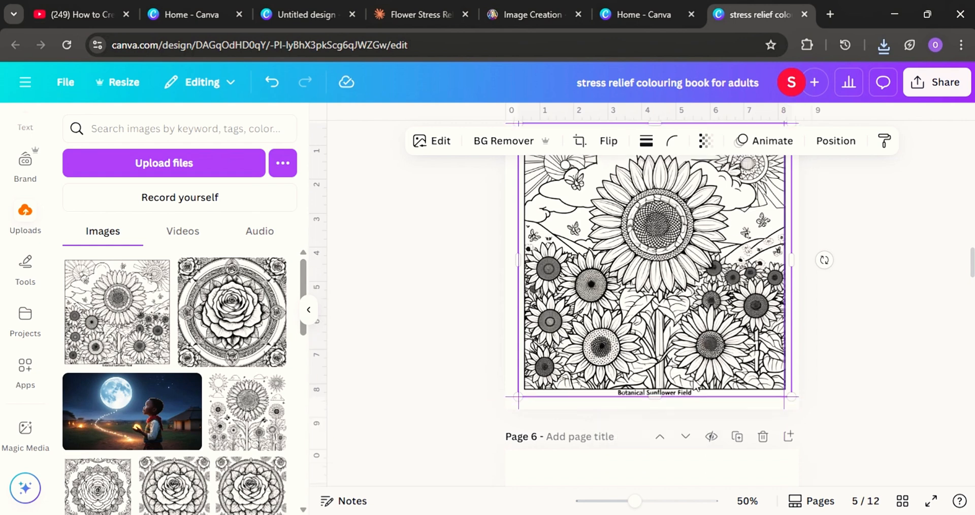
pyautogui.scroll(-2, 645, 287)
pyautogui.moveTo(637, 293); pyautogui.dragTo(633, 277)
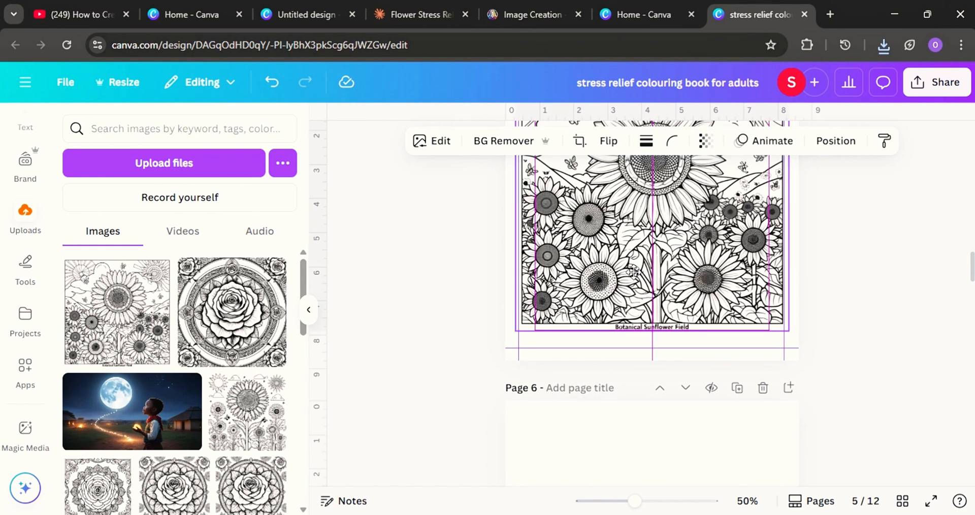
pyautogui.moveTo(652, 333); pyautogui.dragTo(654, 352)
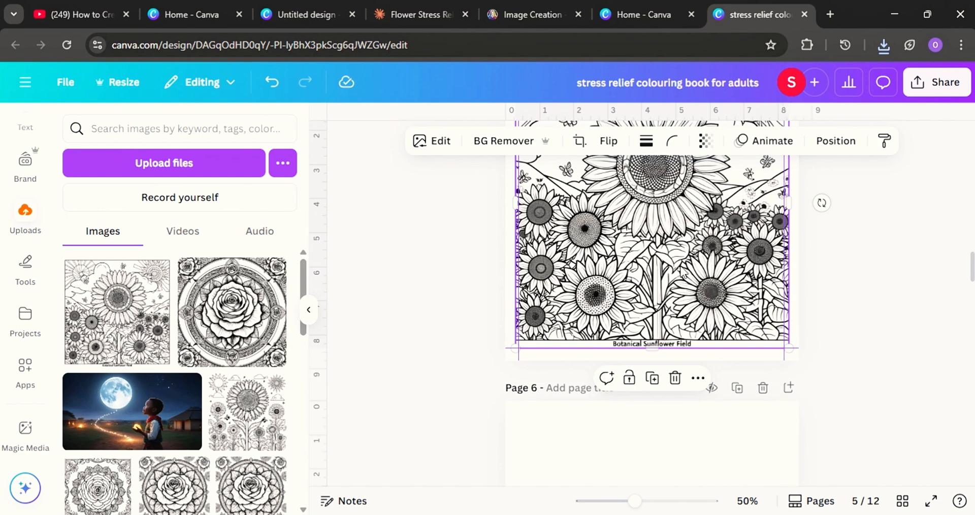
pyautogui.moveTo(681, 270); pyautogui.dragTo(644, 237)
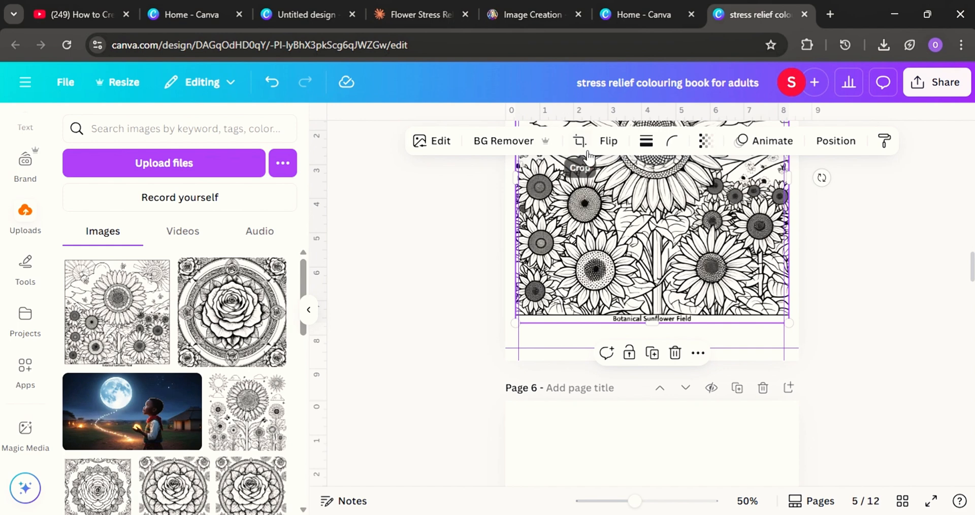
# Step: Crop the Botanical Sunflower Field caption off the image and refit it against the top and side margin guides of page 5
pyautogui.click(577, 141)
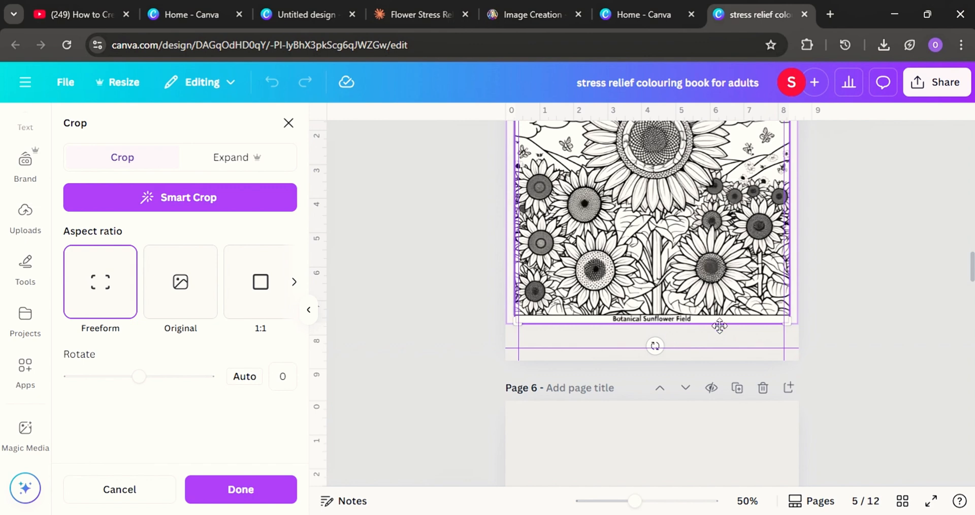
pyautogui.moveTo(658, 318); pyautogui.dragTo(660, 309)
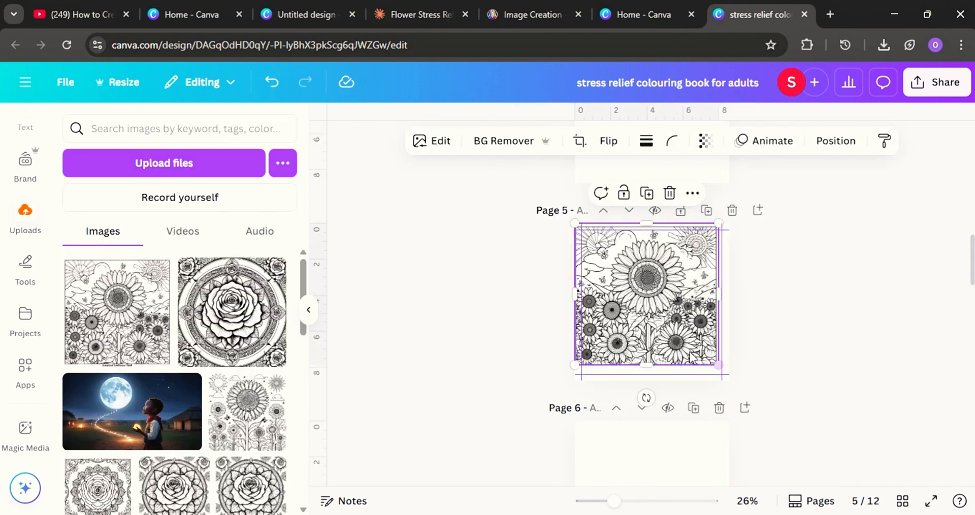
pyautogui.moveTo(692, 357)
pyautogui.mouseDown()
pyautogui.moveTo(675, 348)
pyautogui.moveTo(696, 351)
pyautogui.mouseUp()
pyautogui.moveTo(641, 312); pyautogui.dragTo(668, 327)
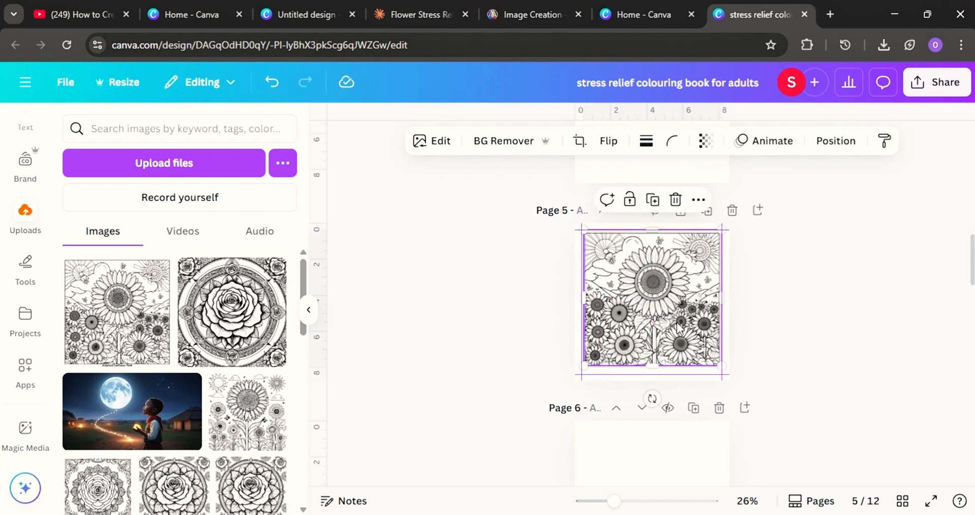
# Step: Enlarge the sunflower image on page 5 slightly and position it within the page's margin guides
pyautogui.click(836, 355)
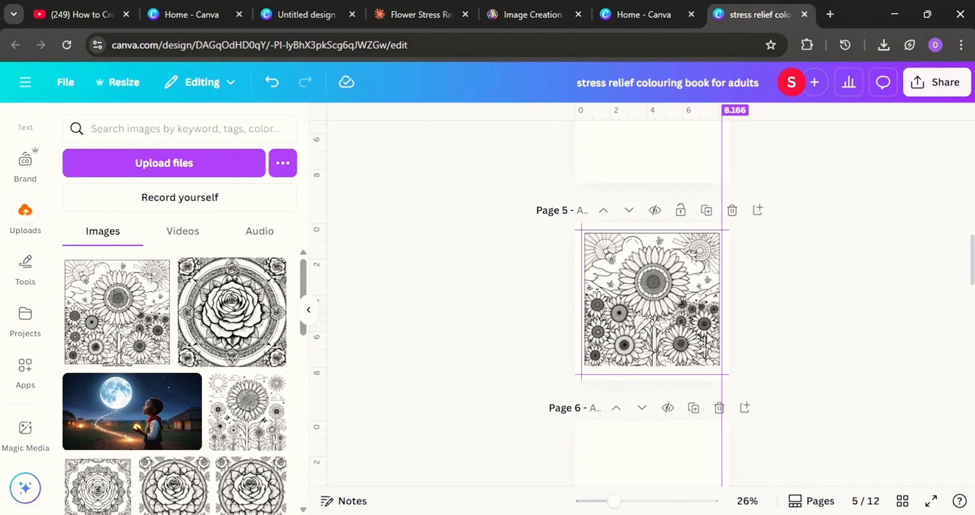
pyautogui.click(666, 325)
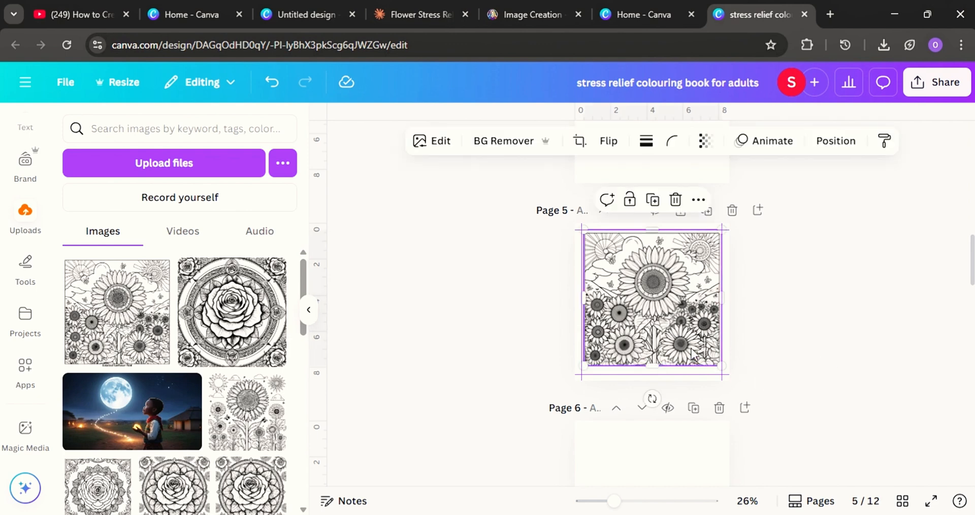
pyautogui.moveTo(670, 335); pyautogui.dragTo(661, 328)
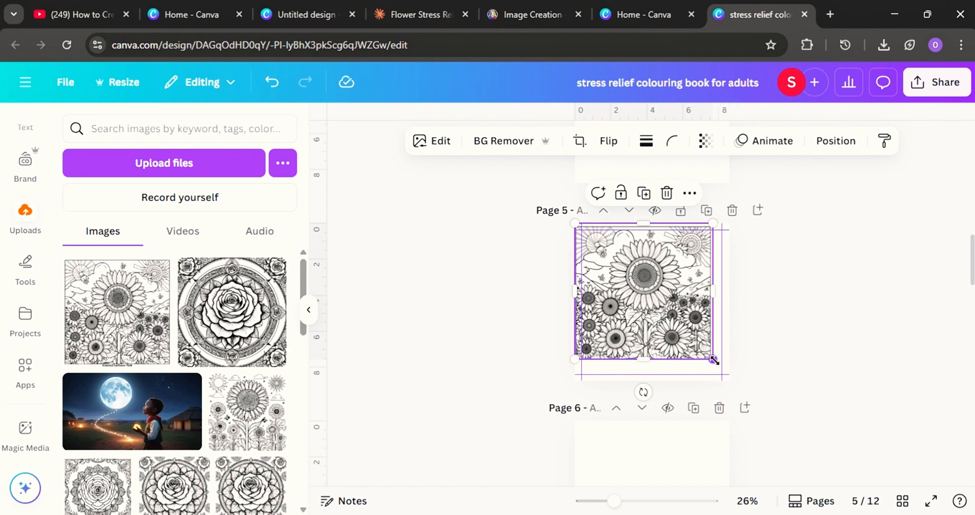
pyautogui.moveTo(714, 360); pyautogui.dragTo(716, 361)
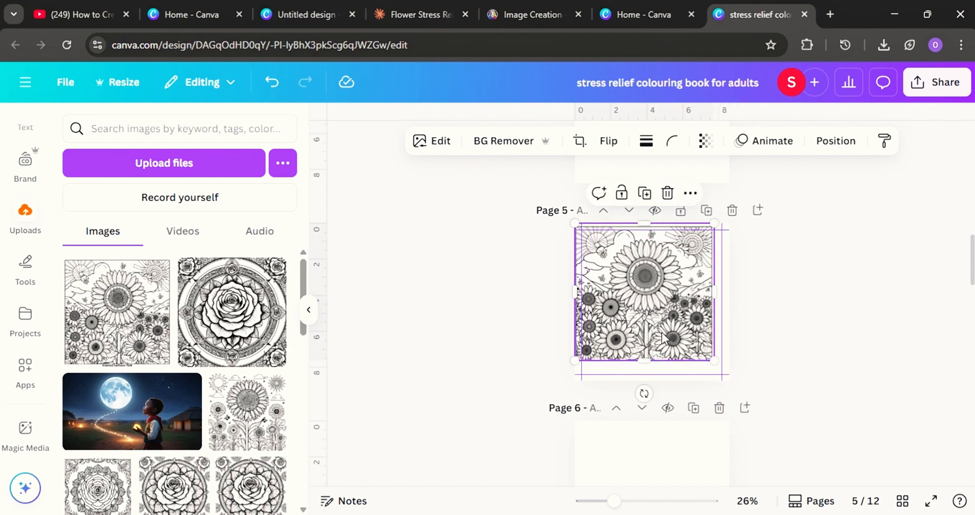
pyautogui.moveTo(663, 336); pyautogui.dragTo(669, 337)
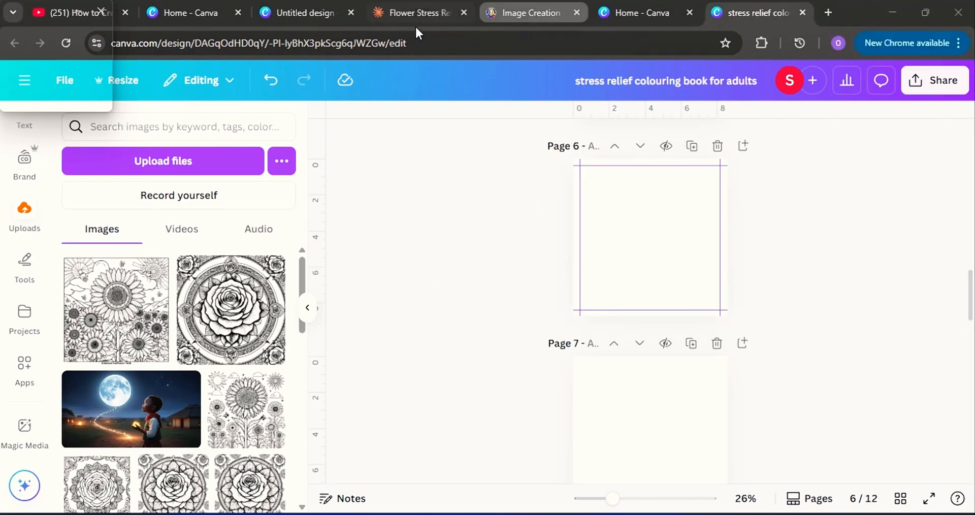
# Step: Switch to the Claude chat and copy the full text of "Prompt 3: Zen Cherry Blossom Branch", including its heading
pyautogui.click(419, 13)
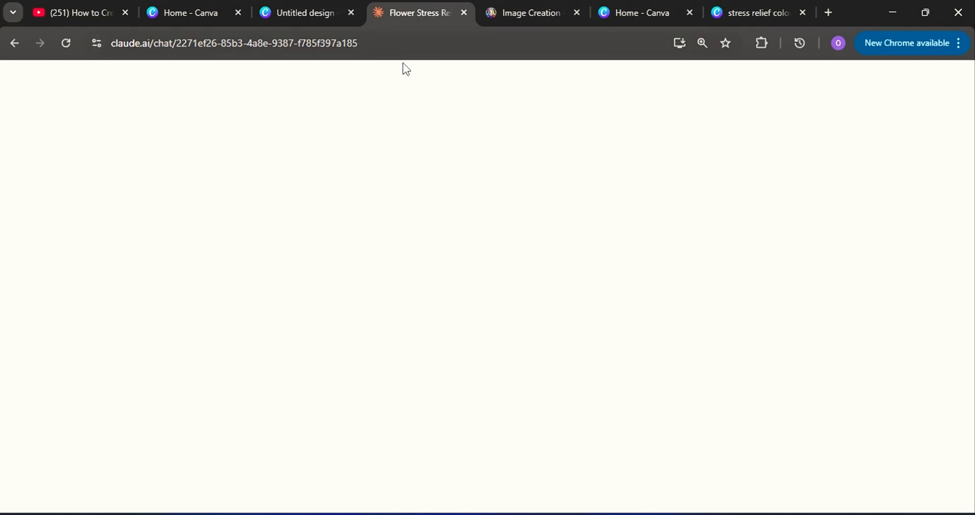
pyautogui.scroll(-5, 655, 304)
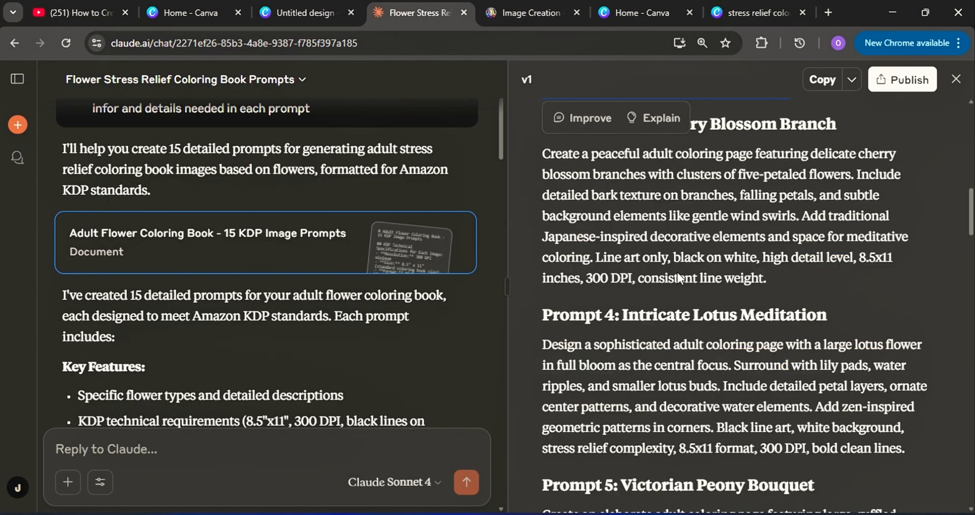
pyautogui.scroll(3, 544, 123)
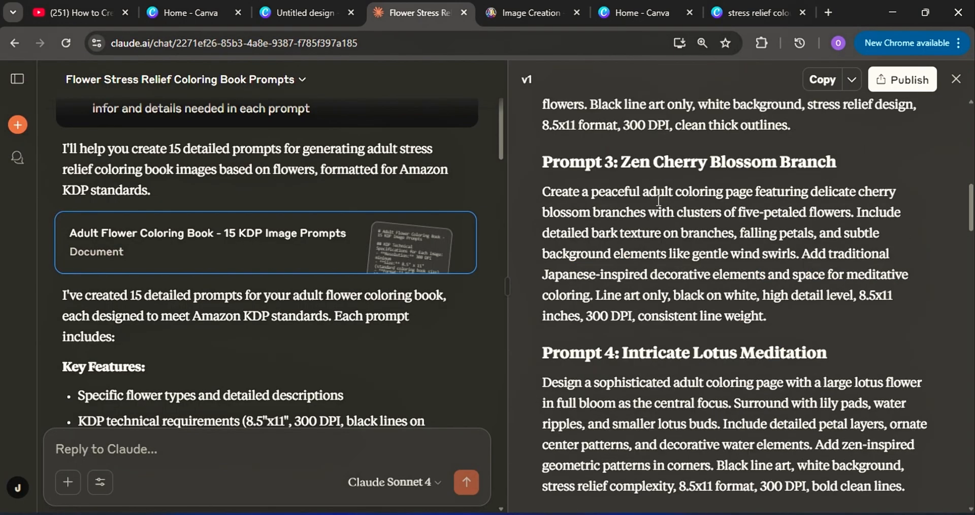
pyautogui.moveTo(540, 264); pyautogui.dragTo(786, 431)
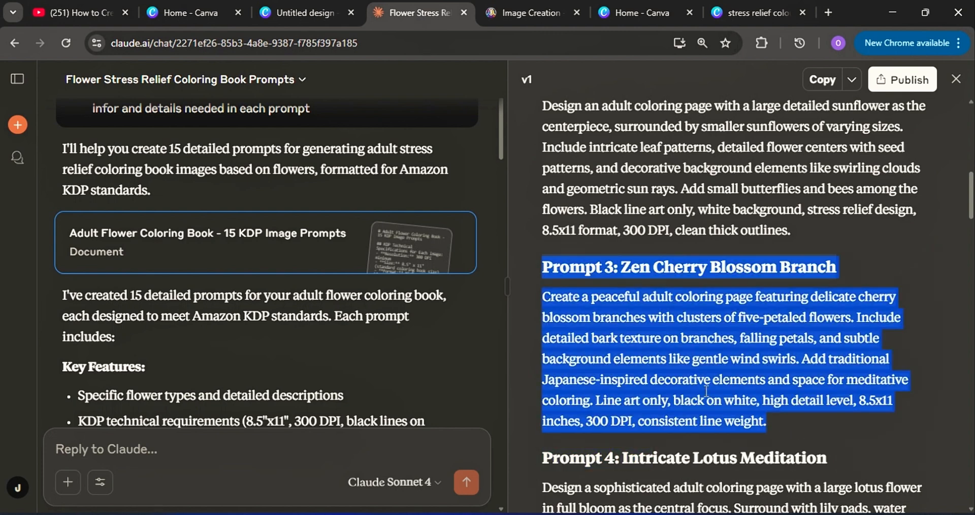
pyautogui.rightClick(323, 136)
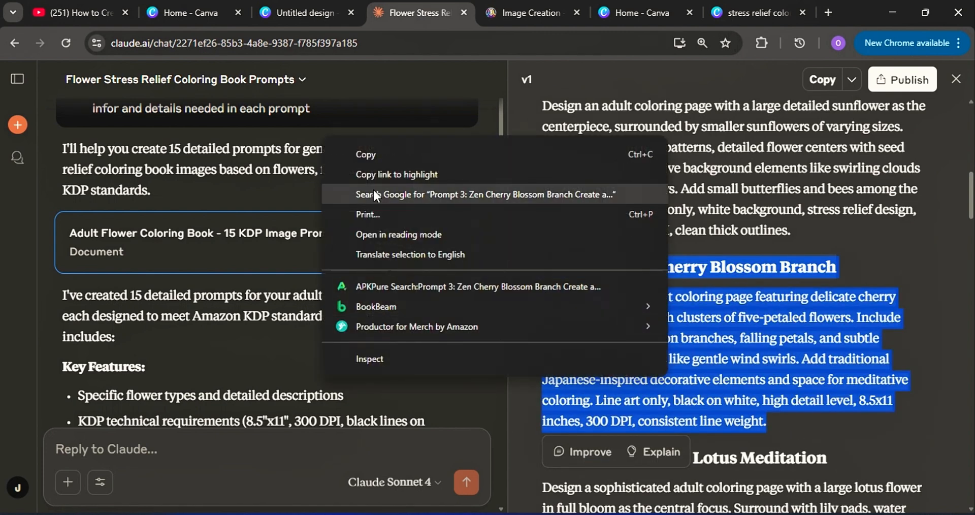
pyautogui.click(364, 154)
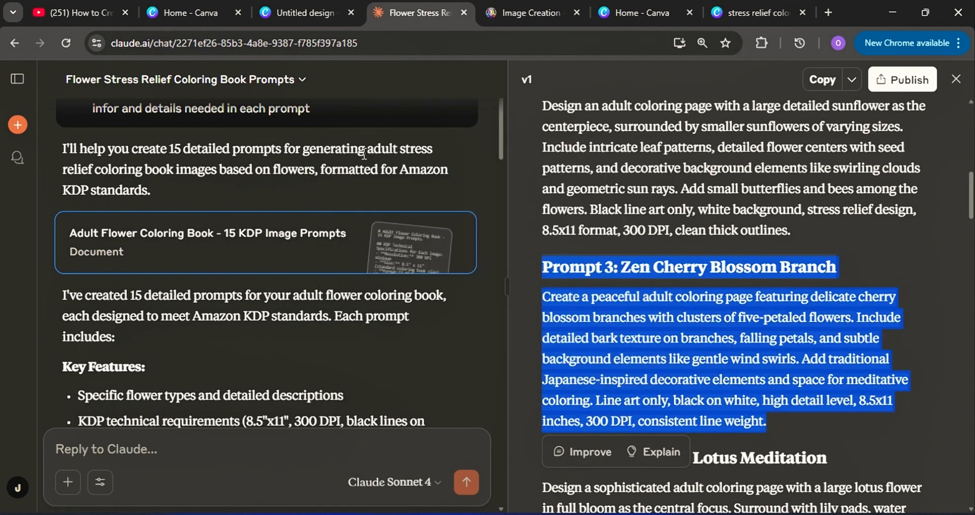
# Step: Switch to Leonardo.Ai, replace the sunflower prompt with the copied Zen Cherry Blossom Branch prompt and generate the images
pyautogui.click(530, 8)
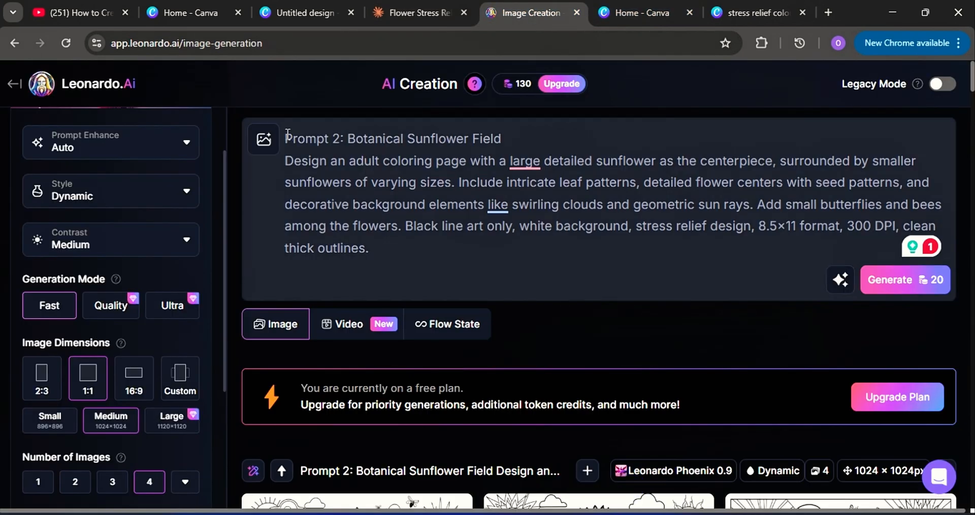
pyautogui.moveTo(287, 133); pyautogui.dragTo(391, 265)
pyautogui.scroll(-10, 609, 497)
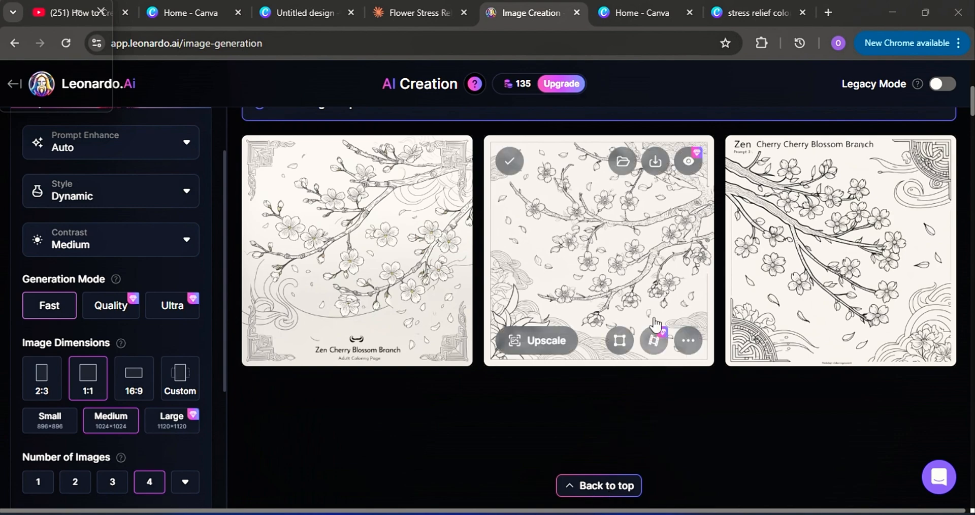
# Step: Compare the generated cherry blossom images and download two of them, including the one headed "Zen Cherry Cherry Blossom Branch"
pyautogui.scroll(4, 645, 309)
pyautogui.scroll(-3, 481, 365)
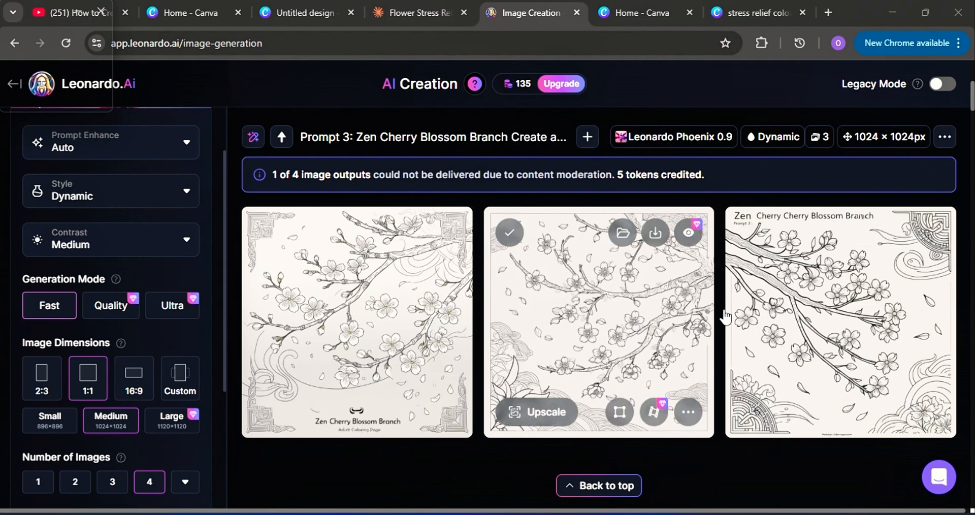
pyautogui.scroll(-2, 792, 290)
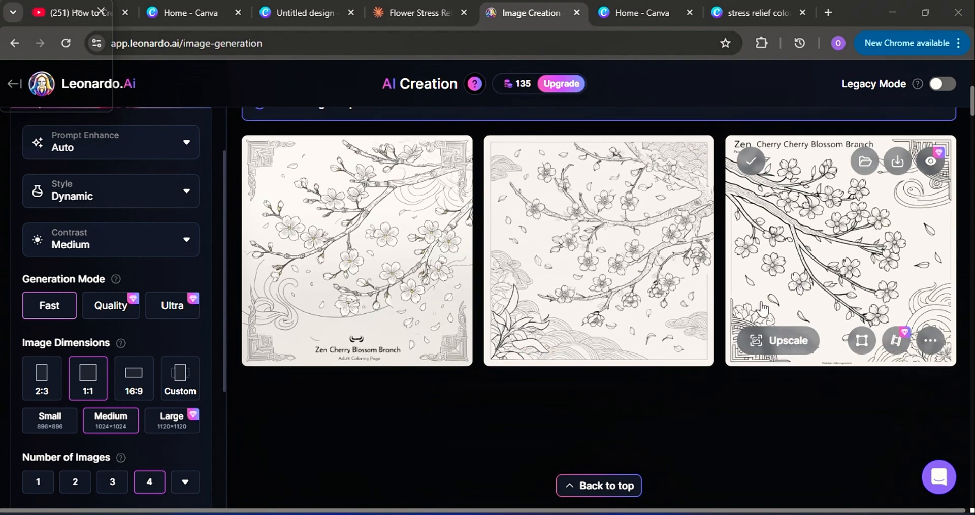
pyautogui.scroll(2, 850, 277)
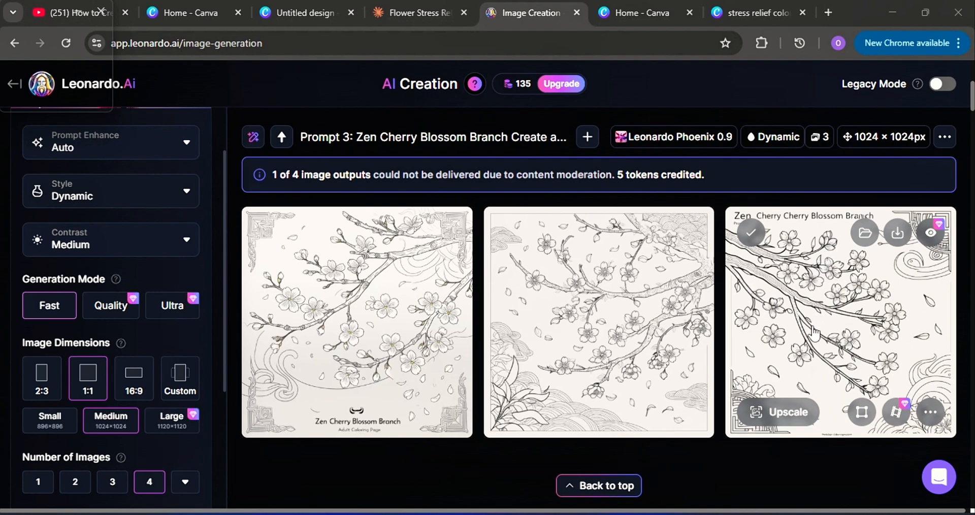
pyautogui.scroll(-2, 791, 352)
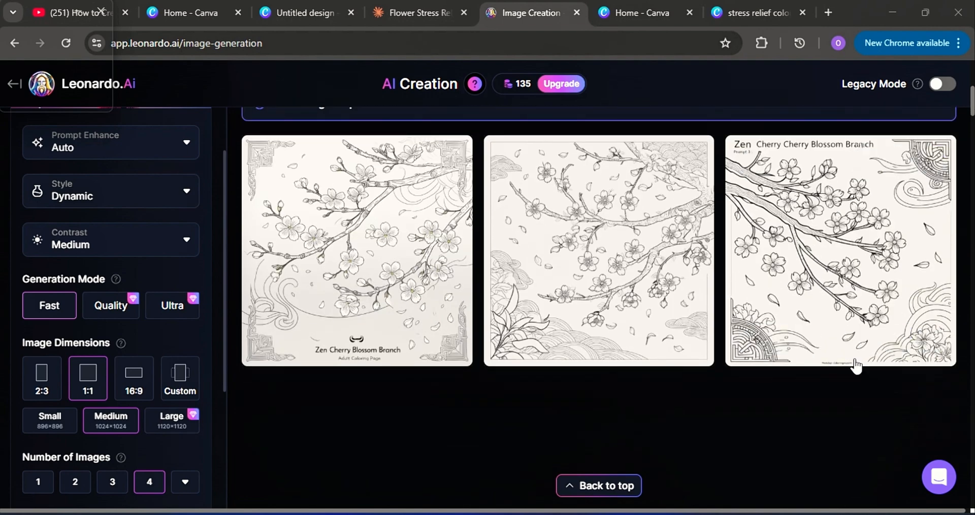
# Step: Close the spare Canva home page and upload the two downloaded cherry blossom images to the stress relief colouring book design
pyautogui.hotkey('ctrl', 'Tab')
pyautogui.hotkey('ctrl', 'w')
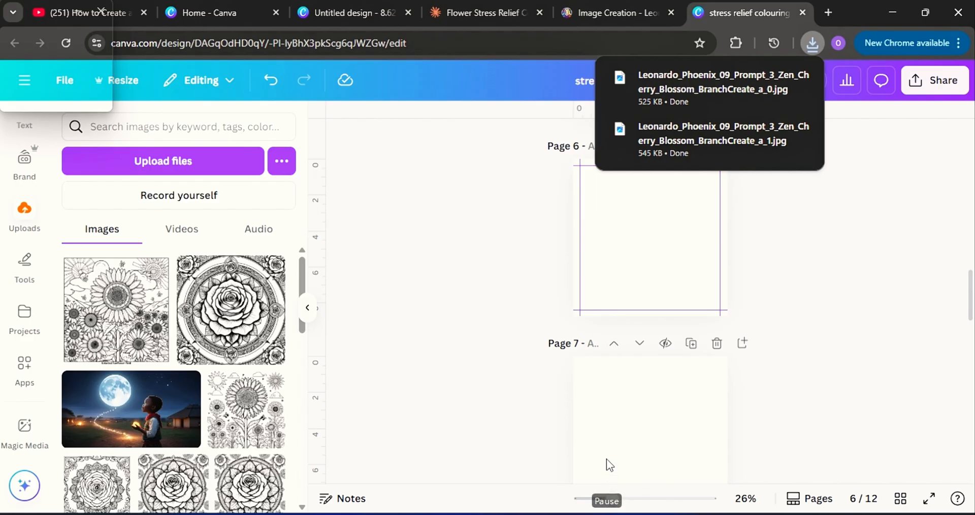
pyautogui.scroll(3, 457, 294)
pyautogui.scroll(-5, 535, 335)
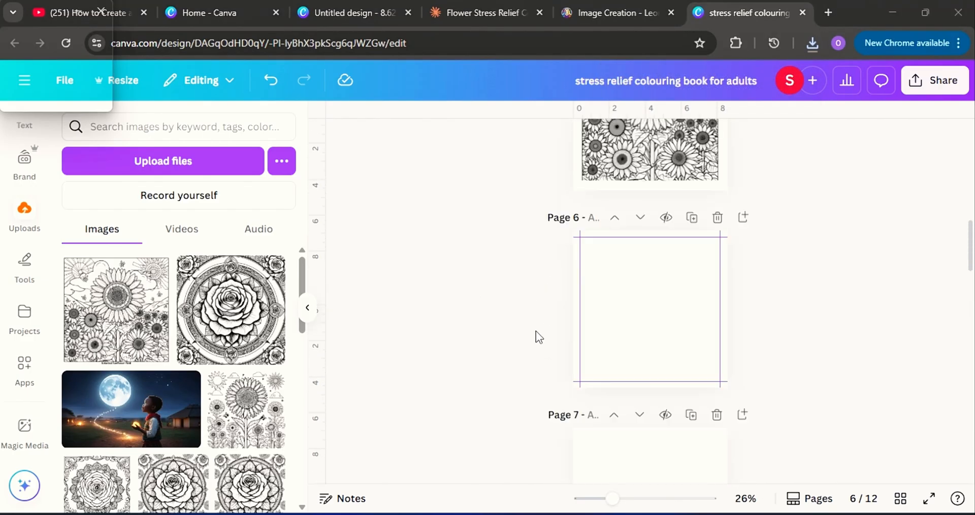
pyautogui.click(608, 335)
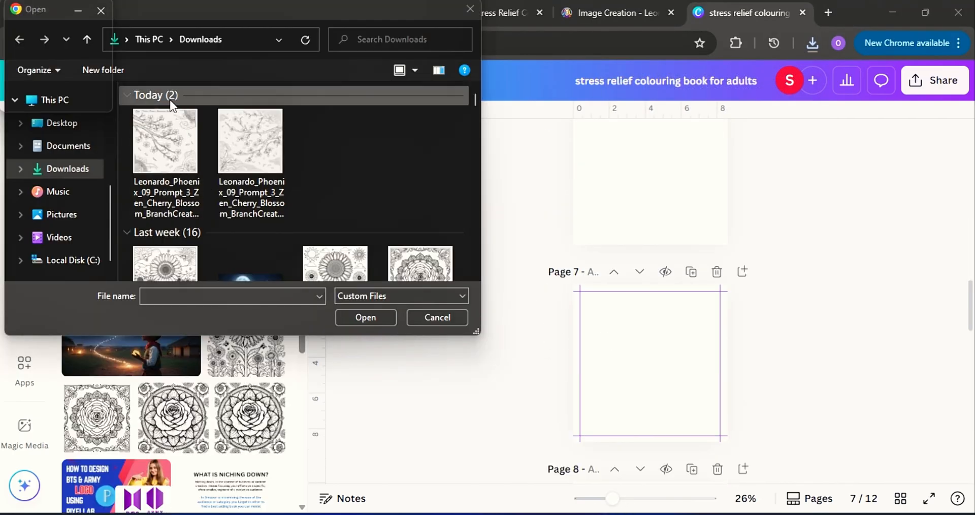
pyautogui.moveTo(197, 106); pyautogui.dragTo(264, 153)
pyautogui.click(366, 317)
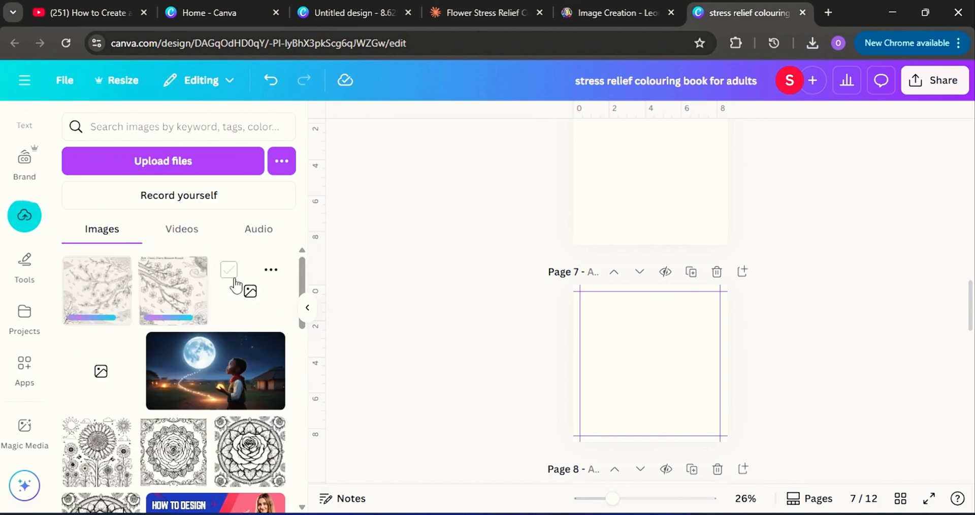
# Step: Insert the titled cherry blossom image on page 7, enlarge it and position it inside the margin guides
pyautogui.scroll(-2, 640, 456)
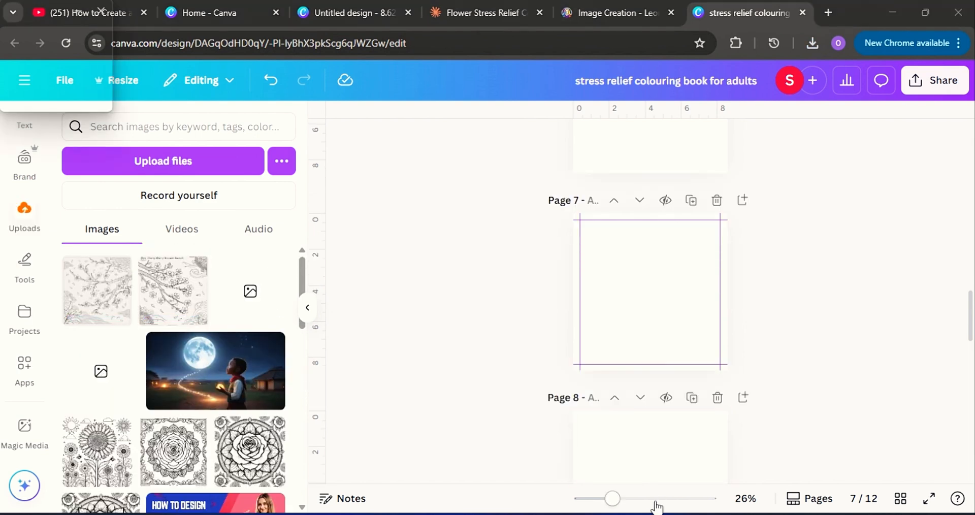
pyautogui.click(629, 499)
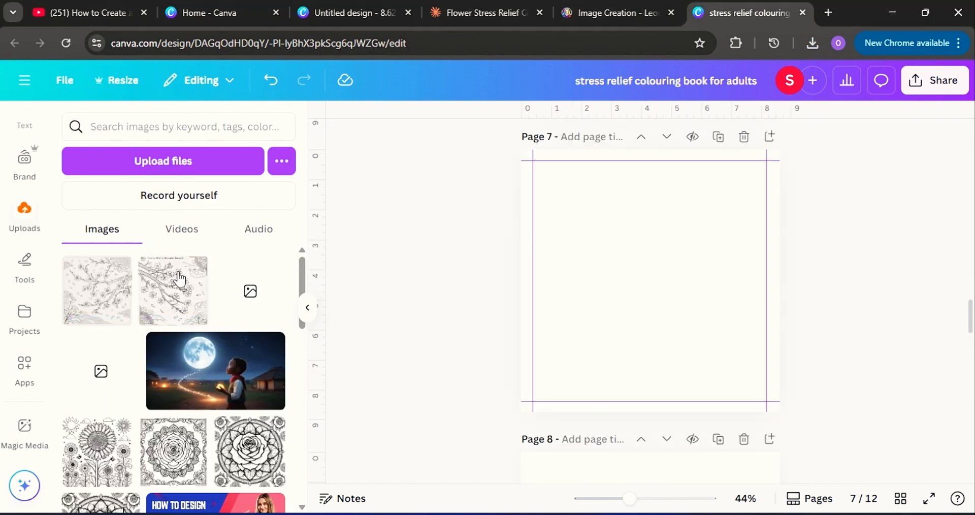
pyautogui.click(170, 316)
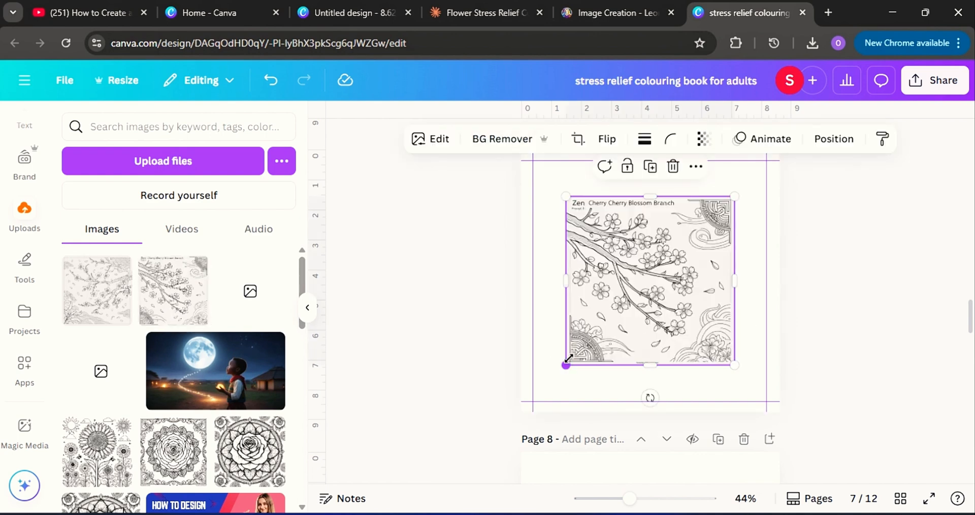
pyautogui.moveTo(561, 366); pyautogui.dragTo(533, 396)
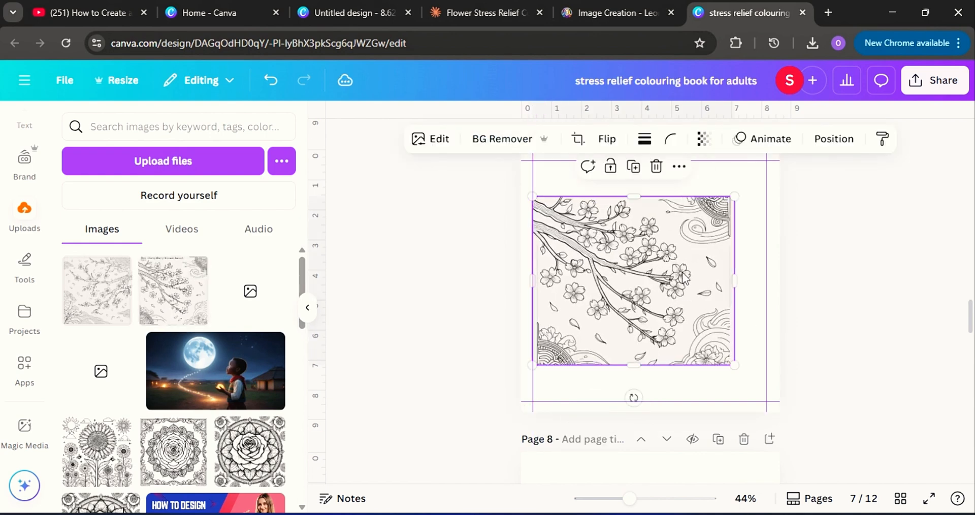
pyautogui.moveTo(685, 276); pyautogui.dragTo(691, 258)
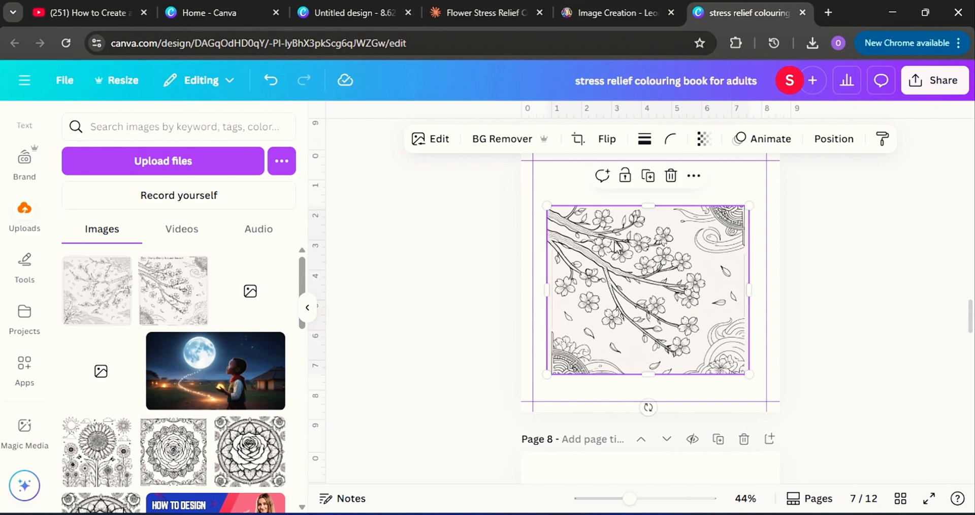
pyautogui.moveTo(650, 205); pyautogui.dragTo(651, 183)
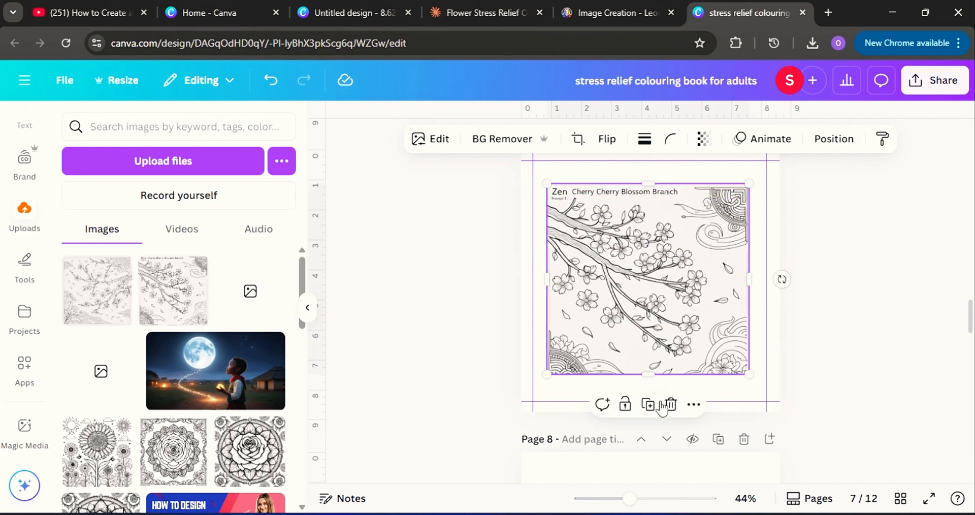
pyautogui.moveTo(630, 330); pyautogui.dragTo(634, 338)
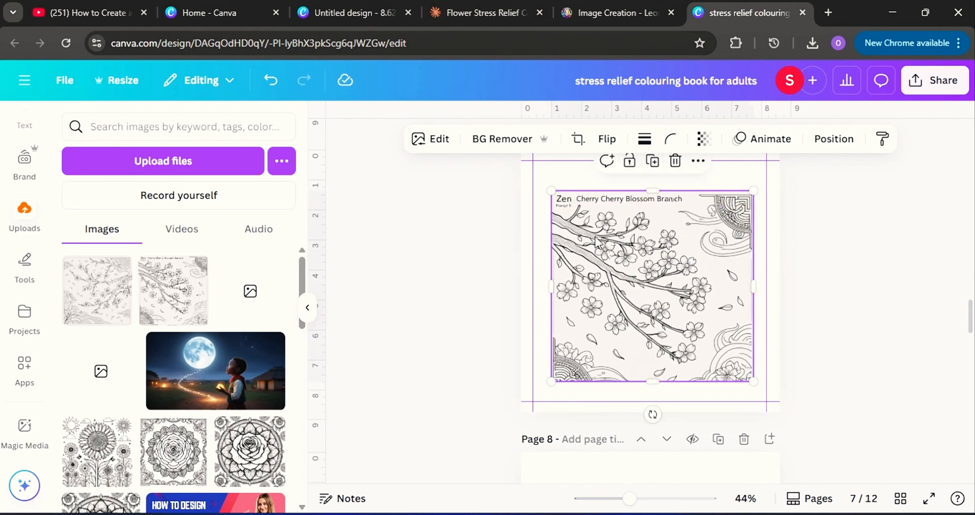
# Step: Open the Magic Eraser for the cherry blossom image on page 7
pyautogui.click(432, 142)
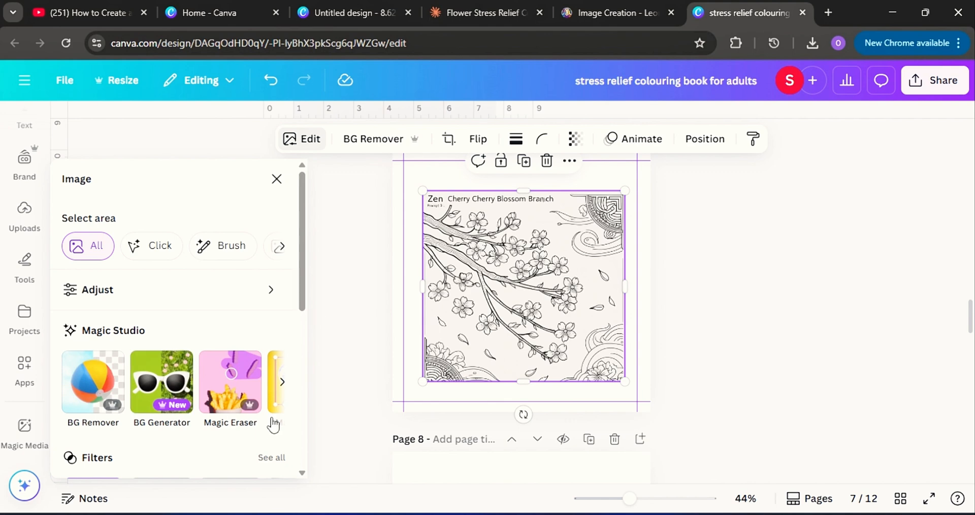
pyautogui.click(238, 393)
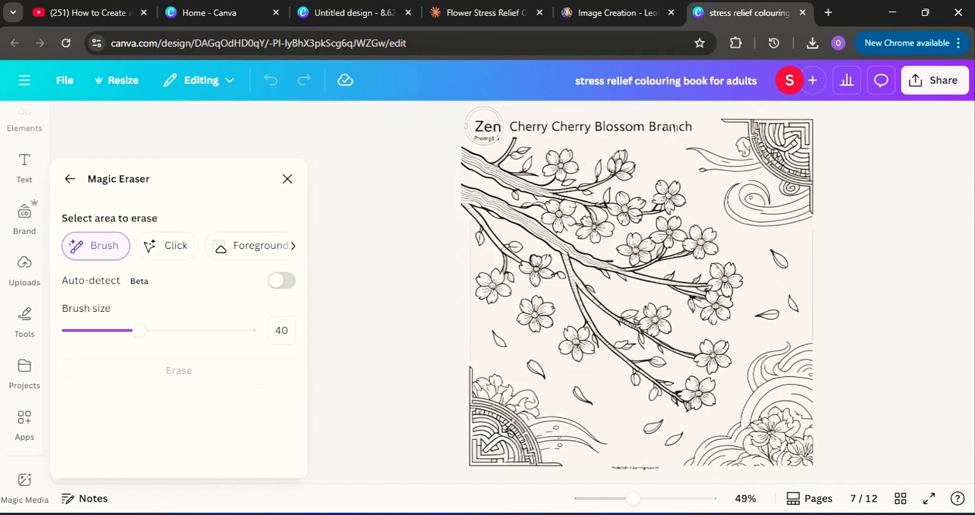
pyautogui.click(484, 126)
pyautogui.moveTo(485, 127); pyautogui.dragTo(513, 121)
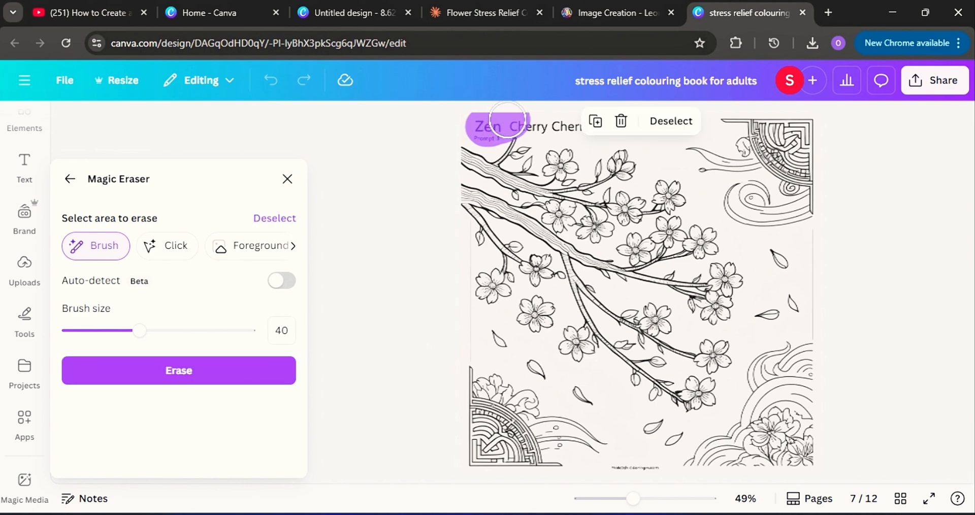
pyautogui.click(655, 121)
# Step: Brush over the "Prompt 3" label and the first part of the title with brush size 18 and erase them
pyautogui.moveTo(136, 331); pyautogui.dragTo(75, 331)
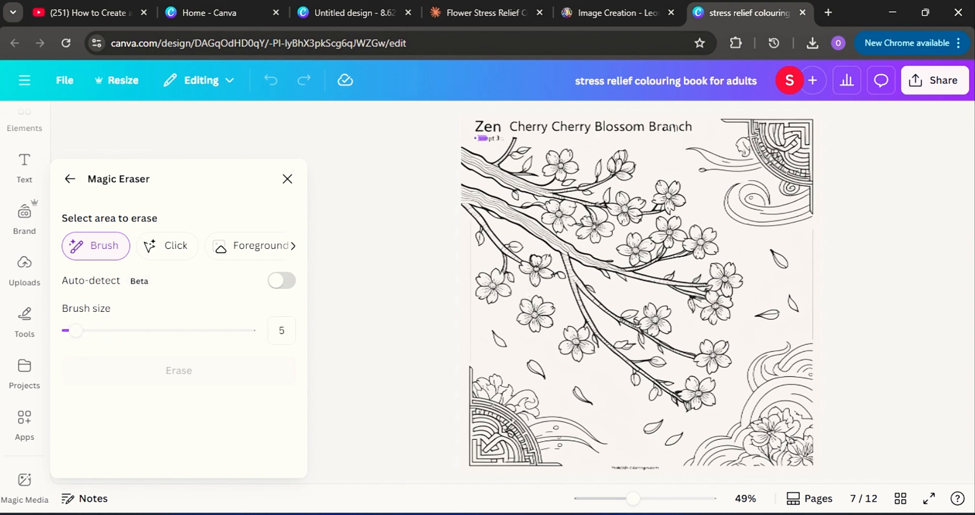
pyautogui.moveTo(499, 138); pyautogui.dragTo(500, 138)
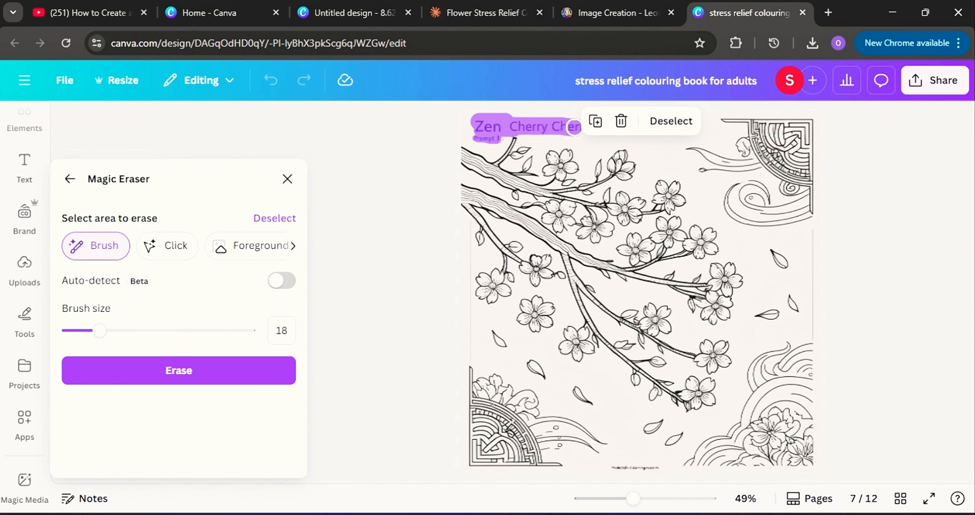
pyautogui.moveTo(594, 136); pyautogui.dragTo(651, 138)
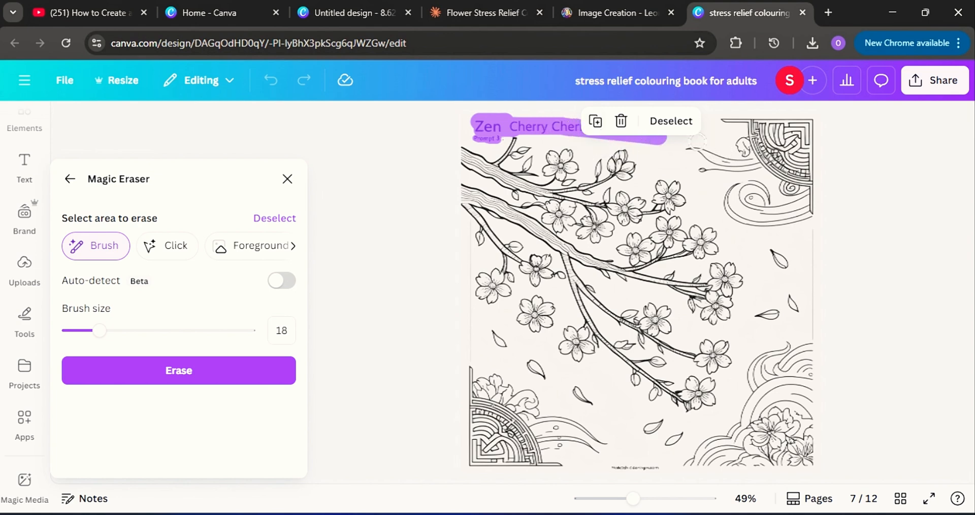
pyautogui.click(188, 370)
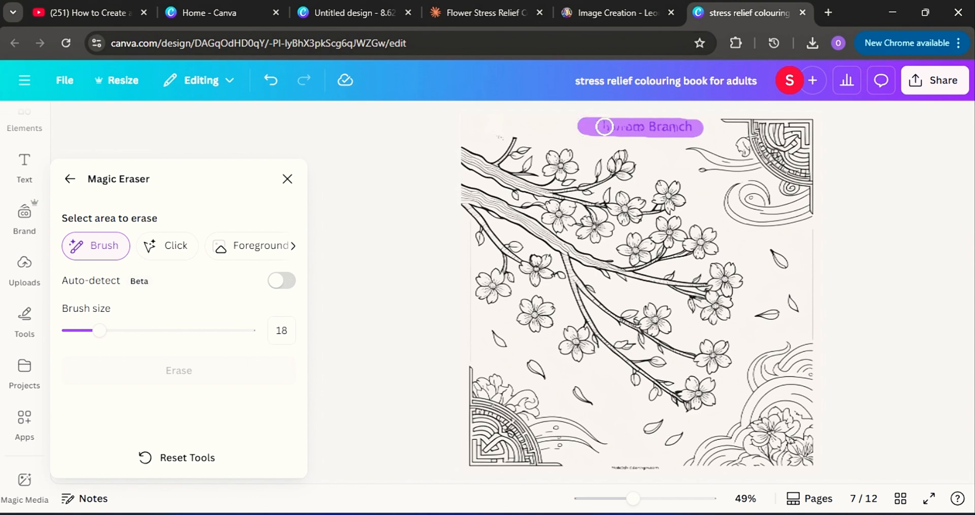
# Step: Brush over the rest of the title and the small text at the image's lower edge, erase them and close Magic Eraser
pyautogui.moveTo(604, 127); pyautogui.dragTo(709, 132)
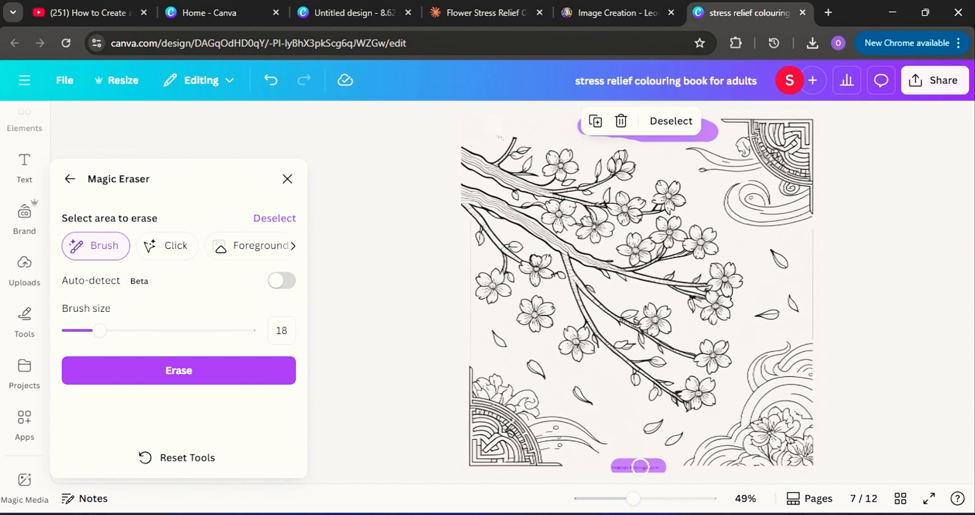
pyautogui.click(141, 377)
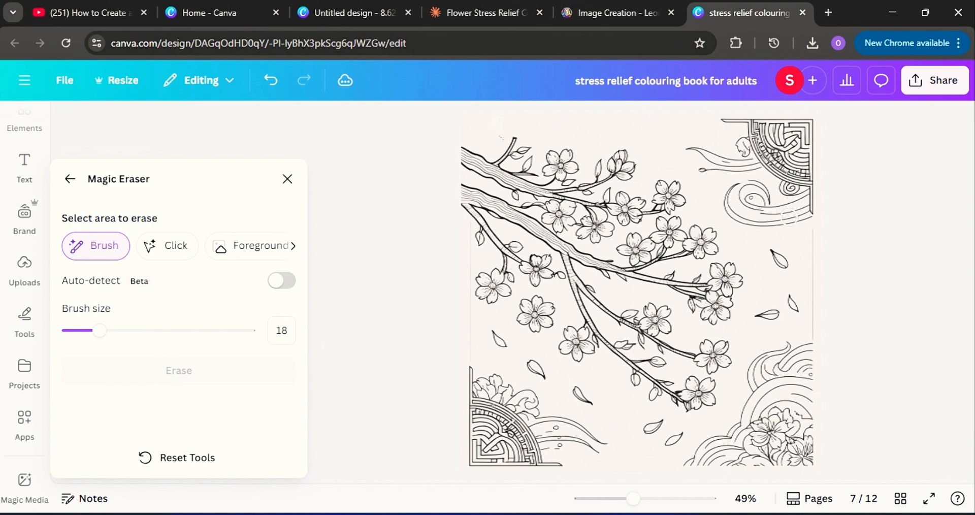
pyautogui.click(287, 182)
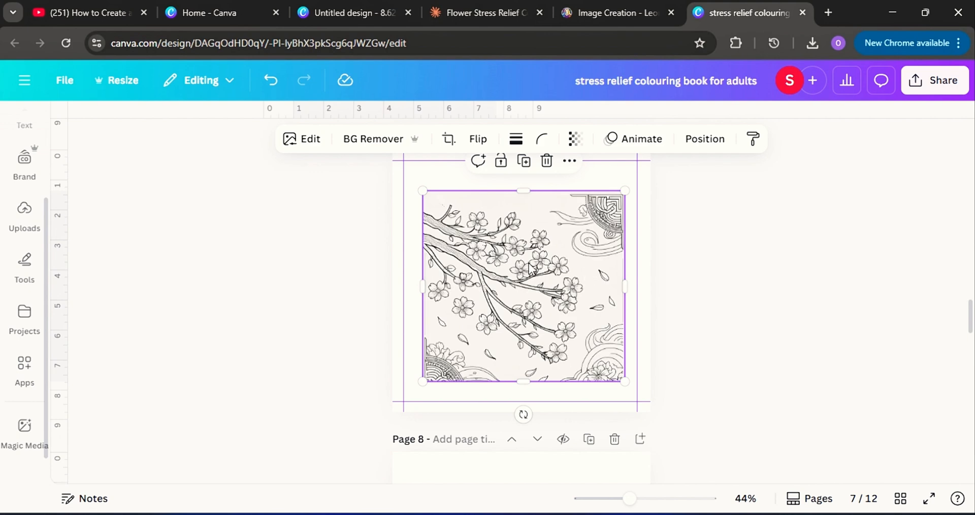
# Step: Move the cherry blossom image to the upper-left margin corner of page 7 and stretch it to fill the margin guides
pyautogui.moveTo(522, 294); pyautogui.dragTo(496, 264)
pyautogui.moveTo(607, 351); pyautogui.dragTo(631, 375)
pyautogui.scroll(1, 739, 321)
pyautogui.scroll(1, 550, 360)
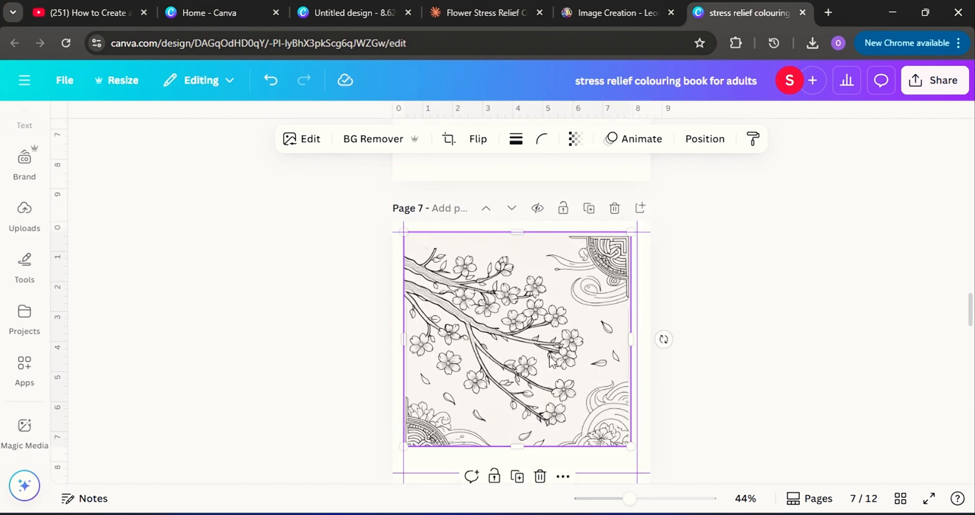
pyautogui.scroll(-2, 569, 358)
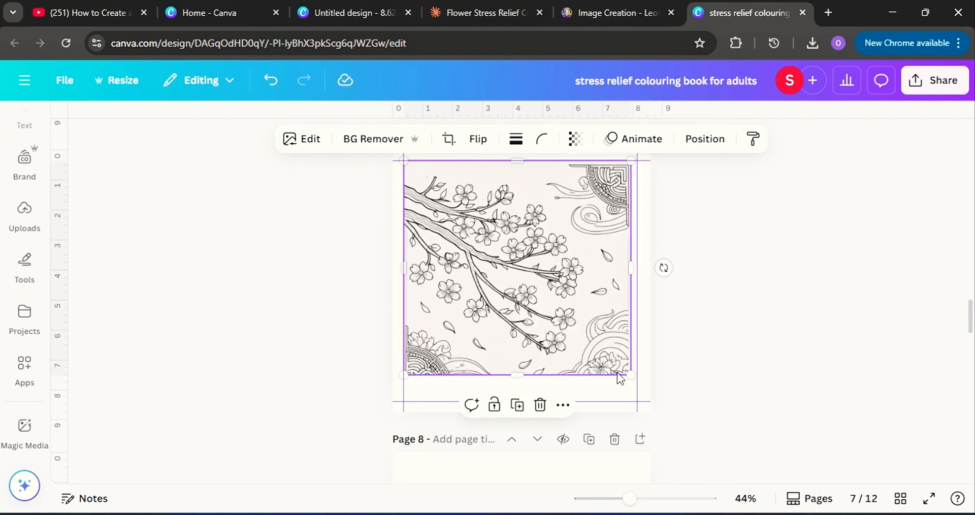
pyautogui.moveTo(632, 381)
pyautogui.mouseDown()
pyautogui.moveTo(633, 394)
pyautogui.moveTo(637, 382)
pyautogui.mouseUp()
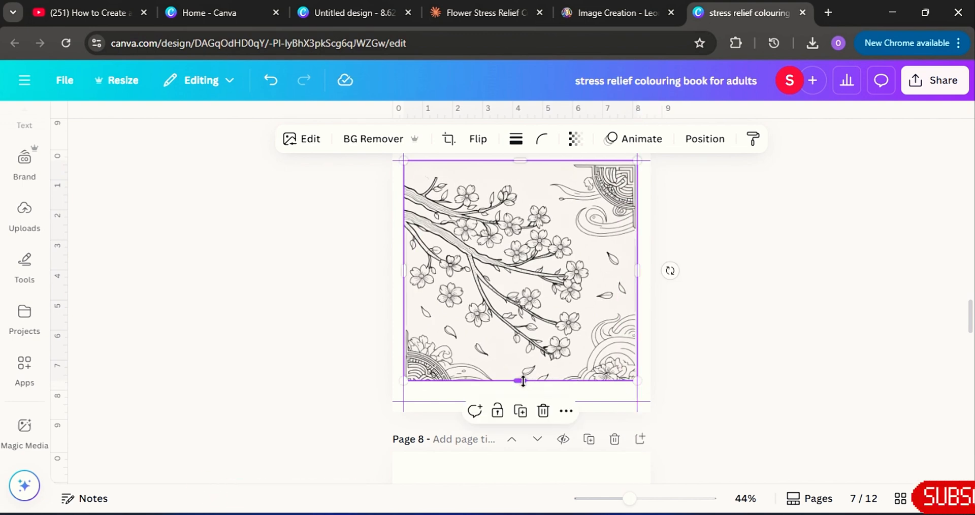
pyautogui.moveTo(520, 380); pyautogui.dragTo(520, 400)
pyautogui.scroll(2, 686, 330)
pyautogui.click(762, 294)
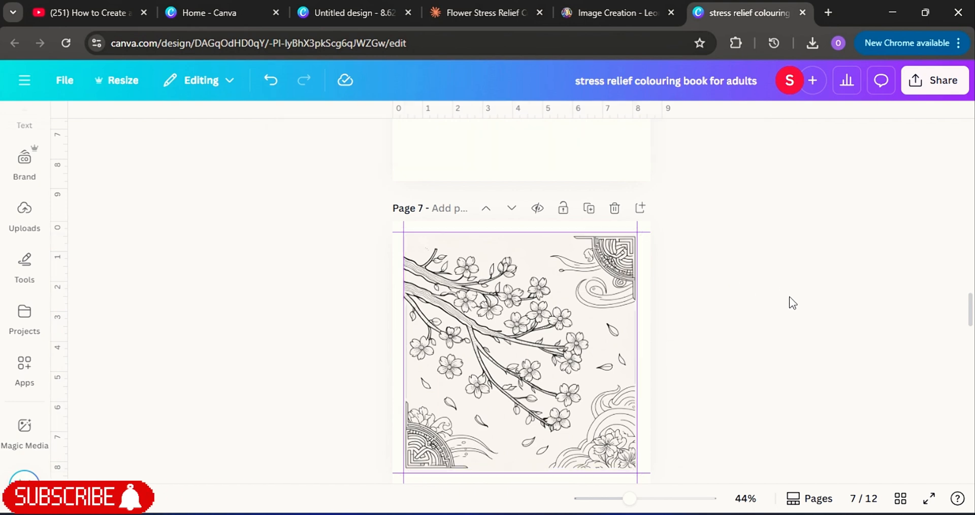
# Step: Look over the cherry blossom page and the blank pages that follow it
pyautogui.scroll(-4, 736, 351)
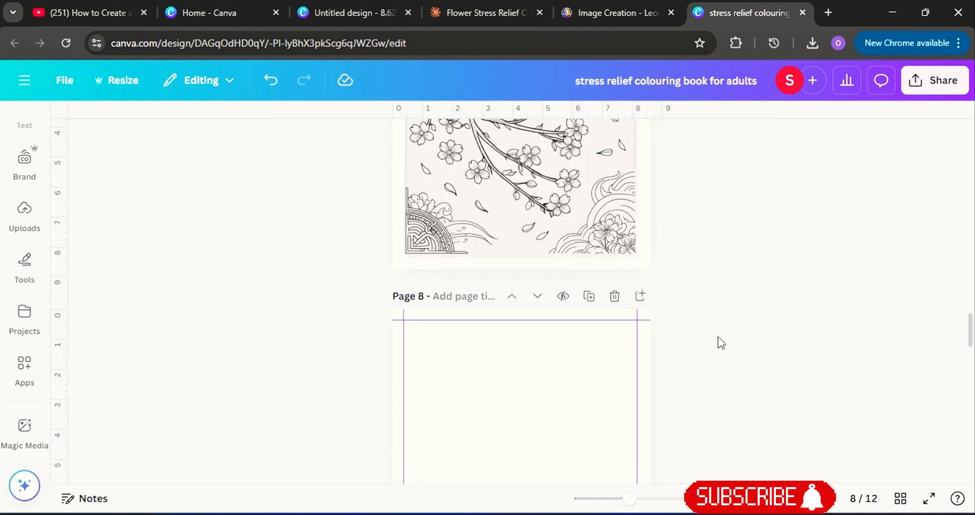
pyautogui.scroll(-6, 716, 335)
pyautogui.scroll(2, 705, 335)
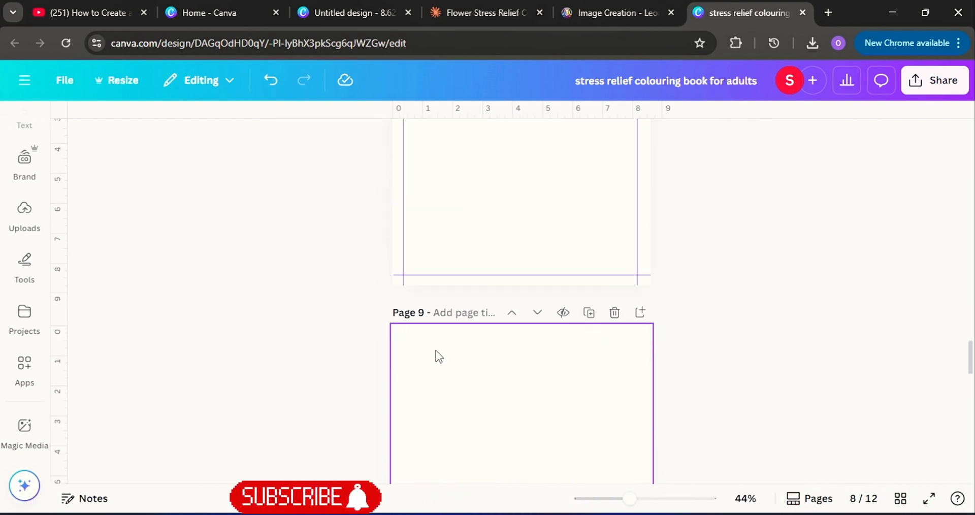
pyautogui.scroll(12, 633, 315)
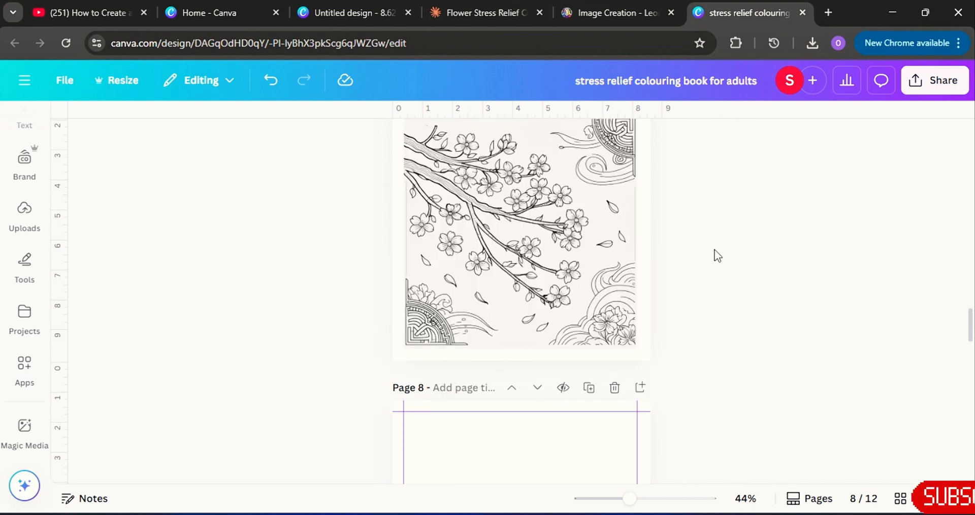
pyautogui.scroll(-16, 688, 303)
pyautogui.scroll(2, 574, 248)
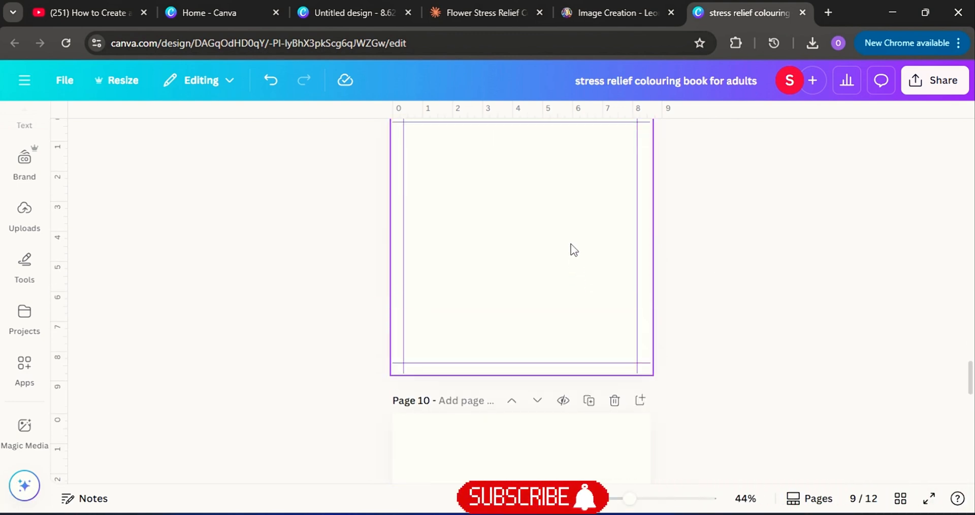
pyautogui.scroll(2, 574, 242)
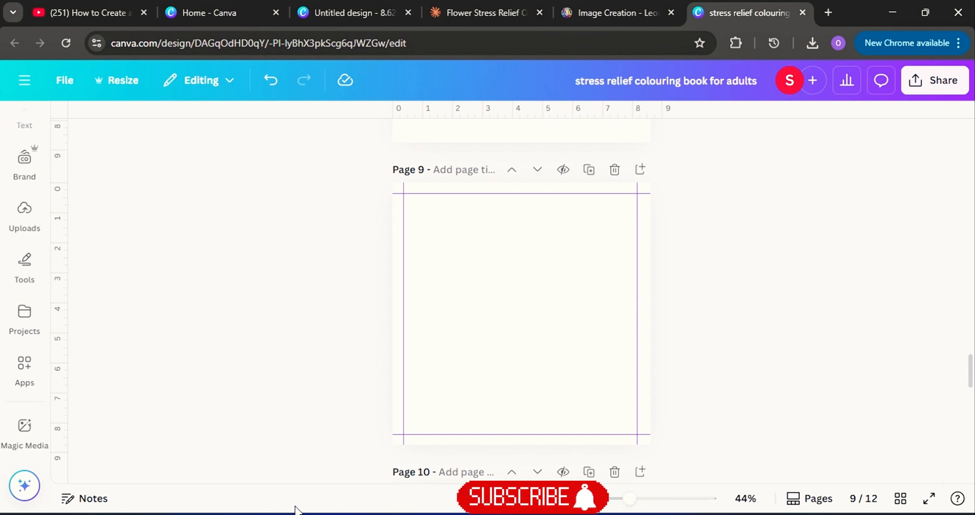
pyautogui.scroll(-3, 572, 249)
pyautogui.scroll(2, 572, 249)
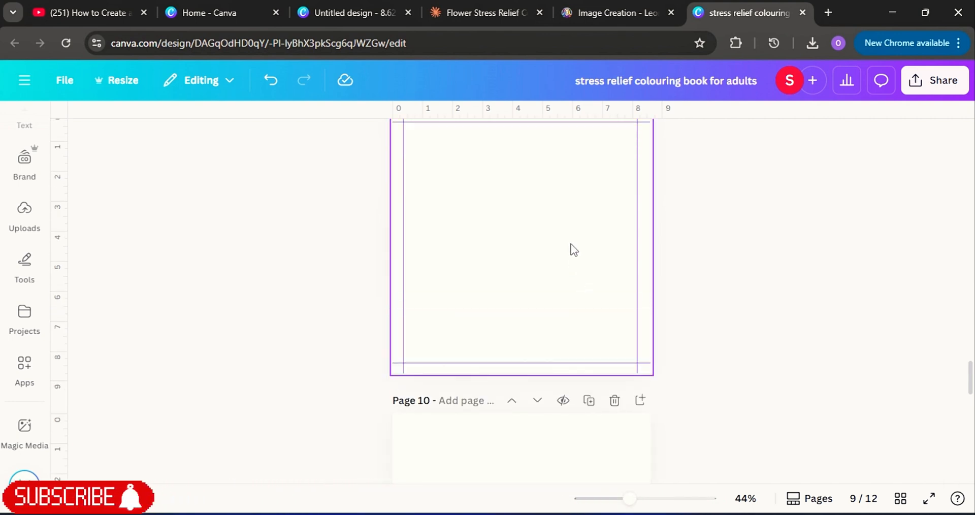
pyautogui.scroll(2, 572, 250)
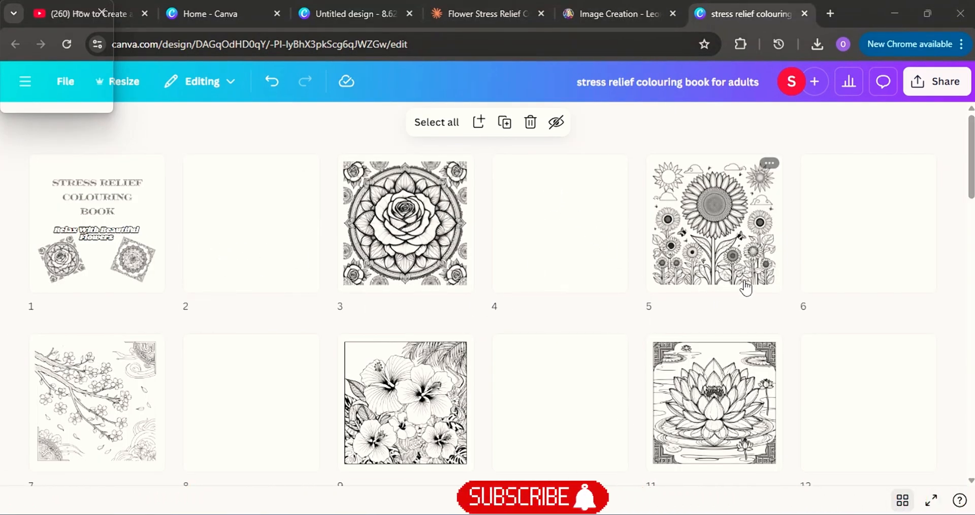
# Step: Review the page overview to check the order of flower illustrations and blank pages throughout the book
pyautogui.scroll(-3, 741, 226)
pyautogui.scroll(-3, 739, 312)
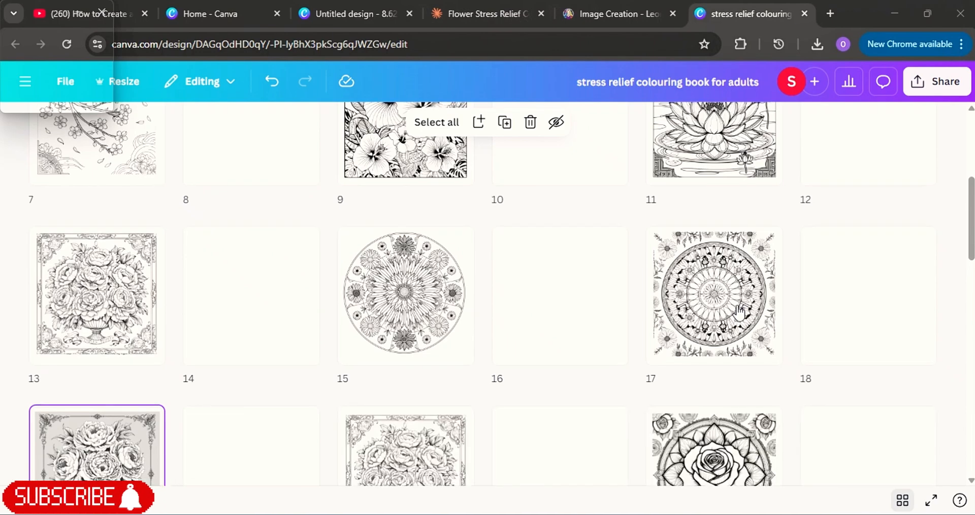
pyautogui.scroll(-4, 738, 312)
pyautogui.scroll(10, 739, 309)
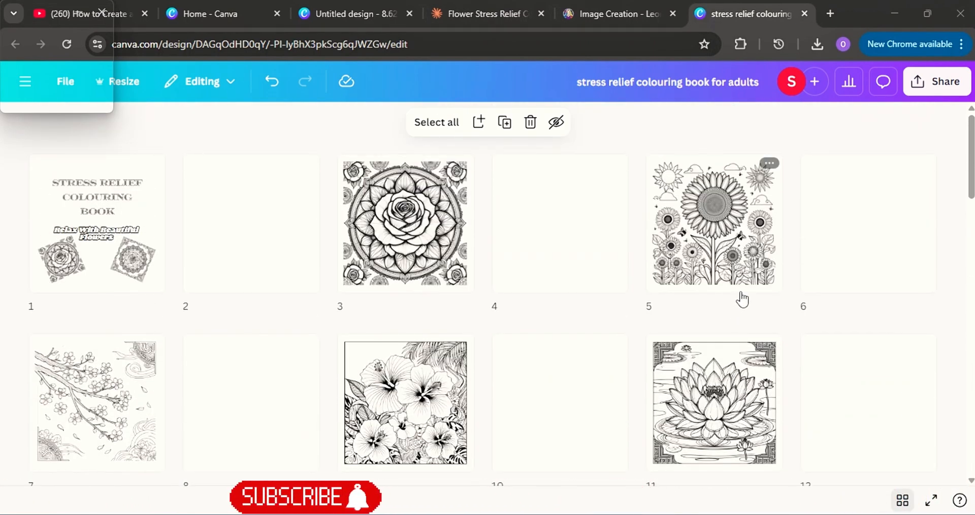
pyautogui.scroll(-2, 740, 306)
pyautogui.scroll(-2, 741, 304)
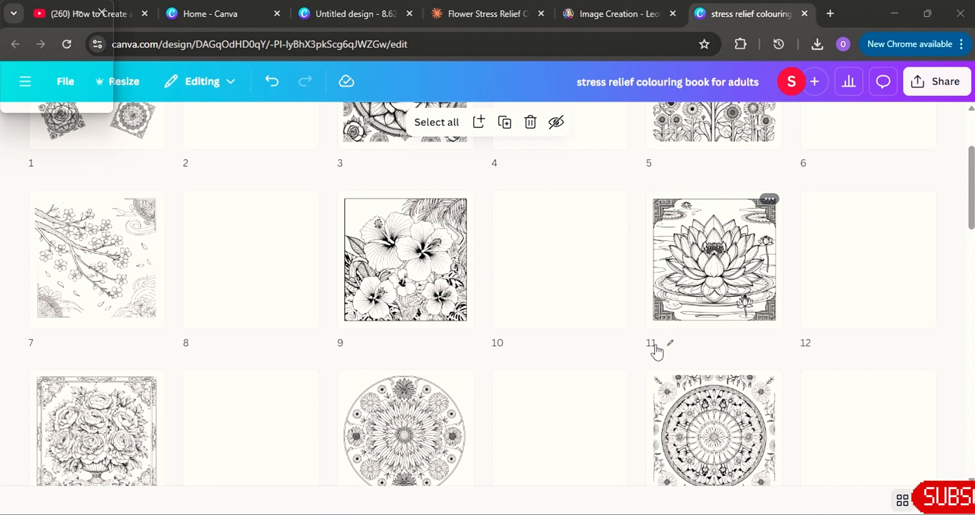
pyautogui.scroll(2, 670, 341)
pyautogui.scroll(2, 700, 350)
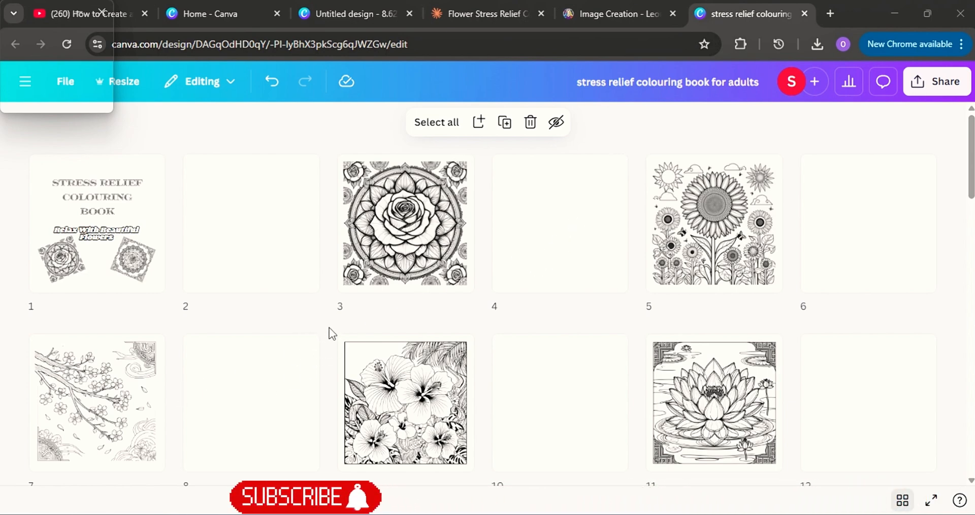
pyautogui.scroll(-5, 230, 355)
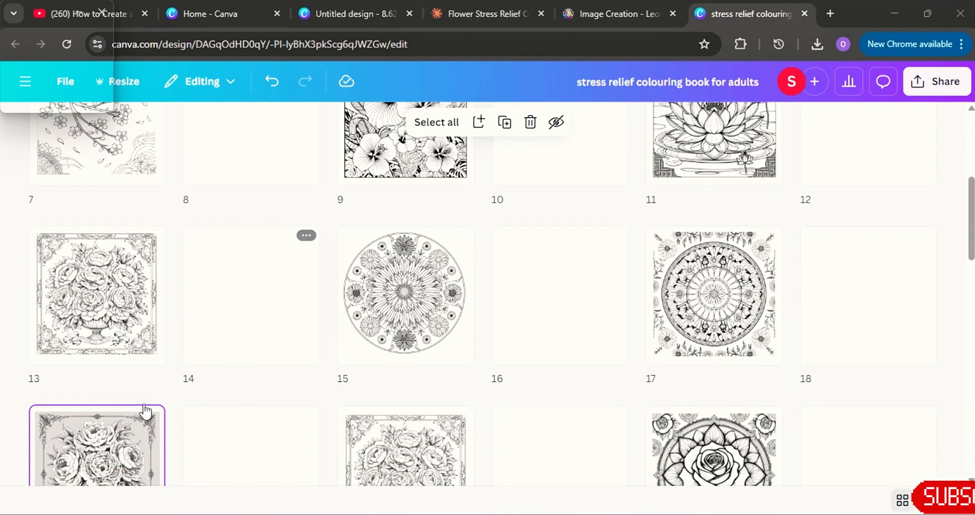
pyautogui.scroll(-2, 71, 466)
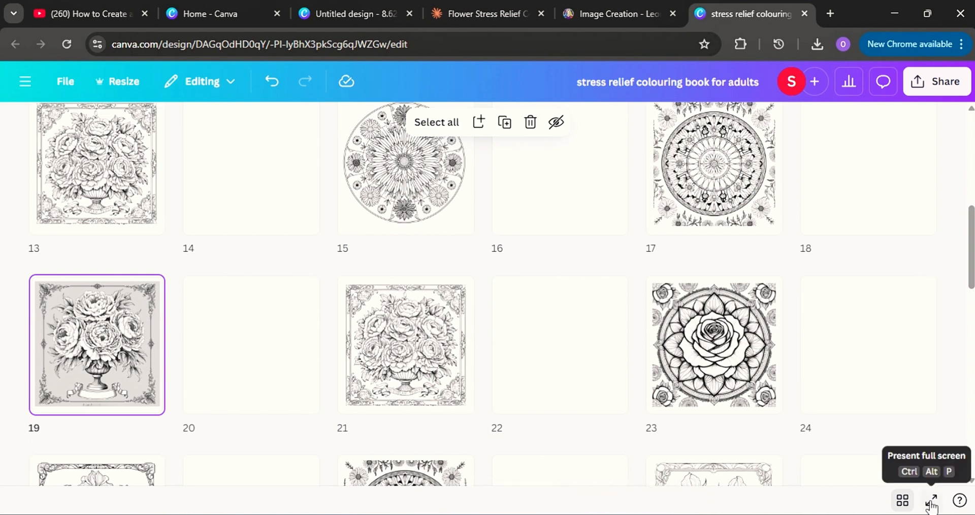
# Step: Return to page 19 in the editor and remove the grey background from the peony vase image
pyautogui.click(902, 501)
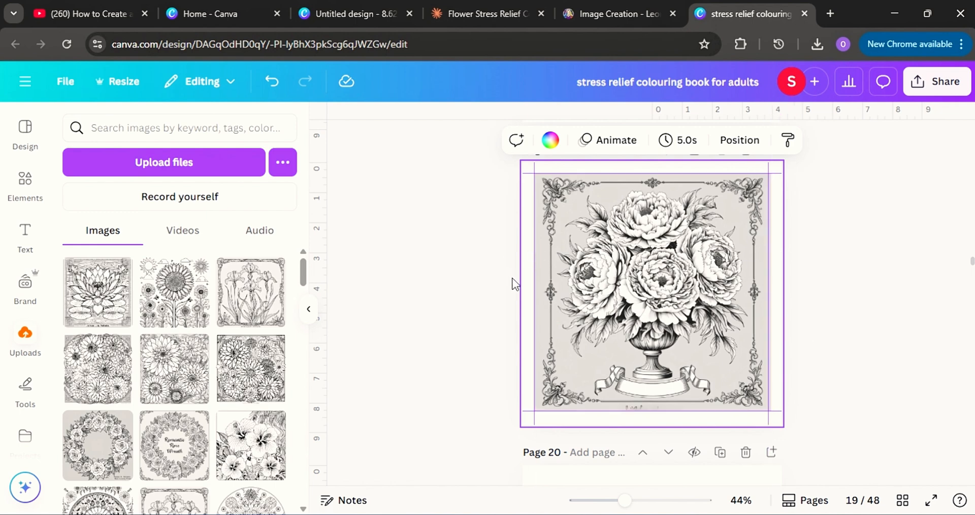
pyautogui.click(592, 285)
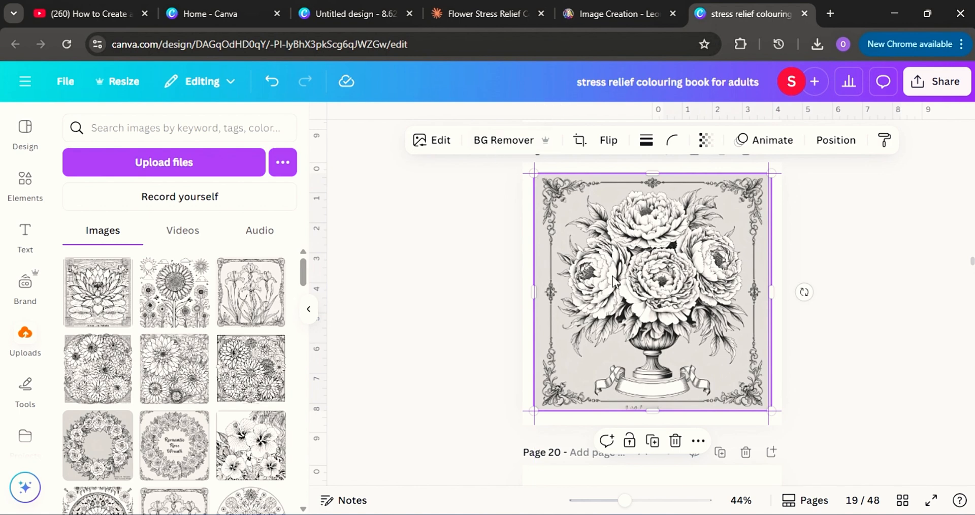
pyautogui.click(502, 138)
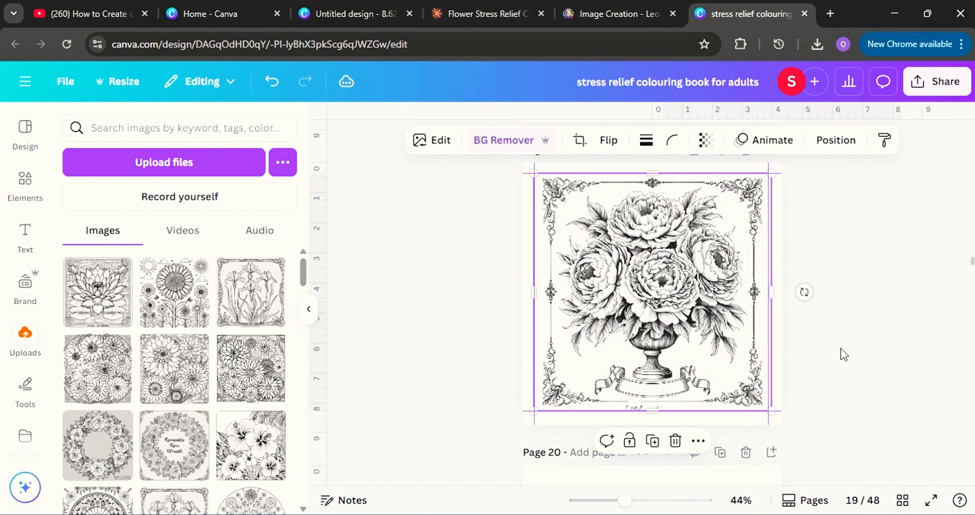
# Step: Compare the peony vase image on page 19 with the neighbouring pages up to page 21
pyautogui.scroll(-3, 823, 367)
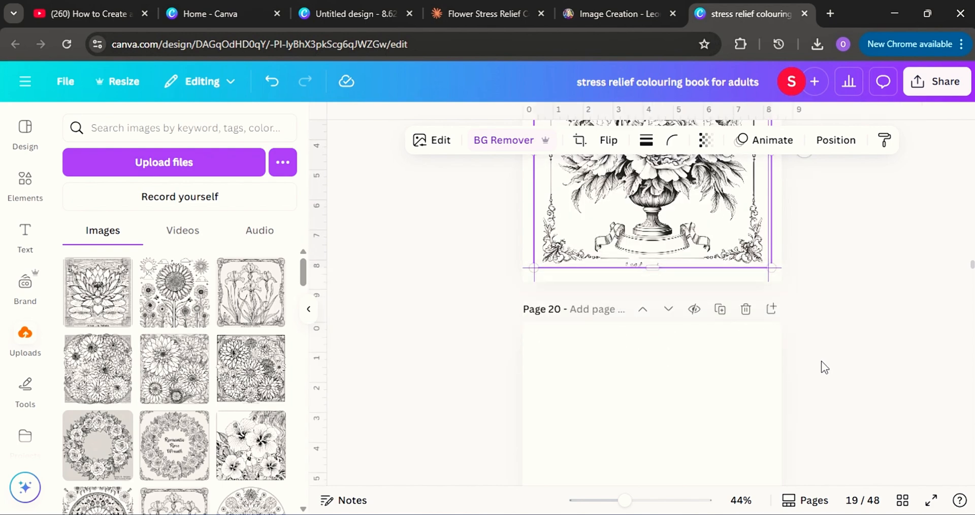
pyautogui.scroll(-13, 761, 322)
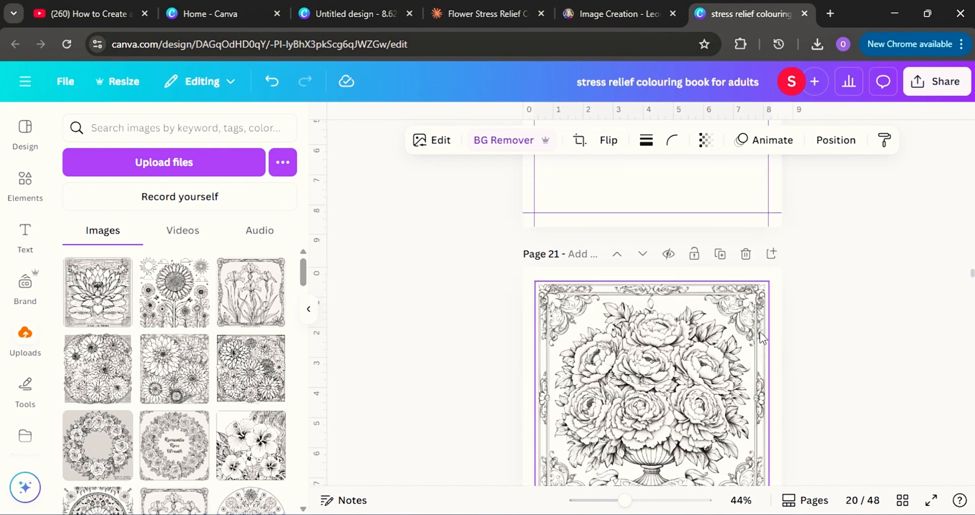
pyautogui.scroll(12, 749, 315)
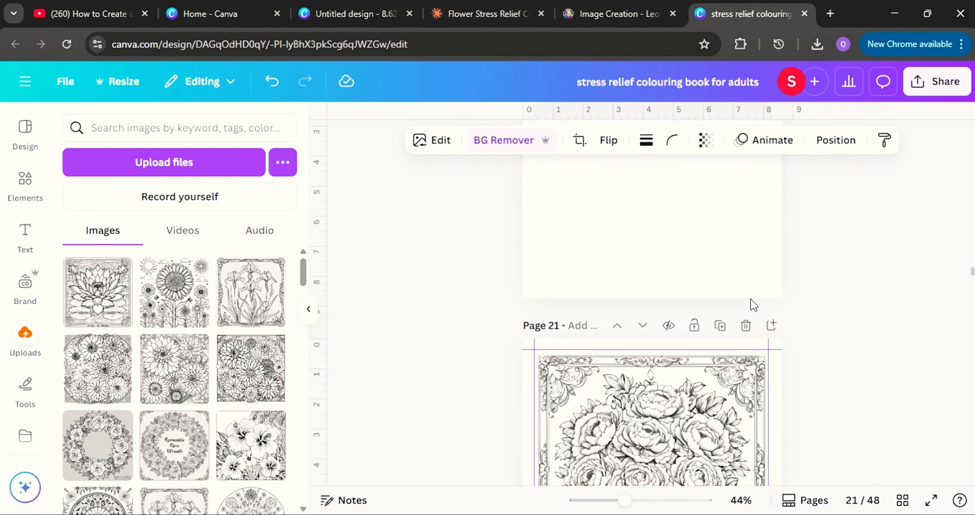
pyautogui.scroll(7, 751, 304)
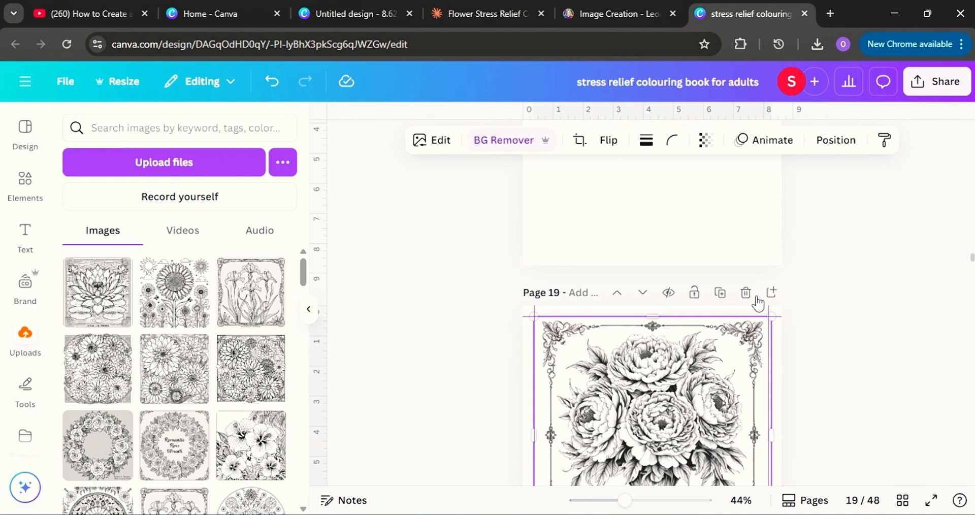
pyautogui.scroll(1, 711, 325)
pyautogui.scroll(-5, 814, 288)
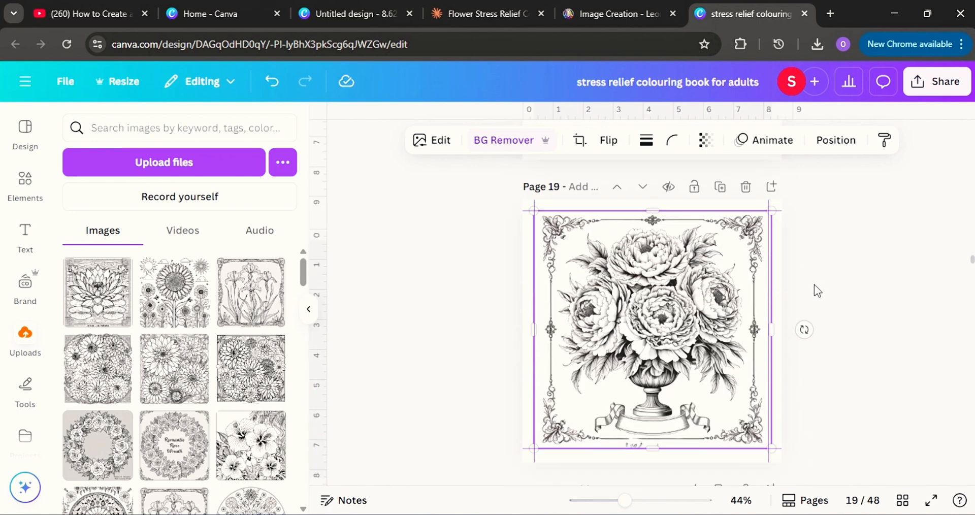
pyautogui.scroll(-5, 814, 284)
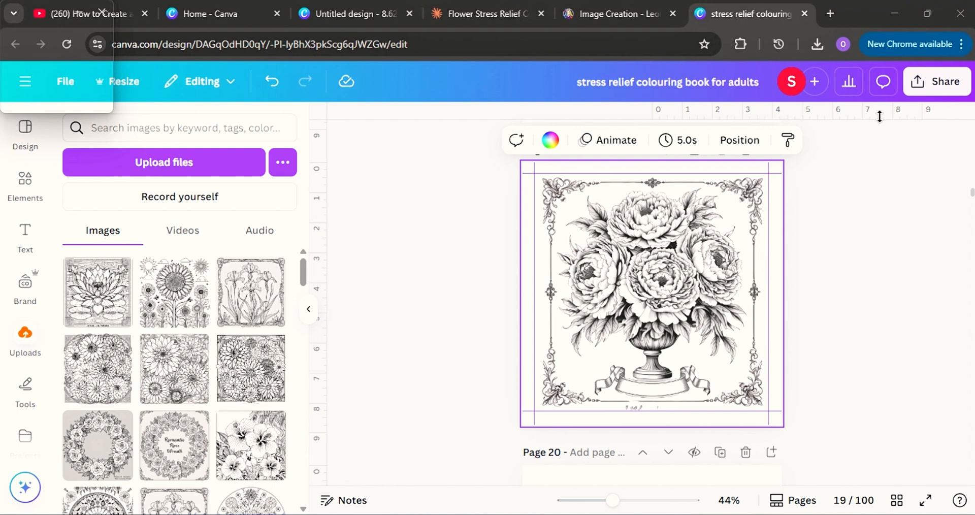
# Step: Download pages 1–100 of the colouring book as PDF Print with the RGB color profile
pyautogui.click(923, 84)
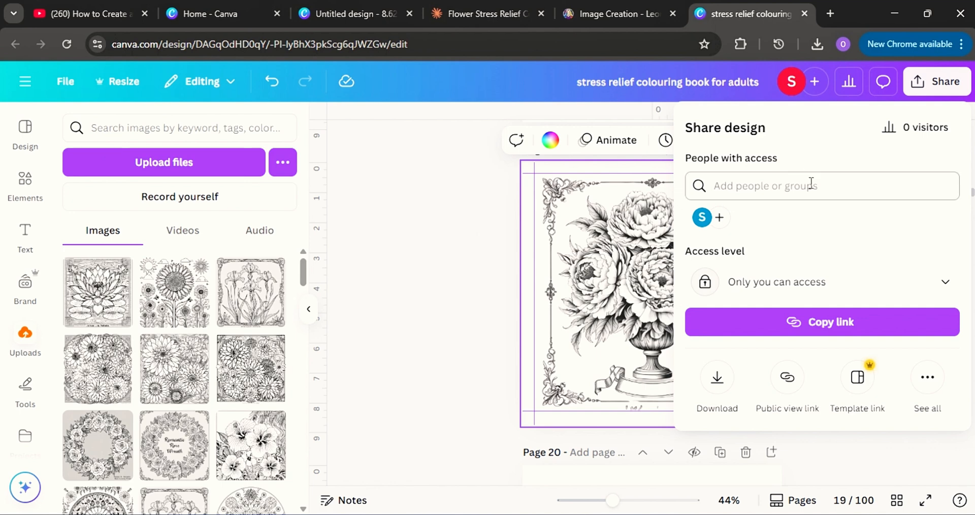
pyautogui.click(715, 376)
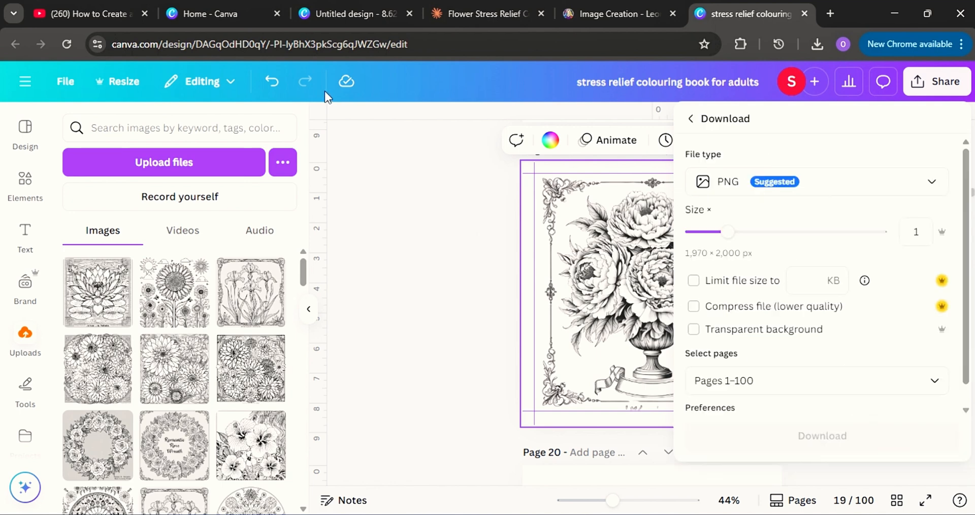
pyautogui.click(874, 191)
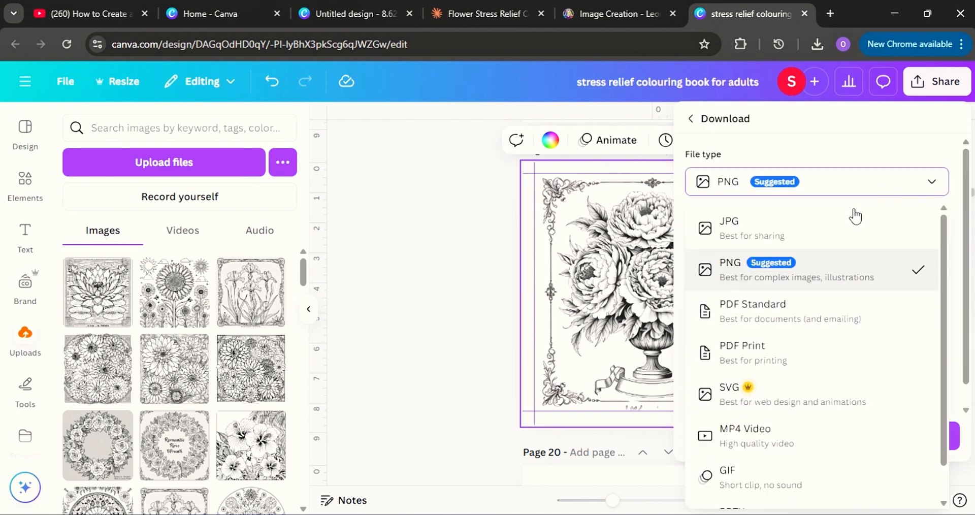
pyautogui.click(764, 356)
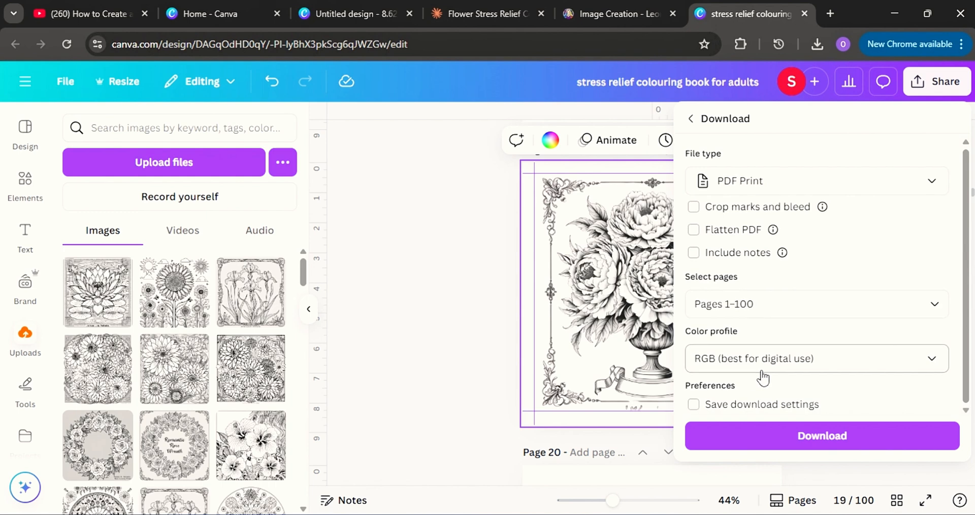
pyautogui.click(726, 449)
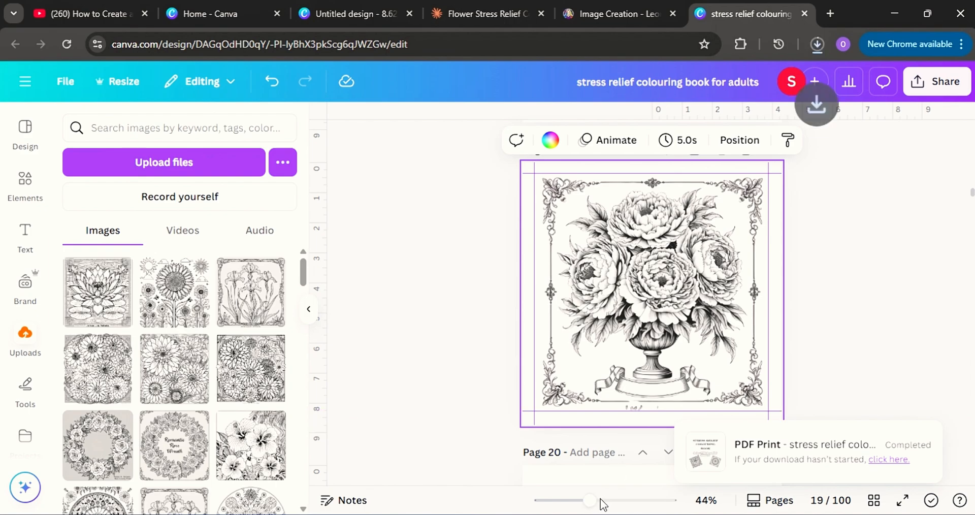
# Step: Switch to the Claude chat that holds the backend keywords for the flower colouring book
pyautogui.click(482, 14)
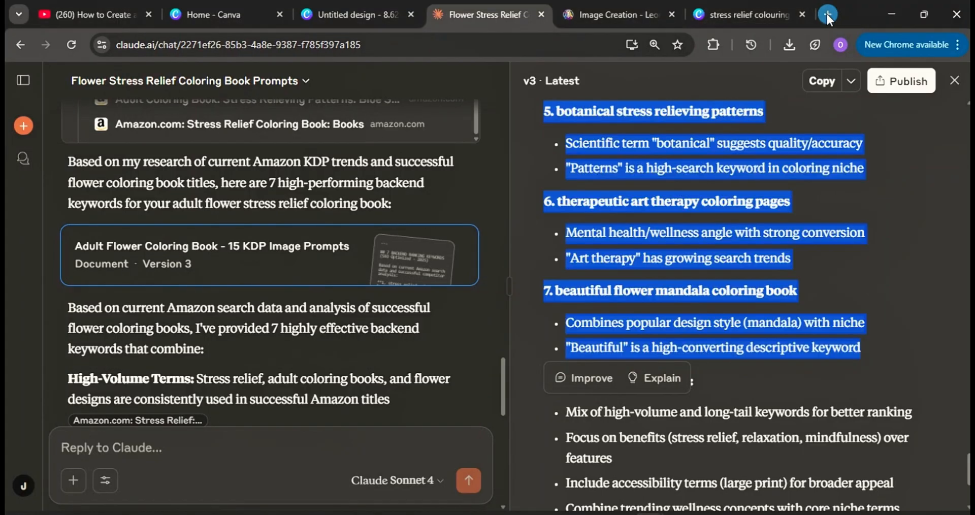
# Step: Open the KDP Cover Calculator in a new browser tab through a search for "amazon kdp calculator"
pyautogui.click(827, 14)
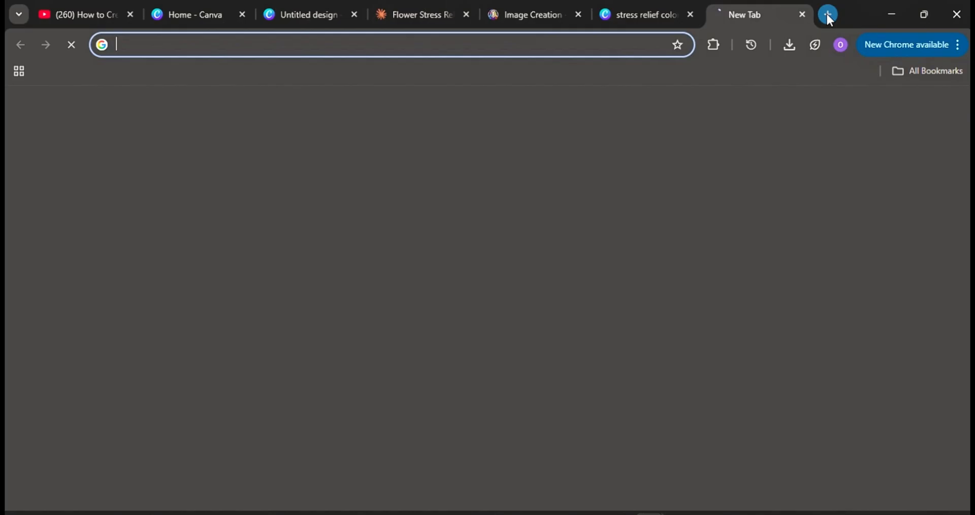
pyautogui.click(196, 39)
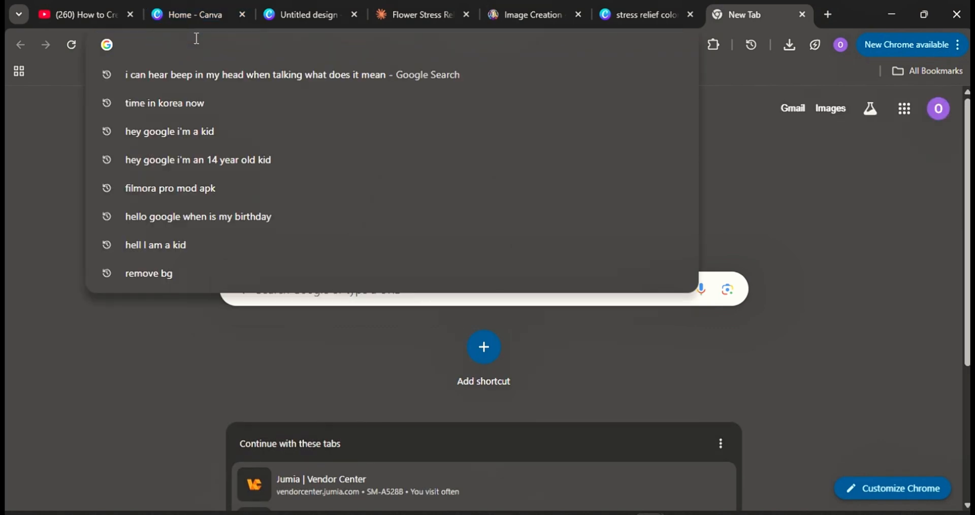
pyautogui.write('a')
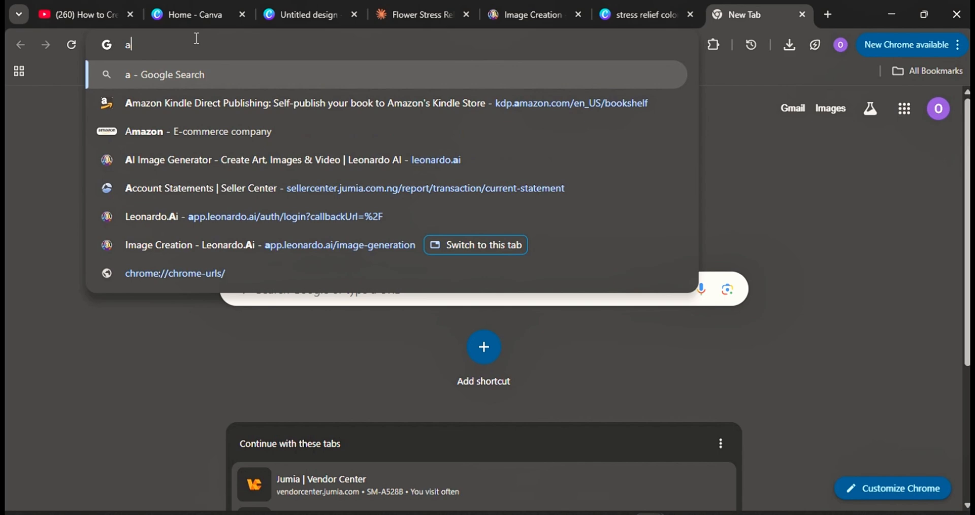
pyautogui.write('m')
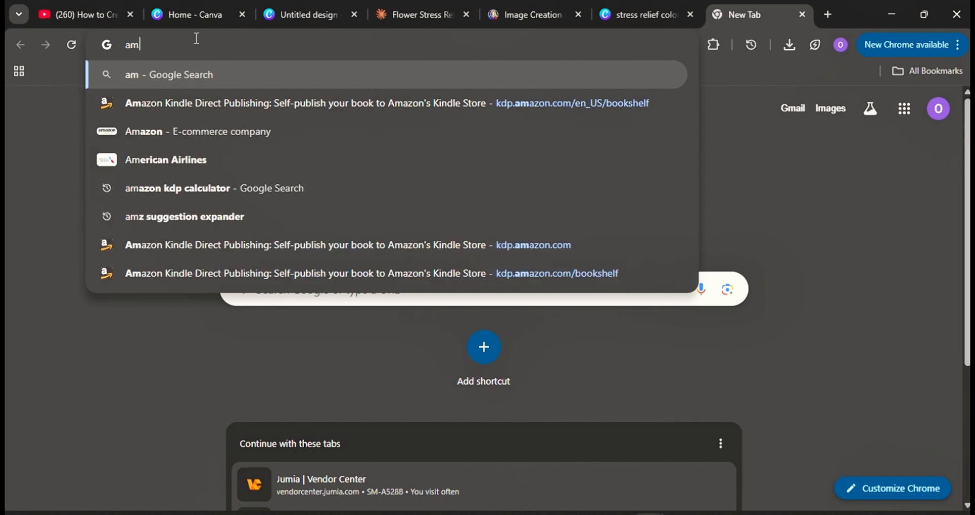
pyautogui.write('az')
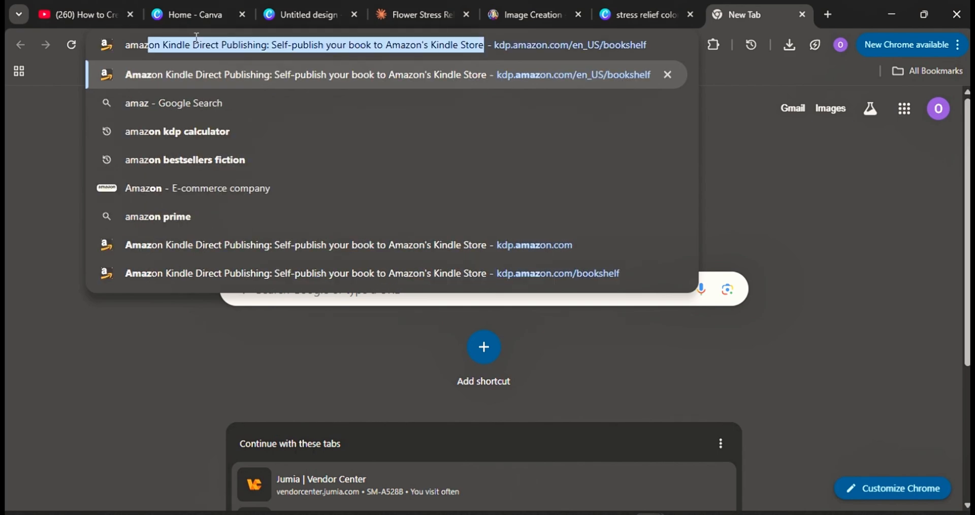
pyautogui.write('on')
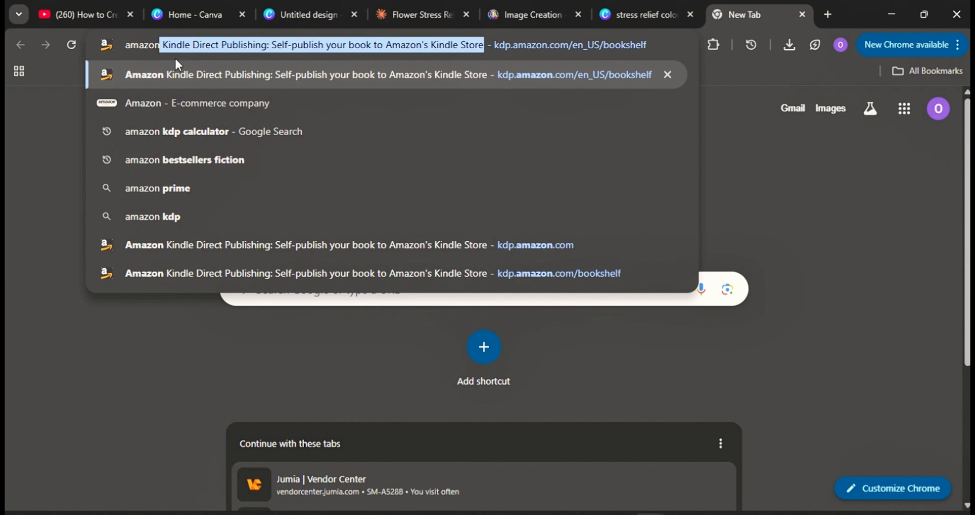
pyautogui.click(193, 135)
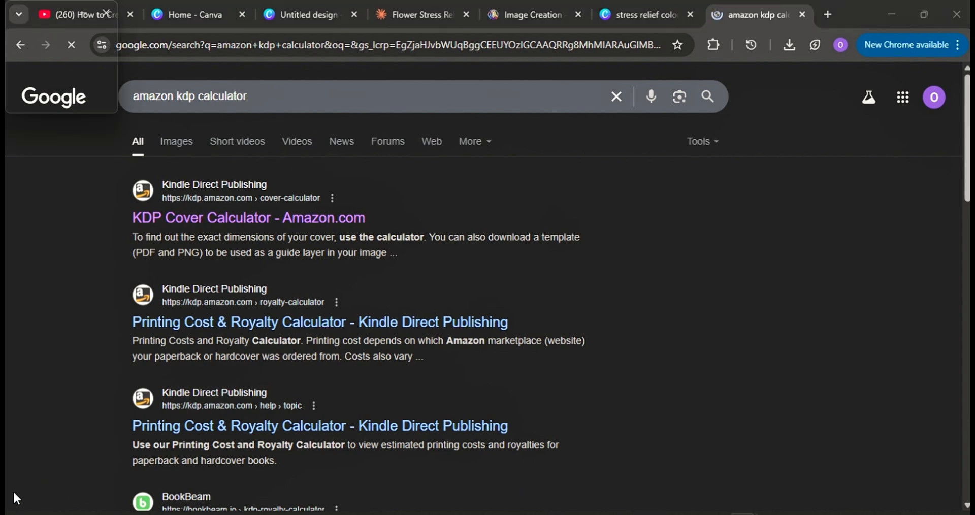
pyautogui.click(363, 222)
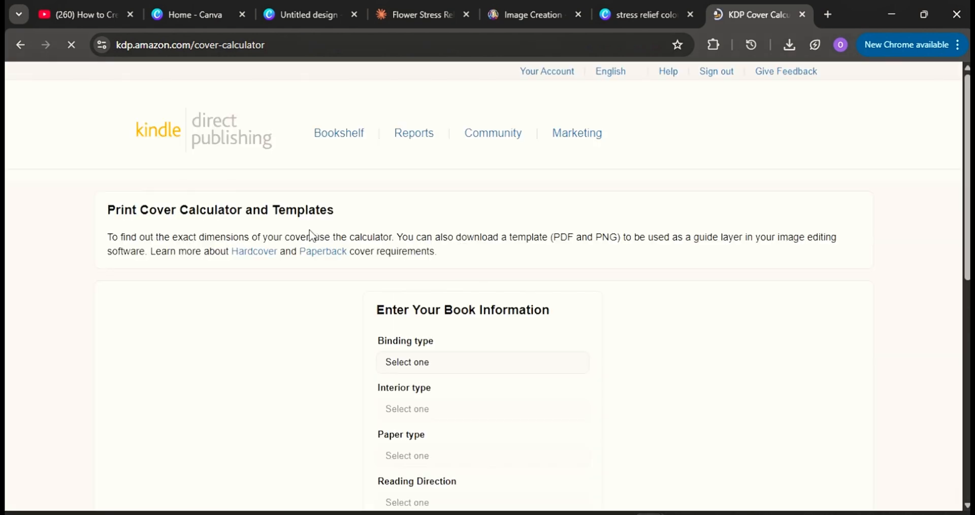
# Step: Set the book's binding type to Paperback, interior type to Black & white and paper type to White paper
pyautogui.scroll(-2, 598, 313)
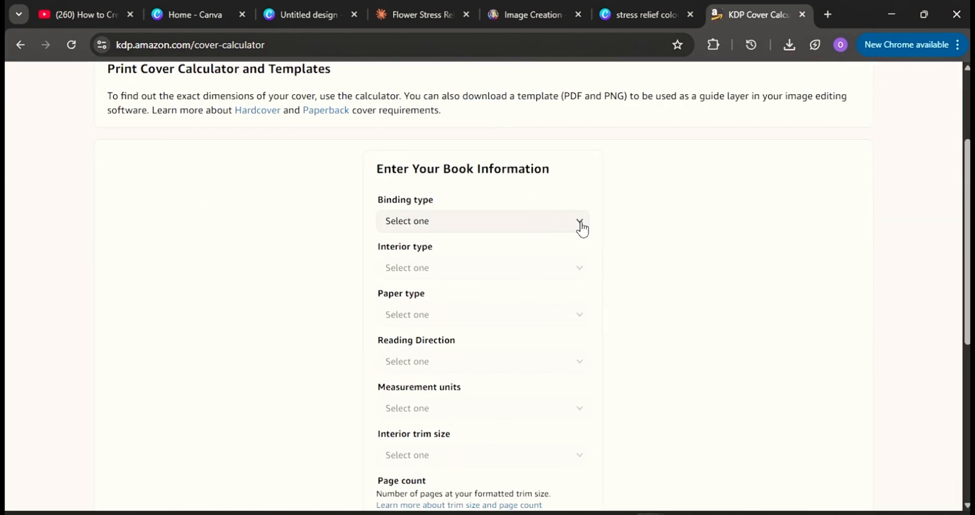
pyautogui.scroll(-4, 573, 238)
pyautogui.scroll(4, 573, 236)
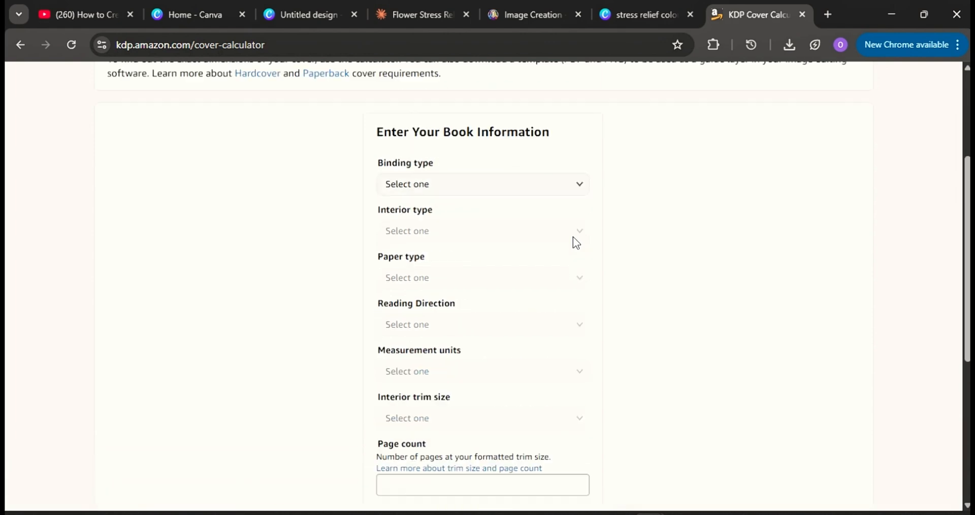
pyautogui.scroll(-4, 573, 236)
pyautogui.scroll(7, 572, 241)
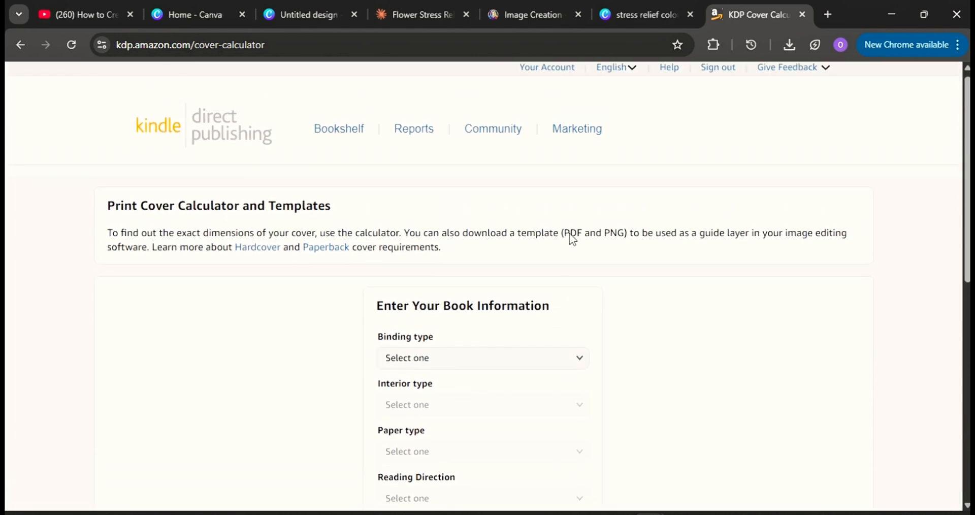
pyautogui.scroll(-4, 571, 244)
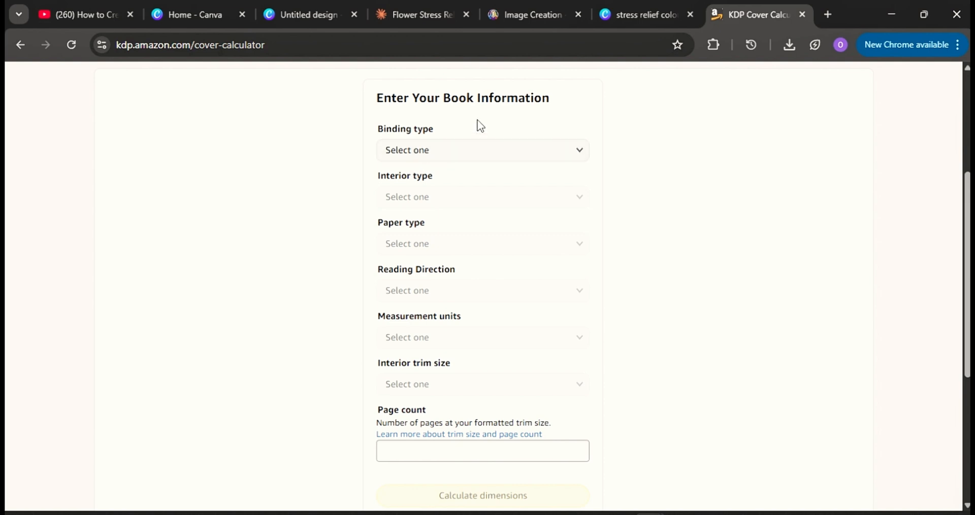
pyautogui.click(558, 157)
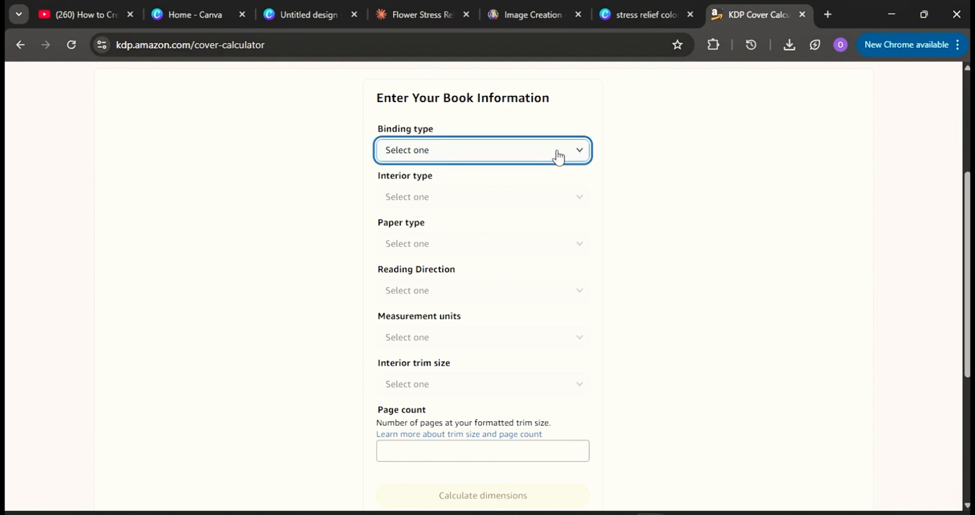
pyautogui.click(421, 169)
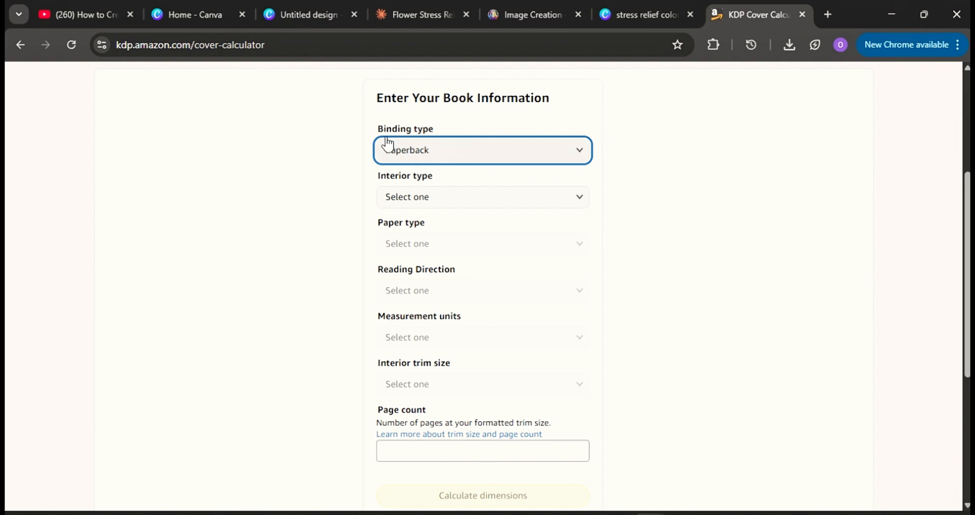
pyautogui.click(580, 205)
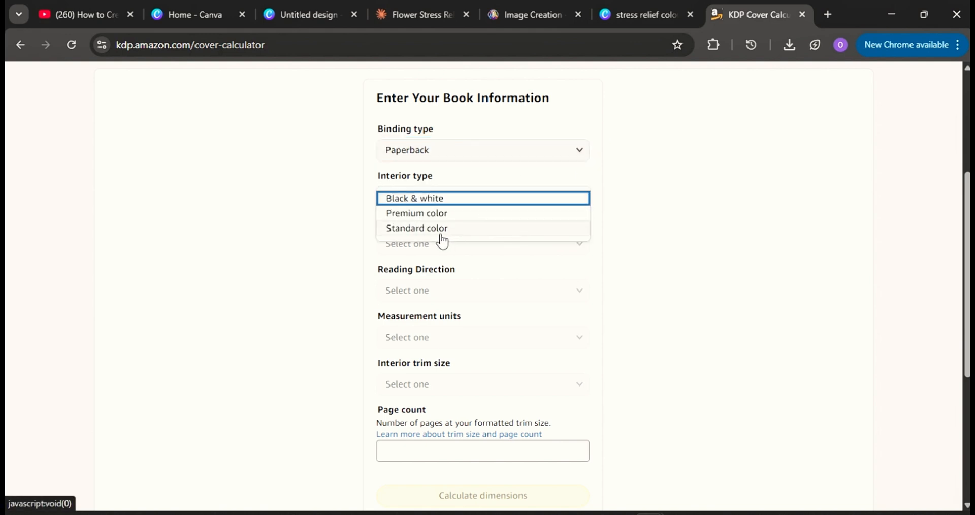
pyautogui.click(471, 199)
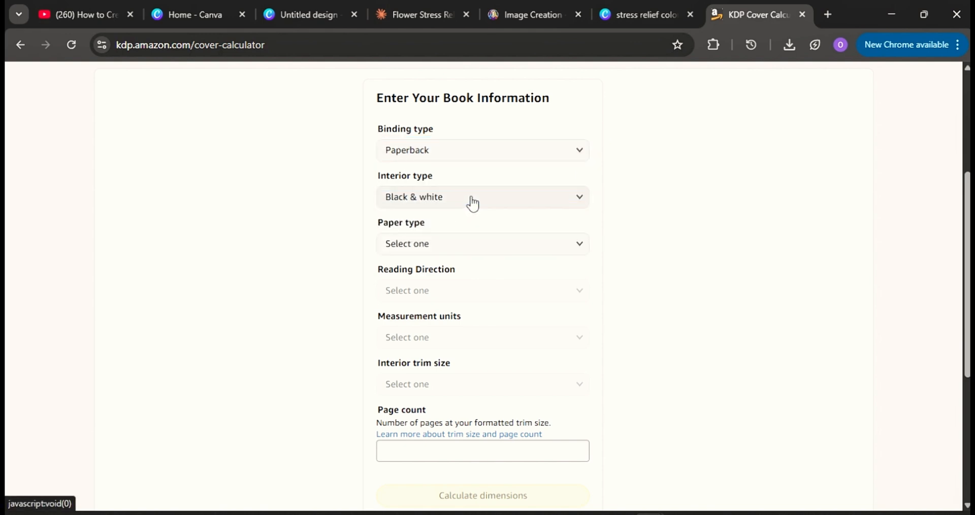
pyautogui.click(558, 251)
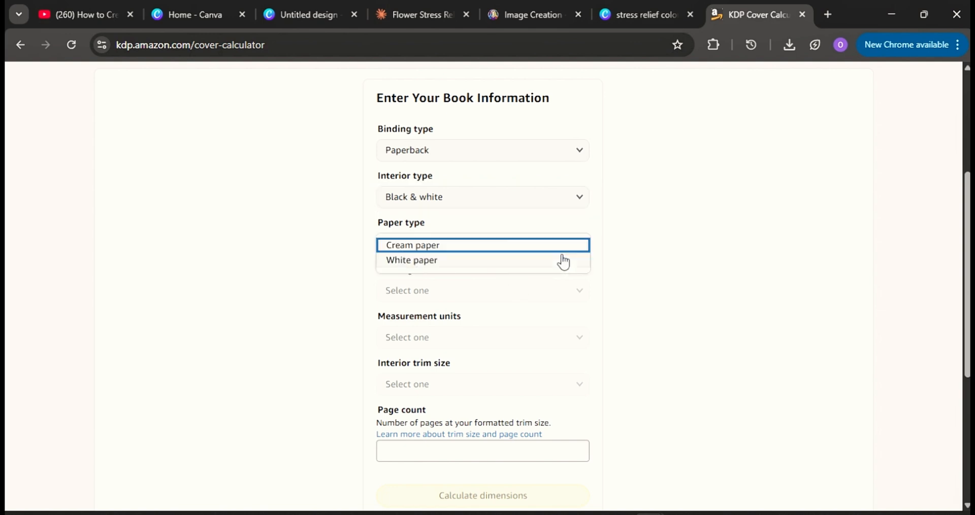
pyautogui.click(459, 261)
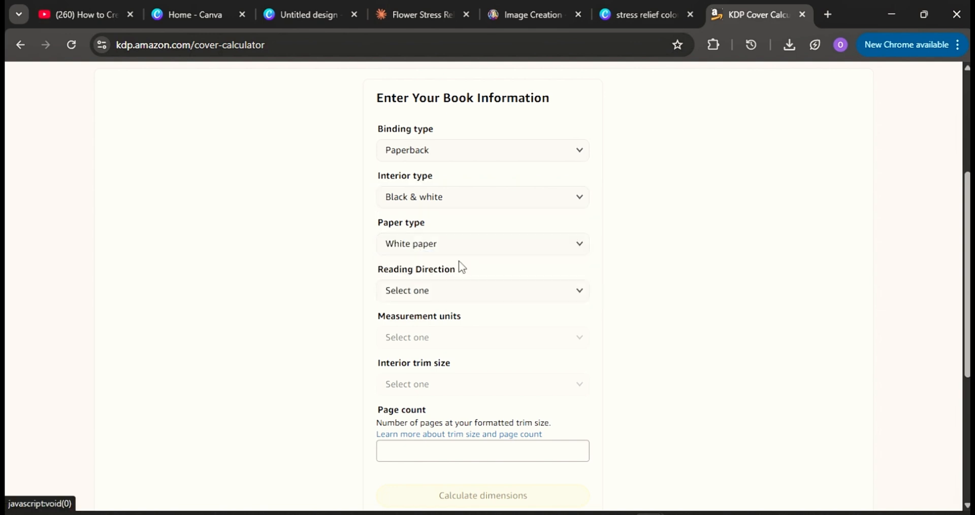
# Step: Set the reading direction to Left to Right, measurement units to Inches and interior trim size to 8.5 x 8.5 in
pyautogui.click(556, 299)
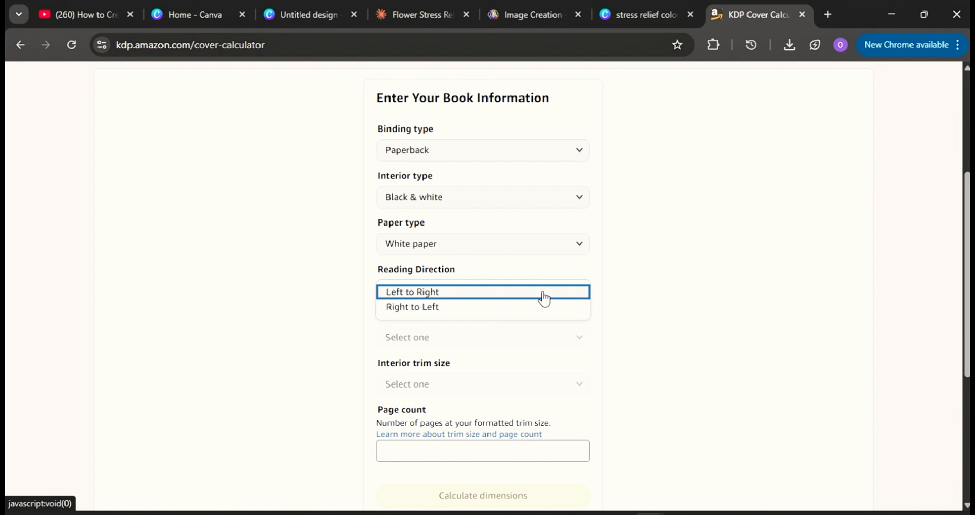
pyautogui.click(504, 298)
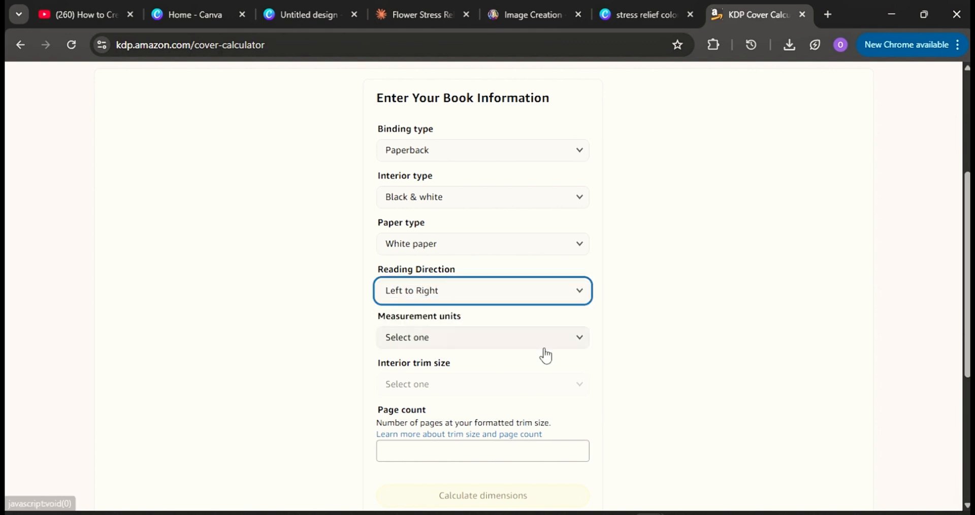
pyautogui.click(574, 339)
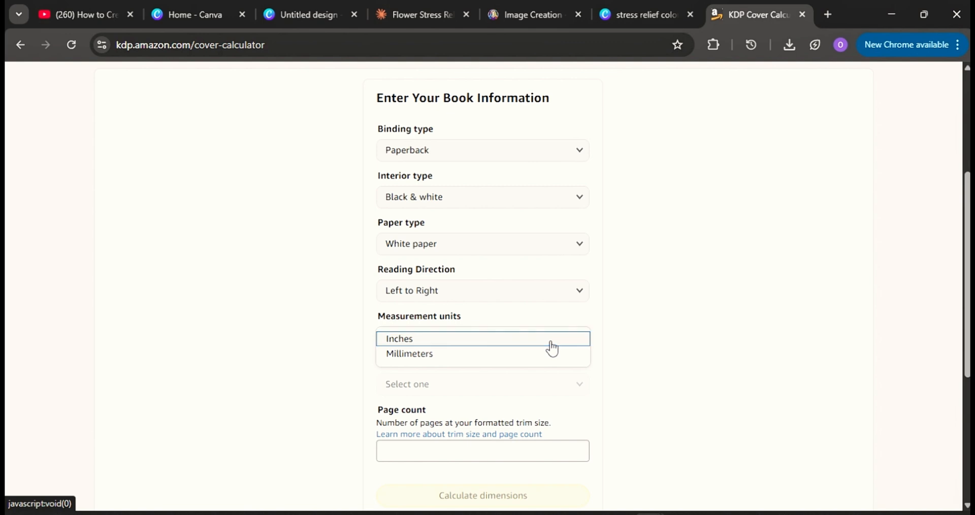
pyautogui.click(555, 342)
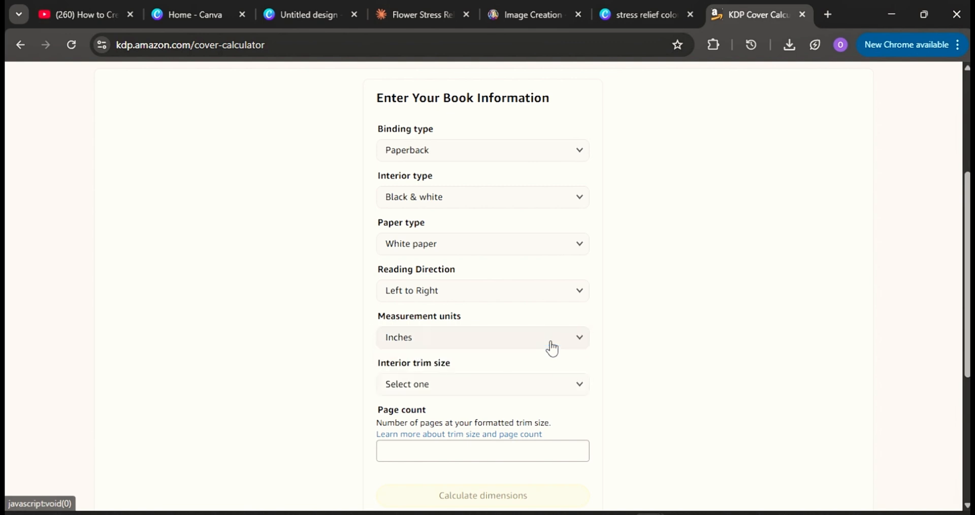
pyautogui.click(580, 403)
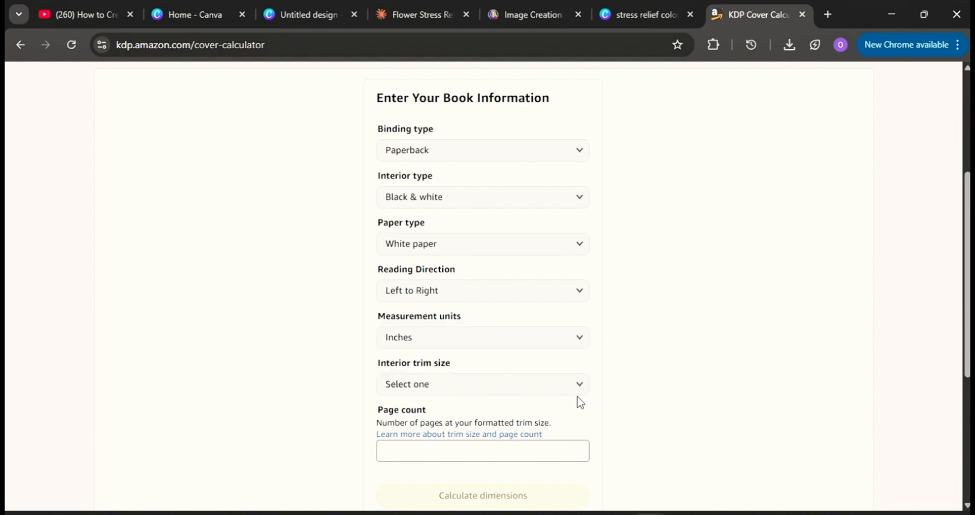
pyautogui.click(579, 389)
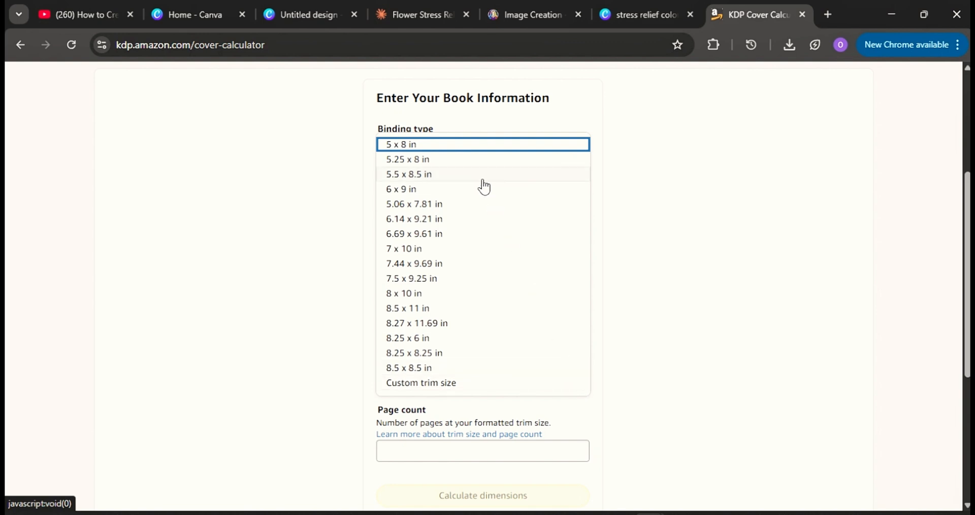
pyautogui.click(417, 367)
# Step: Set the page count to 100 and calculate the cover dimensions
pyautogui.scroll(-3, 535, 335)
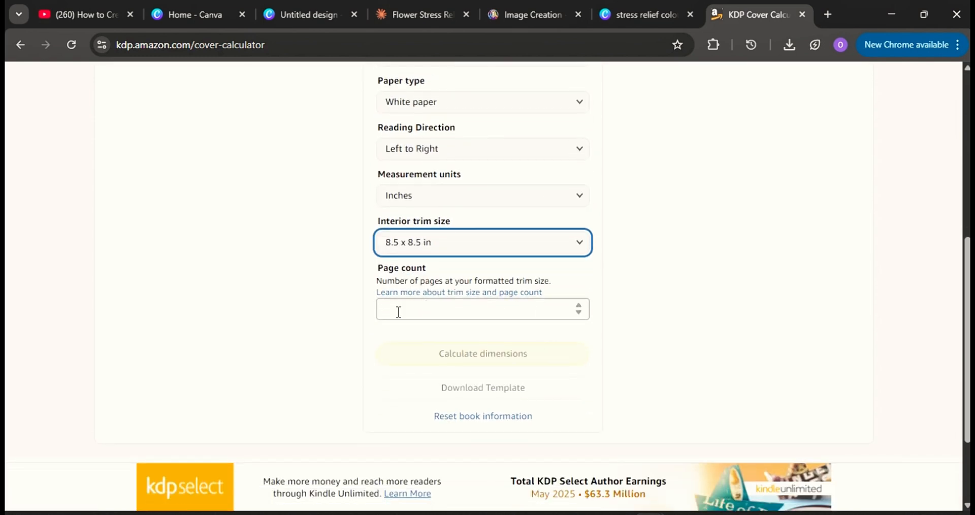
pyautogui.click(398, 311)
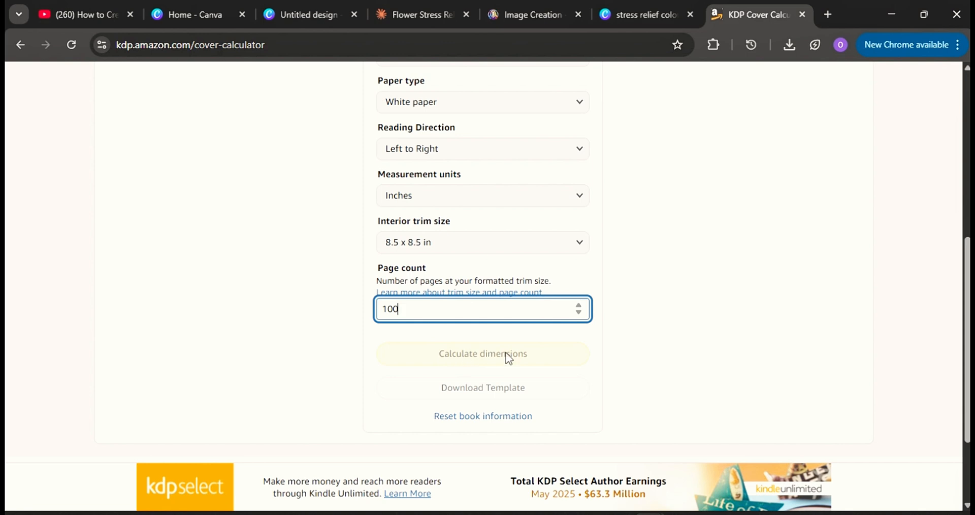
pyautogui.scroll(-2, 523, 350)
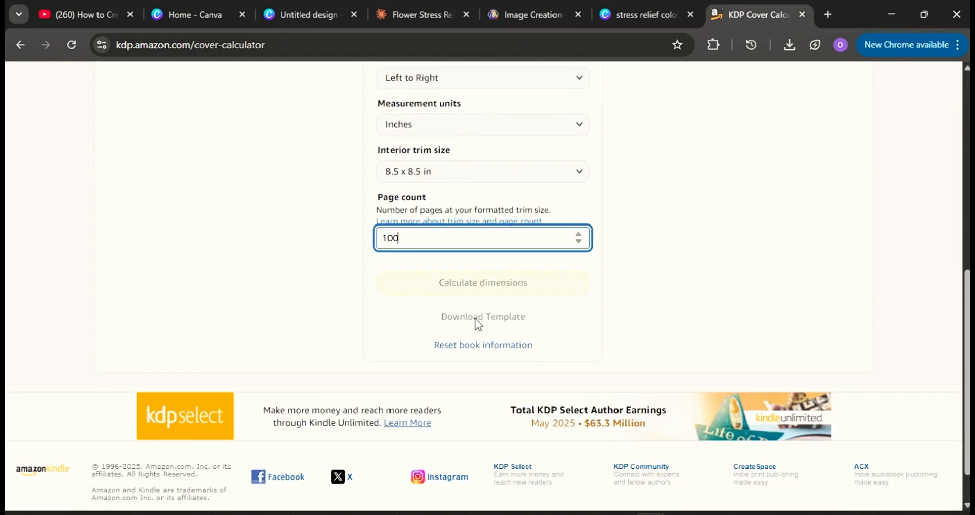
pyautogui.click(479, 284)
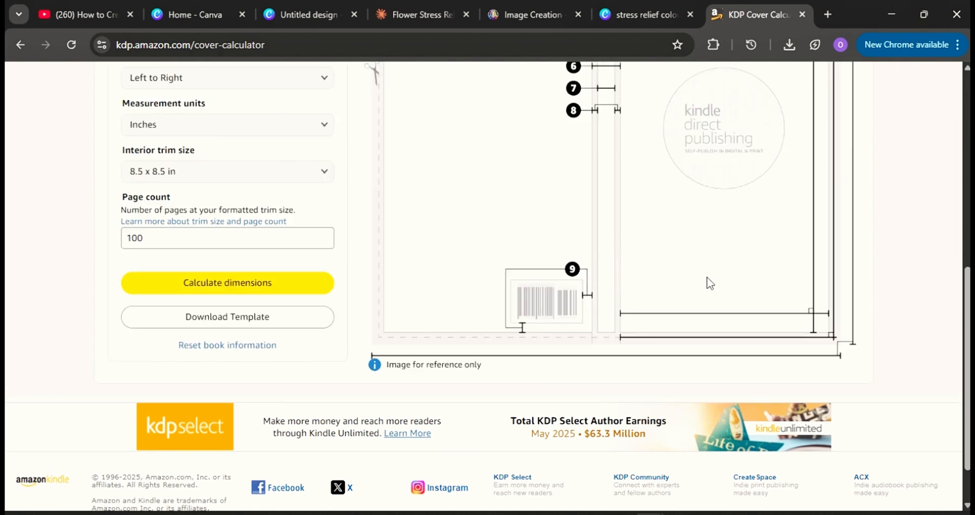
# Step: Review the calculated cover layout and download the paperback cover template
pyautogui.scroll(6, 705, 283)
pyautogui.scroll(-7, 646, 290)
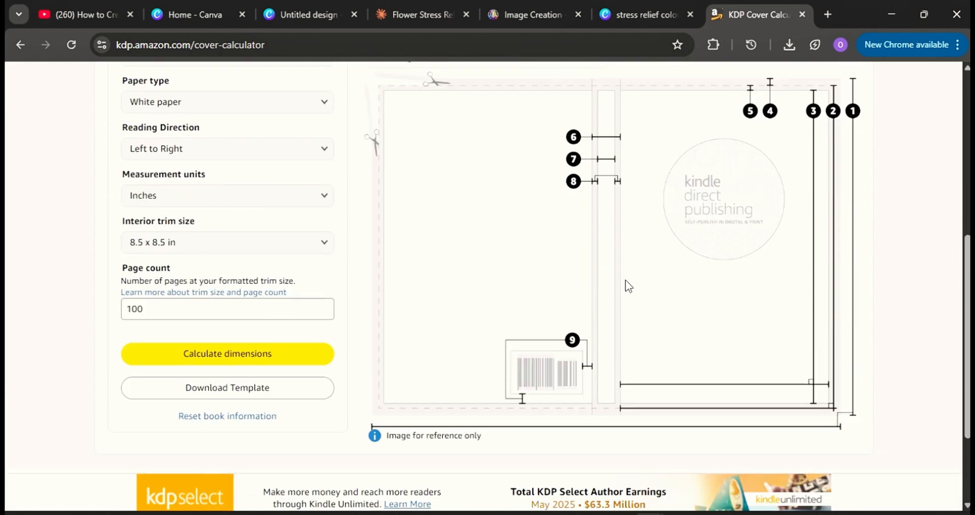
pyautogui.scroll(4, 622, 276)
pyautogui.scroll(-2, 537, 284)
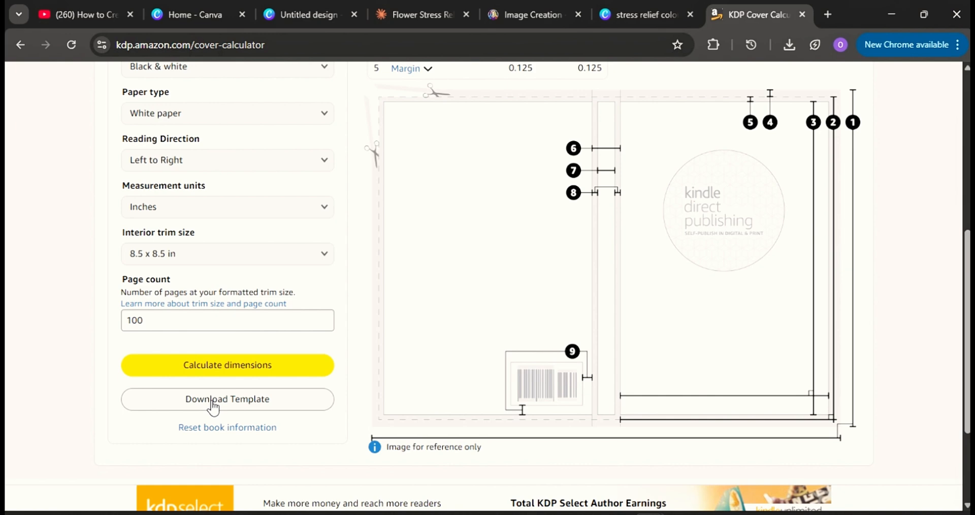
pyautogui.click(212, 402)
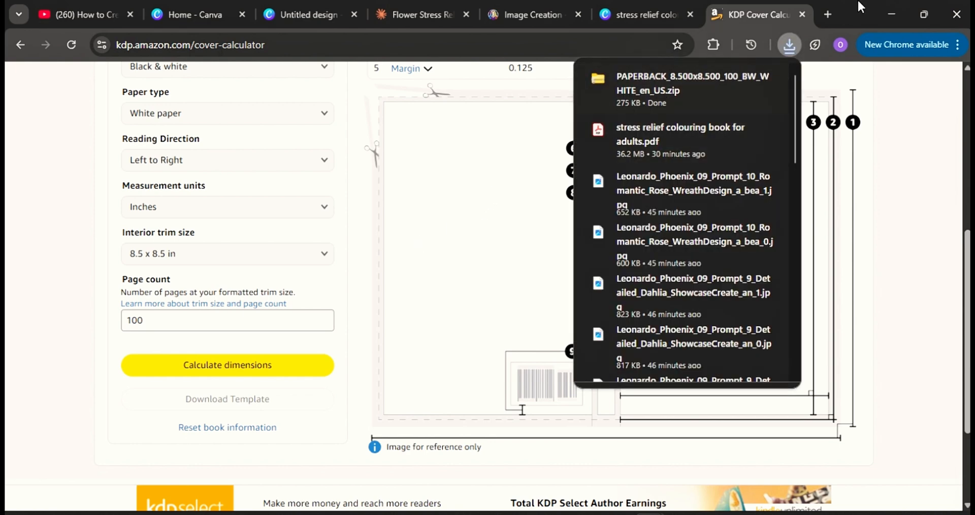
# Step: Switch to the Canva home page and clear the custom design's width and height values
pyautogui.click(191, 11)
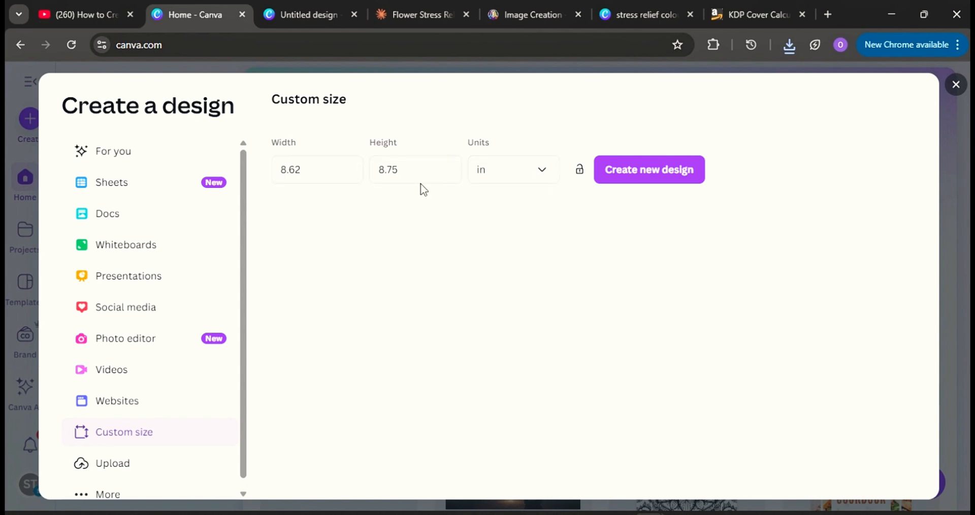
pyautogui.click(327, 172)
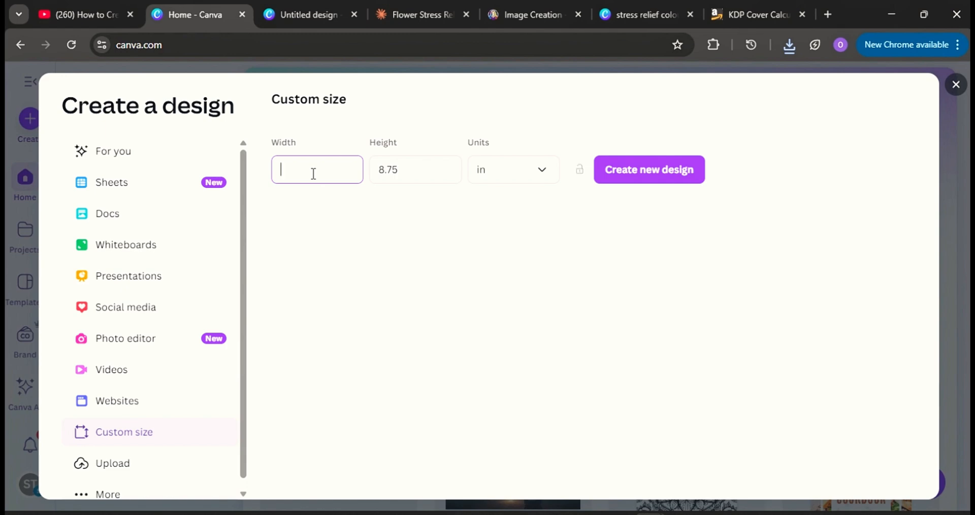
pyautogui.click(421, 178)
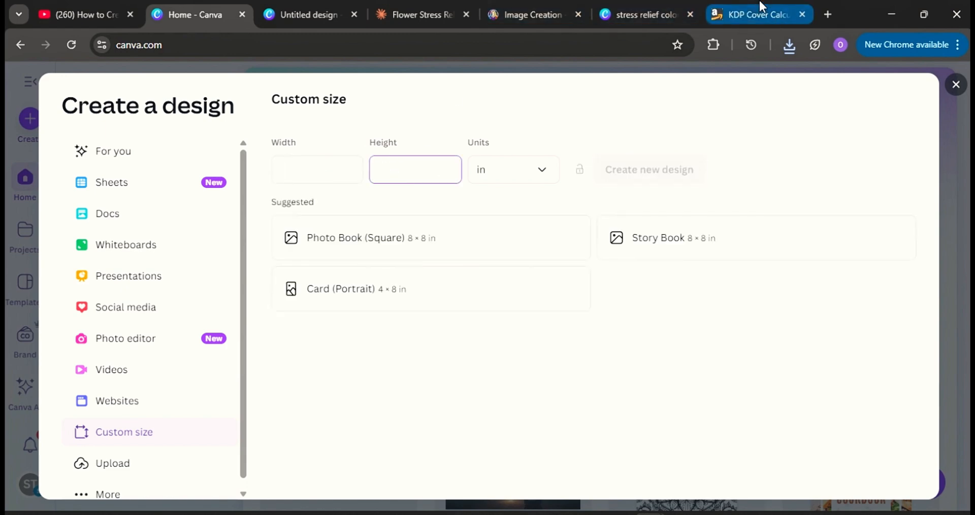
# Step: Copy the Full Cover width of 17.475 in from the KDP Cover Calculator into Canva's custom design width
pyautogui.click(754, 14)
pyautogui.scroll(4, 617, 265)
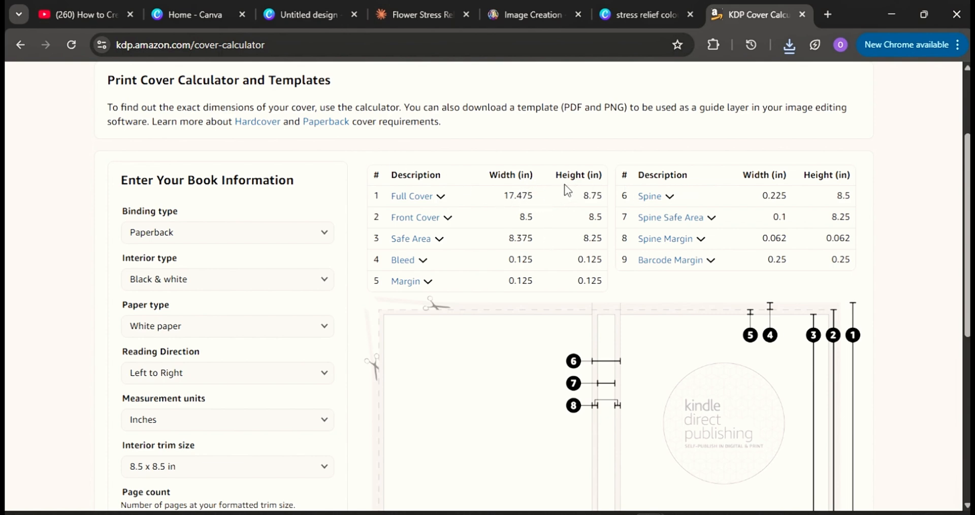
pyautogui.moveTo(536, 197); pyautogui.dragTo(502, 196)
pyautogui.rightClick(520, 194)
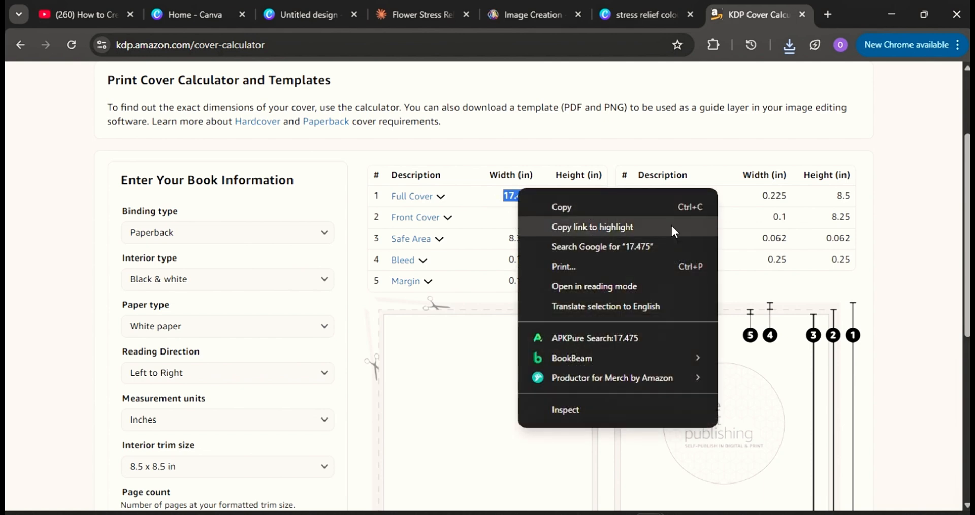
pyautogui.click(580, 204)
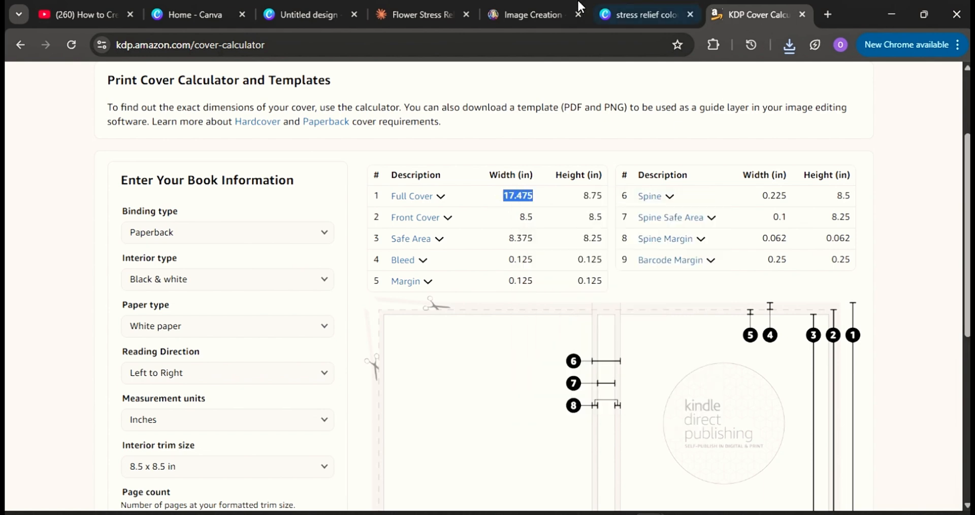
pyautogui.click(187, 13)
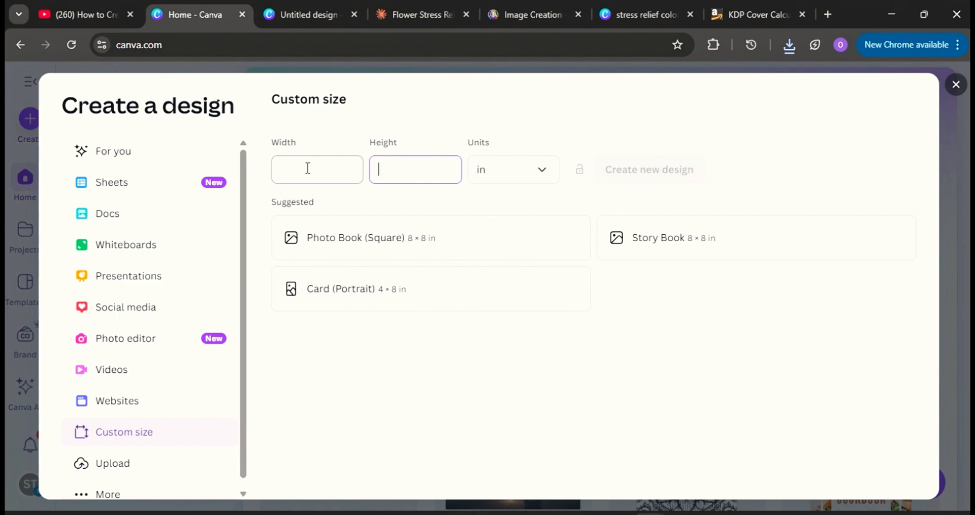
pyautogui.click(308, 168)
pyautogui.rightClick(307, 168)
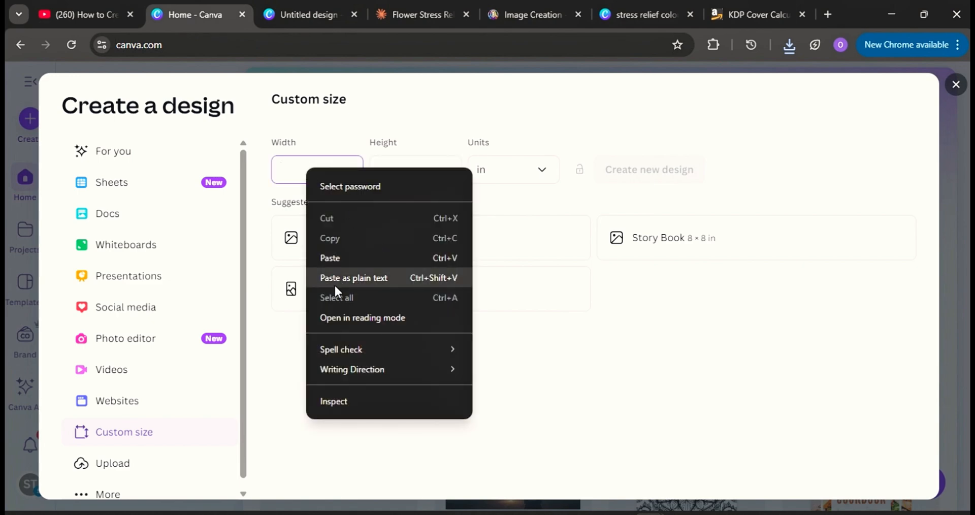
pyautogui.click(337, 261)
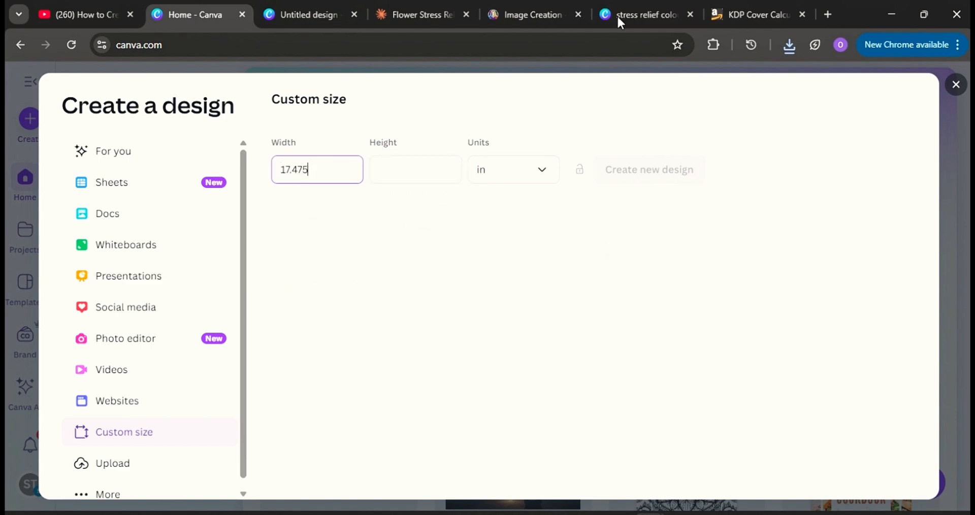
# Step: Copy the Full Cover height of 8.75 in from the KDP Cover Calculator into Canva's custom design height
pyautogui.click(739, 7)
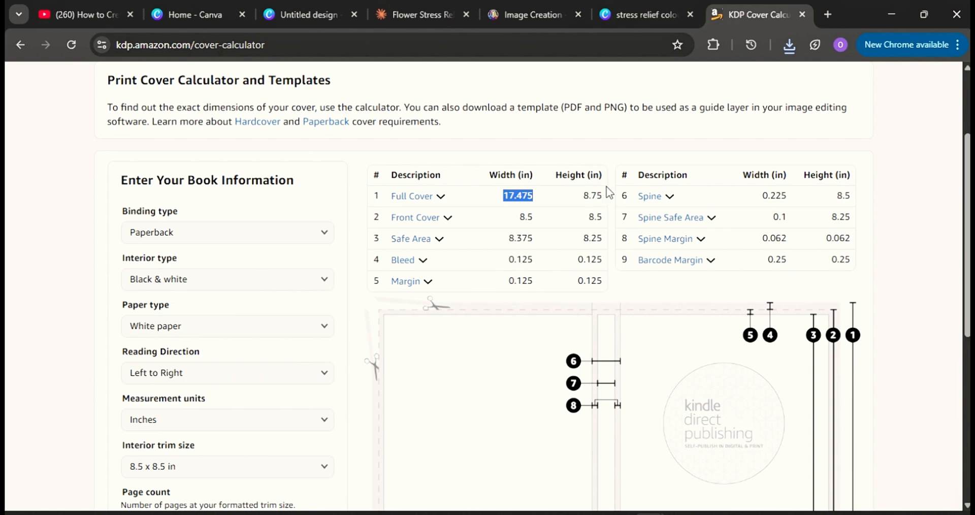
pyautogui.moveTo(604, 195); pyautogui.dragTo(579, 196)
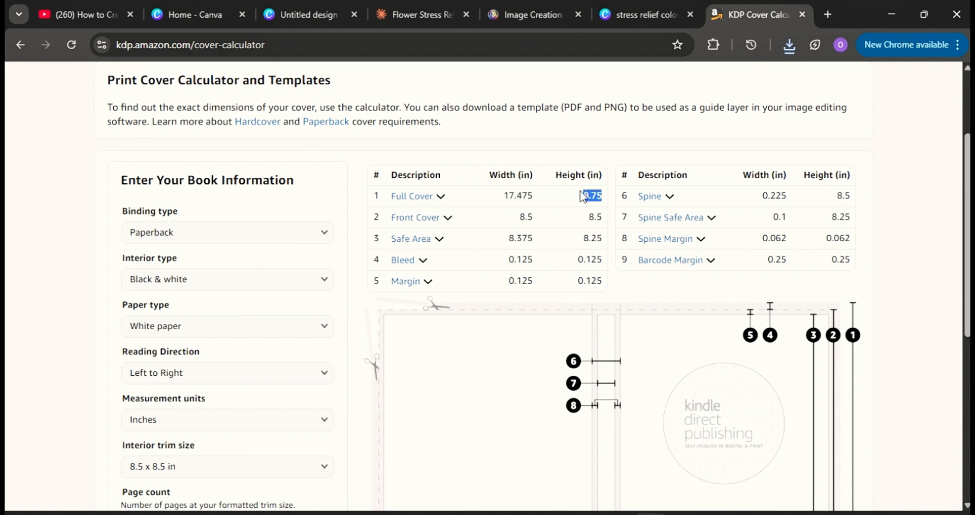
pyautogui.rightClick(591, 193)
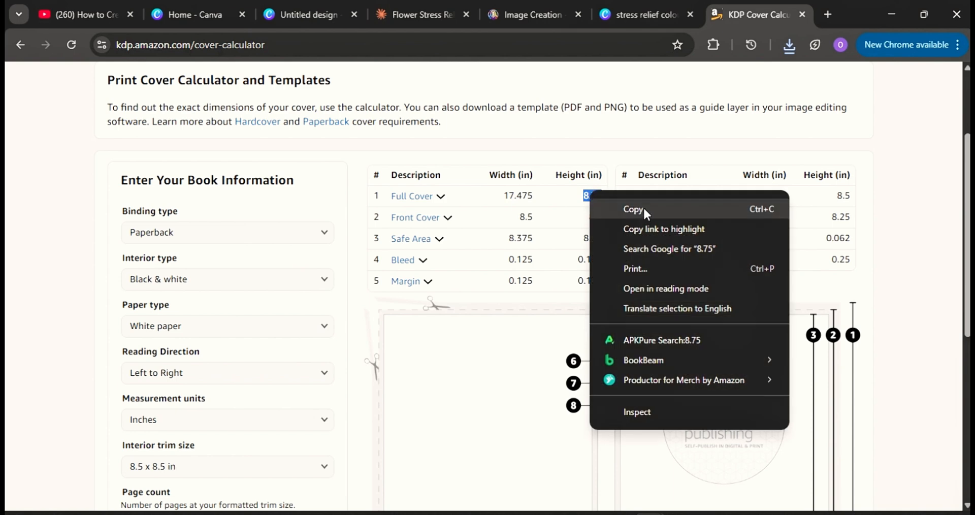
pyautogui.click(642, 203)
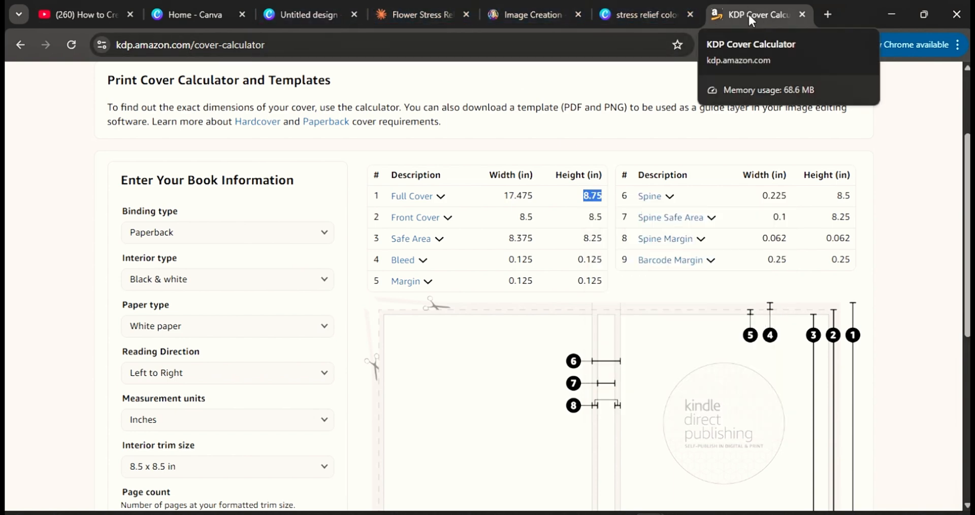
pyautogui.click(182, 4)
pyautogui.rightClick(406, 162)
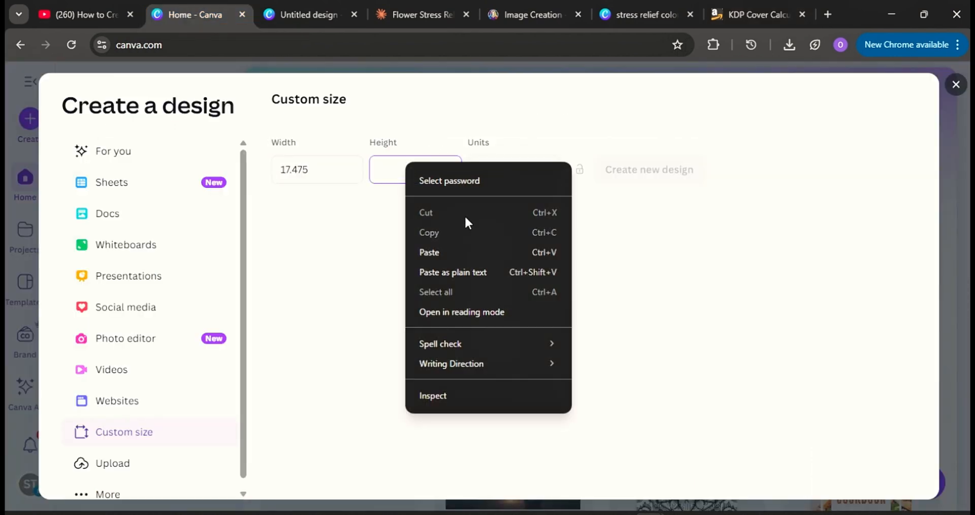
pyautogui.click(442, 256)
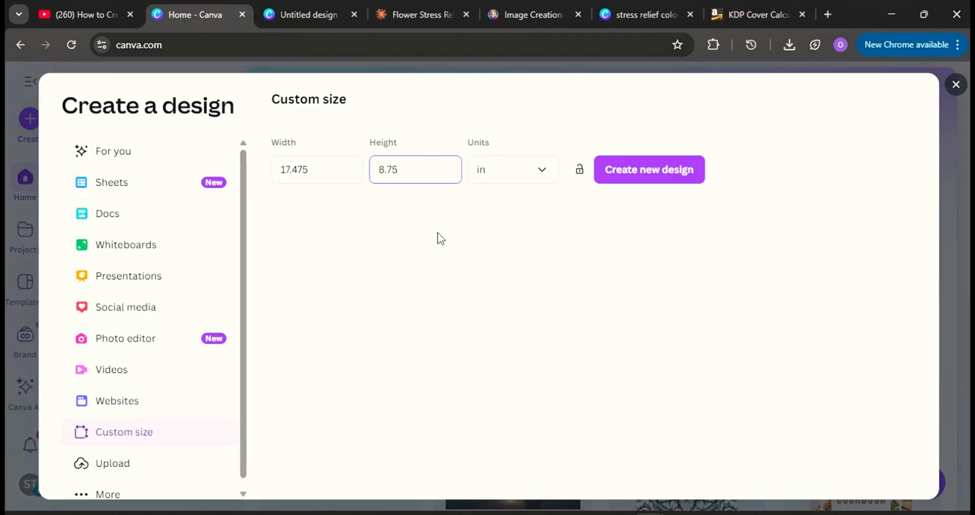
# Step: Create the new 17.475 x 8.75 in design, dismissing the low-battery notice
pyautogui.click(677, 173)
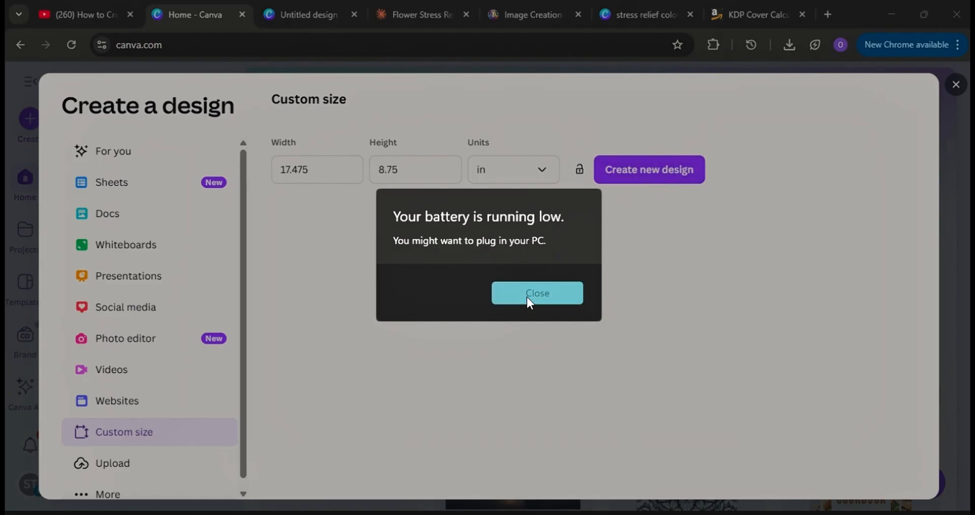
pyautogui.click(527, 297)
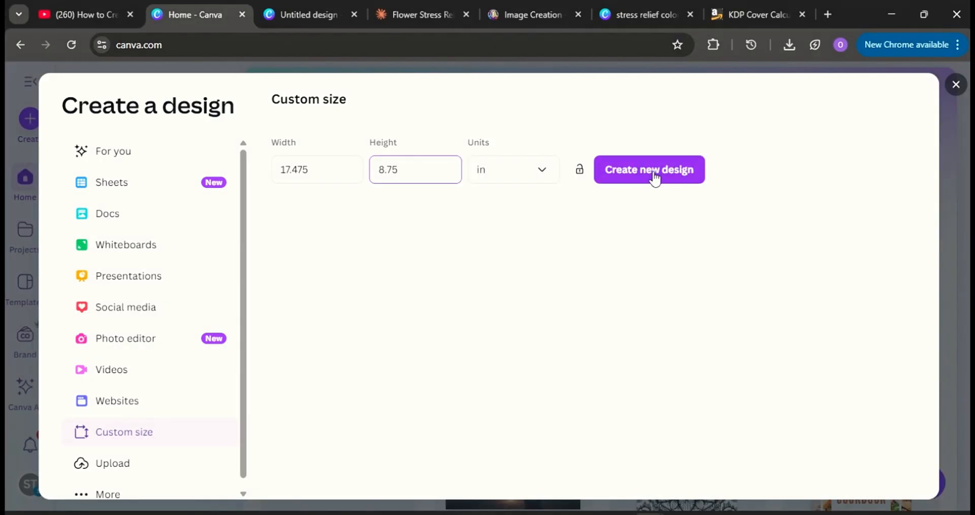
pyautogui.click(649, 182)
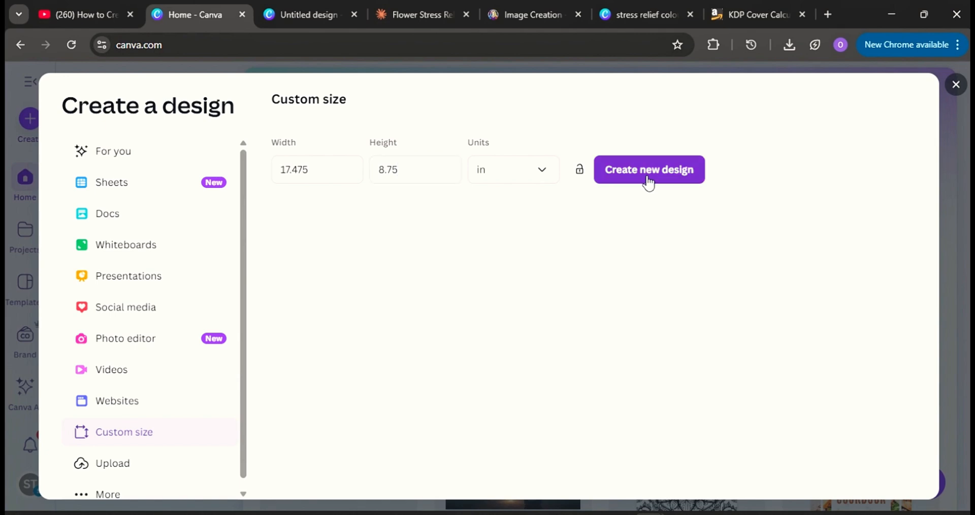
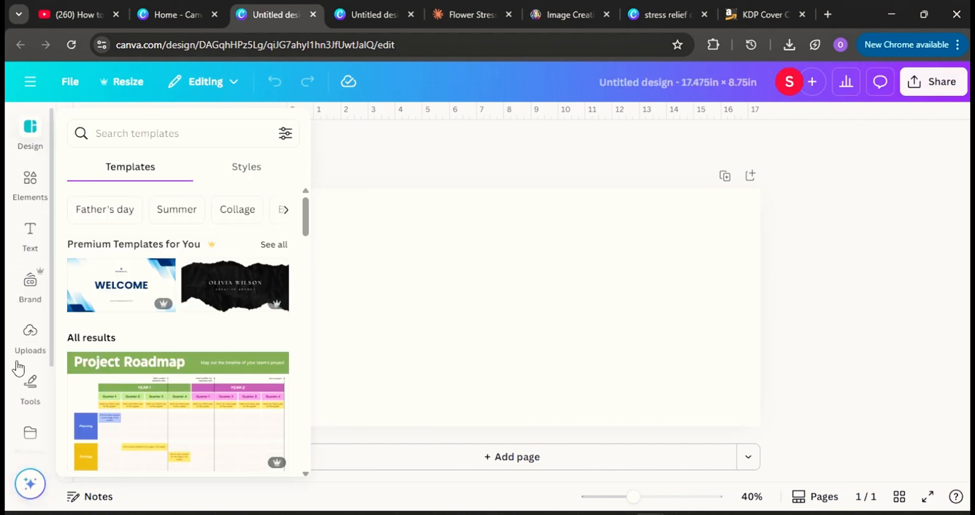
# Step: Try to upload the zipped cover template PAPERBACK_8.500x8.500_100_BW_WHITE_en_US from Downloads to Canva
pyautogui.click(31, 343)
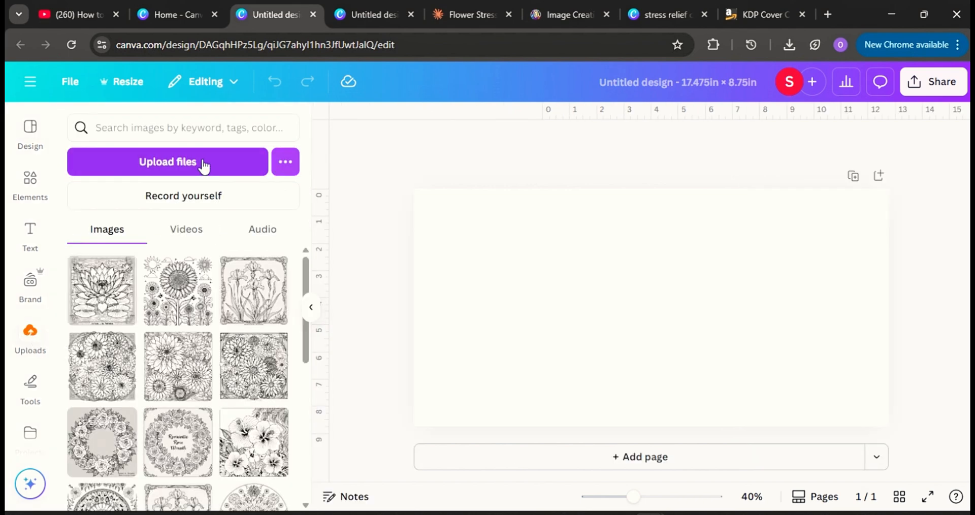
pyautogui.click(204, 162)
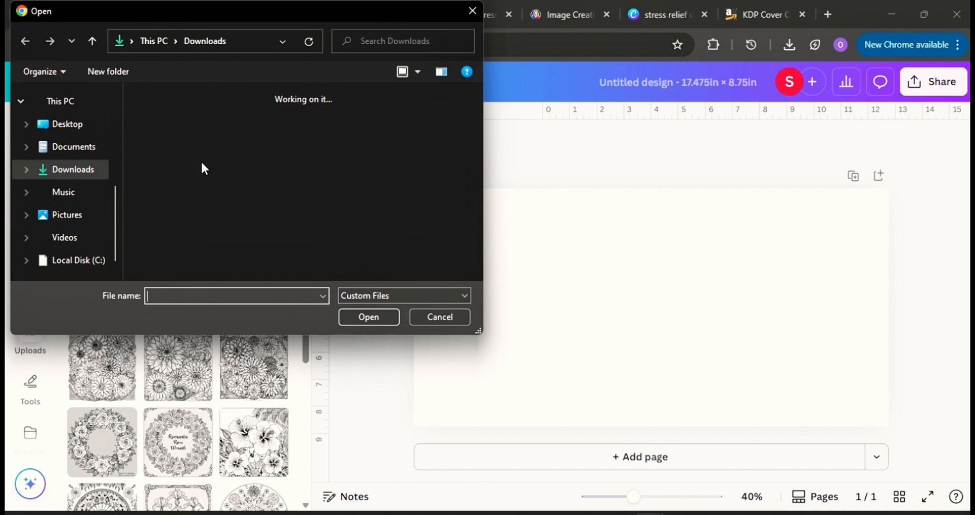
pyautogui.click(388, 295)
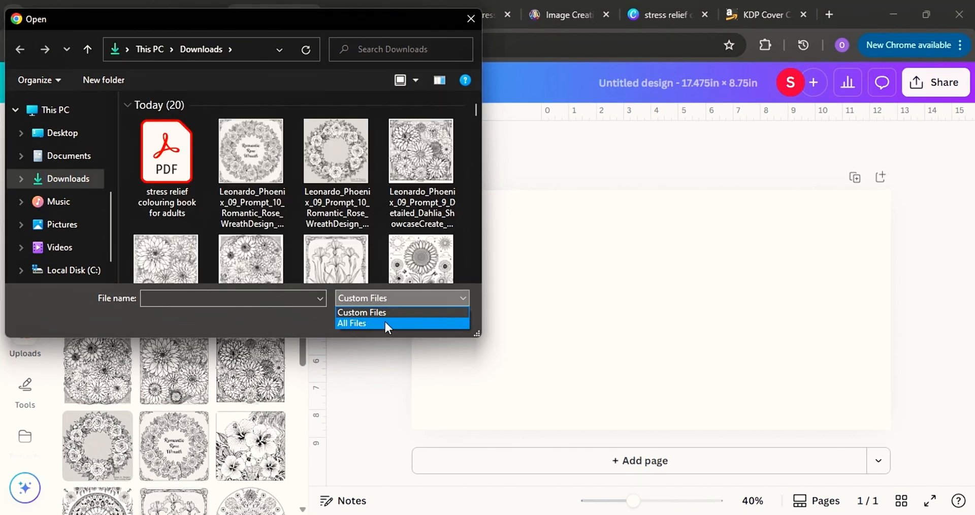
pyautogui.click(385, 323)
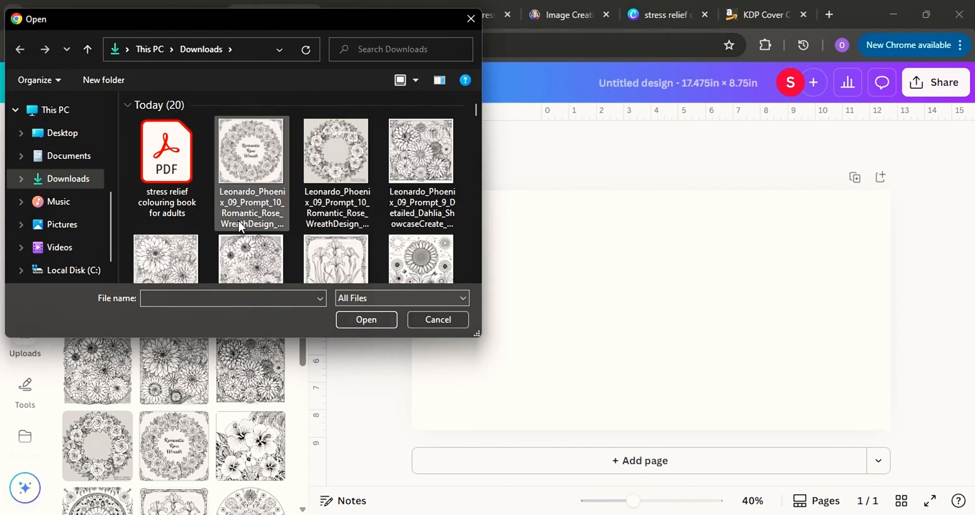
pyautogui.click(384, 298)
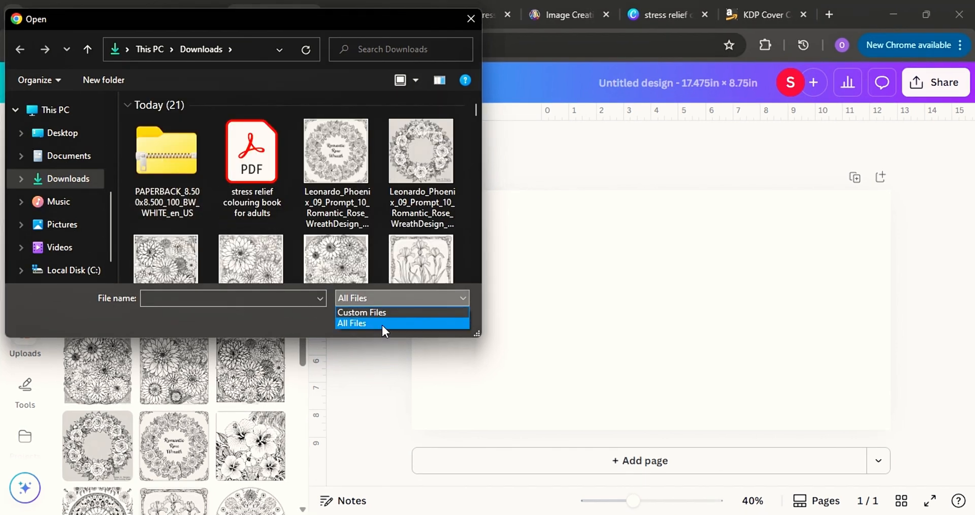
pyautogui.click(160, 158)
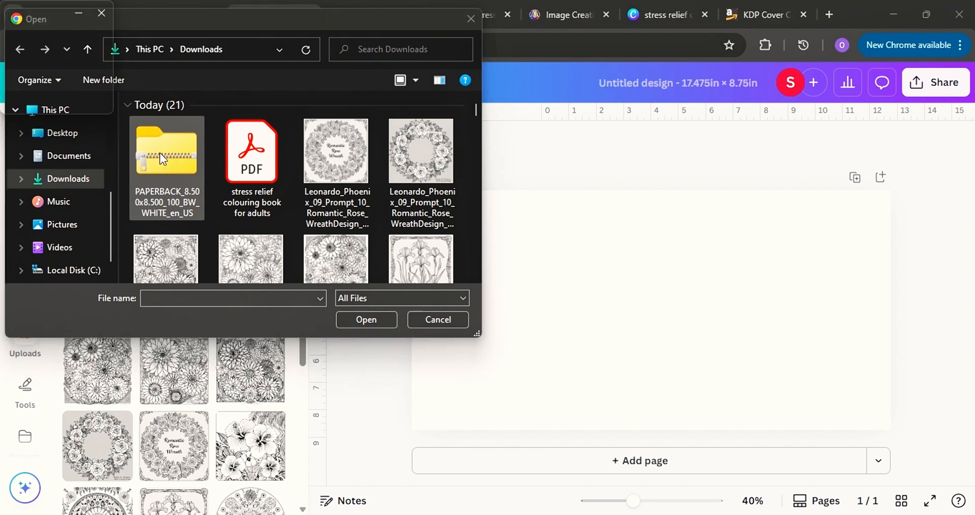
pyautogui.doubleClick(160, 155)
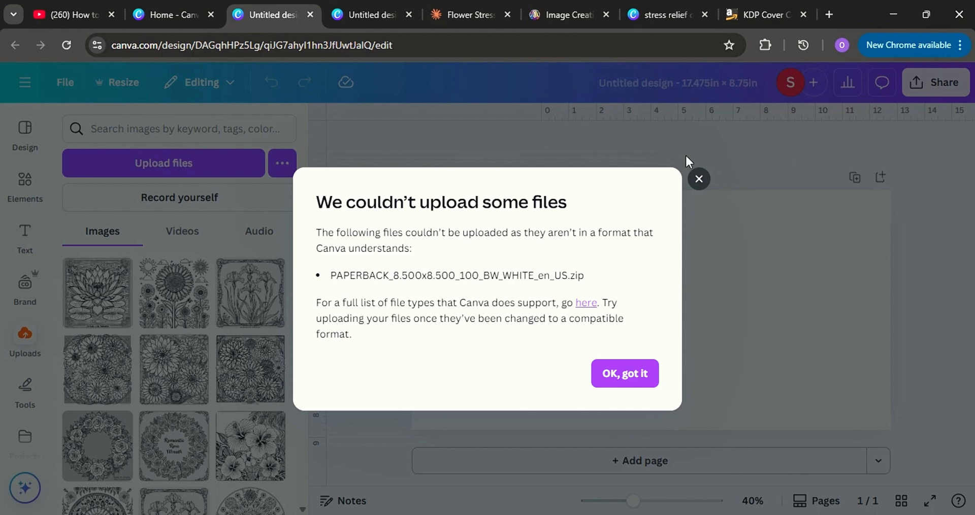
pyautogui.click(699, 178)
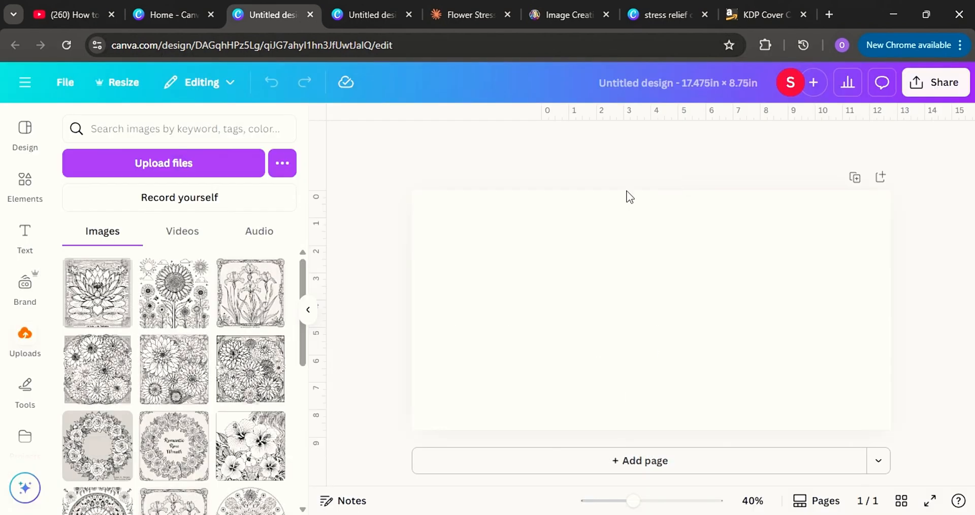
# Step: Start another file upload, show all file types in Downloads, and open the zipped paperback cover template to browse its contents
pyautogui.click(198, 163)
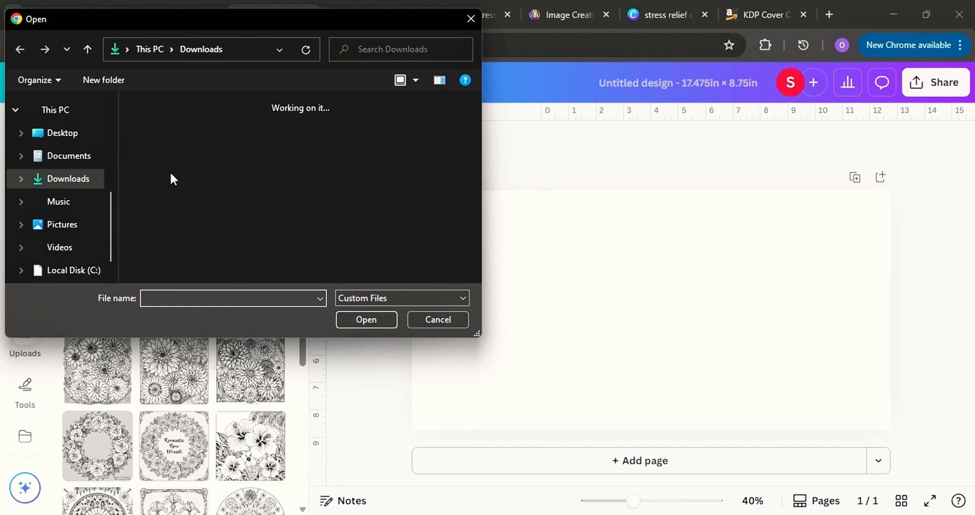
pyautogui.click(414, 298)
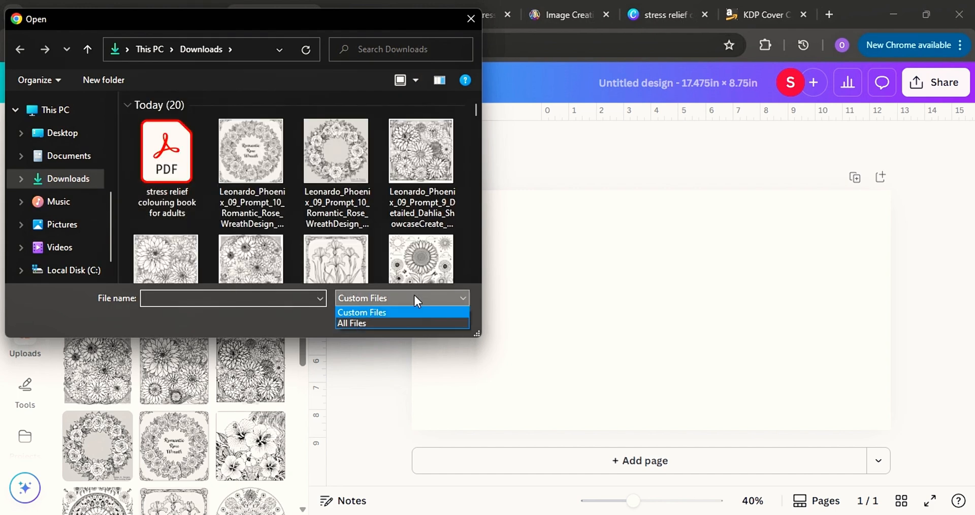
pyautogui.click(388, 323)
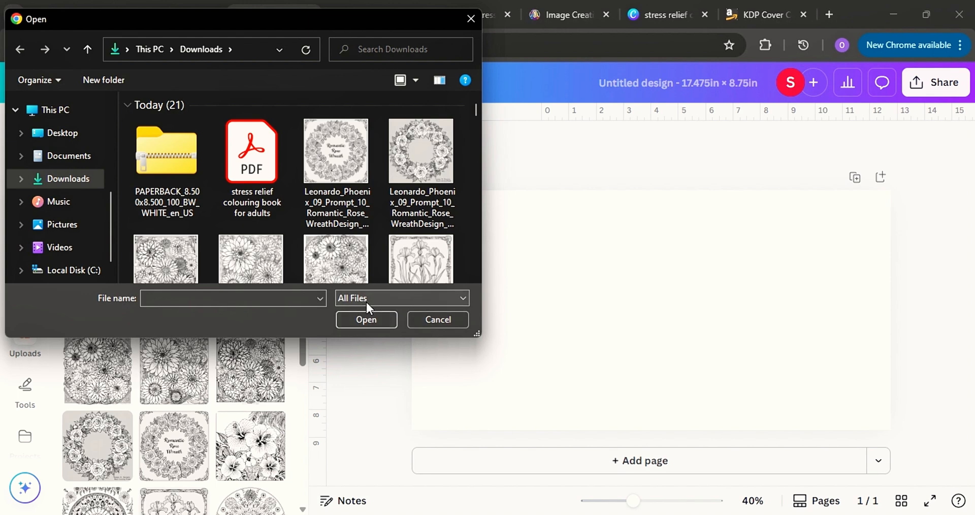
pyautogui.click(384, 300)
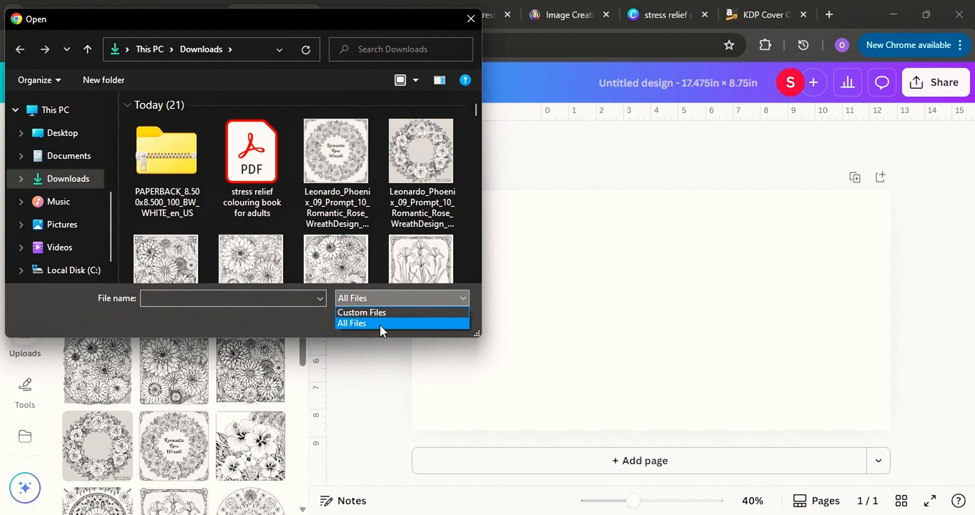
pyautogui.click(160, 159)
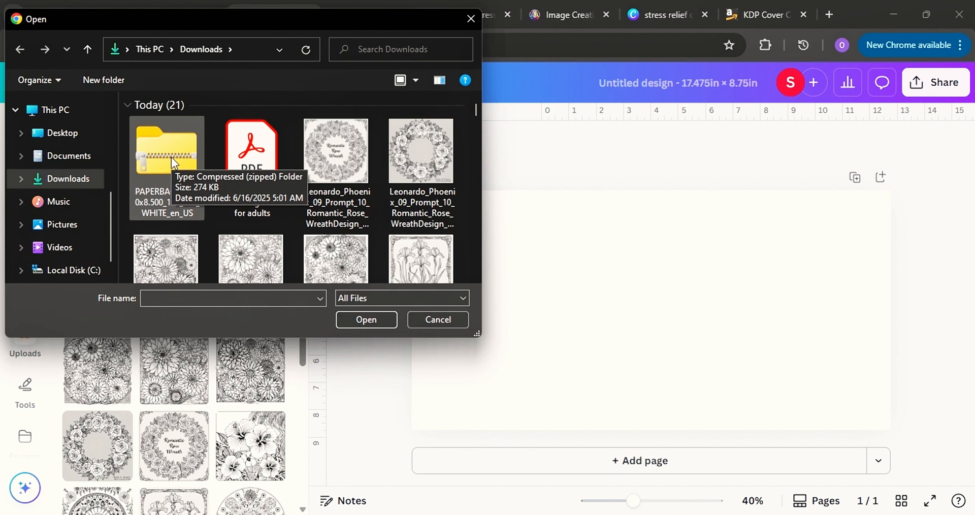
pyautogui.click(158, 151)
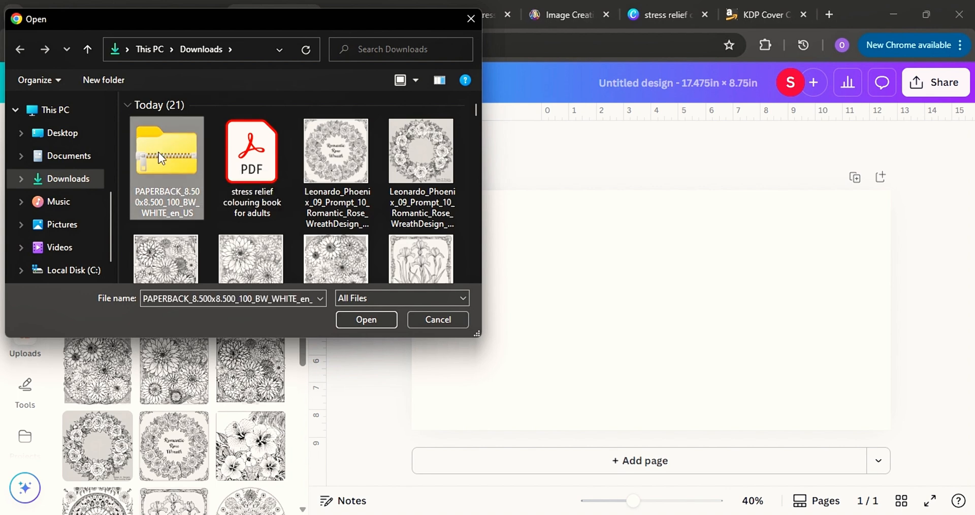
pyautogui.rightClick(158, 152)
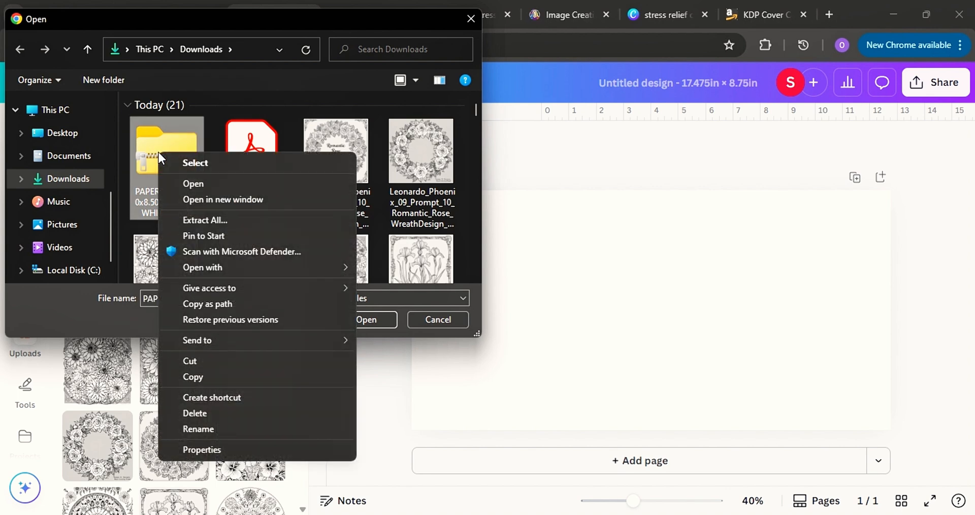
pyautogui.click(206, 184)
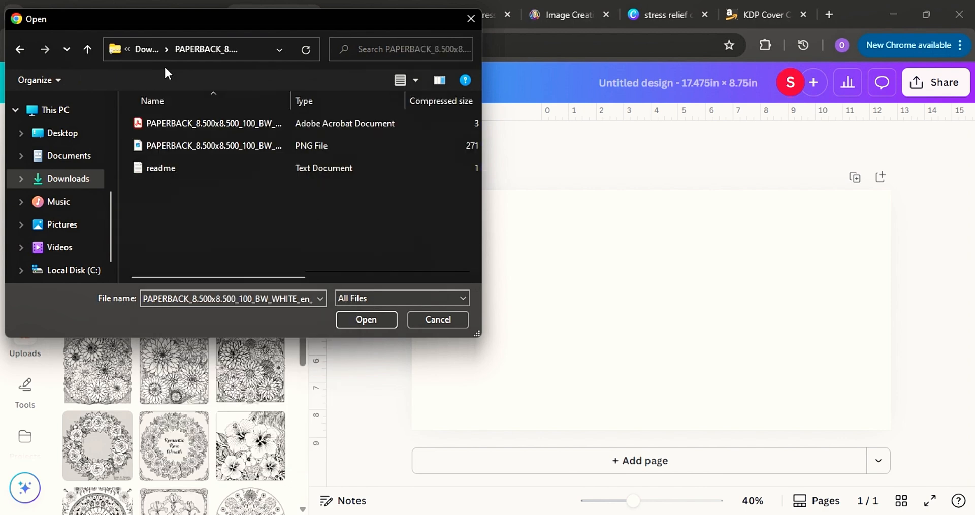
# Step: Upload the PNG version of the paperback cover template and place it on the page
pyautogui.click(327, 143)
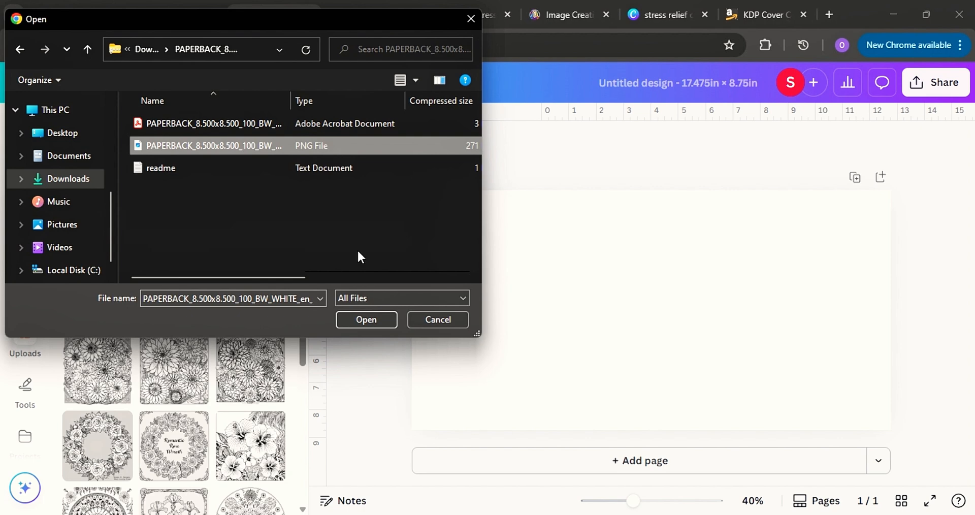
pyautogui.click(370, 321)
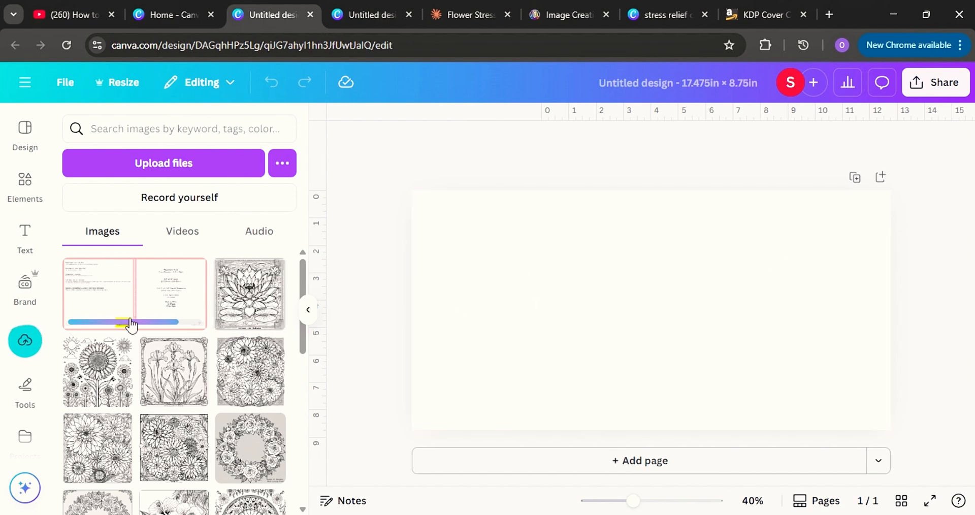
pyautogui.click(158, 310)
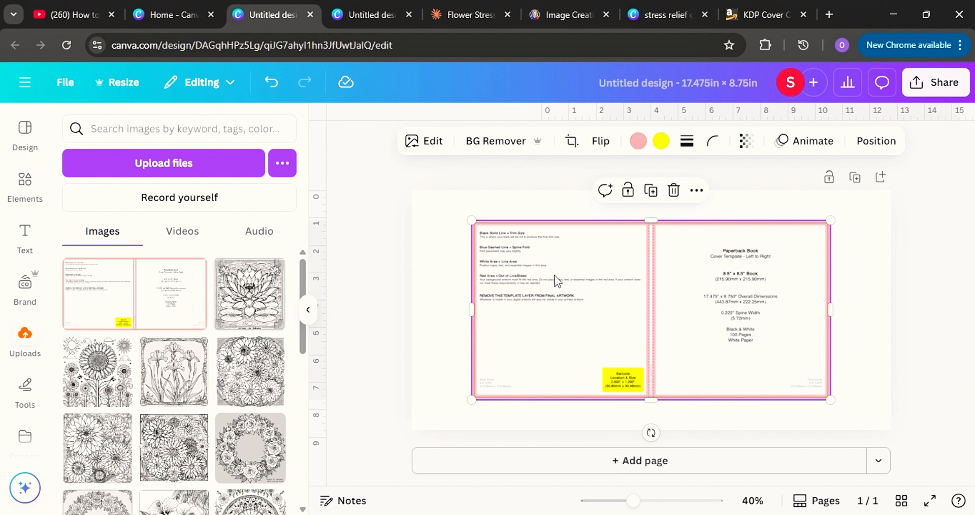
# Step: Position and enlarge the cover template image so it fills the entire page
pyautogui.moveTo(615, 267); pyautogui.dragTo(662, 254)
pyautogui.moveTo(534, 370); pyautogui.dragTo(437, 478)
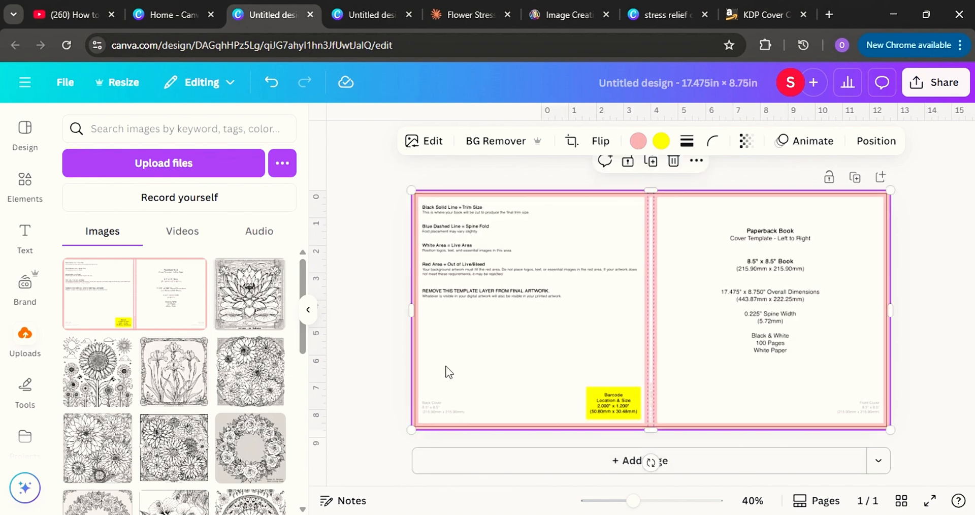
pyautogui.click(359, 167)
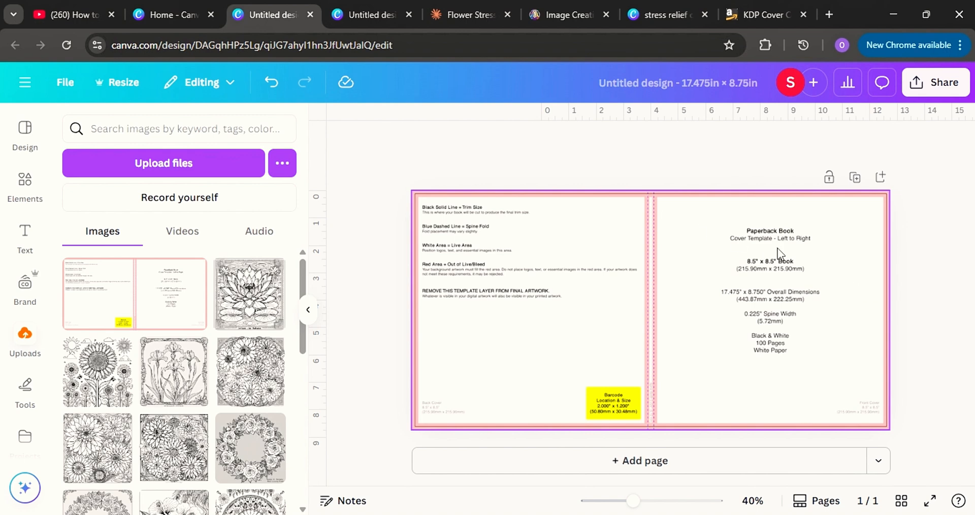
pyautogui.click(729, 395)
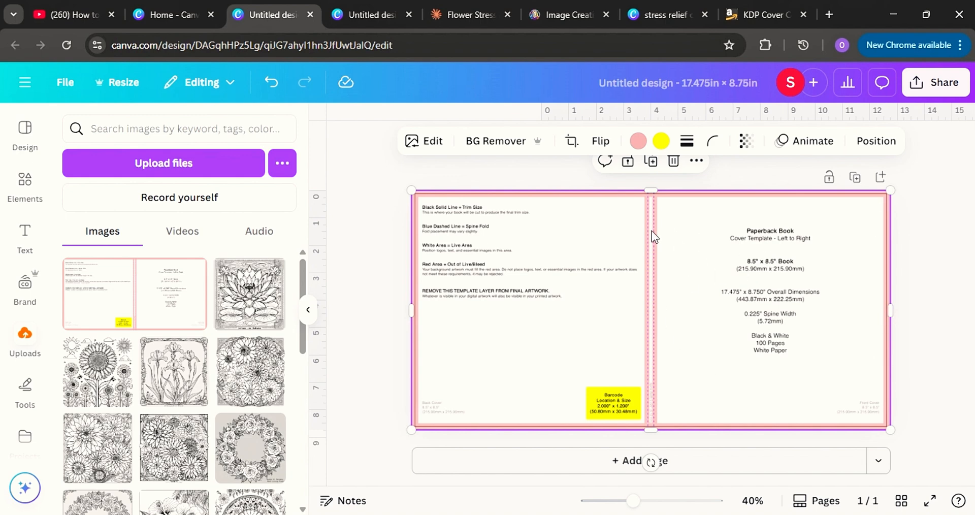
# Step: Add a square shape to the page, enlarge it slightly, and colour it black
pyautogui.click(28, 188)
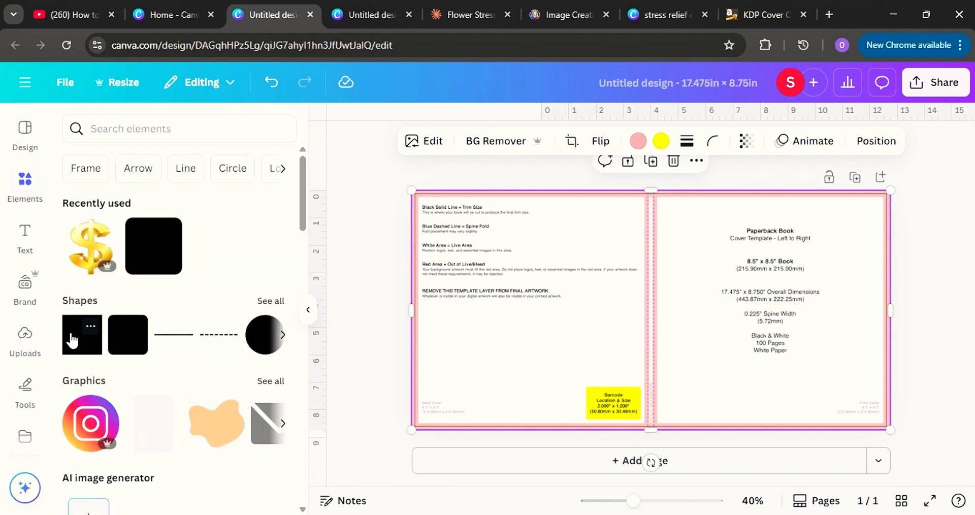
pyautogui.click(82, 334)
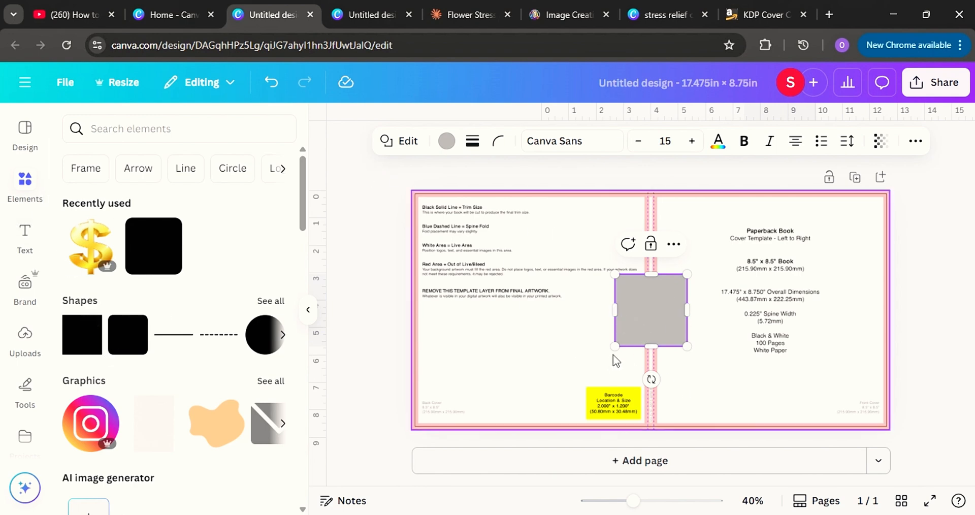
pyautogui.moveTo(614, 347); pyautogui.dragTo(586, 375)
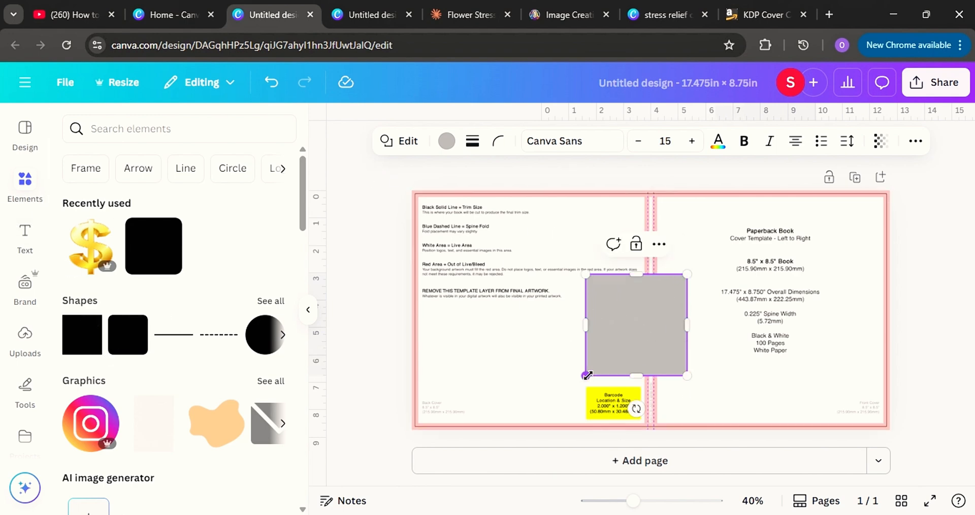
pyautogui.click(444, 145)
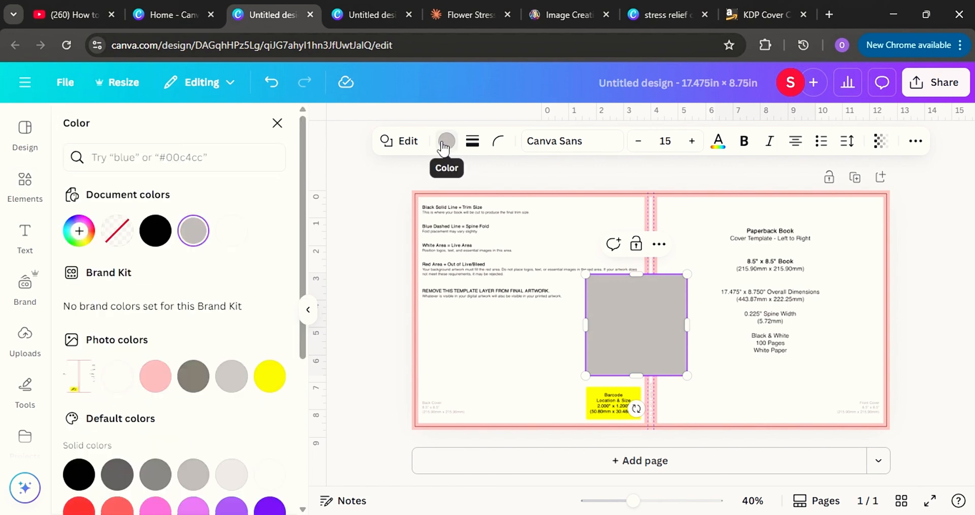
pyautogui.click(150, 233)
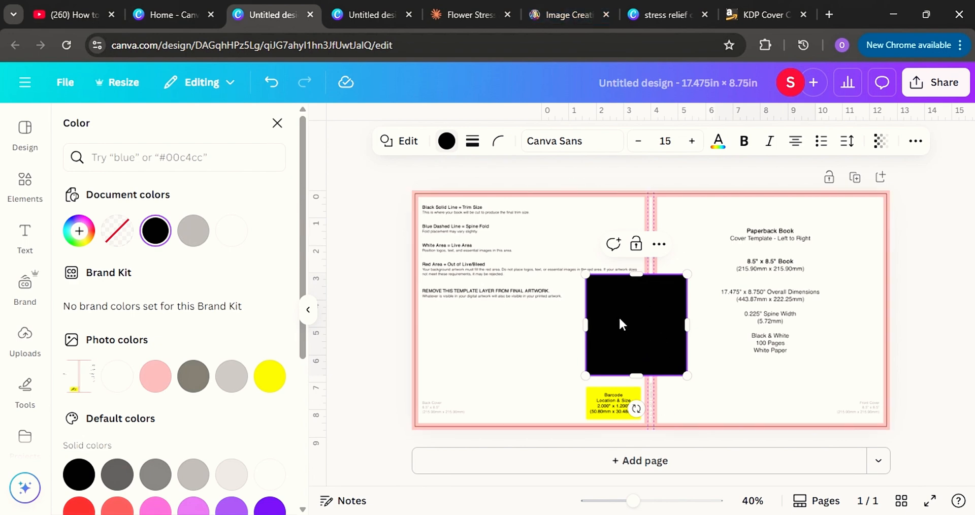
pyautogui.click(571, 290)
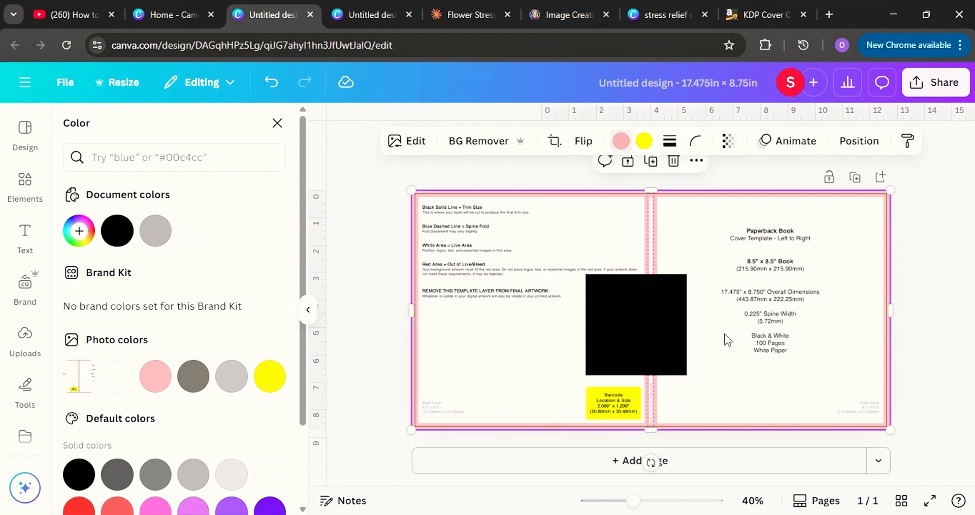
# Step: Move the black square to the page's upper-left corner and enlarge it to cover the back cover up to the spine
pyautogui.click(595, 306)
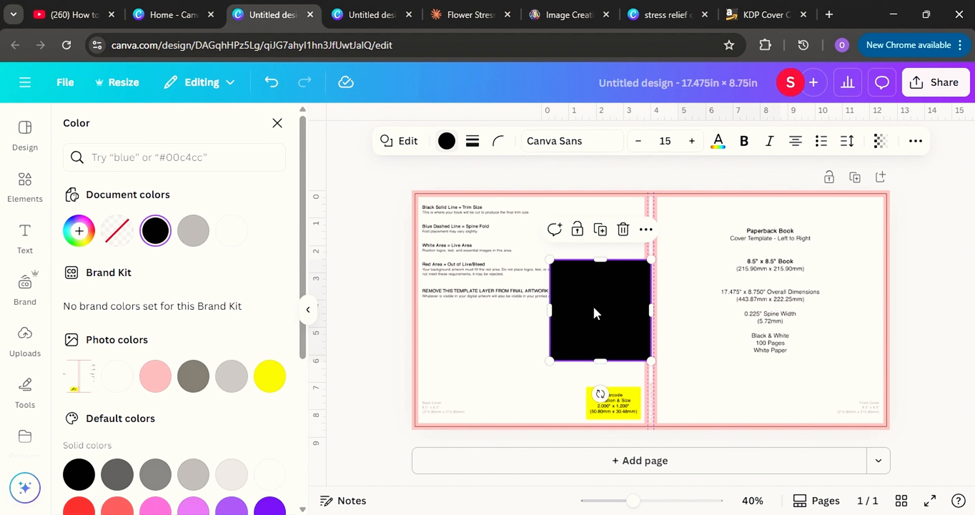
pyautogui.moveTo(592, 306); pyautogui.dragTo(450, 252)
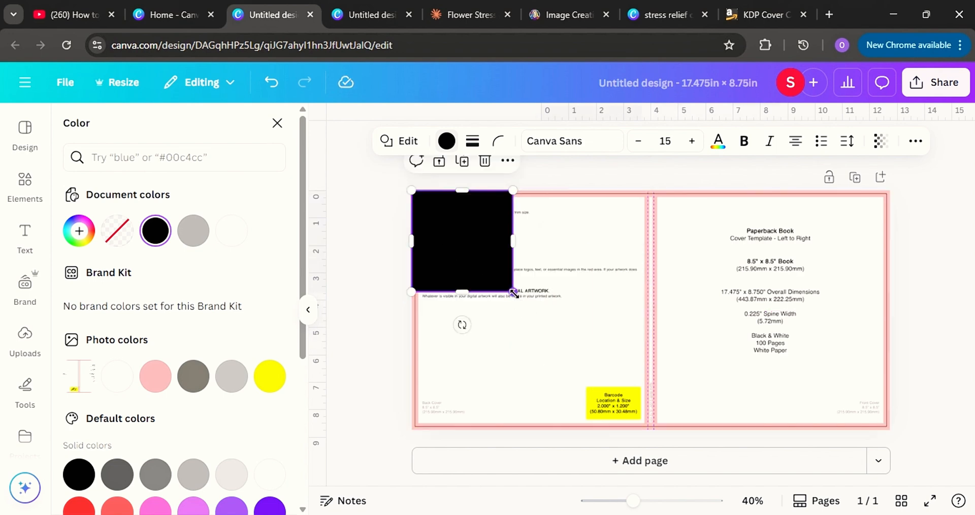
pyautogui.moveTo(514, 292); pyautogui.dragTo(652, 430)
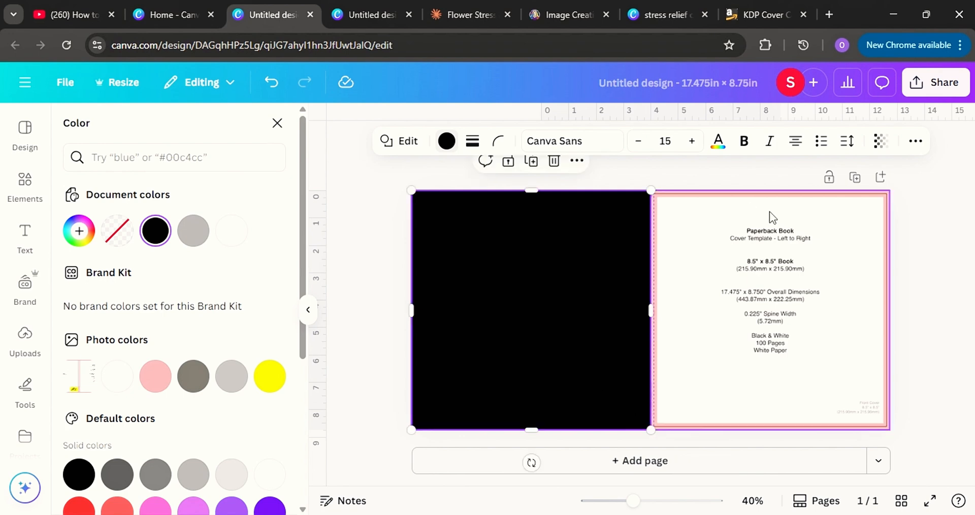
# Step: Set the black square's transparency to 26 and slightly adjust its lower edge against the template's back cover
pyautogui.click(880, 141)
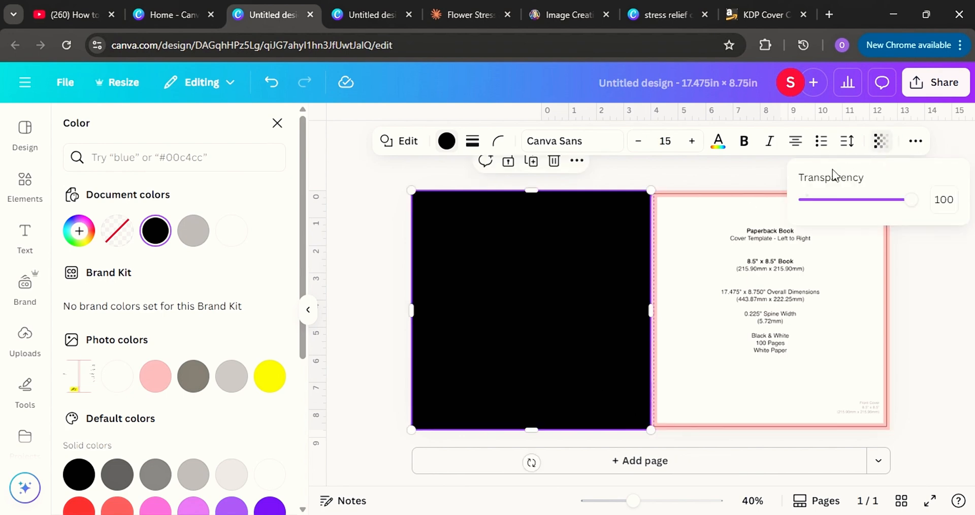
pyautogui.click(834, 200)
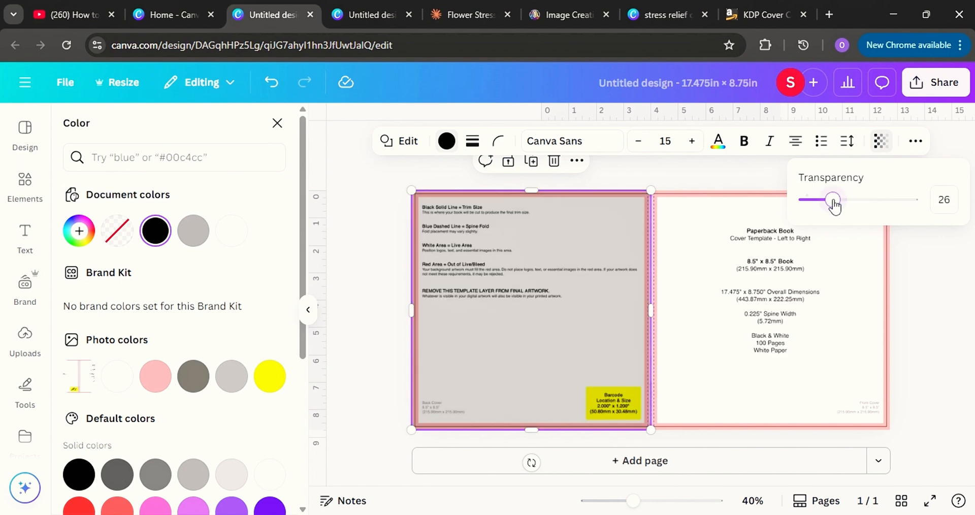
pyautogui.click(730, 244)
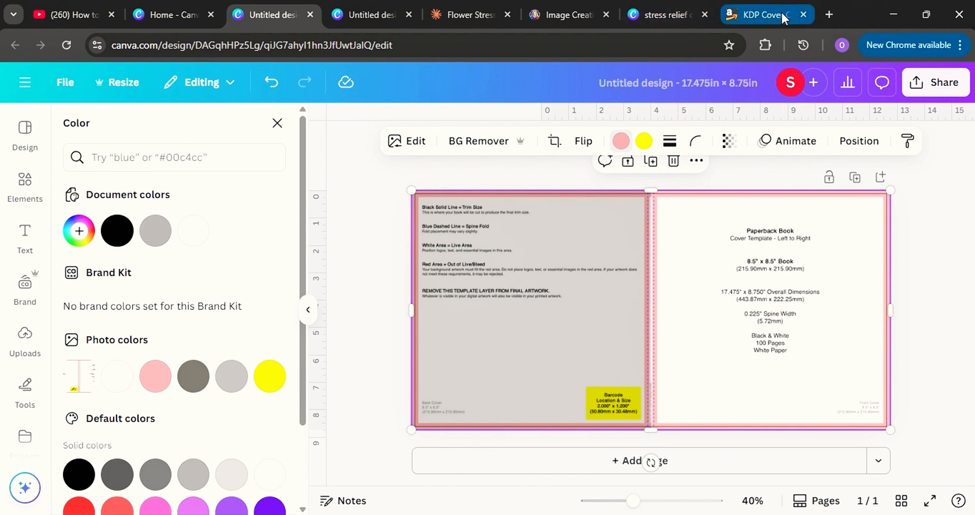
pyautogui.click(599, 377)
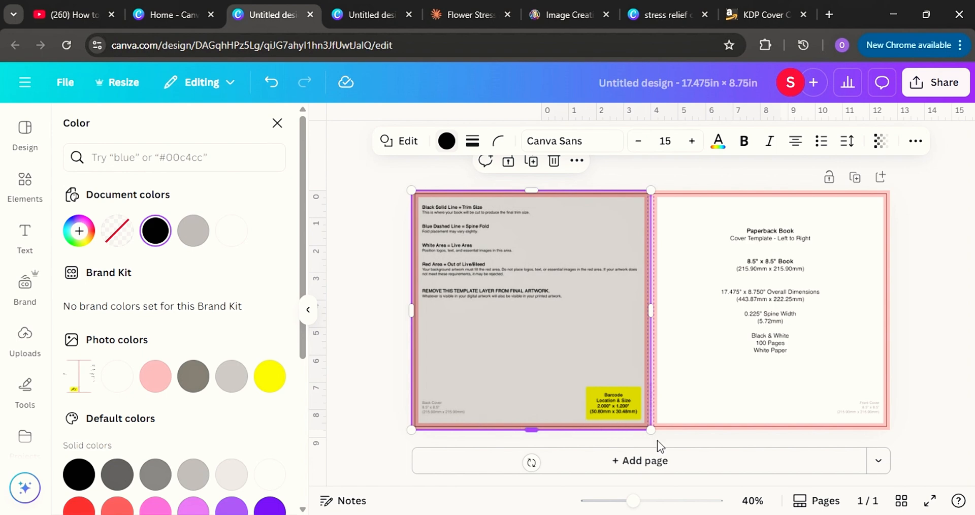
pyautogui.moveTo(651, 428); pyautogui.dragTo(651, 426)
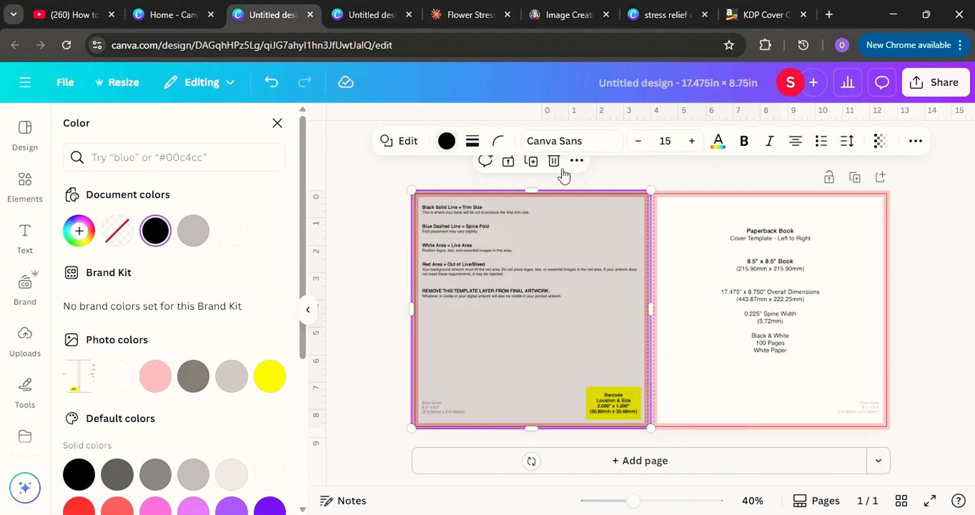
# Step: Restore the black back-cover square's transparency to 100 and deselect it
pyautogui.click(880, 142)
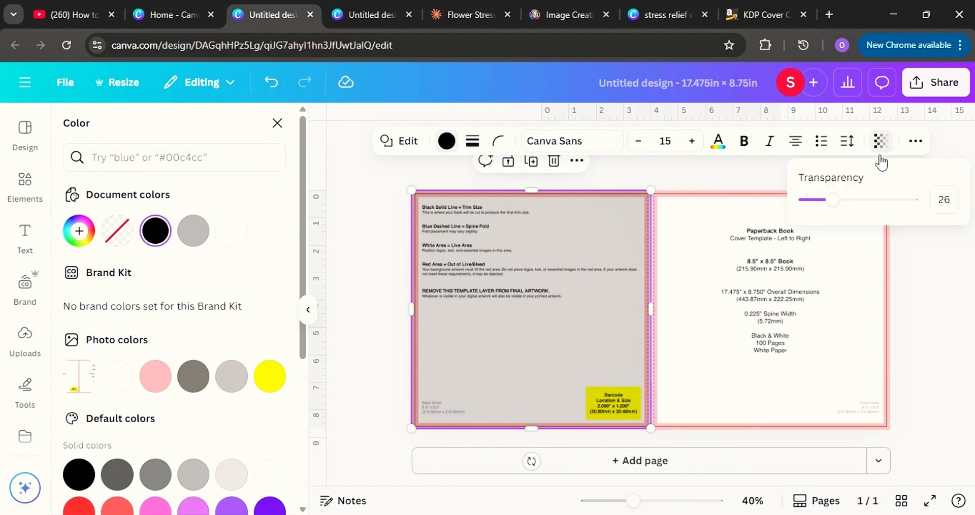
pyautogui.click(916, 201)
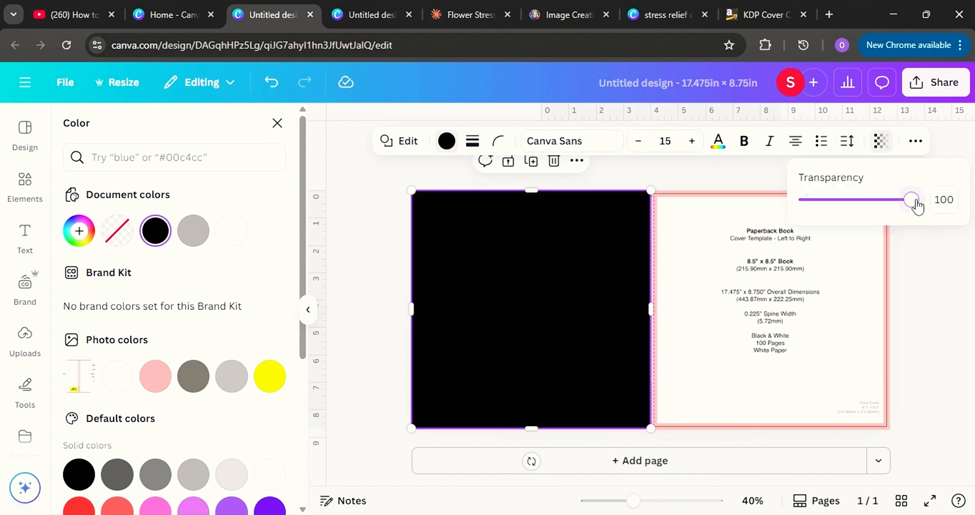
pyautogui.click(680, 381)
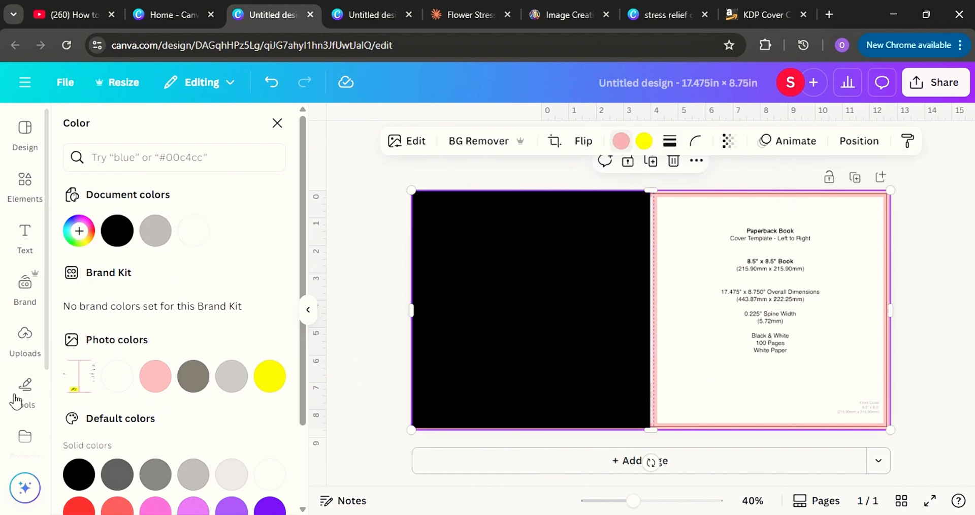
# Step: Find the uploaded lotus colouring page with ornamental corners and add it to the cover
pyautogui.click(26, 335)
pyautogui.scroll(-3, 262, 437)
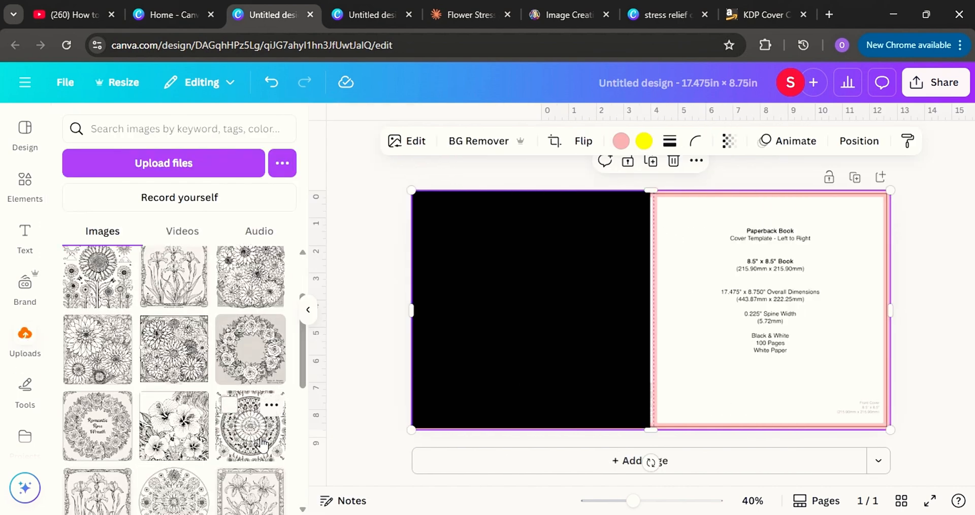
pyautogui.scroll(2, 252, 411)
pyautogui.scroll(-1, 200, 412)
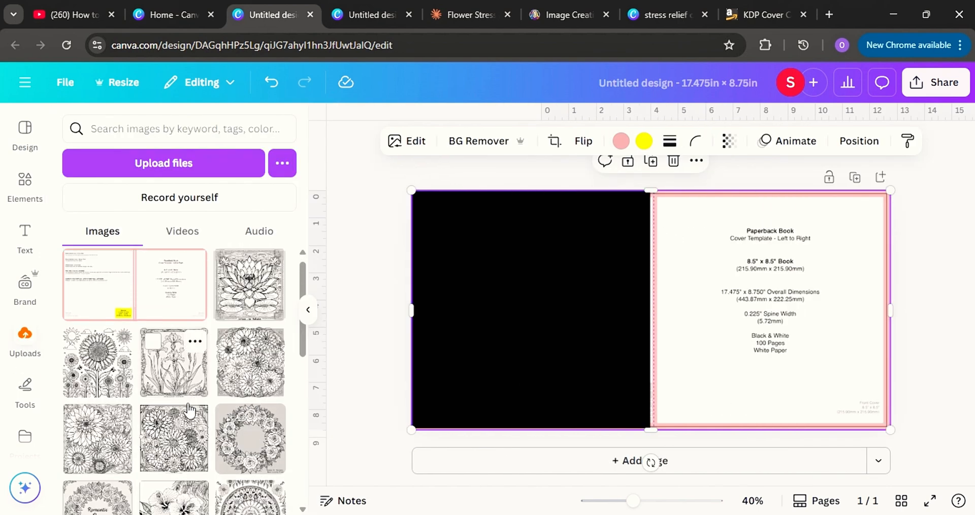
pyautogui.scroll(-5, 201, 414)
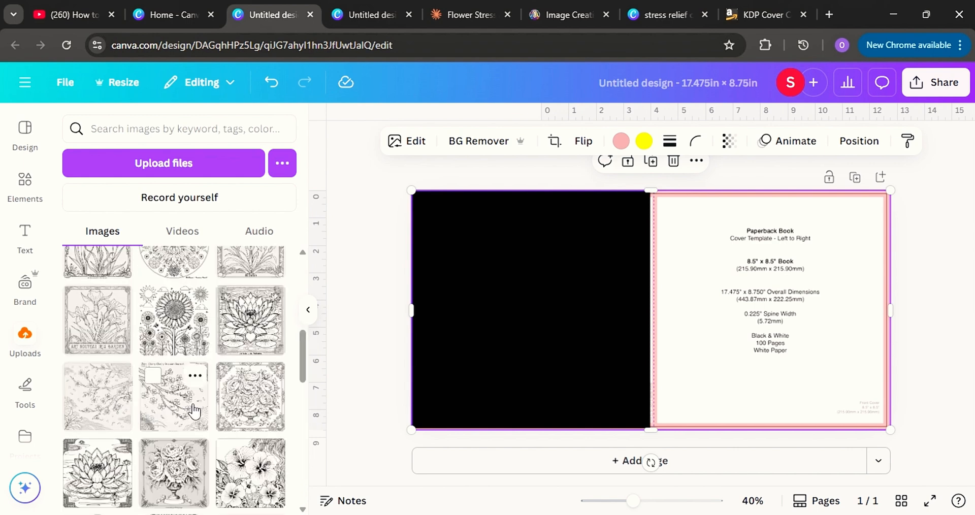
pyautogui.scroll(-4, 195, 411)
pyautogui.scroll(1, 233, 423)
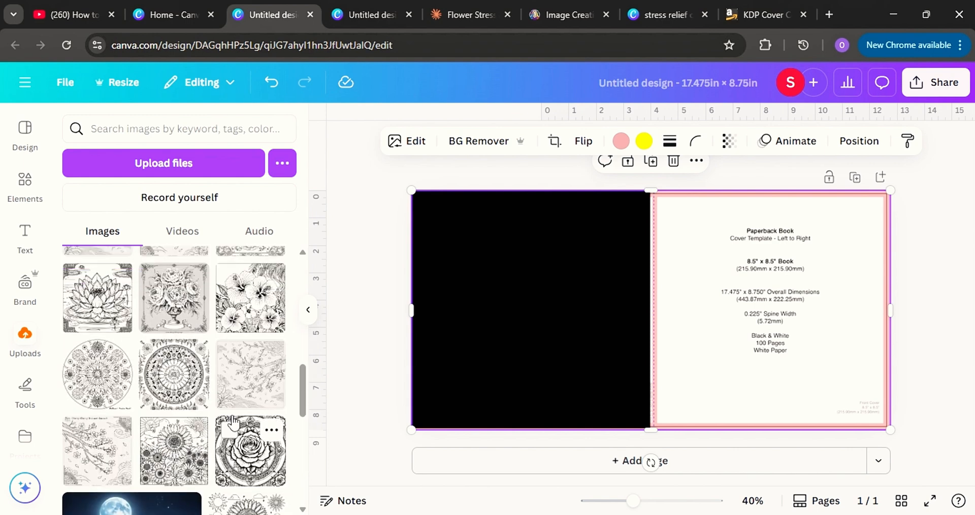
pyautogui.scroll(2, 232, 422)
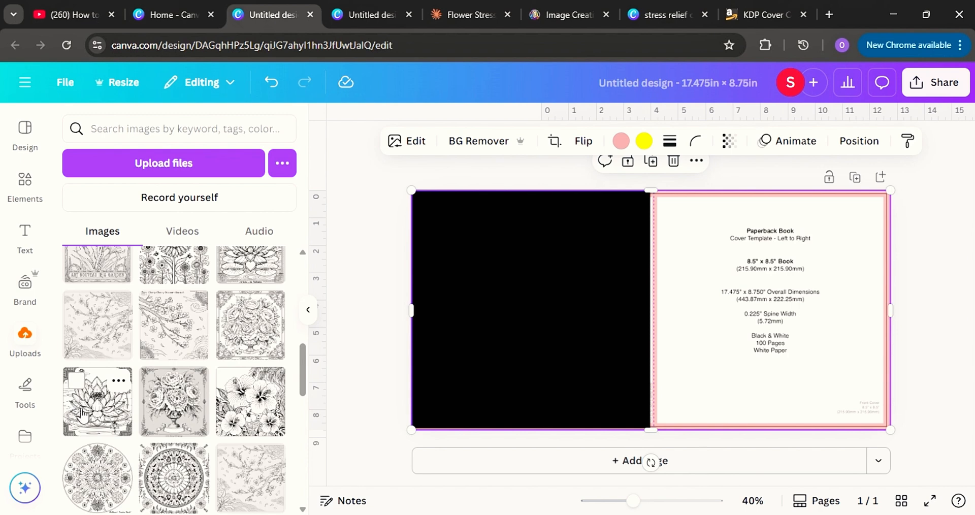
pyautogui.scroll(2, 76, 437)
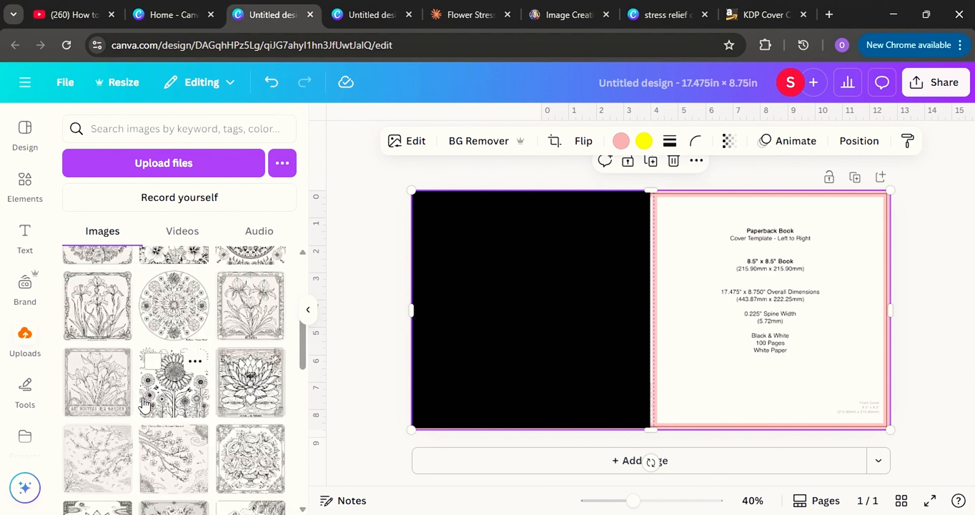
pyautogui.click(84, 477)
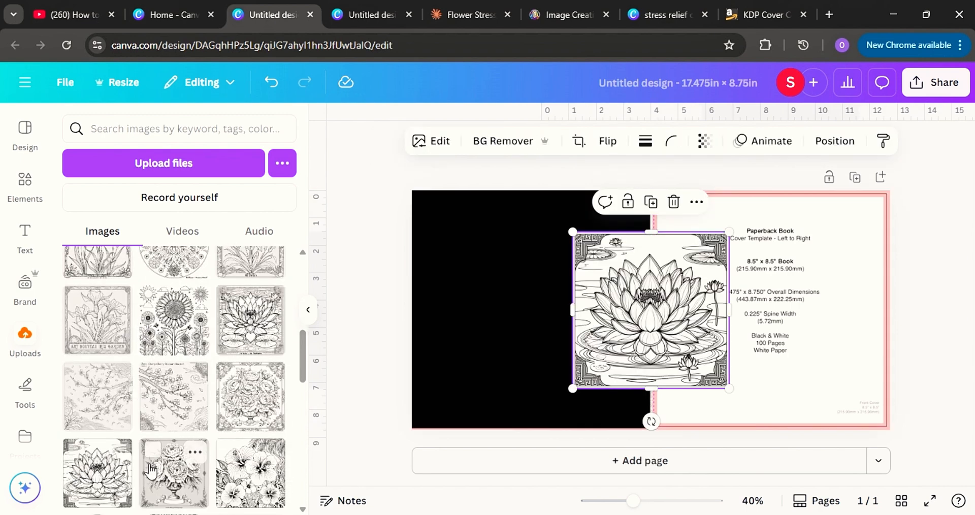
# Step: Place the lotus page on the lower-left part of the black back cover as a small thumbnail tilted counterclockwise
pyautogui.moveTo(684, 330); pyautogui.dragTo(555, 348)
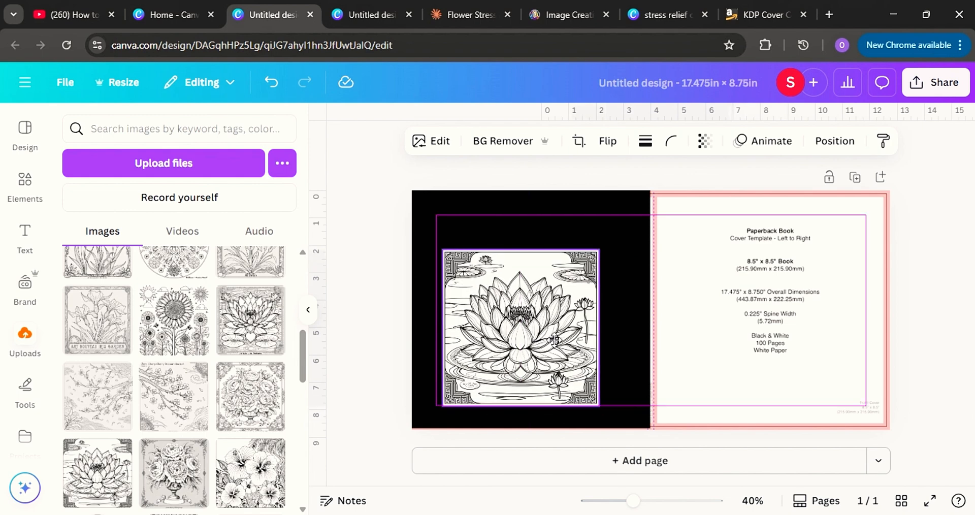
pyautogui.moveTo(600, 406); pyautogui.dragTo(531, 338)
pyautogui.moveTo(461, 297); pyautogui.dragTo(460, 348)
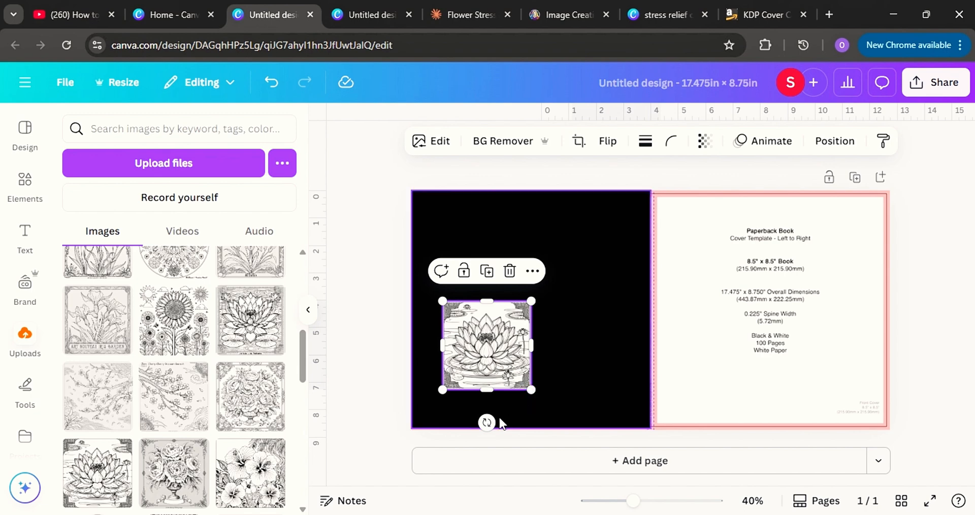
pyautogui.moveTo(486, 422); pyautogui.dragTo(511, 412)
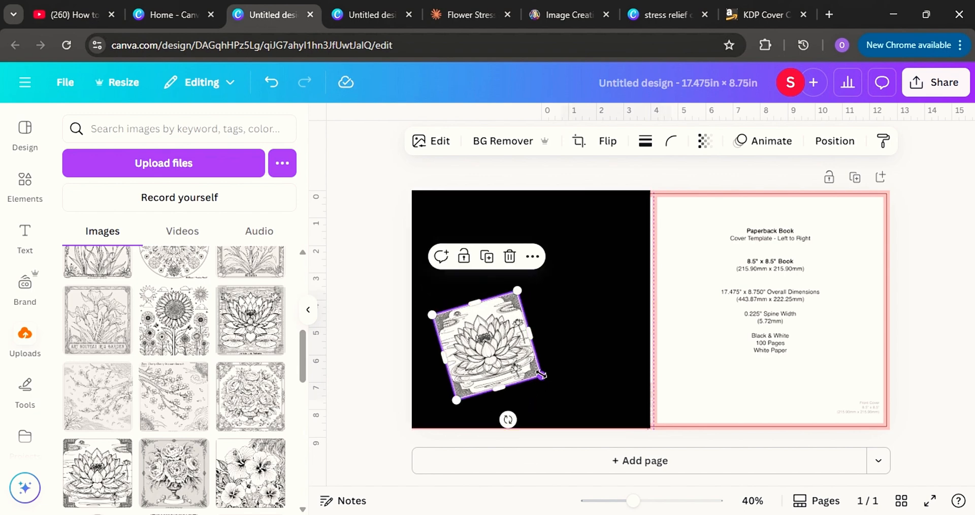
pyautogui.moveTo(542, 375); pyautogui.dragTo(485, 349)
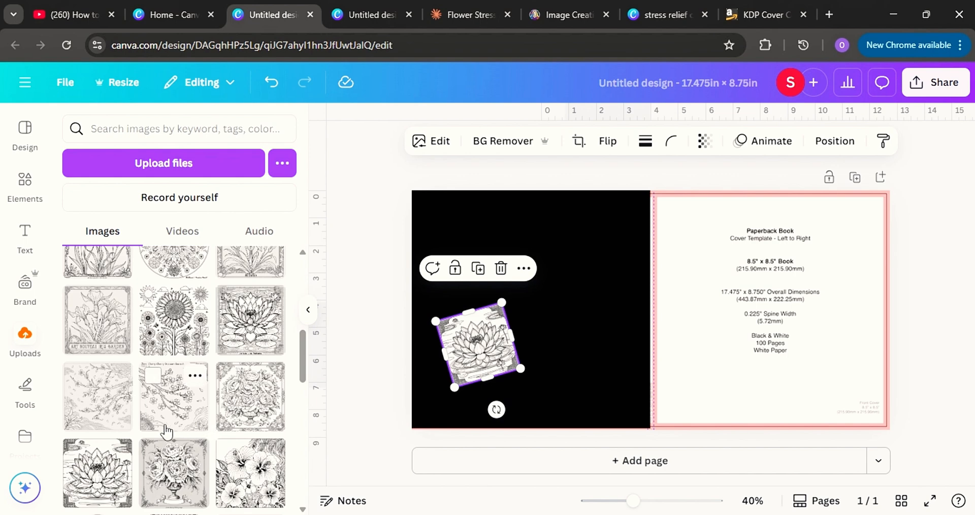
# Step: Find the uploaded rose wreath with an empty centre, add it to the cover, and remove its background
pyautogui.scroll(-3, 188, 437)
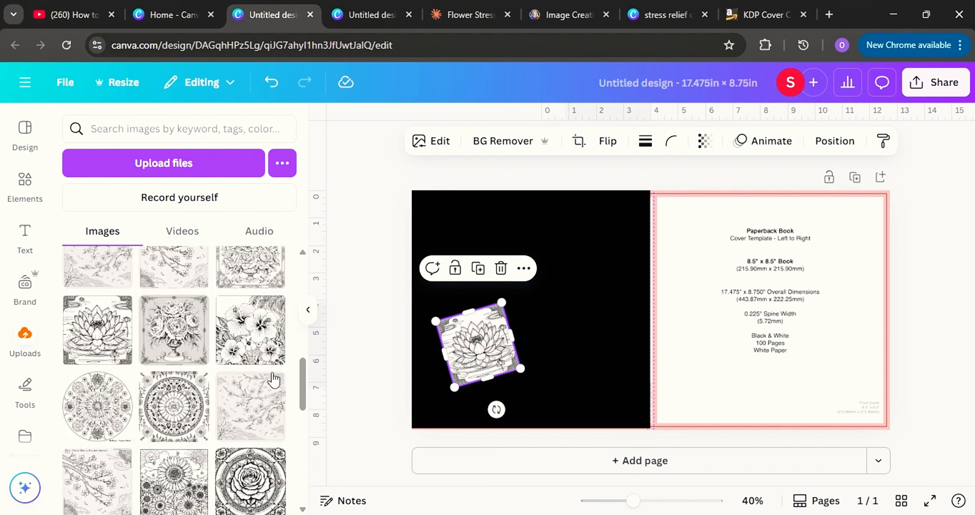
pyautogui.scroll(-3, 263, 406)
pyautogui.scroll(-2, 259, 396)
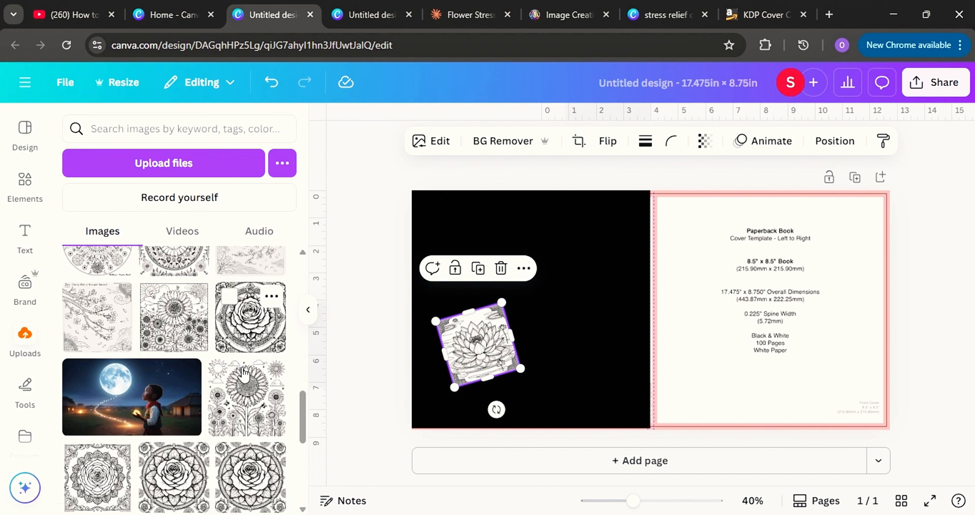
pyautogui.scroll(5, 248, 376)
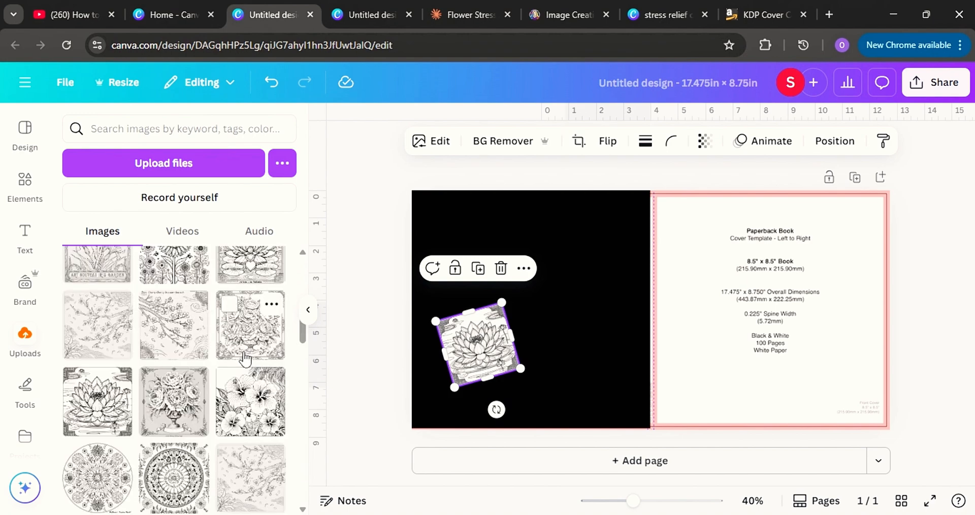
pyautogui.scroll(2, 239, 362)
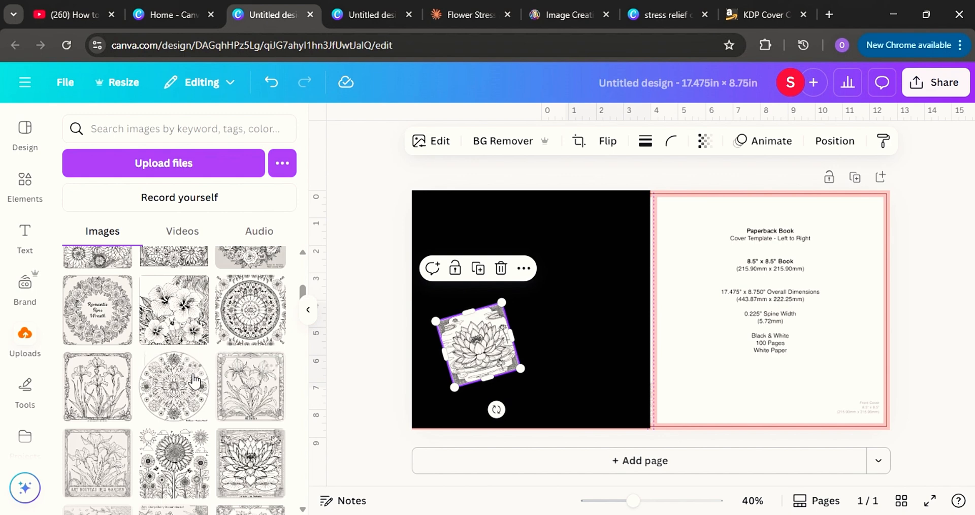
pyautogui.scroll(2, 148, 364)
pyautogui.scroll(2, 146, 365)
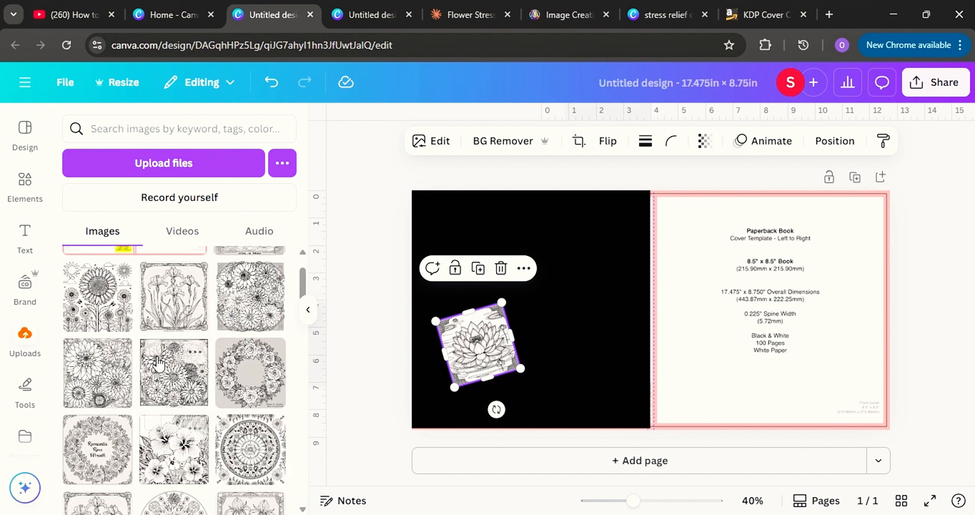
pyautogui.click(261, 386)
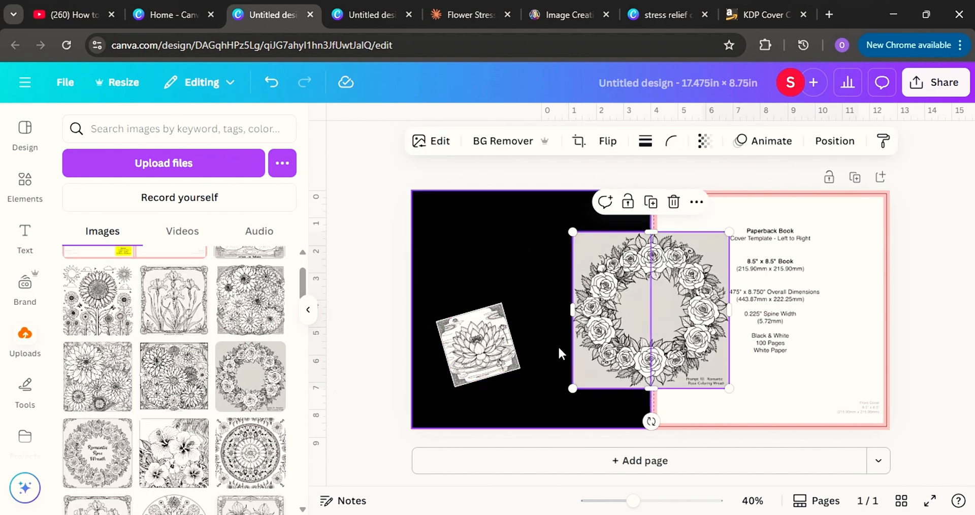
pyautogui.moveTo(693, 297); pyautogui.dragTo(602, 248)
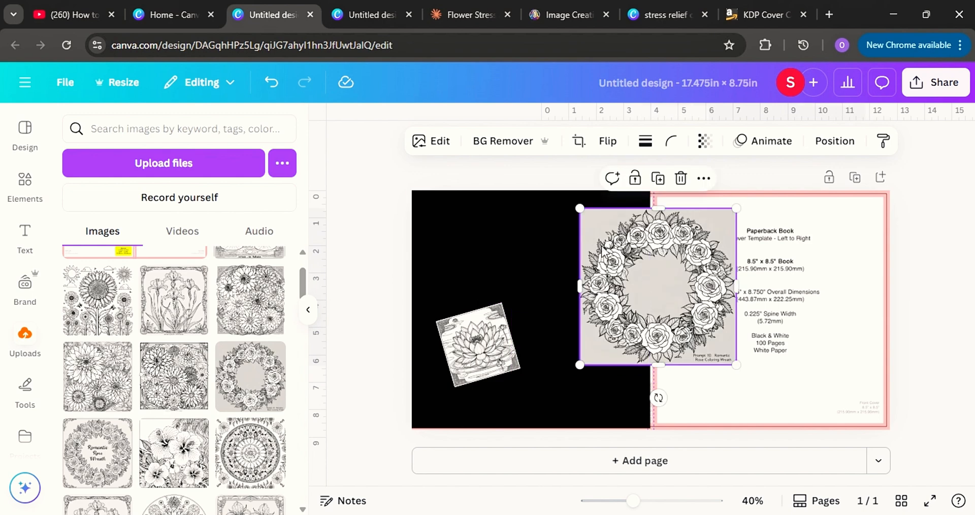
pyautogui.click(511, 145)
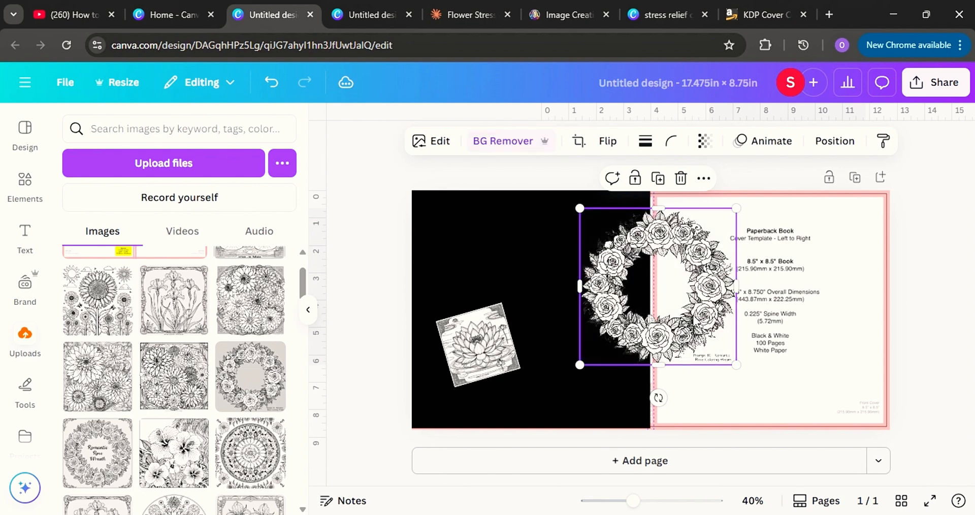
# Step: Shrink the rose wreath to about 3.88 in square in the upper middle of the black back cover, and nudge the lotus page down slightly
pyautogui.moveTo(695, 321); pyautogui.dragTo(609, 351)
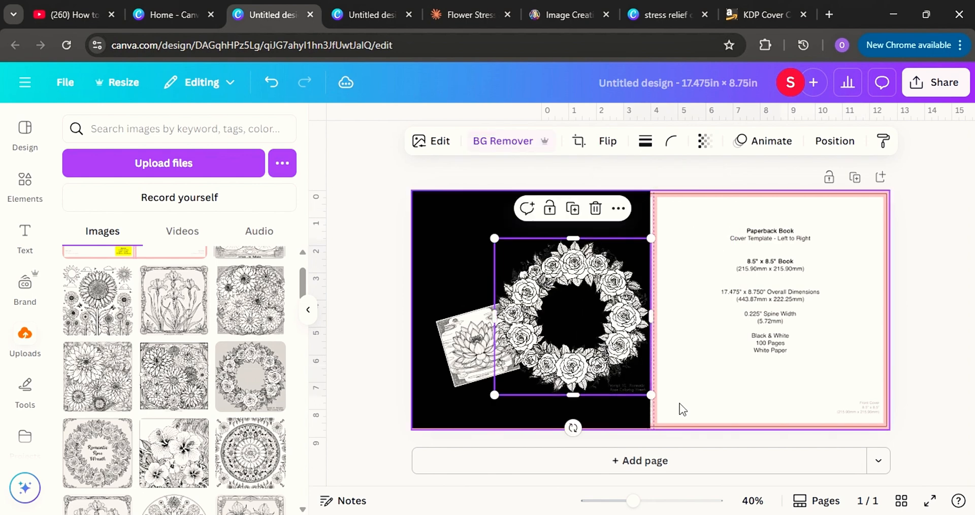
pyautogui.moveTo(601, 330); pyautogui.dragTo(559, 283)
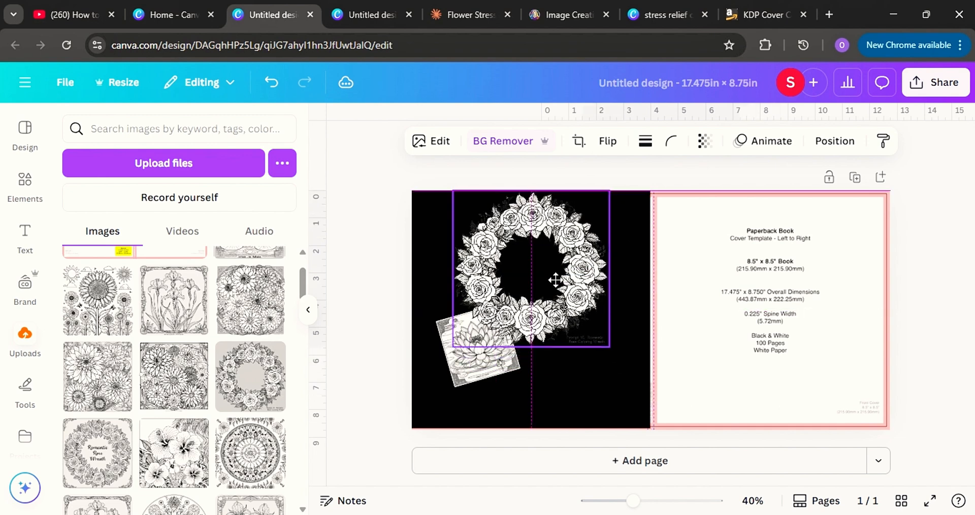
pyautogui.moveTo(607, 348); pyautogui.dragTo(573, 310)
pyautogui.moveTo(520, 254); pyautogui.dragTo(540, 276)
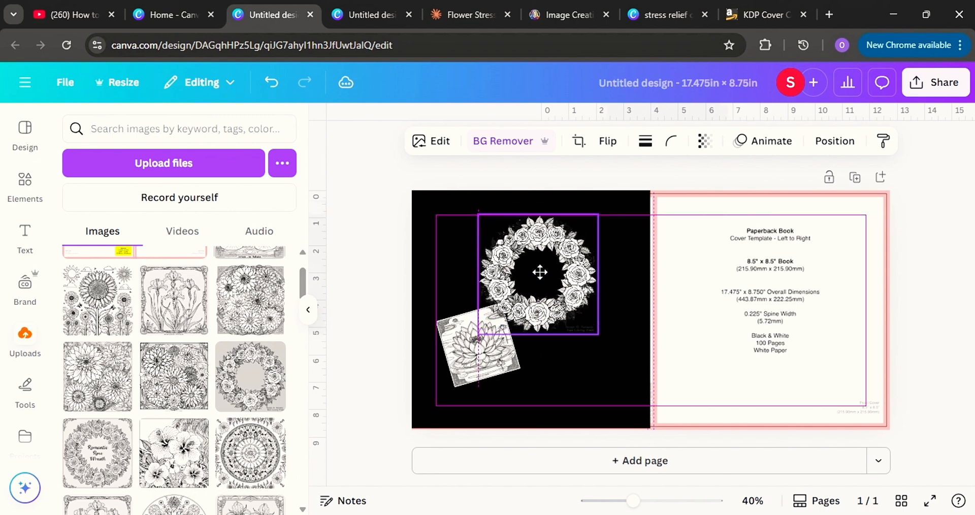
pyautogui.moveTo(461, 359); pyautogui.dragTo(463, 366)
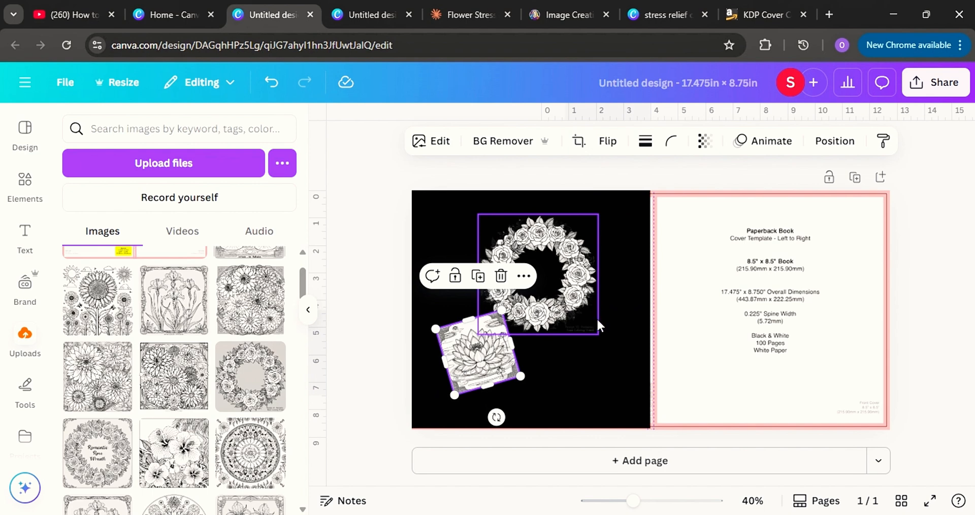
pyautogui.moveTo(595, 328); pyautogui.dragTo(578, 318)
pyautogui.moveTo(527, 281); pyautogui.dragTo(535, 290)
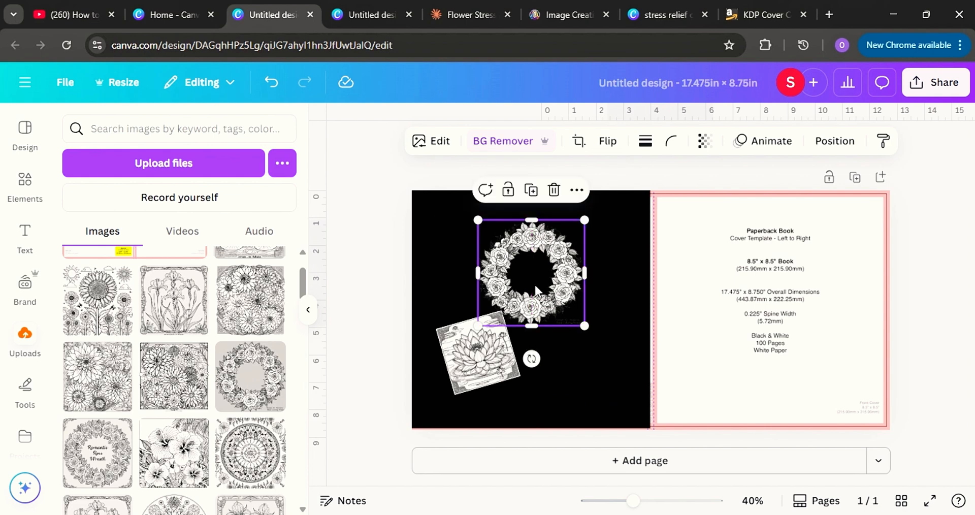
# Step: Add the uploaded circular mandala page with floral corners and place it as a small thumbnail on the back cover's lower right
pyautogui.scroll(-3, 216, 404)
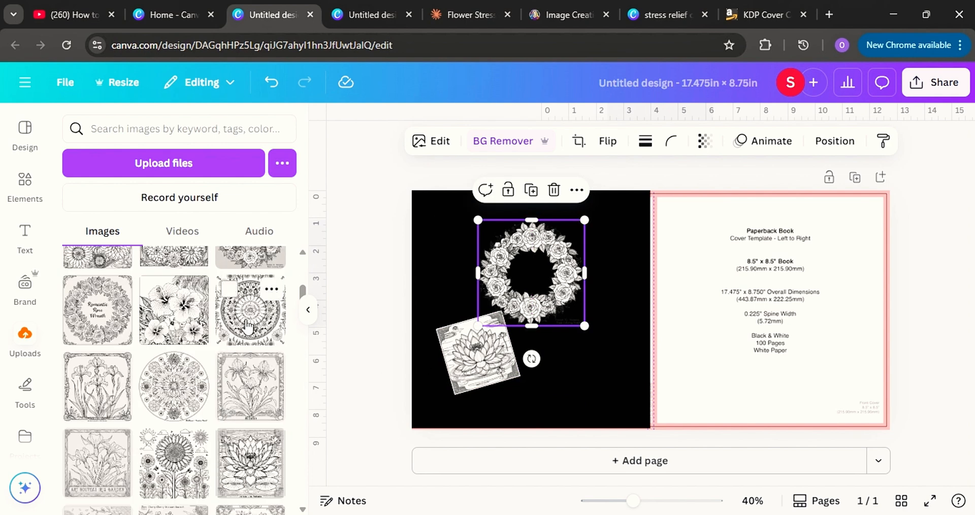
pyautogui.click(247, 326)
pyautogui.moveTo(652, 325); pyautogui.dragTo(600, 334)
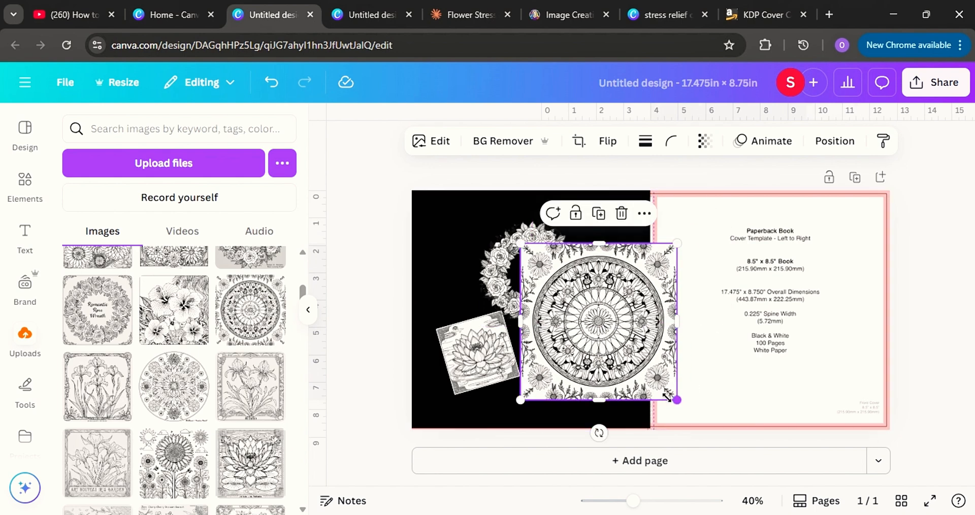
pyautogui.moveTo(676, 399); pyautogui.dragTo(579, 345)
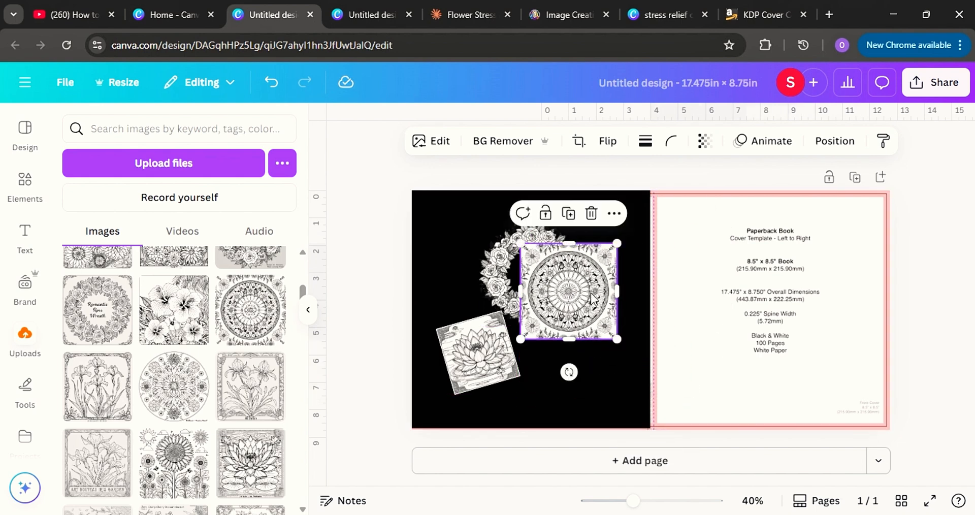
pyautogui.moveTo(592, 300); pyautogui.dragTo(606, 343)
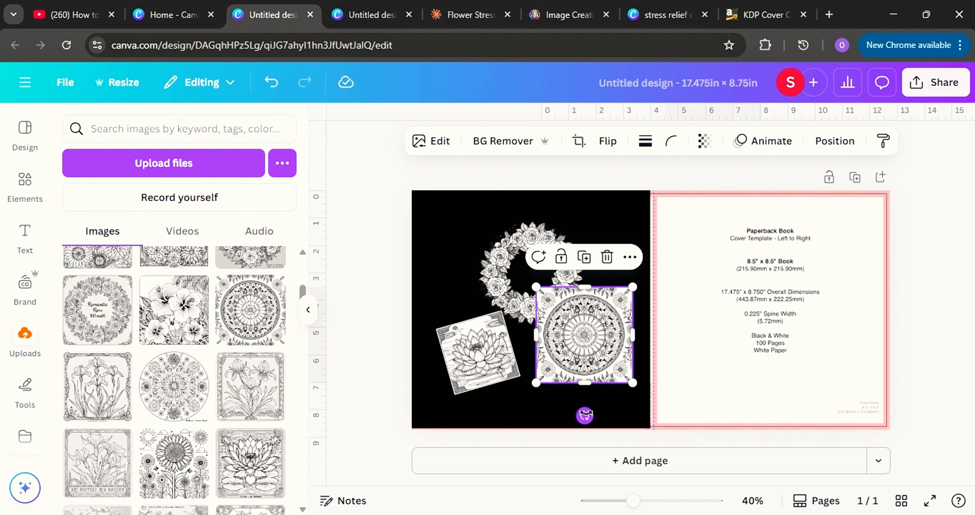
# Step: Tilt the mandala thumbnail slightly clockwise and make it about as large as the lotus thumbnail
pyautogui.moveTo(585, 414); pyautogui.dragTo(587, 376)
pyautogui.moveTo(589, 330); pyautogui.dragTo(603, 348)
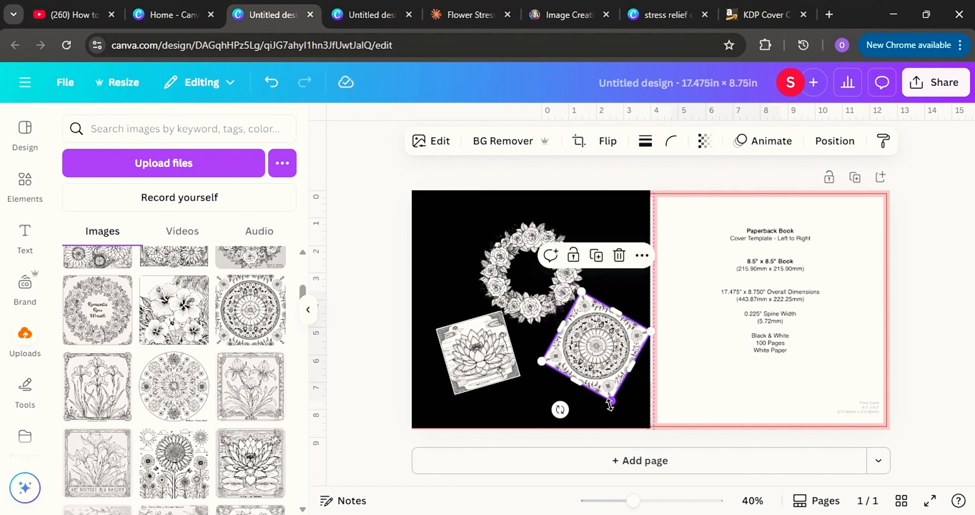
pyautogui.moveTo(610, 405); pyautogui.dragTo(577, 402)
pyautogui.moveTo(590, 354)
pyautogui.mouseDown()
pyautogui.moveTo(588, 363)
pyautogui.moveTo(591, 353)
pyautogui.mouseUp()
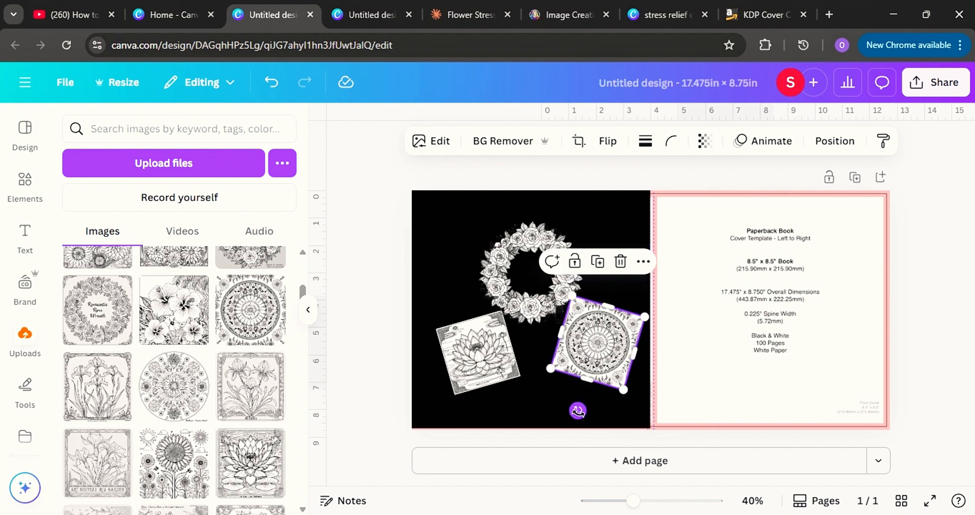
pyautogui.moveTo(577, 410); pyautogui.dragTo(583, 409)
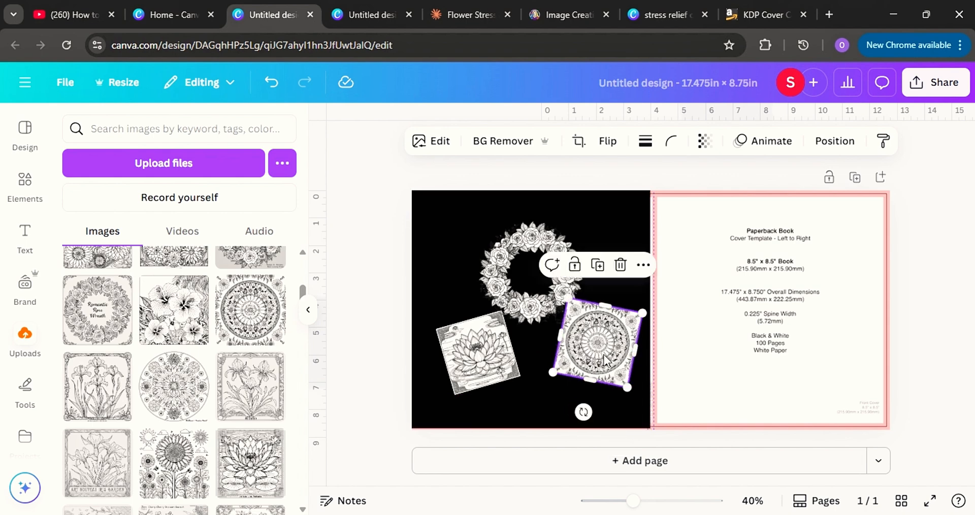
# Step: Fine-tune the mandala and lotus thumbnails so they sit level with each other on the lower back cover
pyautogui.moveTo(604, 359); pyautogui.dragTo(600, 369)
pyautogui.click(485, 361)
pyautogui.moveTo(484, 361); pyautogui.dragTo(488, 369)
pyautogui.click(537, 373)
pyautogui.click(607, 372)
pyautogui.moveTo(607, 371); pyautogui.dragTo(605, 371)
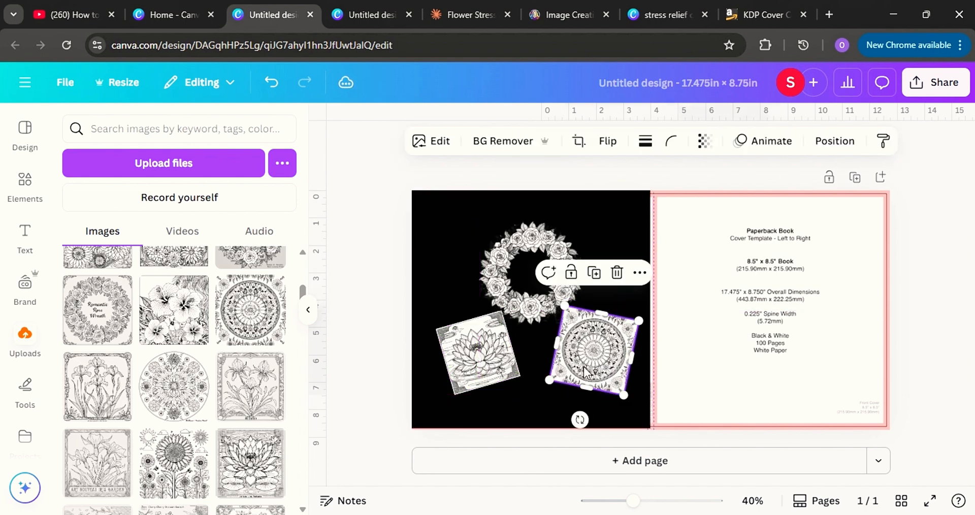
# Step: Try centring the rose wreath on the page, and return it to the back cover's upper middle above the two thumbnails
pyautogui.click(609, 240)
pyautogui.moveTo(522, 282); pyautogui.dragTo(521, 271)
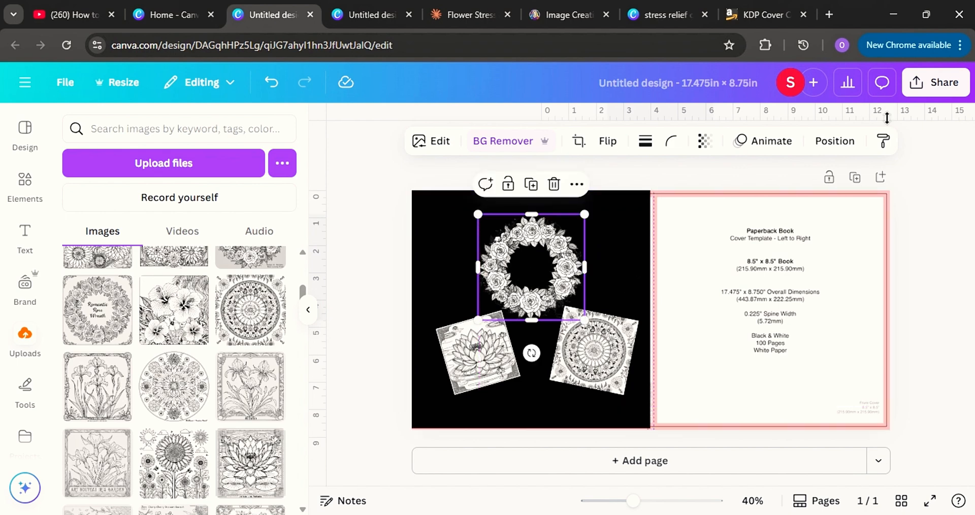
pyautogui.click(835, 141)
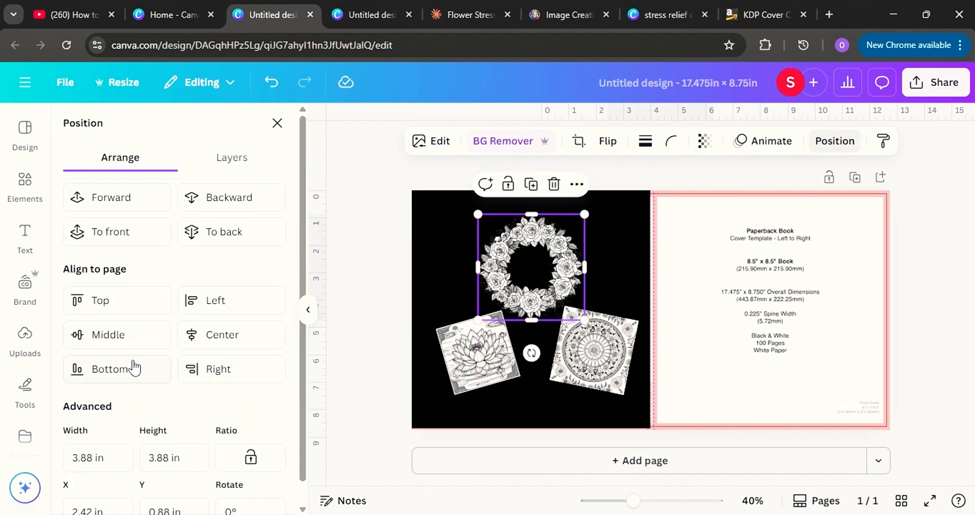
pyautogui.click(223, 338)
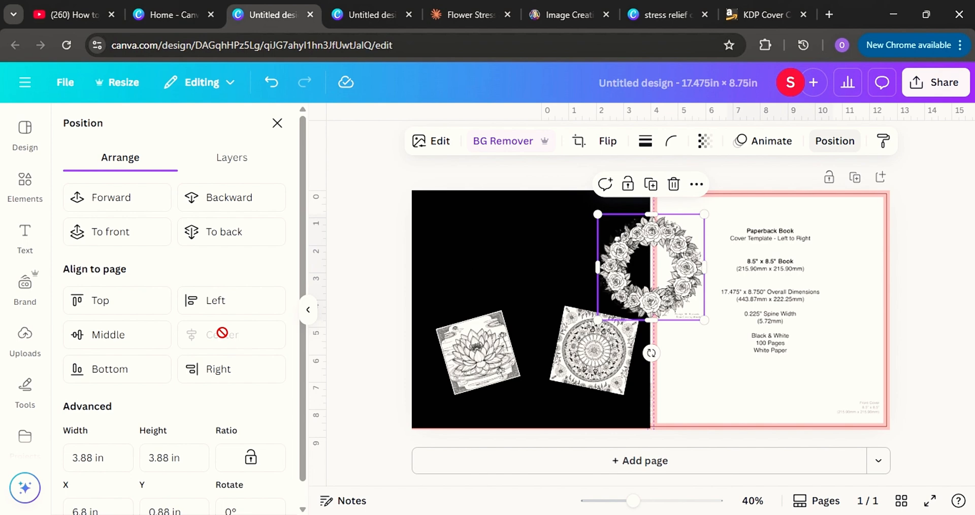
pyautogui.moveTo(630, 268); pyautogui.dragTo(535, 258)
pyautogui.click(630, 305)
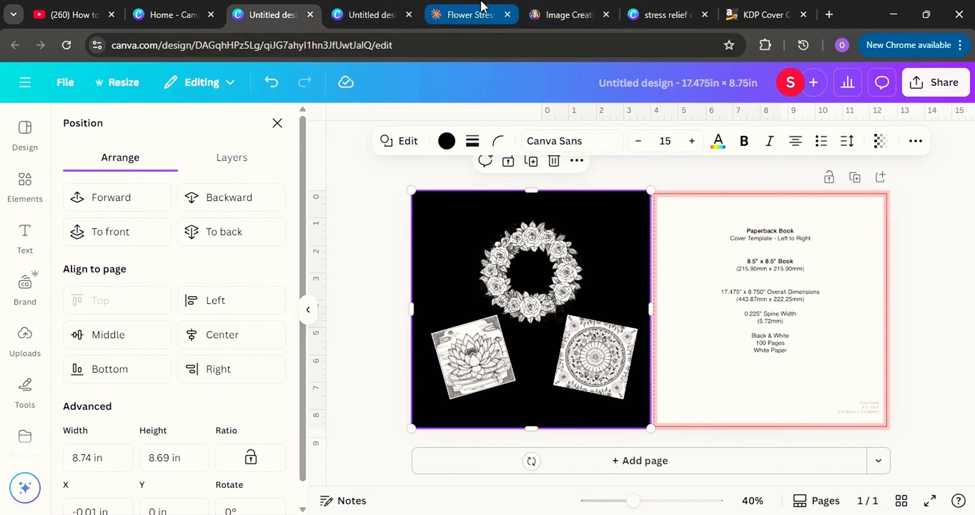
# Step: Switch to Claude and copy the descriptive paragraph of the Book Cover Image Prompt from the coloring book document
pyautogui.click(465, 12)
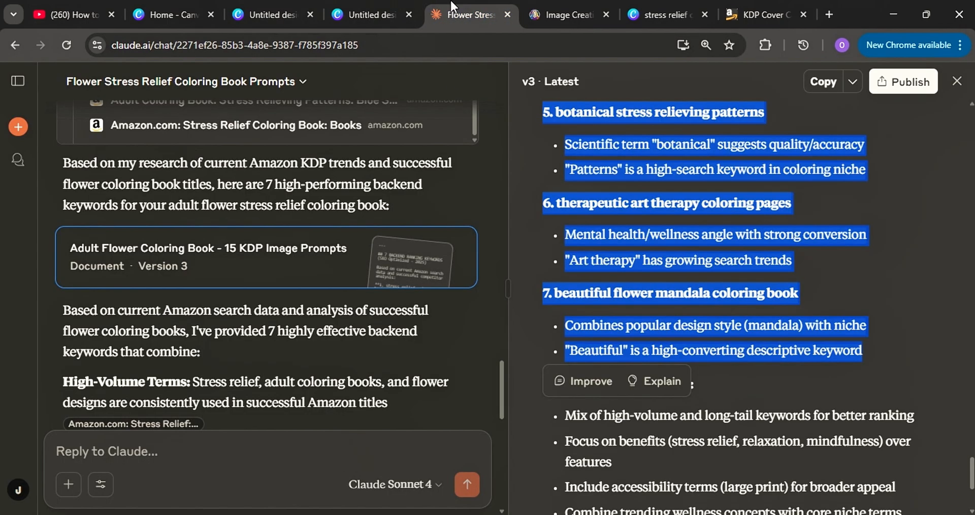
pyautogui.scroll(15, 716, 365)
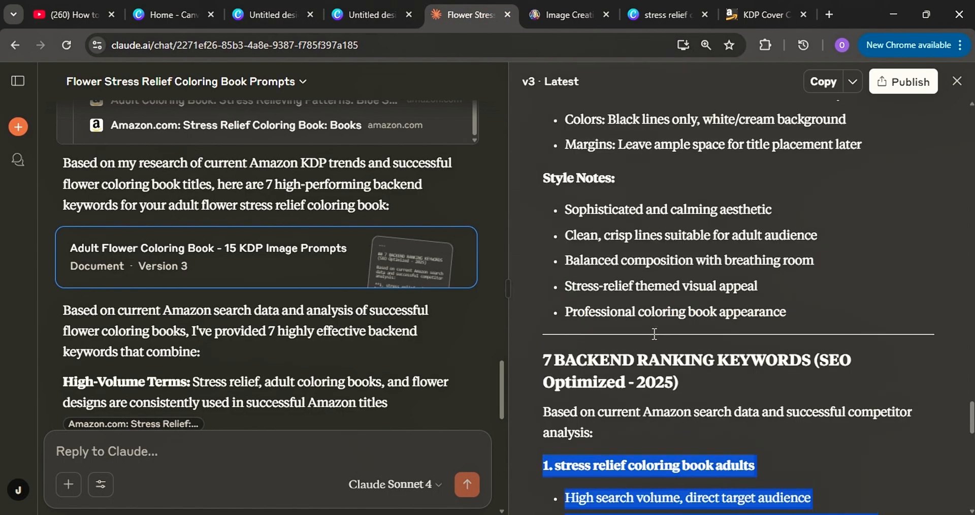
pyautogui.scroll(4, 655, 329)
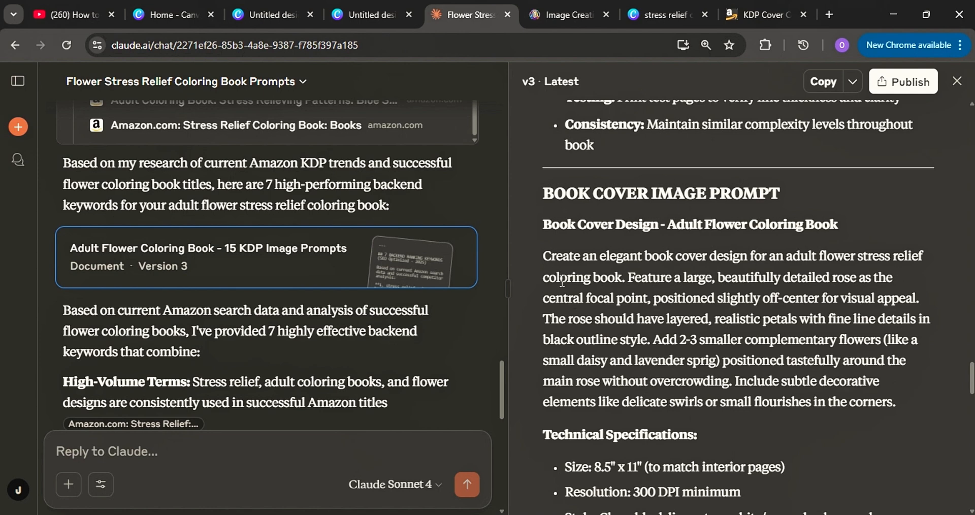
pyautogui.scroll(-2, 562, 281)
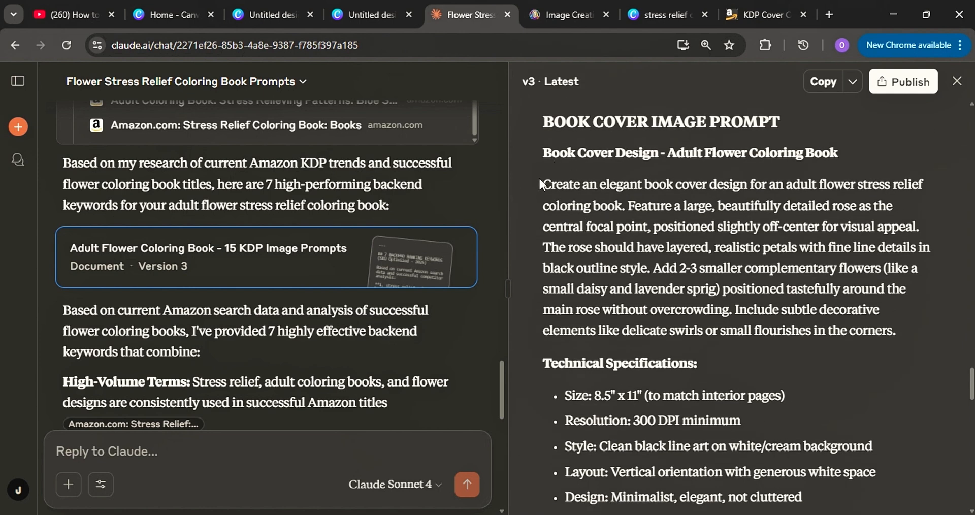
pyautogui.moveTo(539, 180); pyautogui.dragTo(892, 334)
pyautogui.rightClick(646, 248)
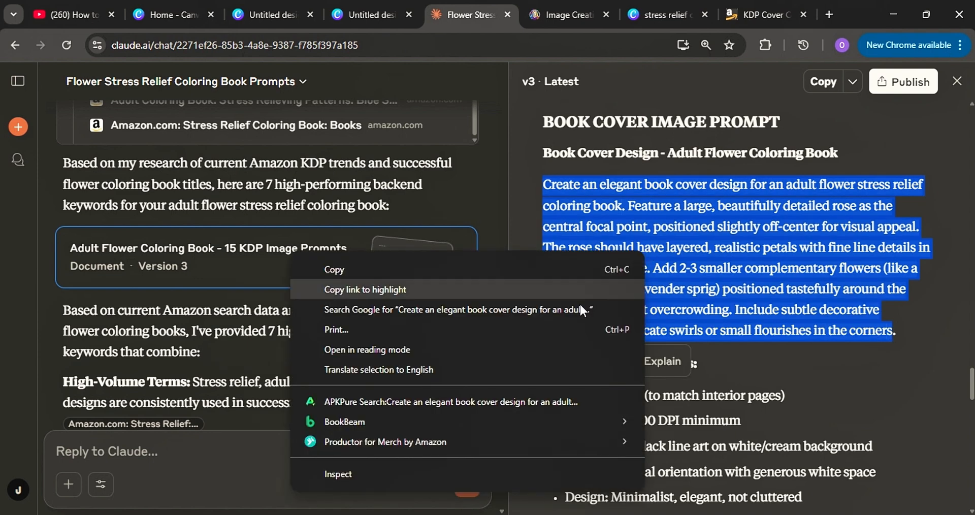
pyautogui.click(340, 270)
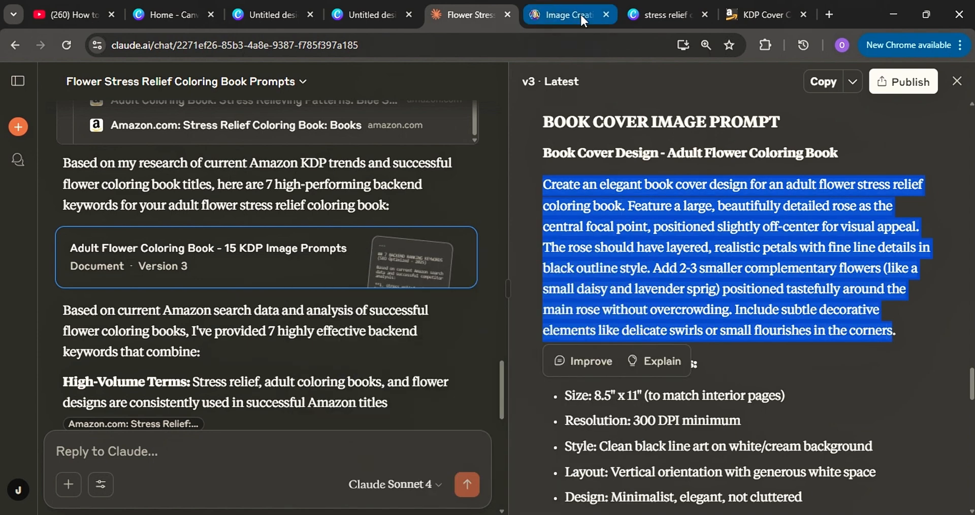
# Step: In Leonardo.Ai, replace the Romantic Rose Wreath prompt with the copied cover prompt, keeping the sentence "Do not include letters or words on the image"
pyautogui.click(559, 13)
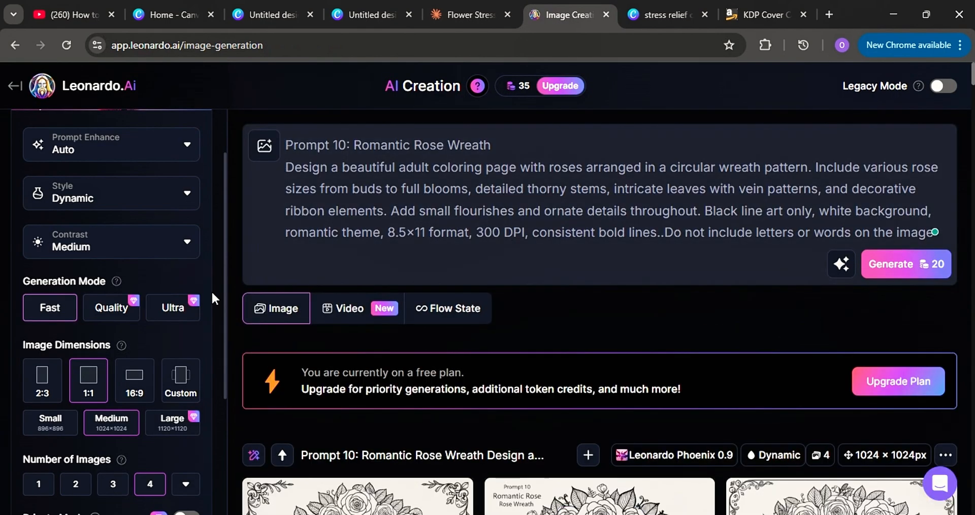
pyautogui.moveTo(287, 145); pyautogui.dragTo(659, 241)
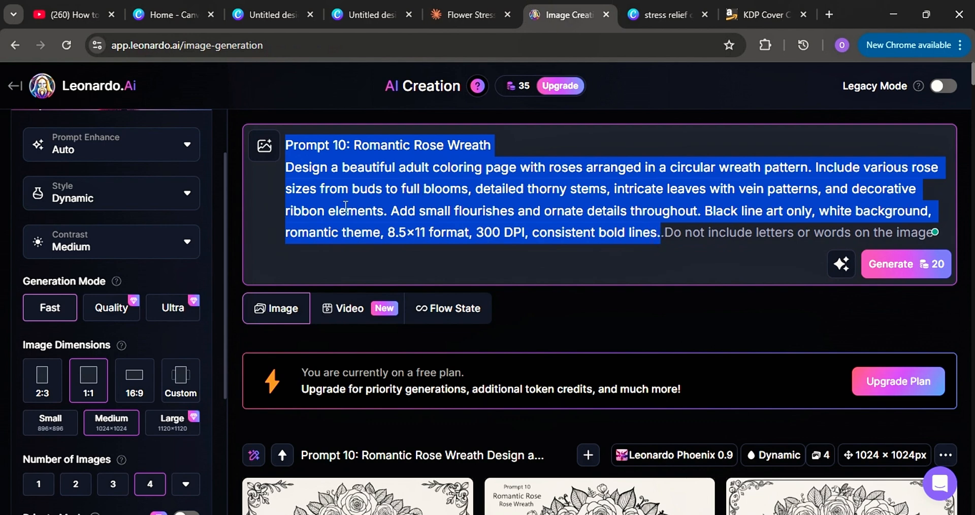
pyautogui.rightClick(351, 194)
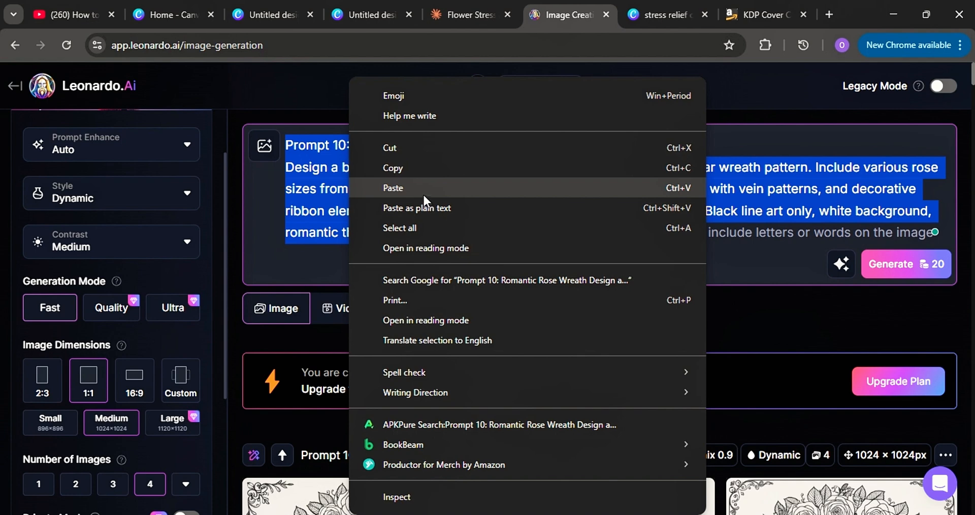
pyautogui.click(403, 188)
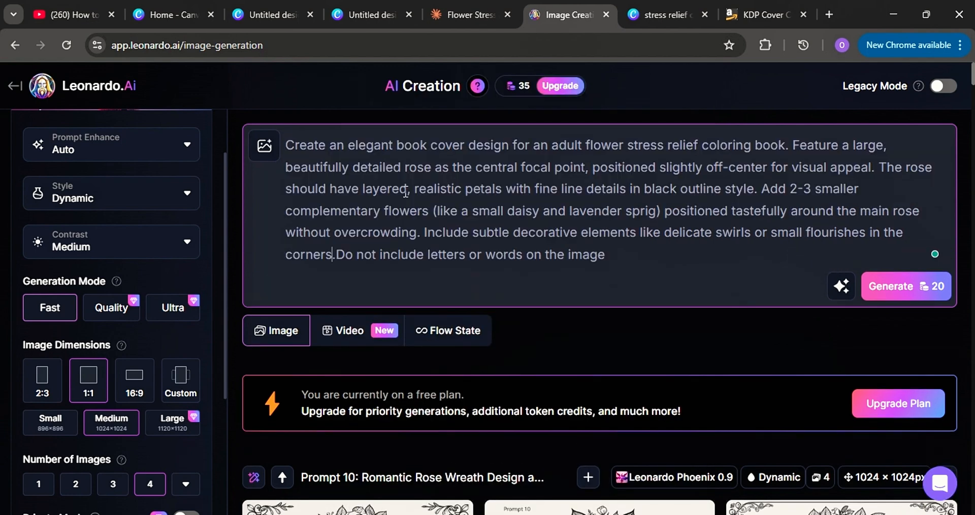
# Step: Generate four images from the cover prompt, dismiss the upgrade offer and bring the new results into view
pyautogui.click(899, 292)
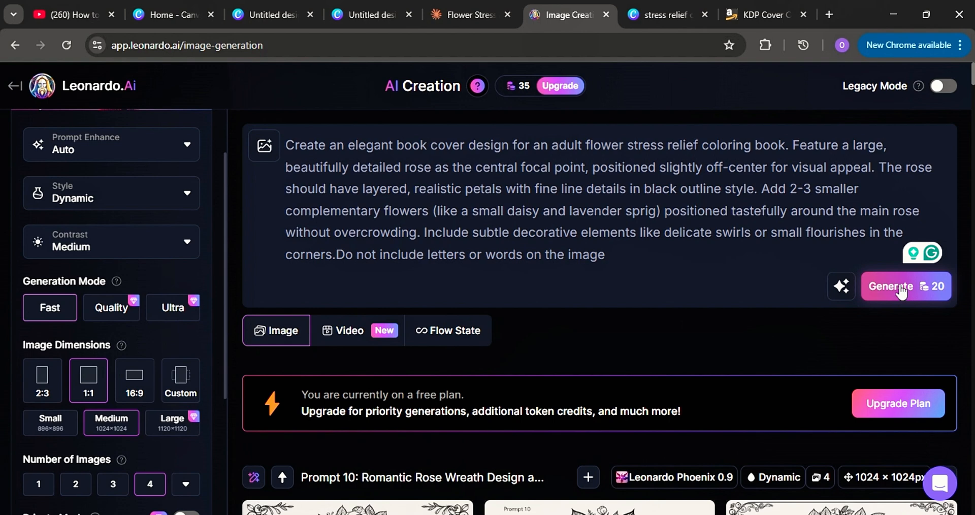
pyautogui.click(900, 285)
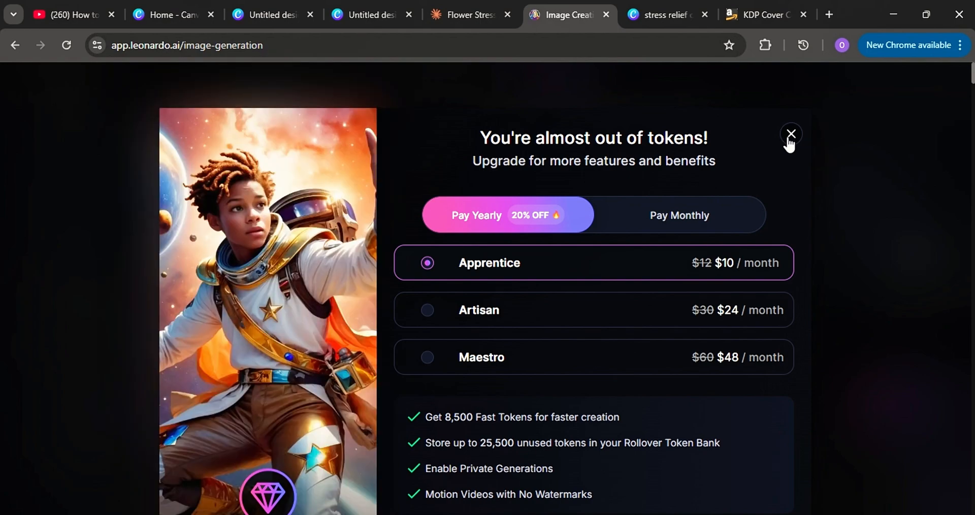
pyautogui.click(791, 136)
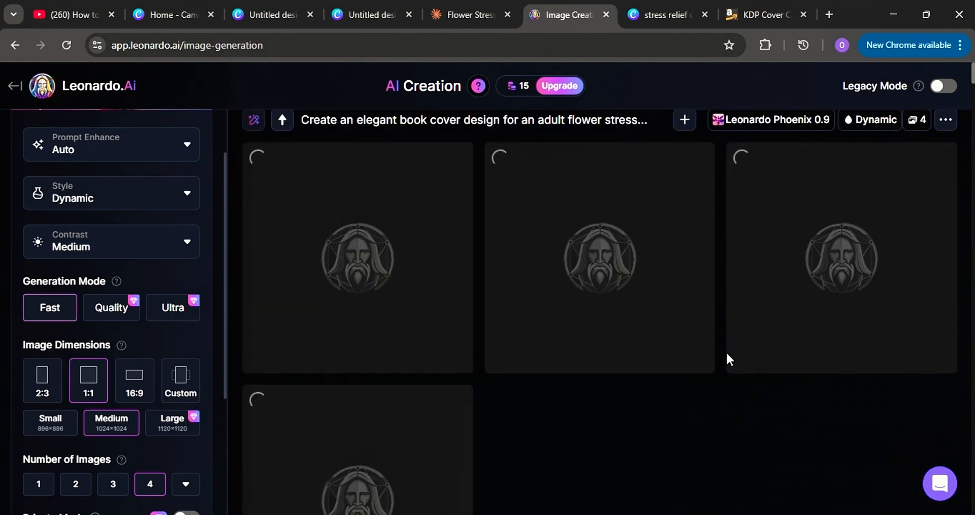
pyautogui.scroll(-5, 726, 359)
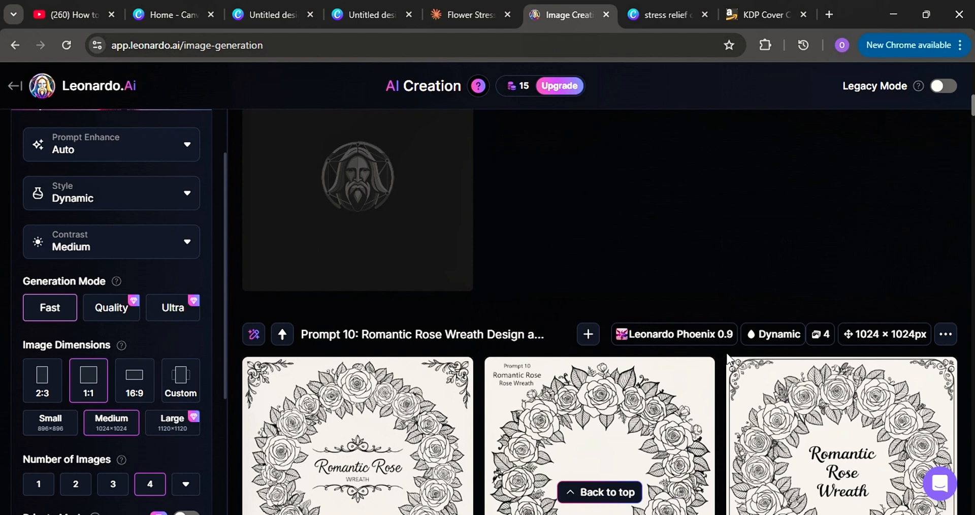
pyautogui.scroll(3, 619, 301)
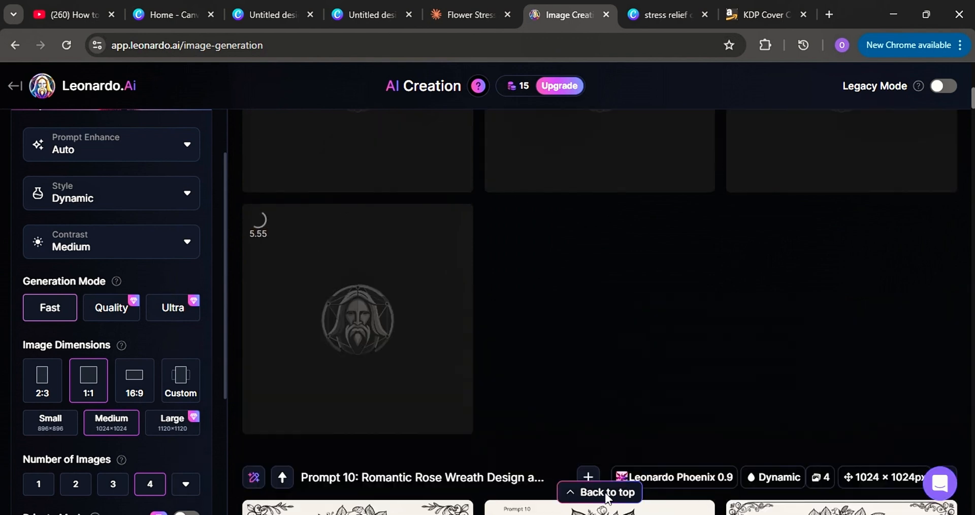
pyautogui.scroll(4, 711, 365)
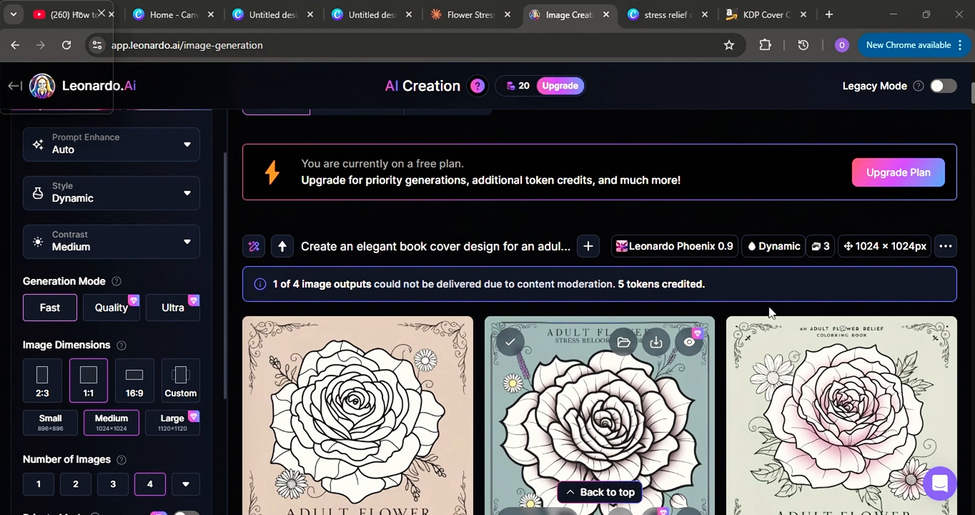
# Step: Download the teal rose cover and the pale green rose cover from the generated images
pyautogui.scroll(-3, 769, 310)
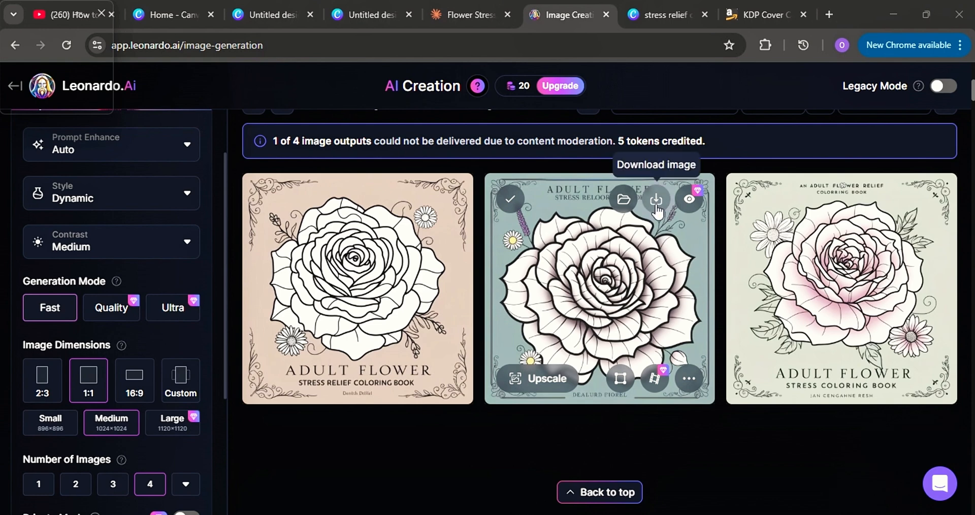
pyautogui.click(656, 199)
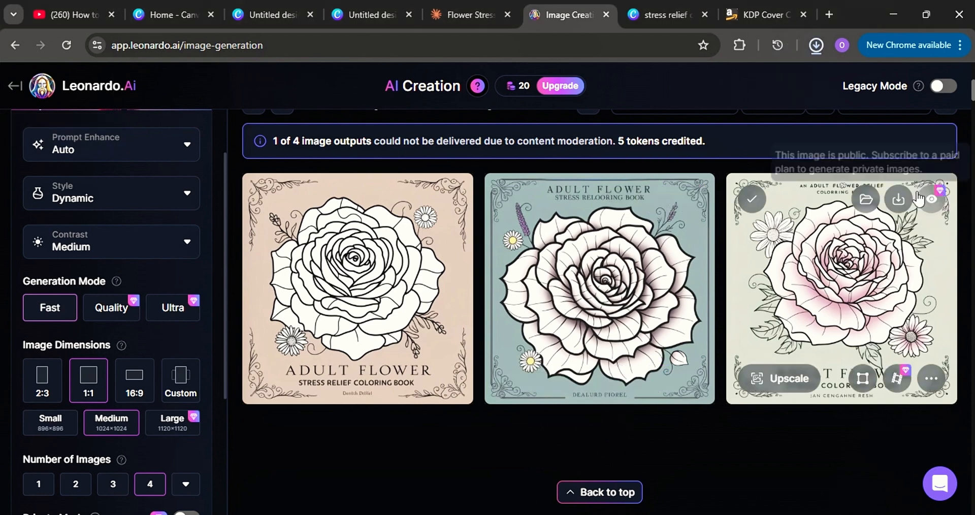
pyautogui.click(896, 208)
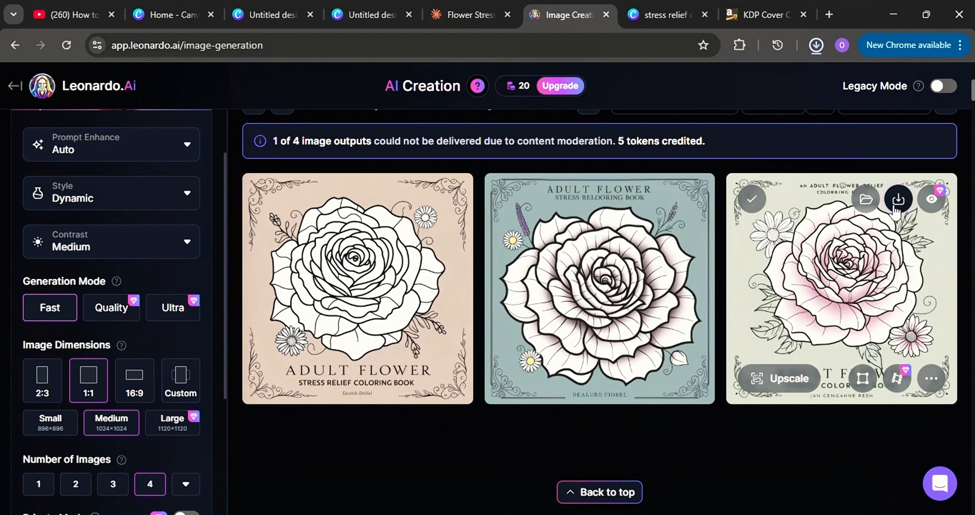
# Step: In the cover prompt, replace "black" with "colourful" so the line details read "in colourful outline style"
pyautogui.scroll(7, 730, 276)
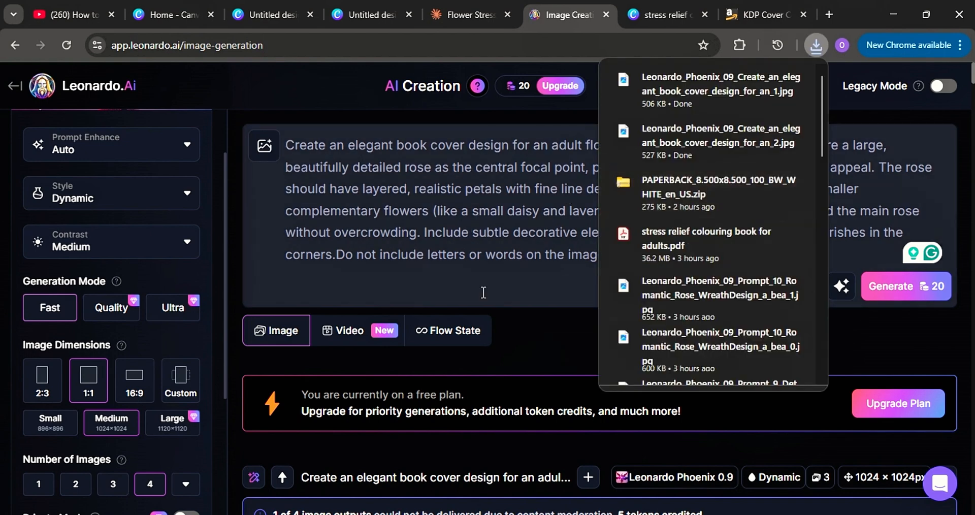
pyautogui.click(506, 279)
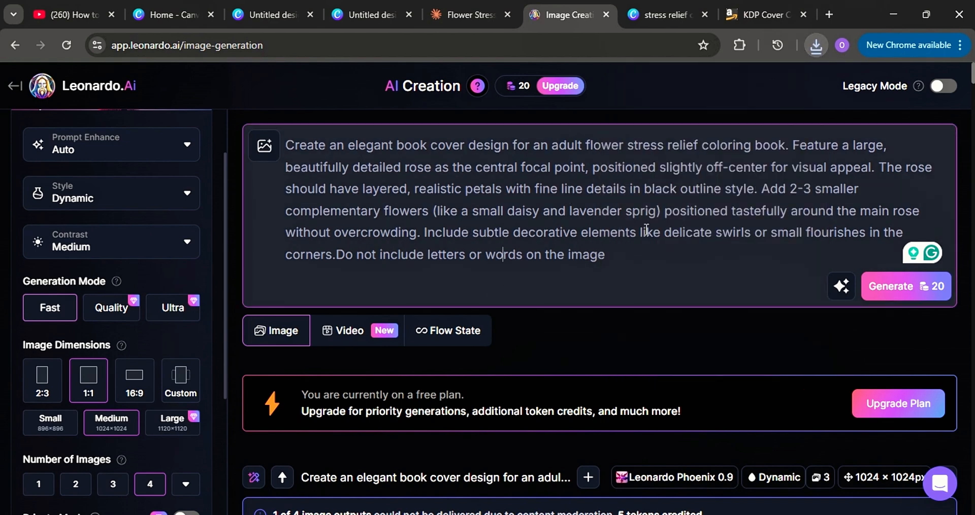
pyautogui.click(679, 190)
pyautogui.press('BackSpace')
pyautogui.press('BackSpace')
pyautogui.press('BackSpace')
pyautogui.press('BackSpace')
pyautogui.press('BackSpace')
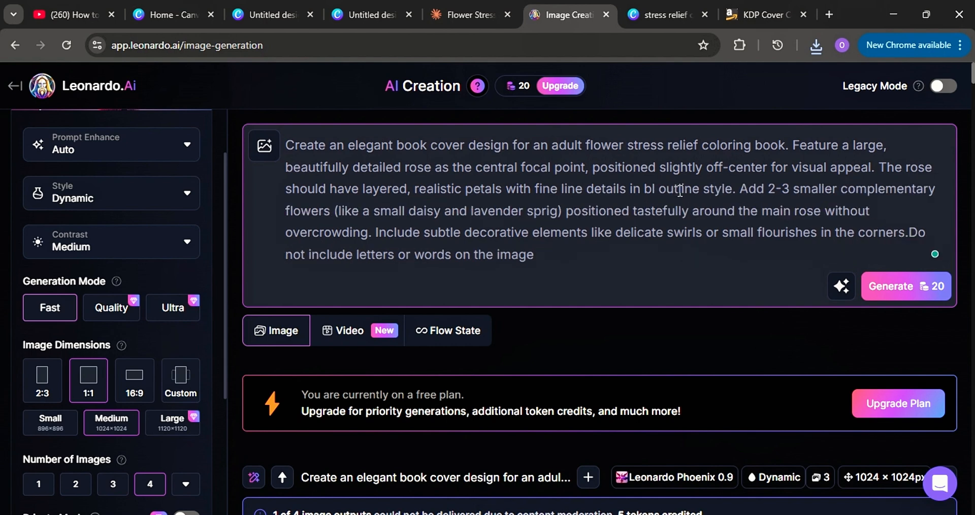
pyautogui.write('colou')
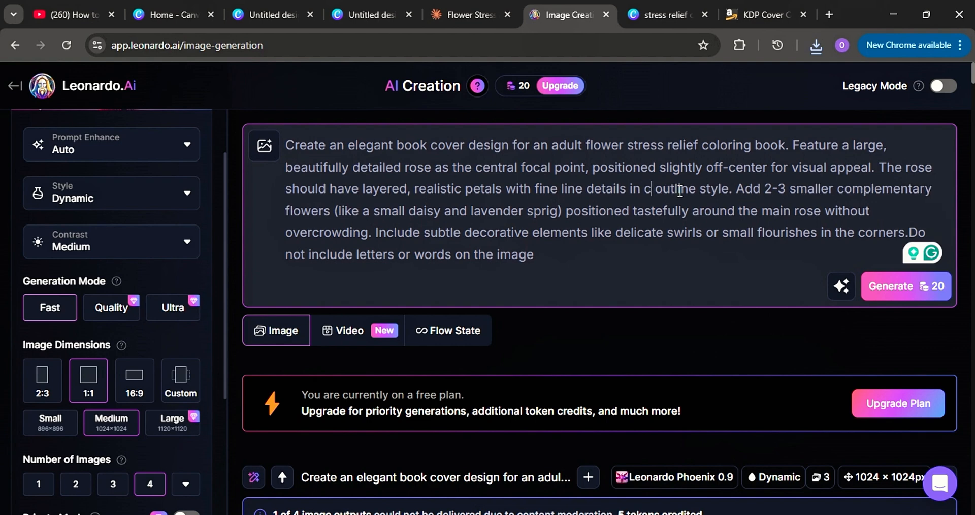
pyautogui.write('rful')
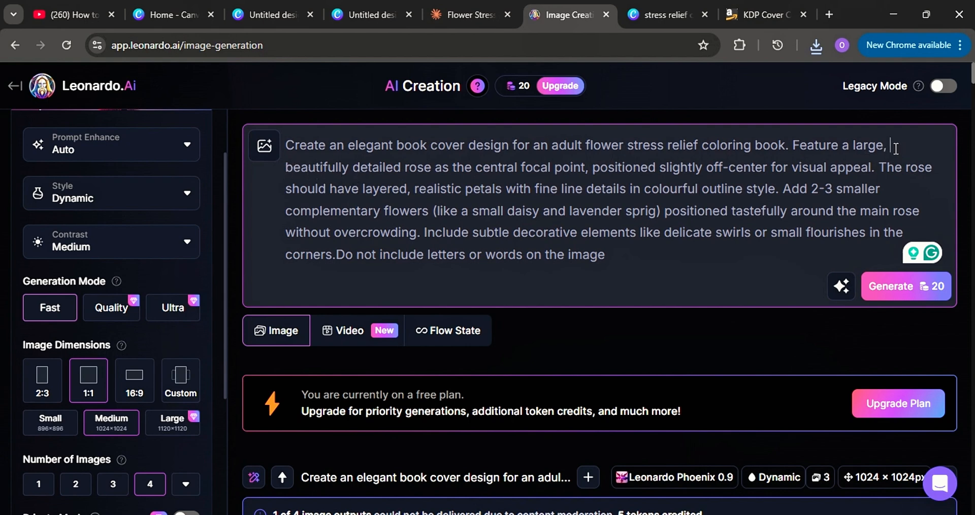
# Step: Insert "colourful" before "beautifully detailed rose" in the cover prompt
pyautogui.write('c')
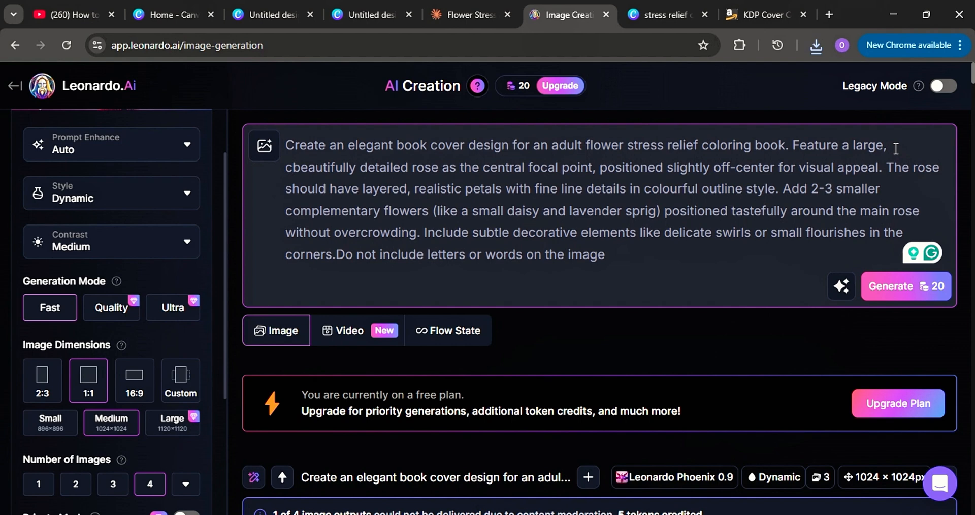
pyautogui.write('olour')
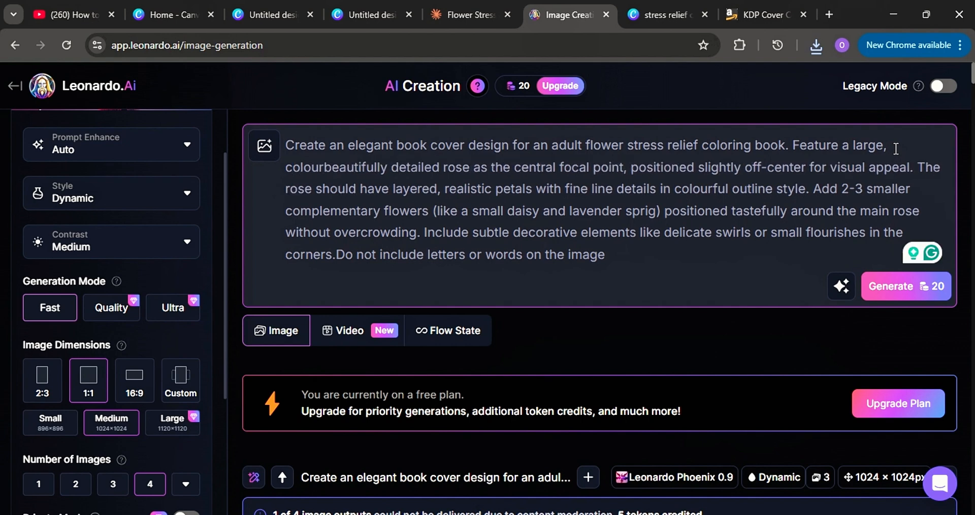
pyautogui.write('fu')
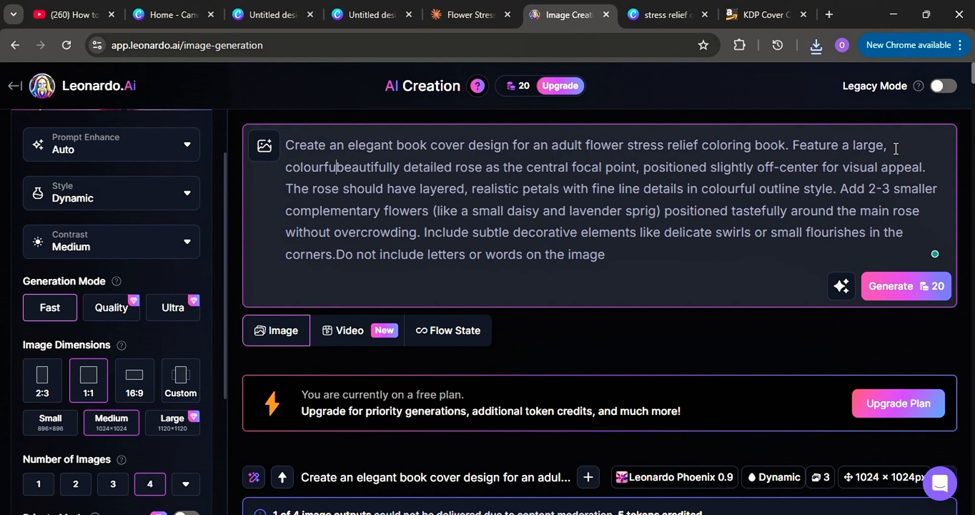
pyautogui.write('l')
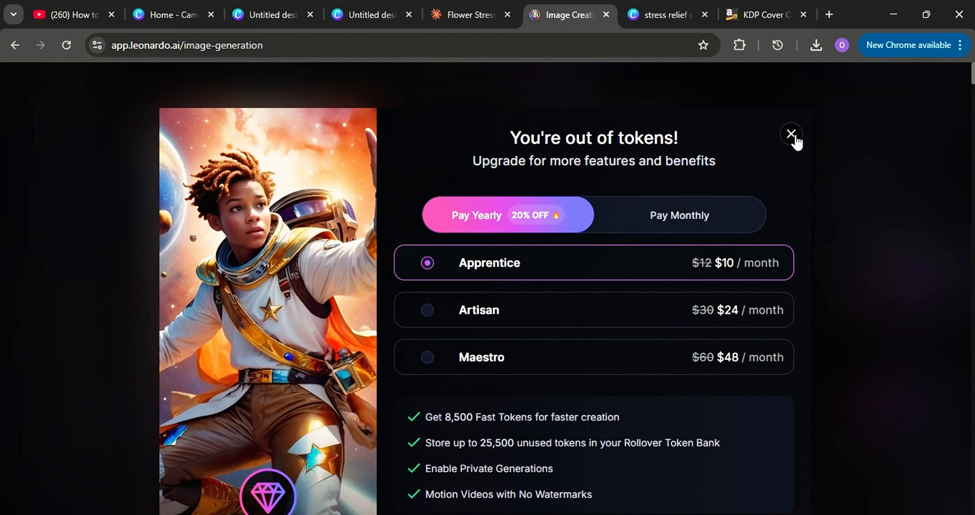
# Step: Generate images from the revised prompt, dismiss the upgrade offer and review the colourful rose covers
pyautogui.click(790, 136)
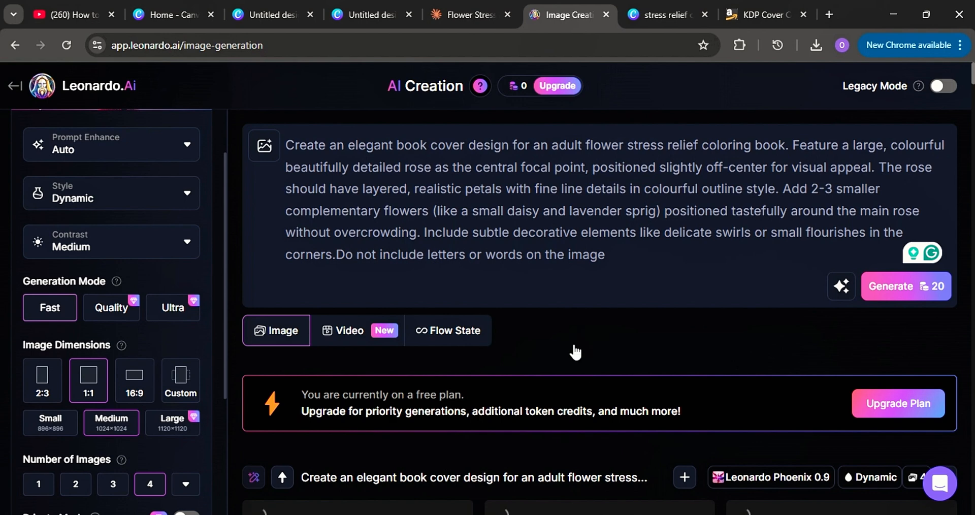
pyautogui.scroll(-8, 570, 379)
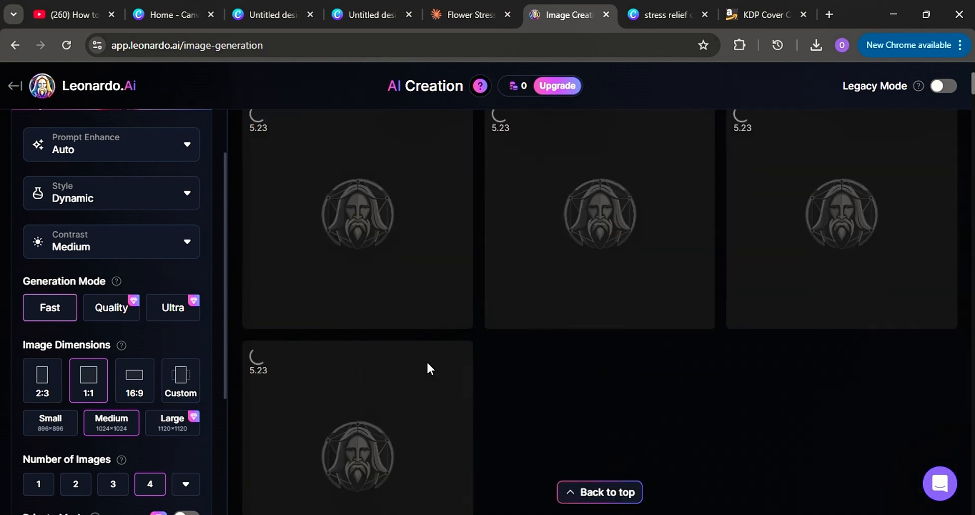
pyautogui.scroll(-2, 427, 361)
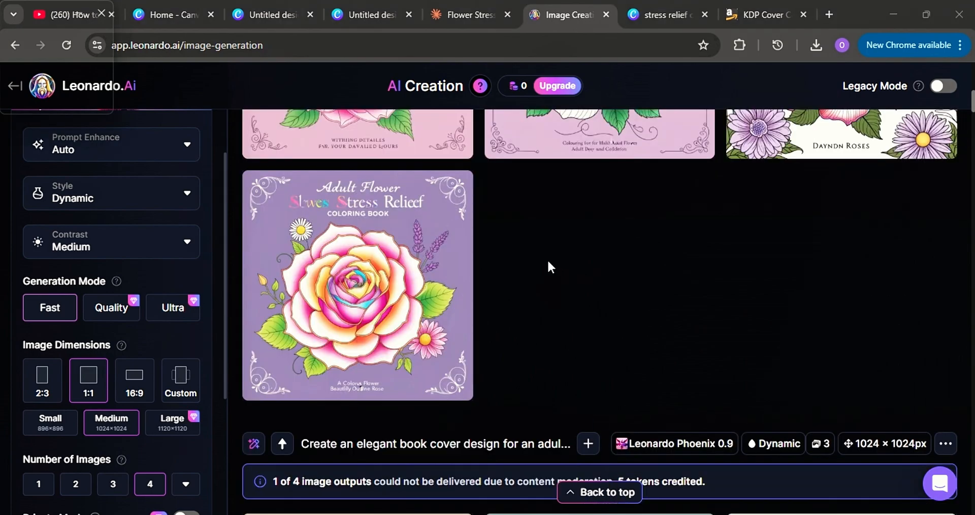
pyautogui.scroll(-2, 573, 288)
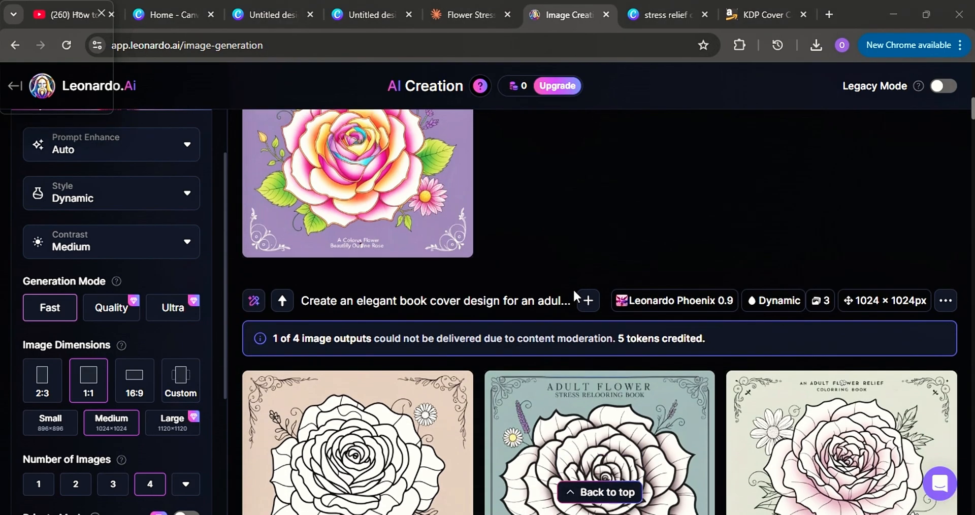
pyautogui.scroll(2, 570, 239)
pyautogui.scroll(5, 571, 254)
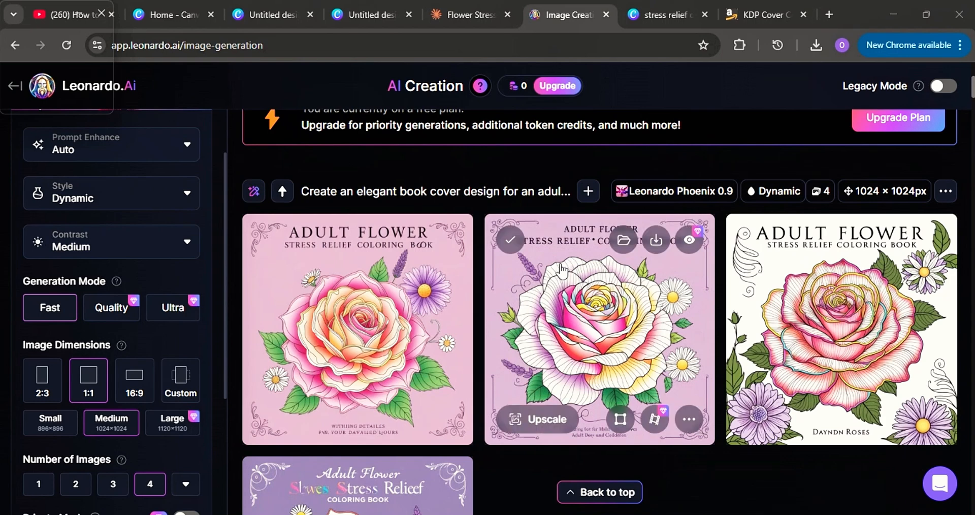
# Step: Download the white-background, purple and lilac "Colouring Book" rose covers from the newest batch
pyautogui.scroll(-1, 652, 330)
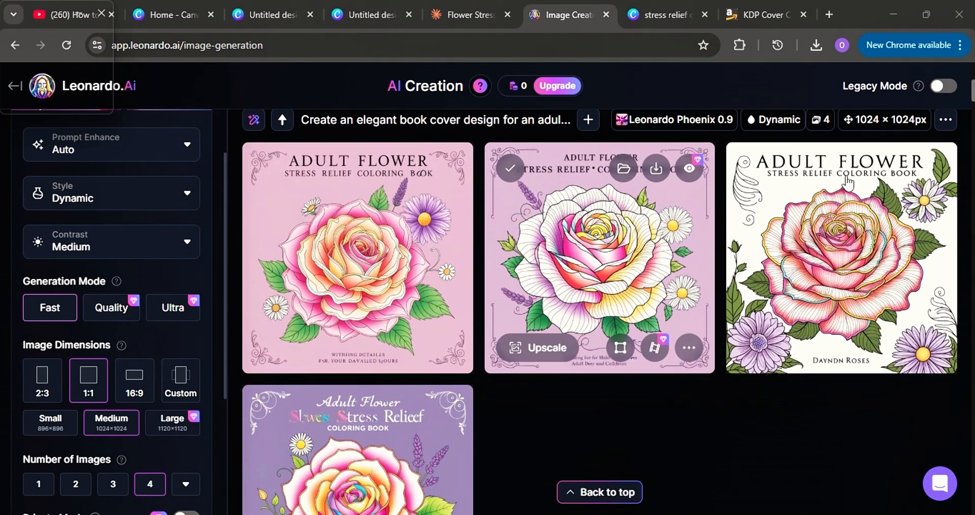
pyautogui.click(898, 171)
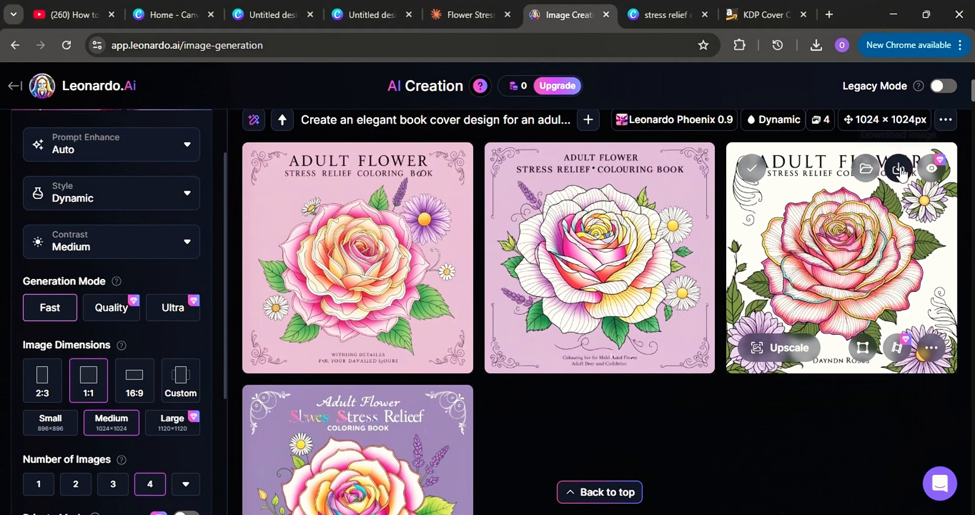
pyautogui.scroll(-1, 598, 263)
pyautogui.scroll(-2, 598, 264)
pyautogui.moveTo(381, 221)
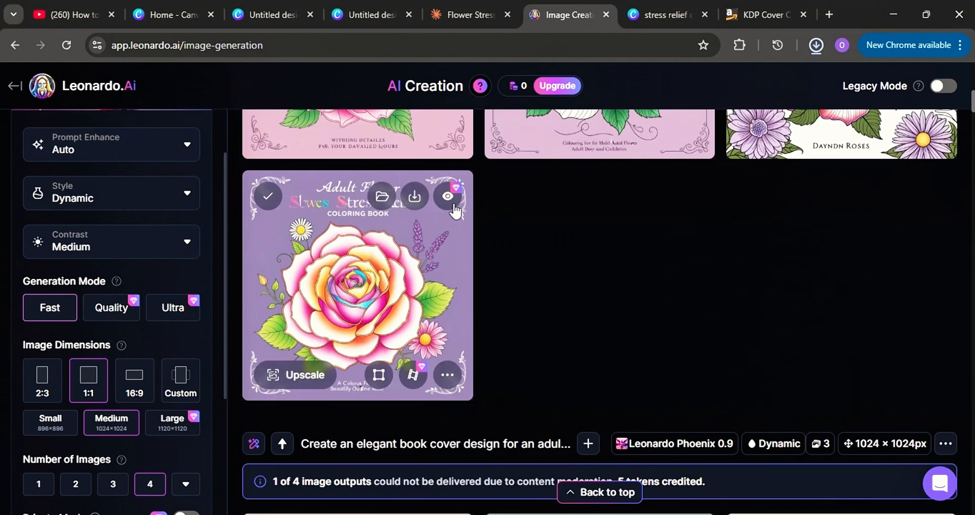
pyautogui.click(421, 207)
pyautogui.scroll(5, 807, 309)
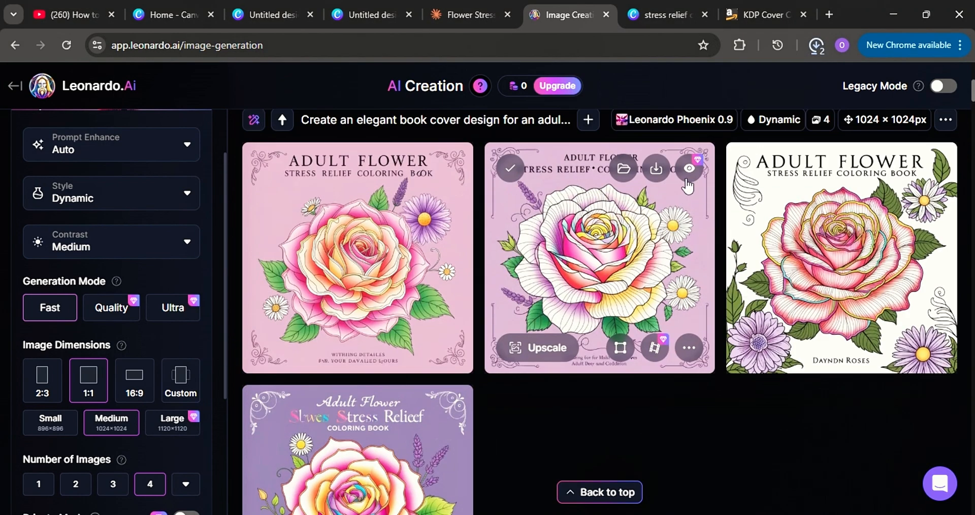
pyautogui.click(656, 168)
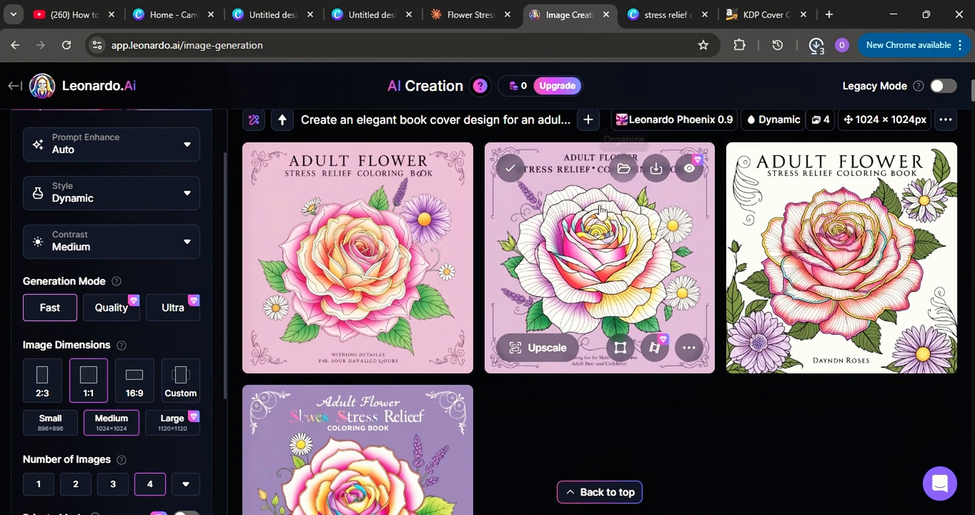
pyautogui.moveTo(416, 246)
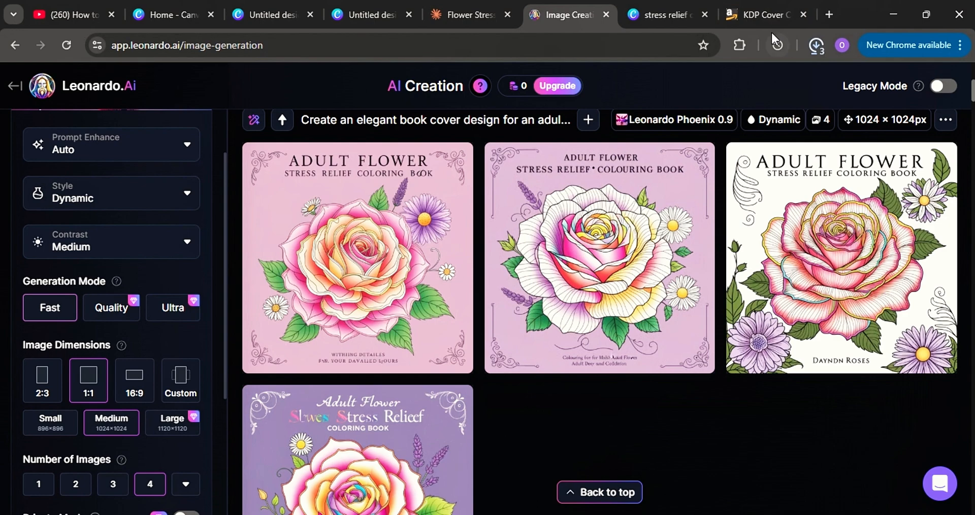
# Step: Switch to the 17.475 x 8.75 in Canva cover and upload the three colourful rose covers from the Downloads folder
pyautogui.moveTo(759, 11)
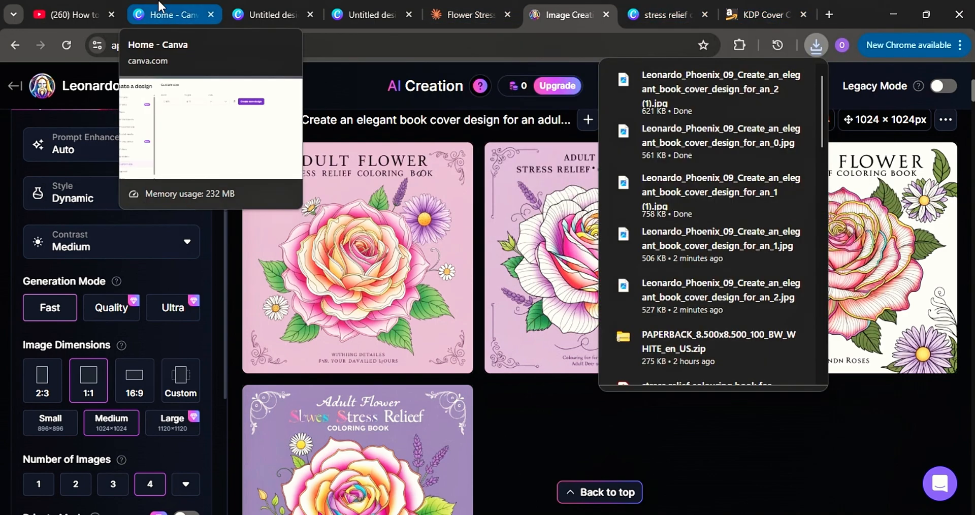
pyautogui.click(269, 13)
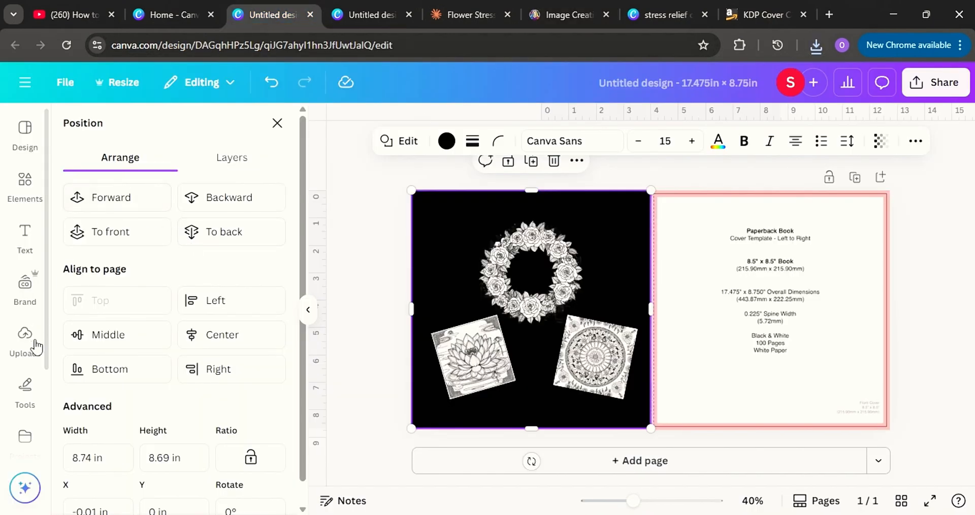
pyautogui.click(23, 348)
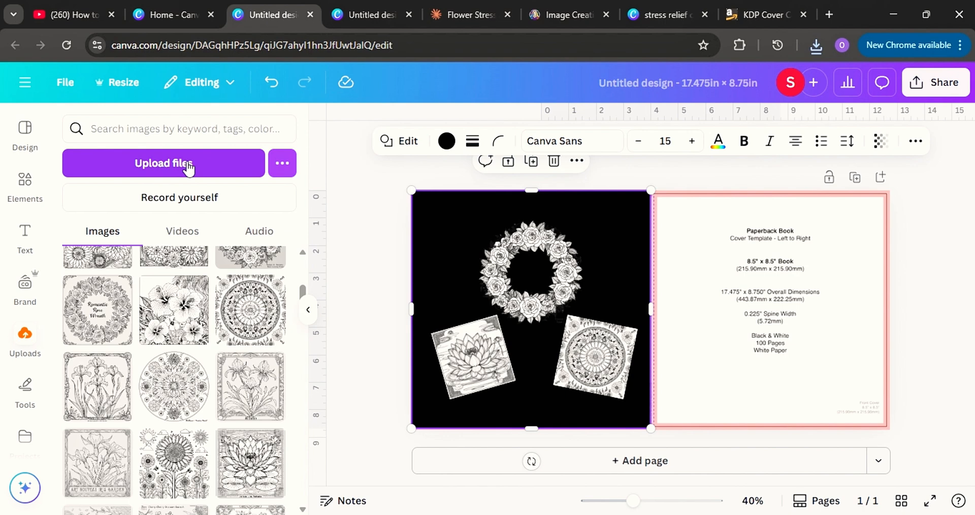
pyautogui.click(187, 164)
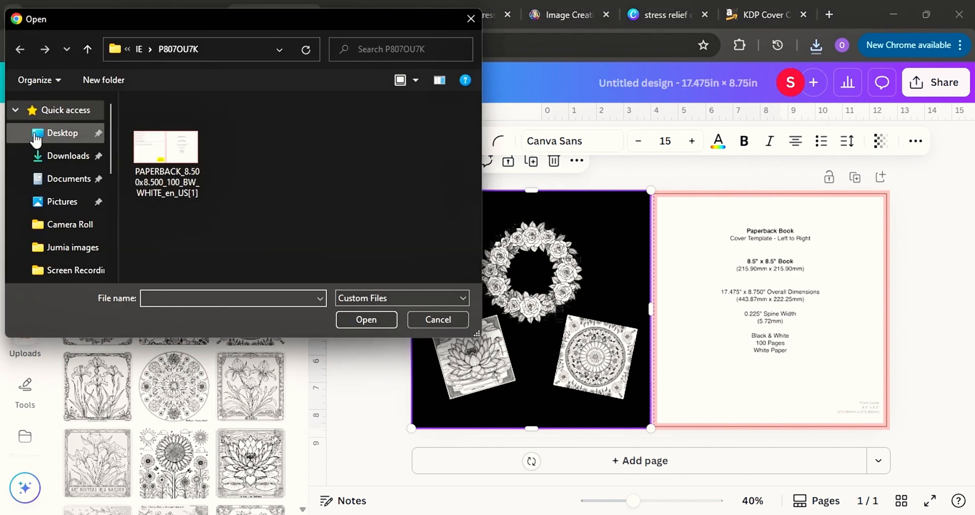
pyautogui.click(71, 156)
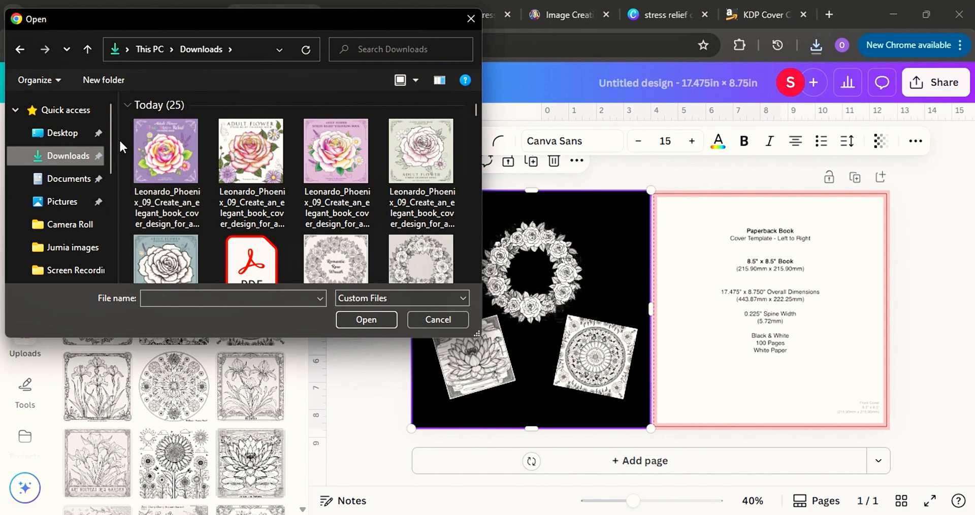
pyautogui.moveTo(123, 139); pyautogui.dragTo(362, 162)
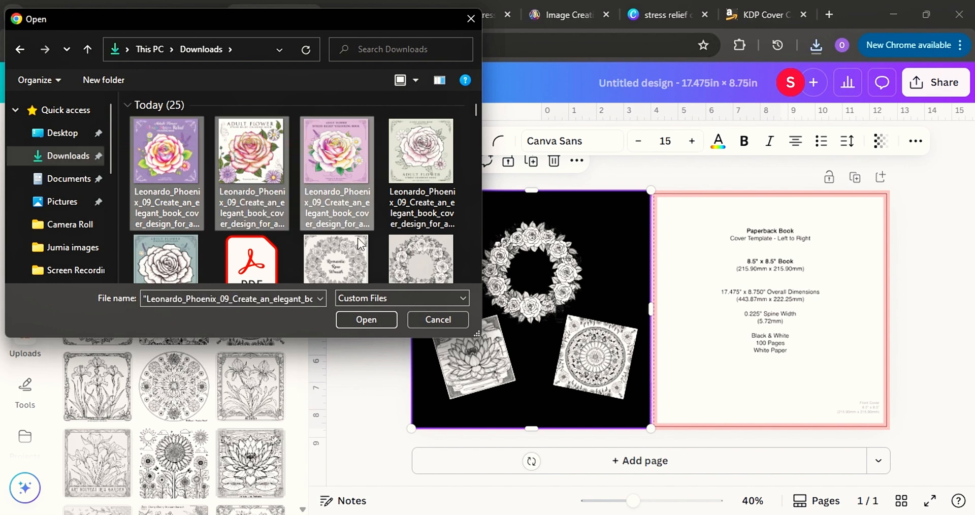
pyautogui.click(365, 320)
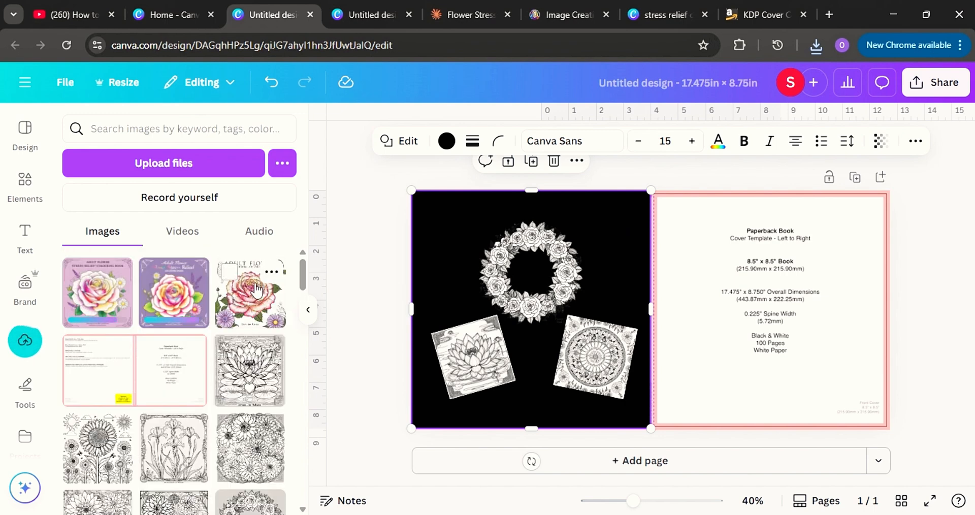
# Step: Add the white-background "Adult Flower" rose cover and enlarge it to fill the front cover area beside the black back cover
pyautogui.click(248, 314)
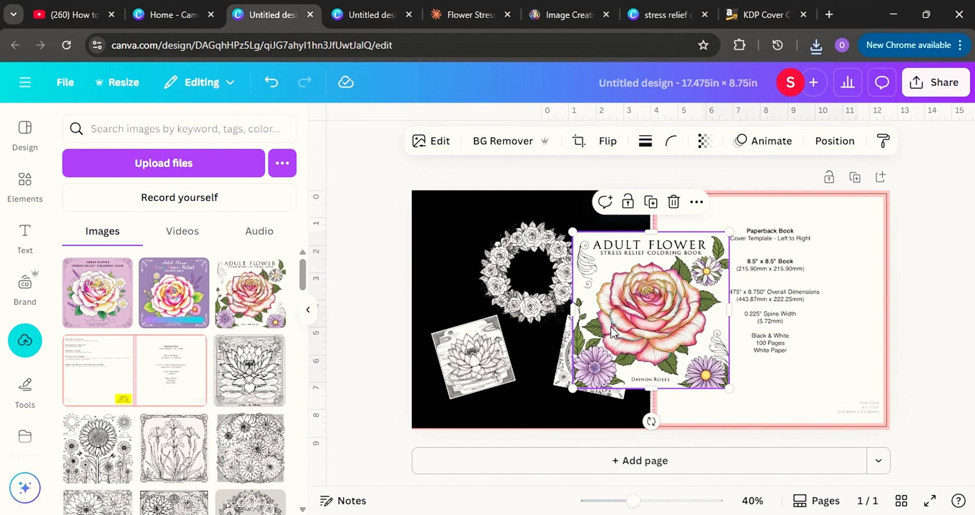
pyautogui.moveTo(663, 319); pyautogui.dragTo(819, 281)
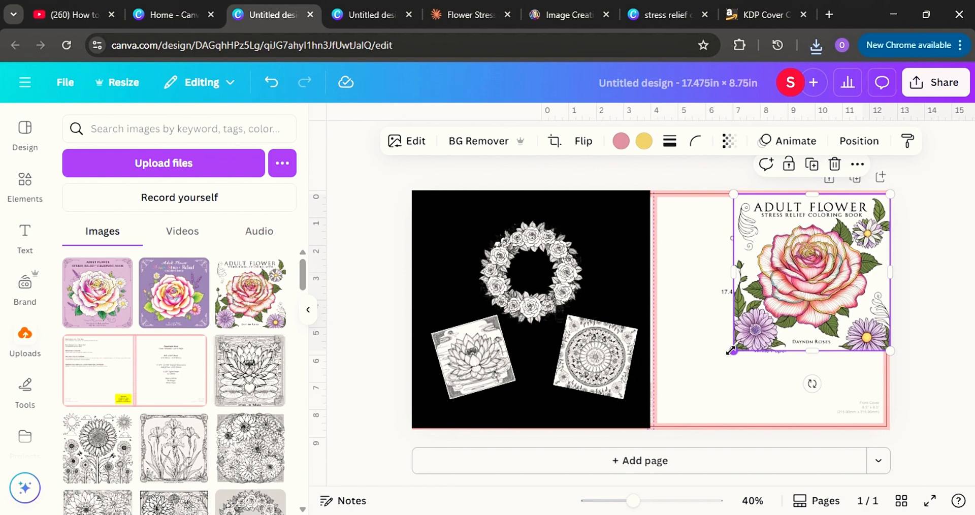
pyautogui.moveTo(731, 351); pyautogui.dragTo(656, 441)
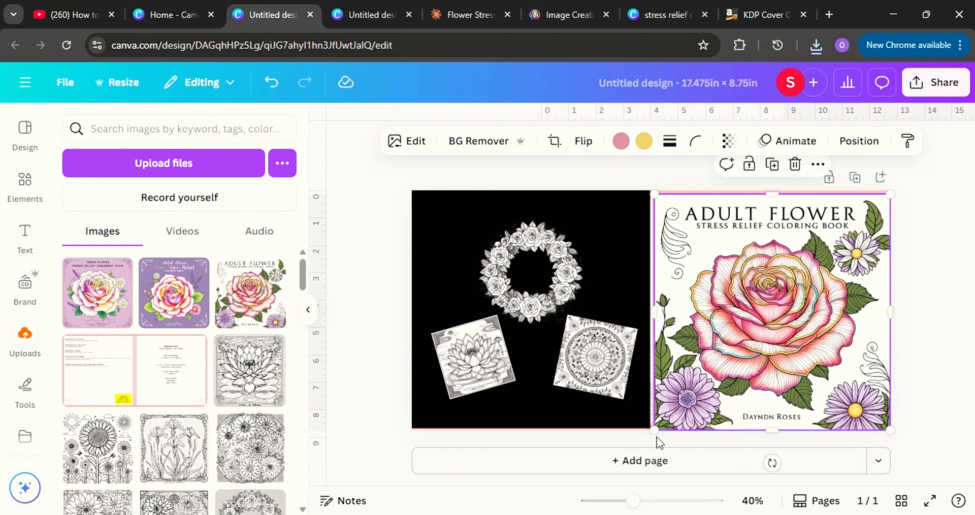
pyautogui.click(692, 170)
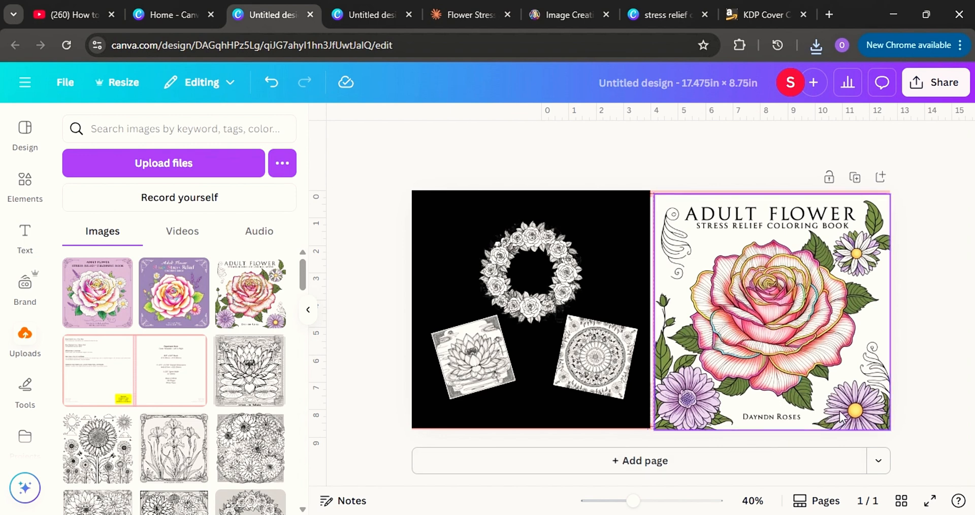
pyautogui.click(756, 334)
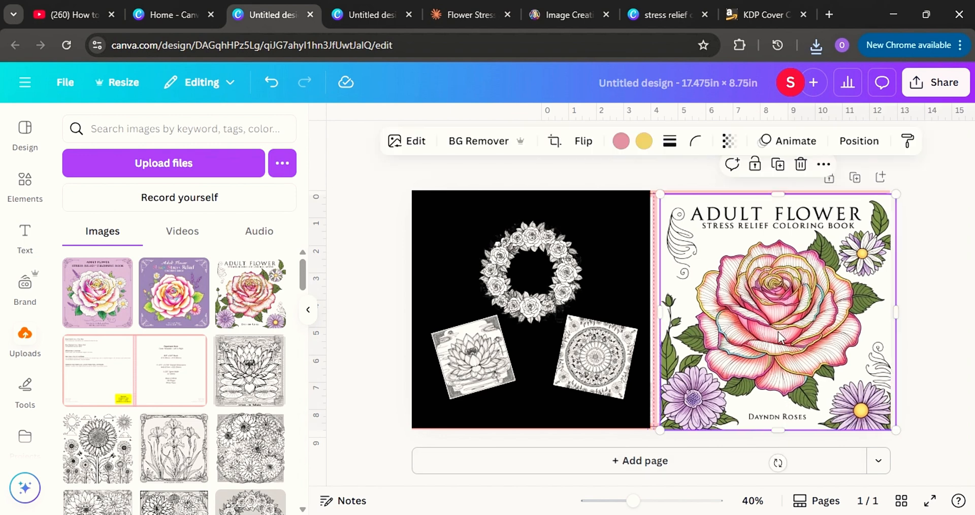
pyautogui.moveTo(779, 337)
pyautogui.mouseDown()
pyautogui.moveTo(771, 325)
pyautogui.moveTo(771, 334)
pyautogui.mouseUp()
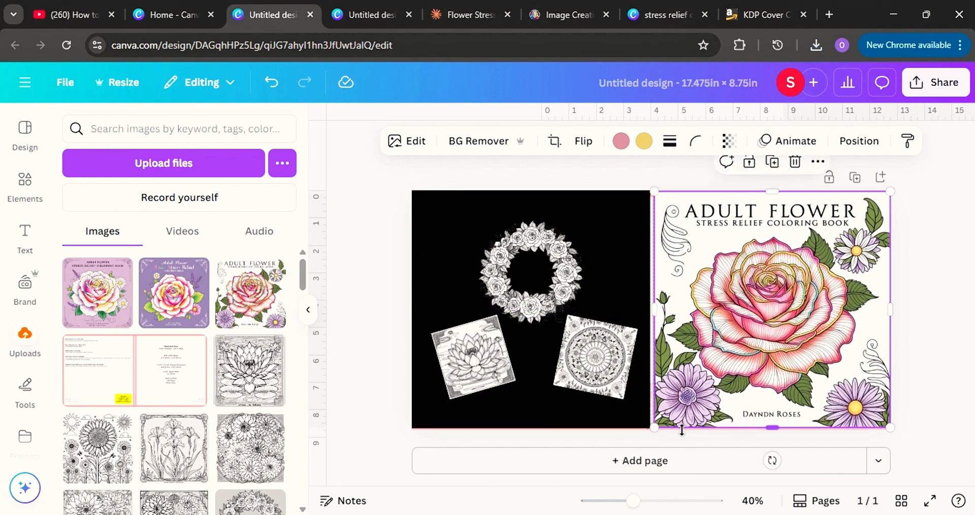
pyautogui.moveTo(653, 428); pyautogui.dragTo(653, 430)
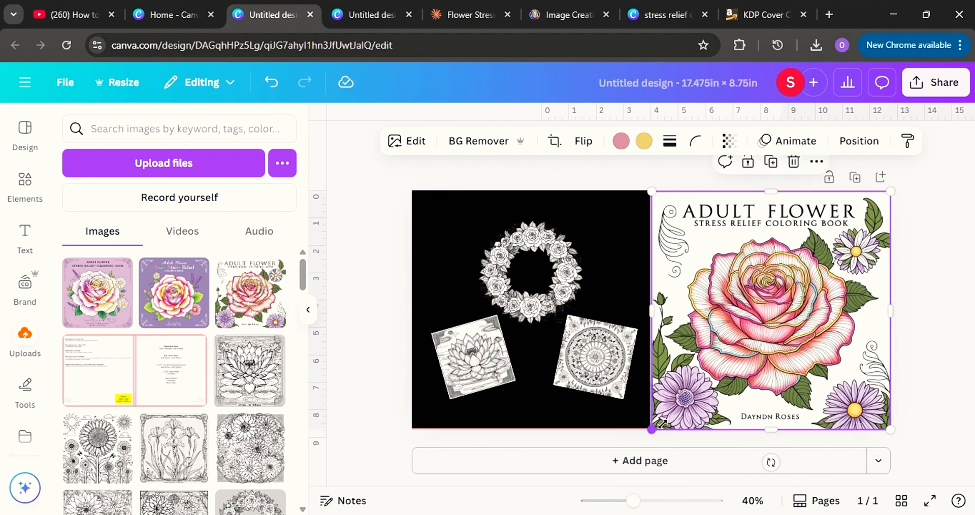
pyautogui.click(946, 322)
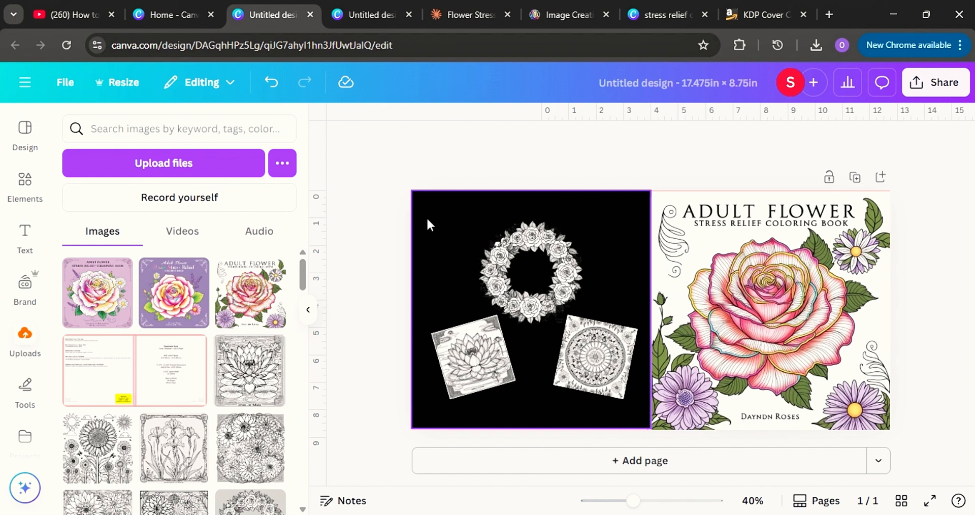
pyautogui.click(786, 338)
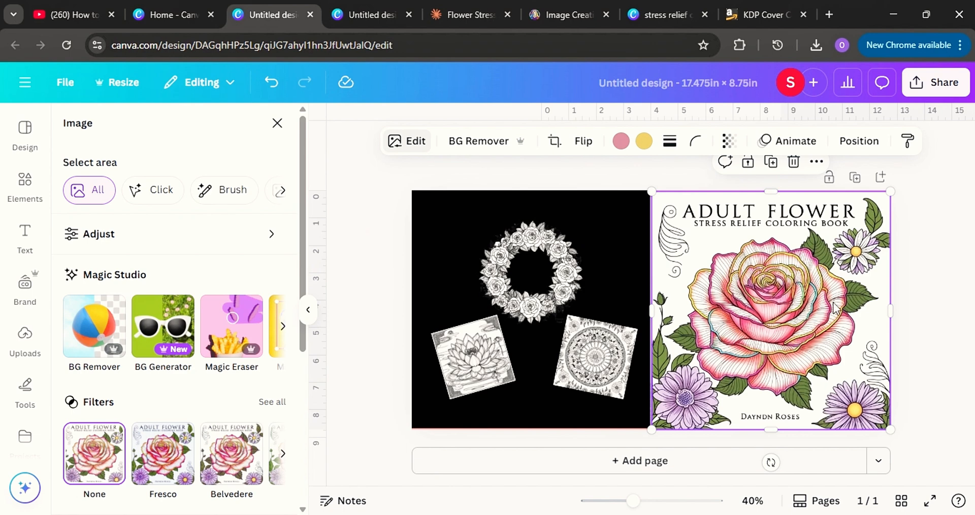
pyautogui.click(940, 310)
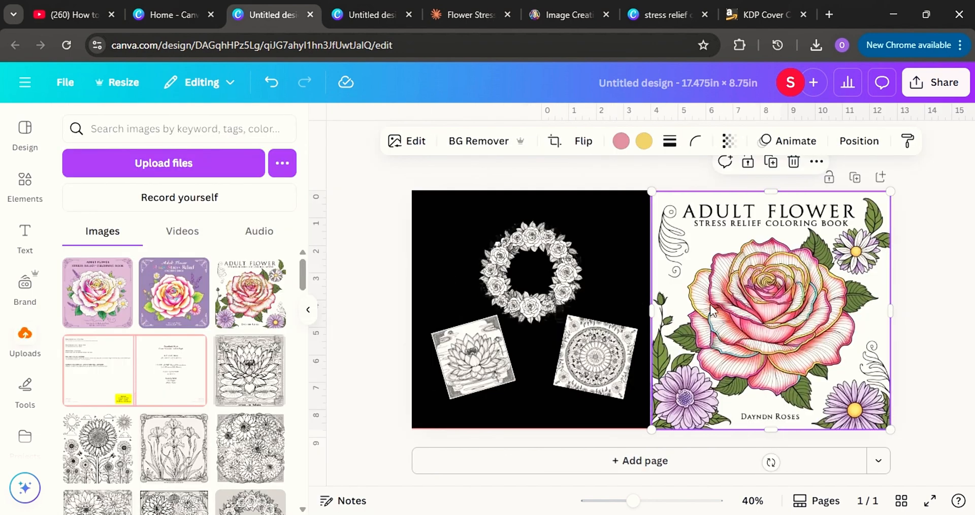
pyautogui.click(921, 256)
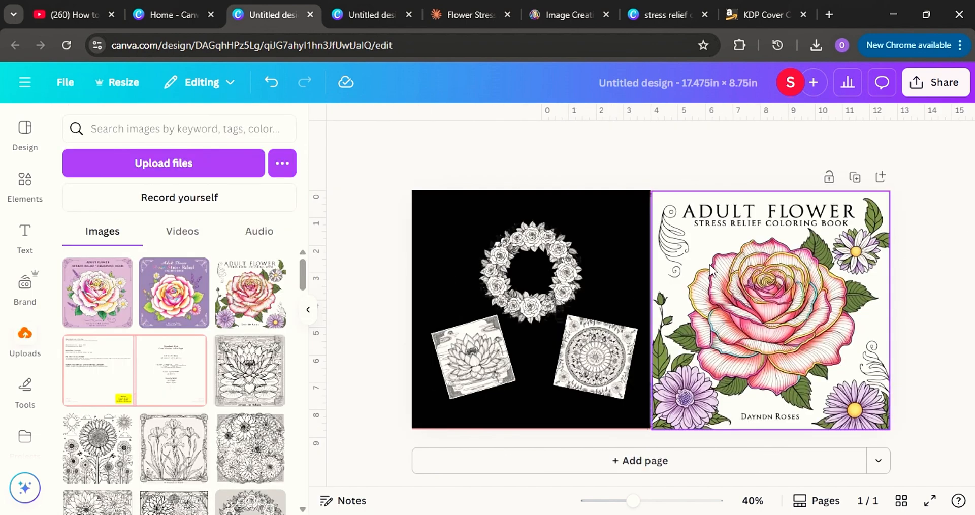
pyautogui.click(784, 283)
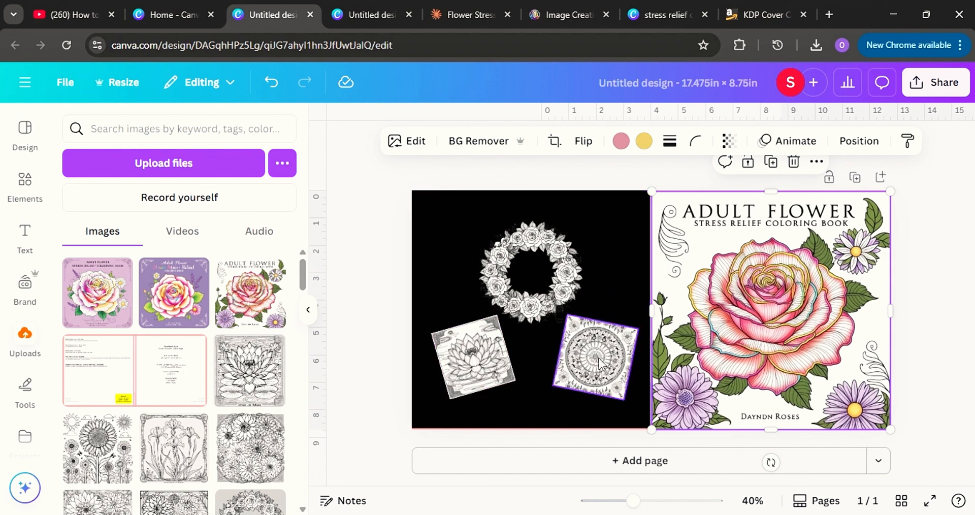
# Step: Nudge the mandala picture on the back cover and delete the white-background rose cover from the front
pyautogui.moveTo(599, 365); pyautogui.dragTo(597, 358)
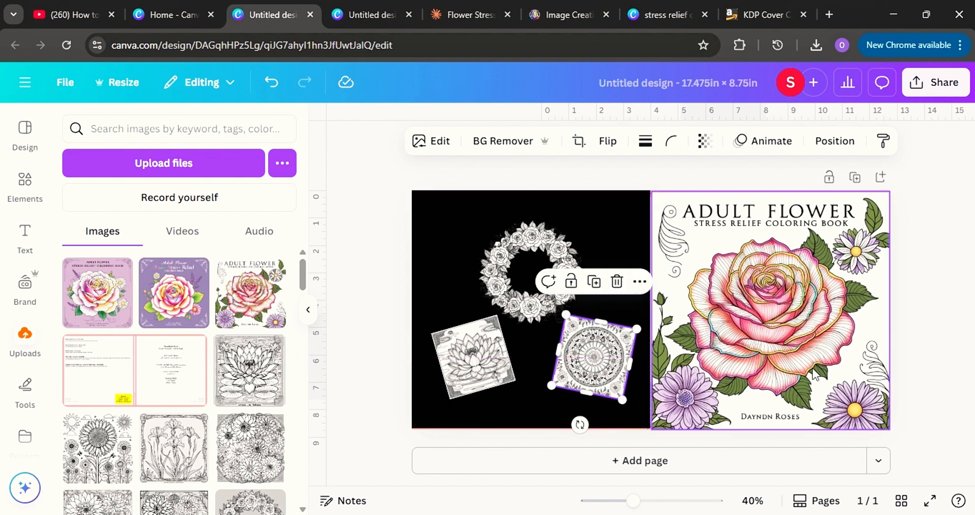
pyautogui.click(810, 376)
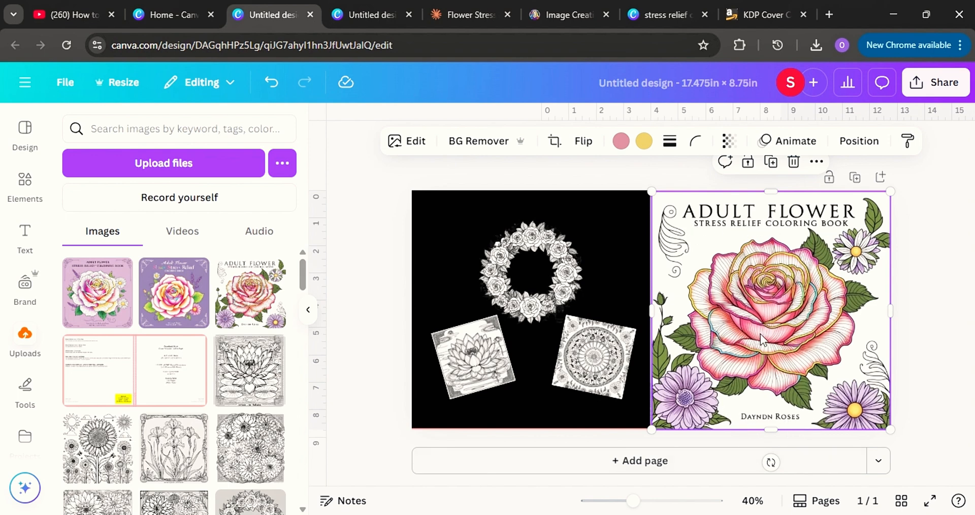
pyautogui.moveTo(766, 310); pyautogui.dragTo(773, 324)
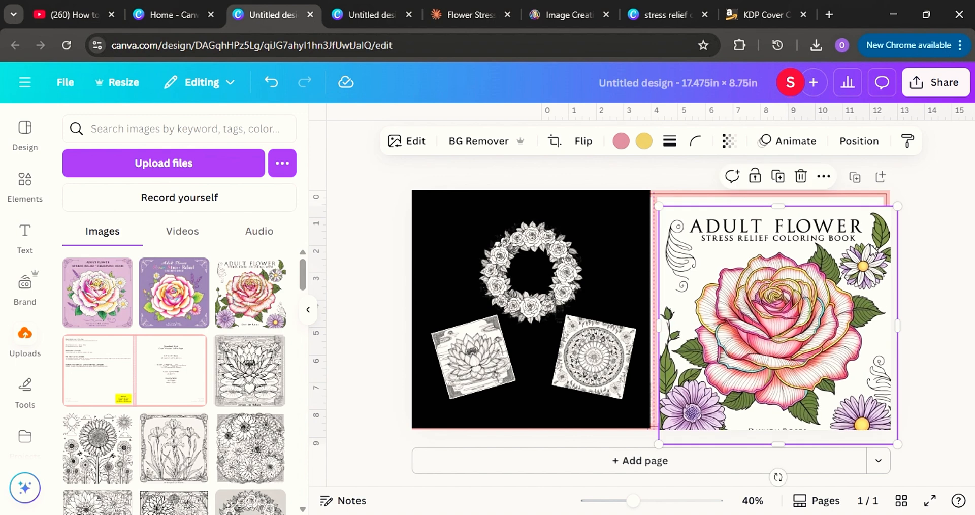
pyautogui.click(801, 176)
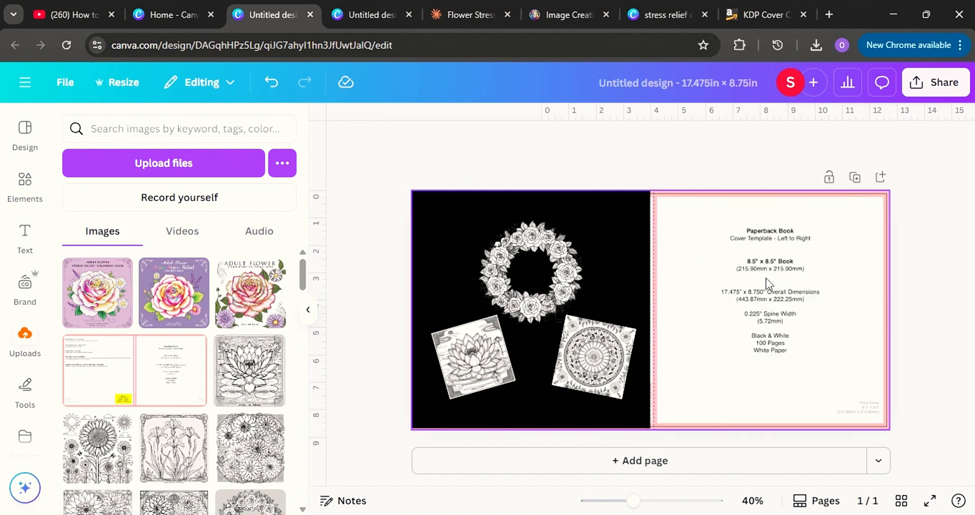
# Step: Add the lilac "Stress Relief Colouring Book" rose cover and enlarge it to fill the front cover area
pyautogui.click(87, 310)
pyautogui.moveTo(671, 306); pyautogui.dragTo(830, 264)
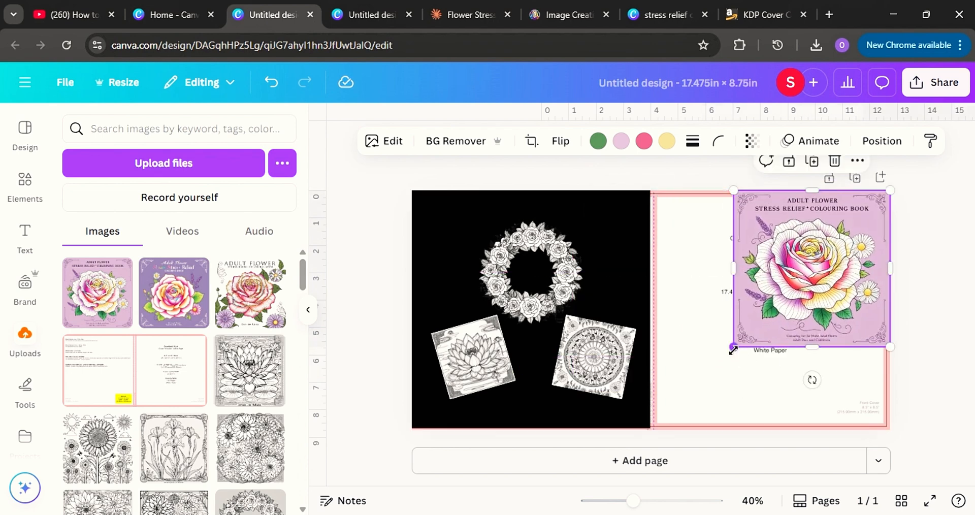
pyautogui.moveTo(732, 348); pyautogui.dragTo(666, 445)
pyautogui.click(914, 350)
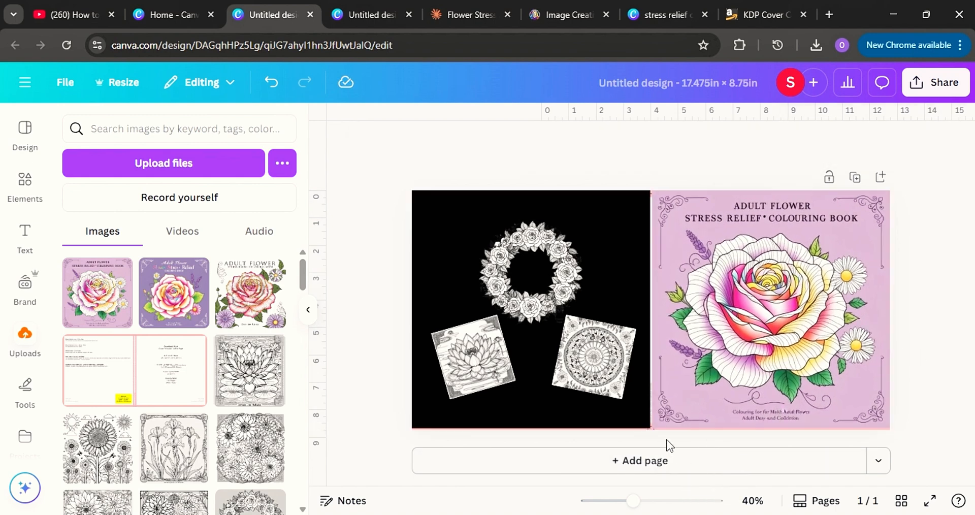
# Step: Try the lilac rose cover slightly smaller, and enlarge it again to the full front cover area
pyautogui.click(706, 373)
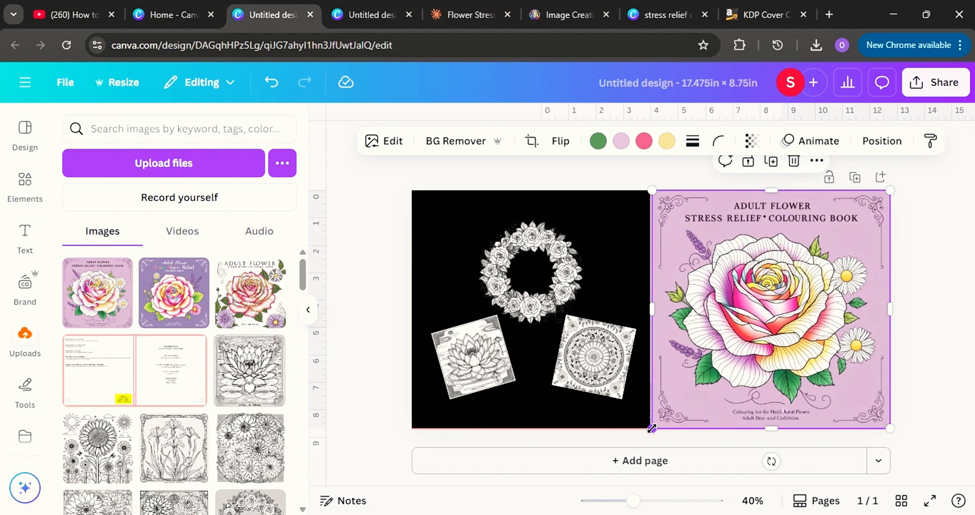
pyautogui.moveTo(652, 428); pyautogui.dragTo(660, 422)
pyautogui.moveTo(753, 344); pyautogui.dragTo(754, 339)
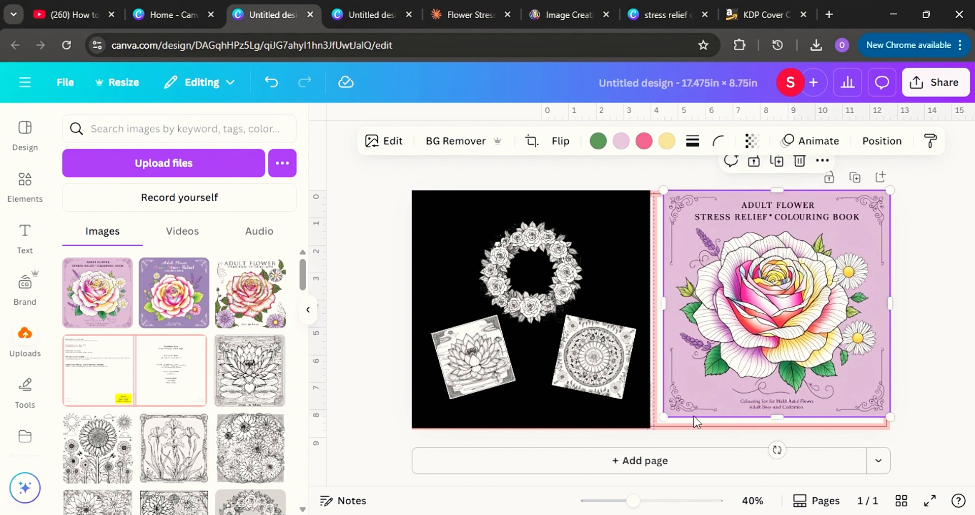
pyautogui.moveTo(665, 416); pyautogui.dragTo(662, 434)
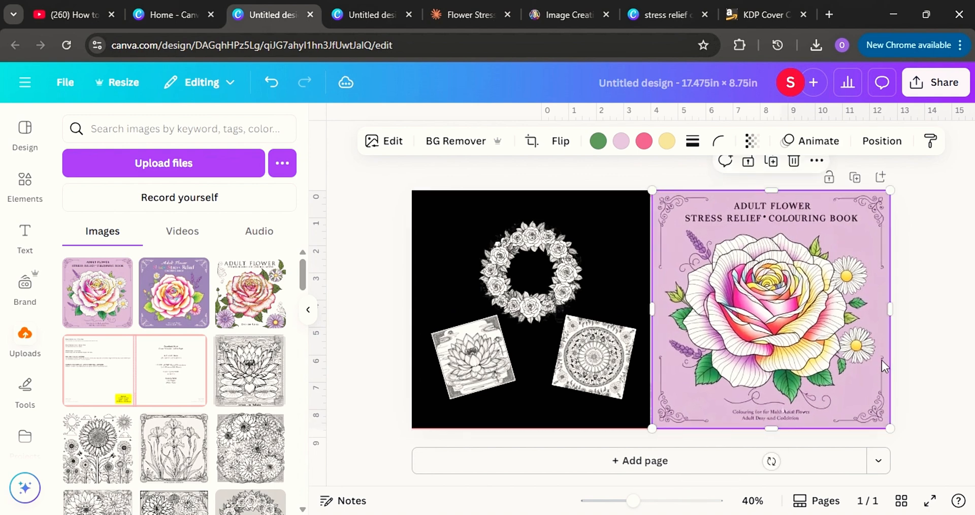
pyautogui.click(907, 375)
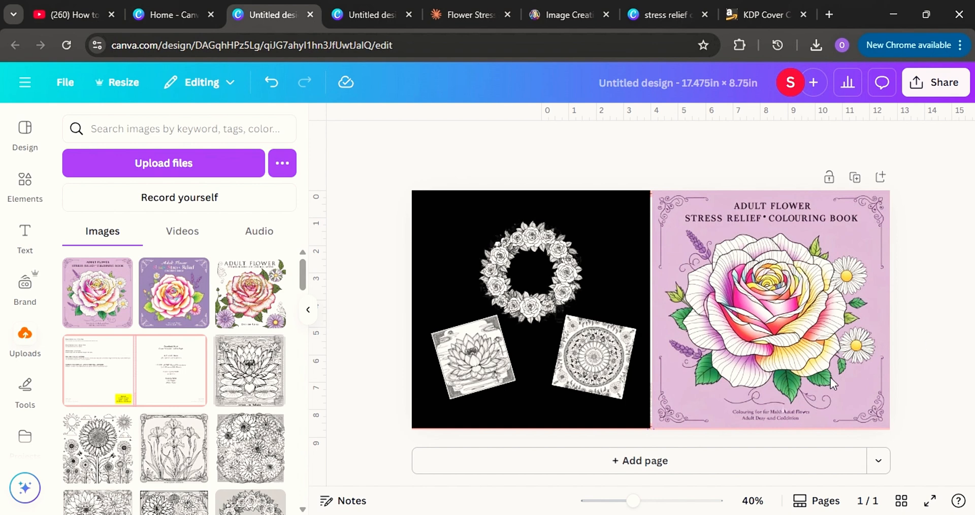
# Step: Fine-tune the lilac rose cover's size so it meets the black back cover and the page's outer edges
pyautogui.click(726, 397)
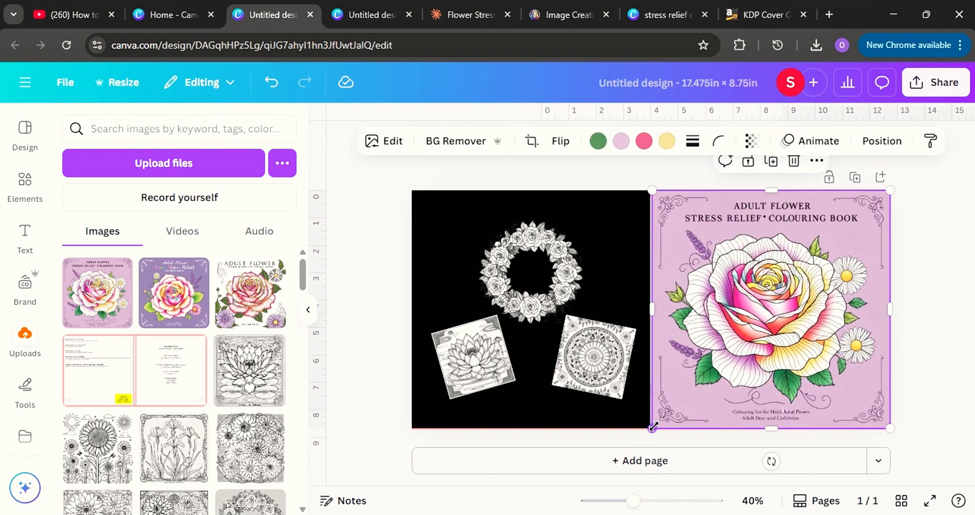
pyautogui.moveTo(653, 427); pyautogui.dragTo(651, 429)
pyautogui.click(947, 317)
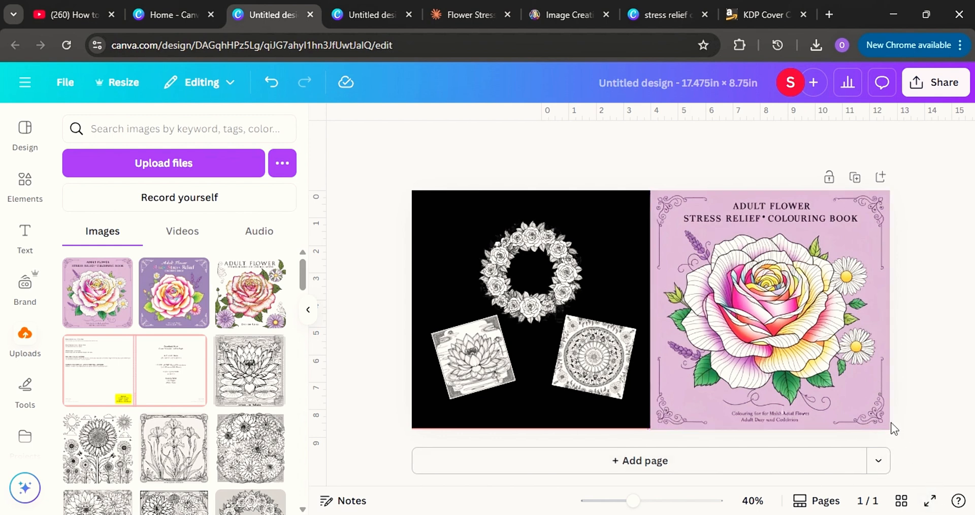
pyautogui.click(725, 351)
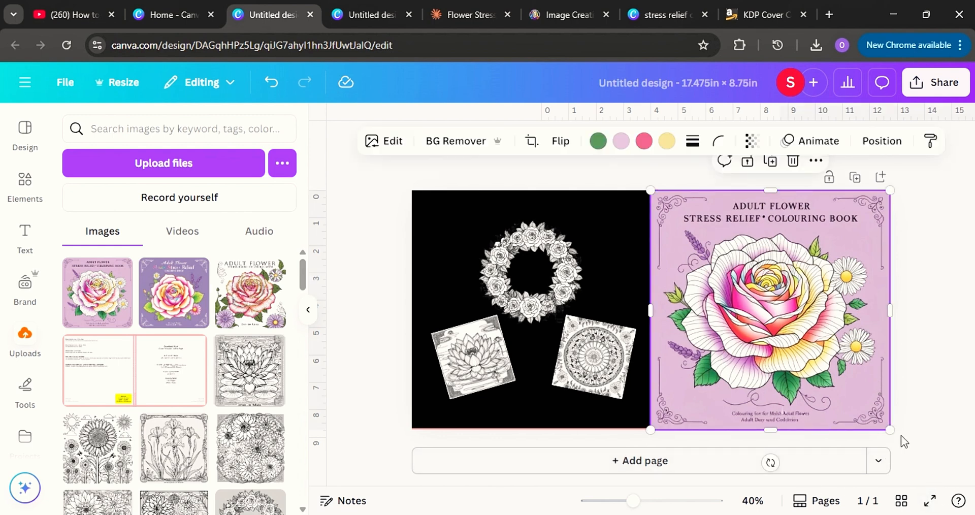
pyautogui.moveTo(888, 432); pyautogui.dragTo(887, 433)
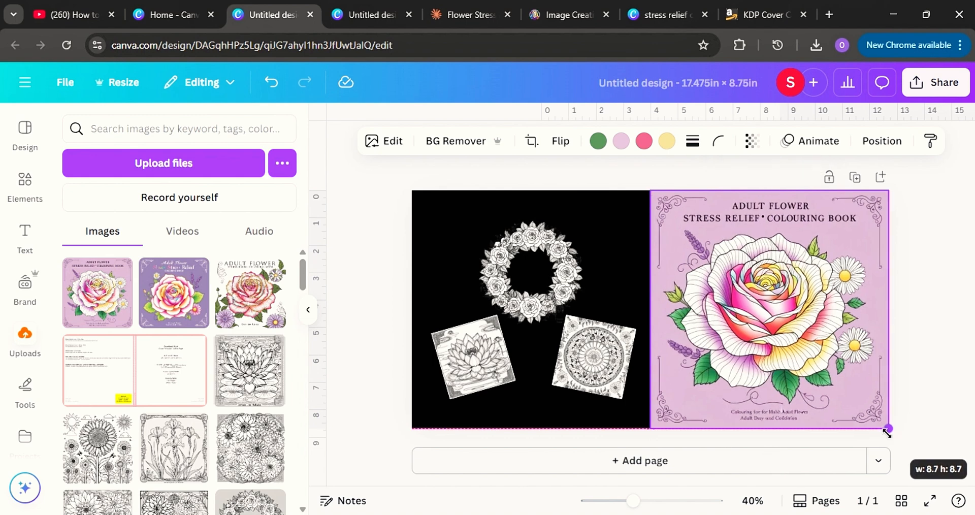
pyautogui.moveTo(887, 433); pyautogui.dragTo(887, 432)
pyautogui.click(930, 384)
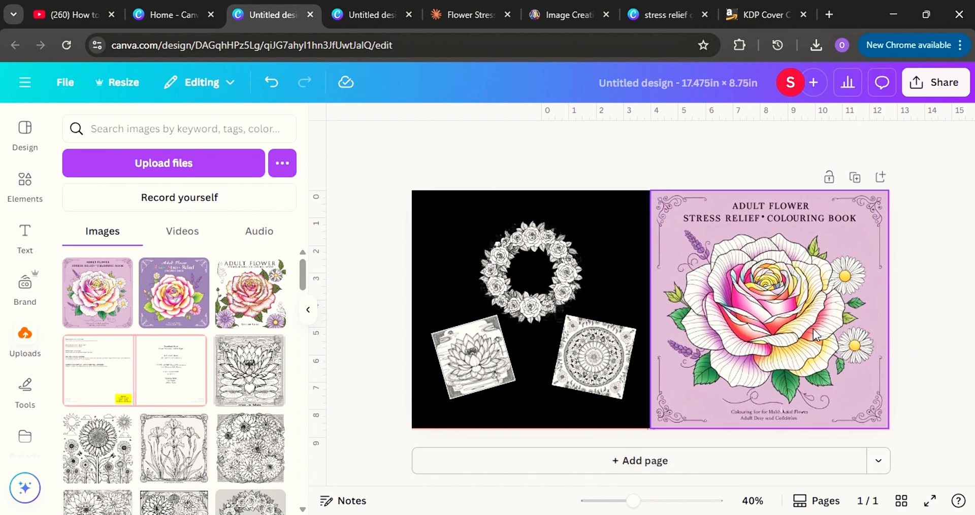
# Step: Move the tilted lotus and mandala pictures slightly lower on the black back cover
pyautogui.moveTo(489, 352); pyautogui.dragTo(493, 359)
pyautogui.moveTo(599, 363); pyautogui.dragTo(599, 369)
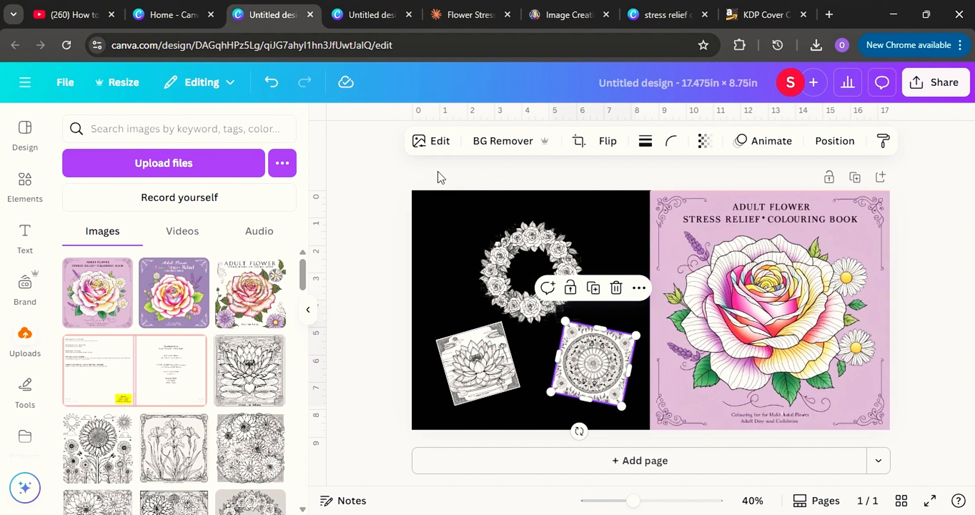
# Step: Add a text box and enlarge it to font size 51 across the wreath on the black back cover
pyautogui.click(802, 288)
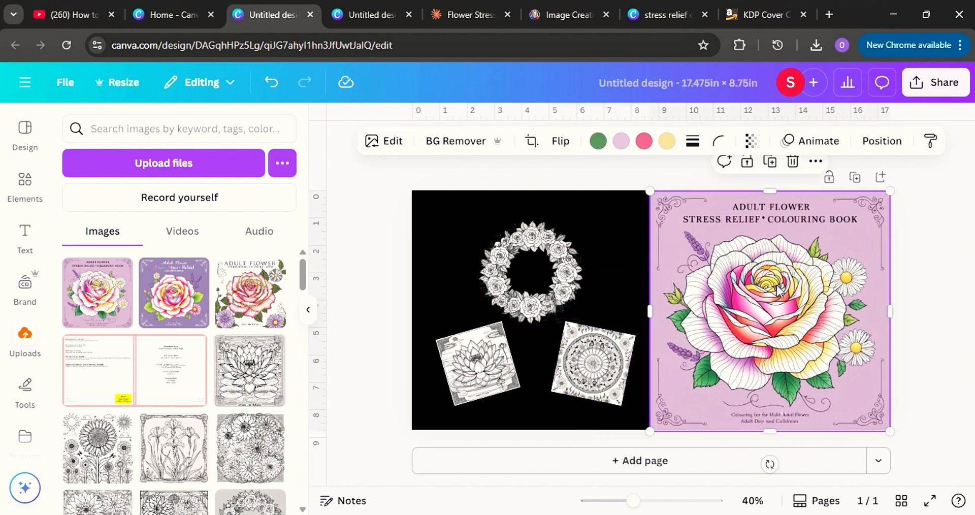
pyautogui.click(17, 247)
pyautogui.scroll(-5, 218, 416)
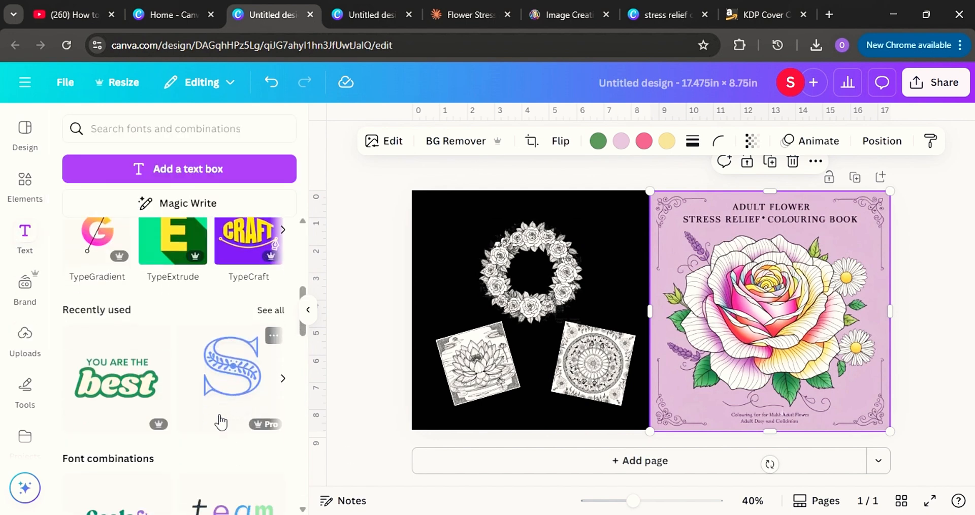
pyautogui.scroll(-6, 220, 421)
pyautogui.scroll(8, 223, 416)
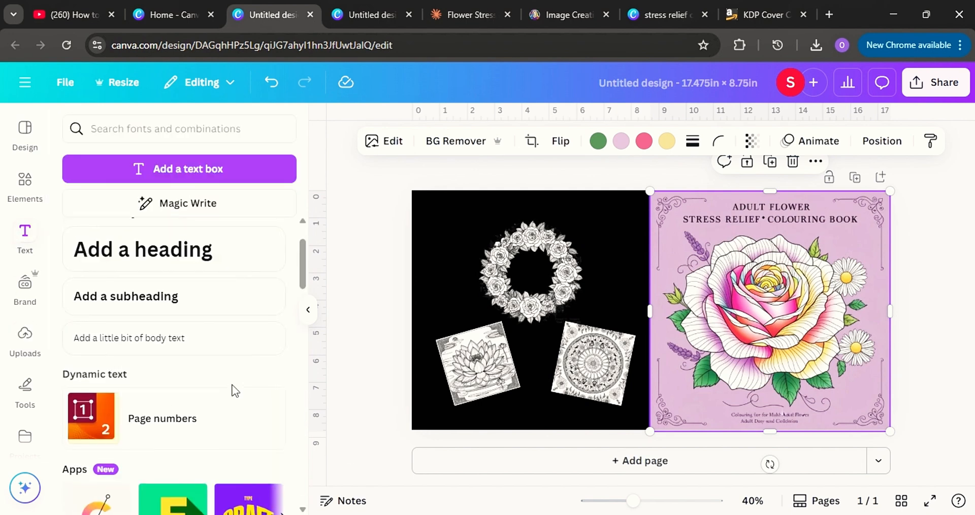
pyautogui.scroll(2, 233, 391)
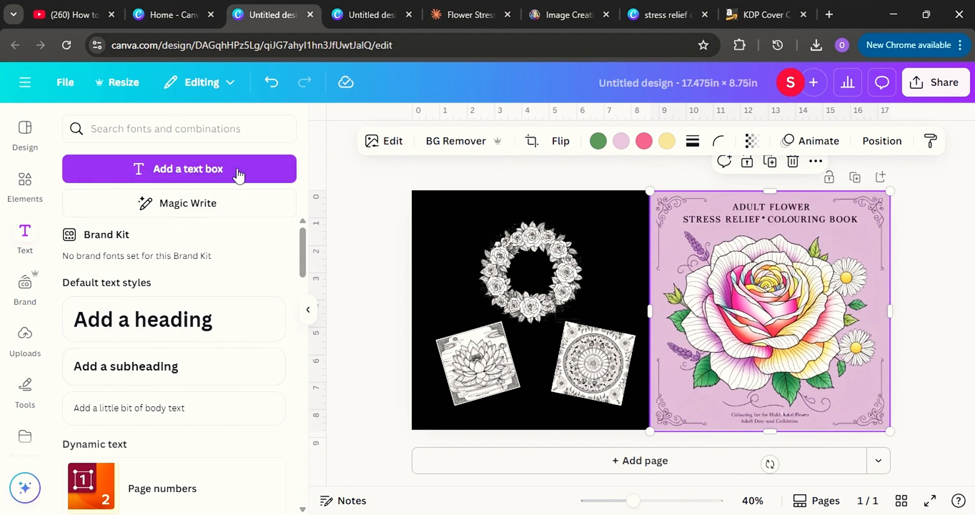
pyautogui.click(204, 175)
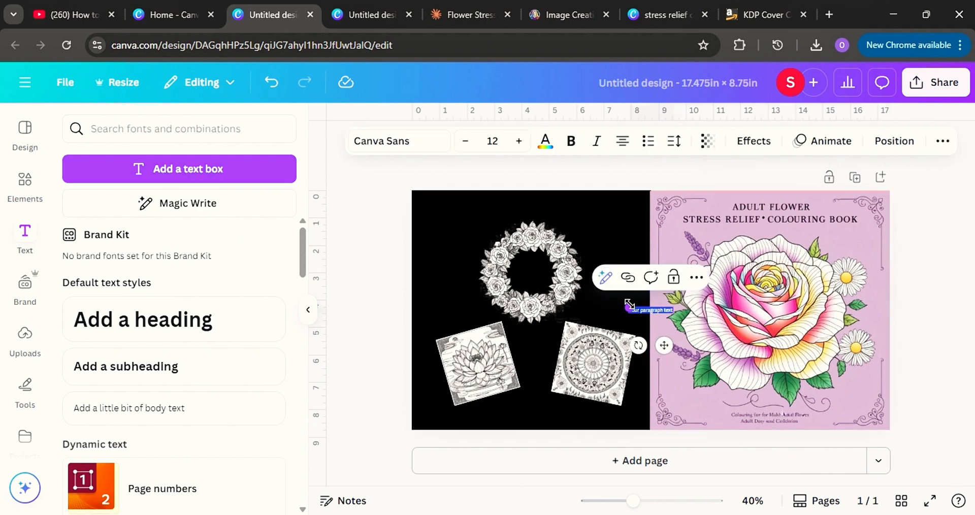
pyautogui.moveTo(621, 302); pyautogui.dragTo(488, 290)
pyautogui.doubleClick(645, 308)
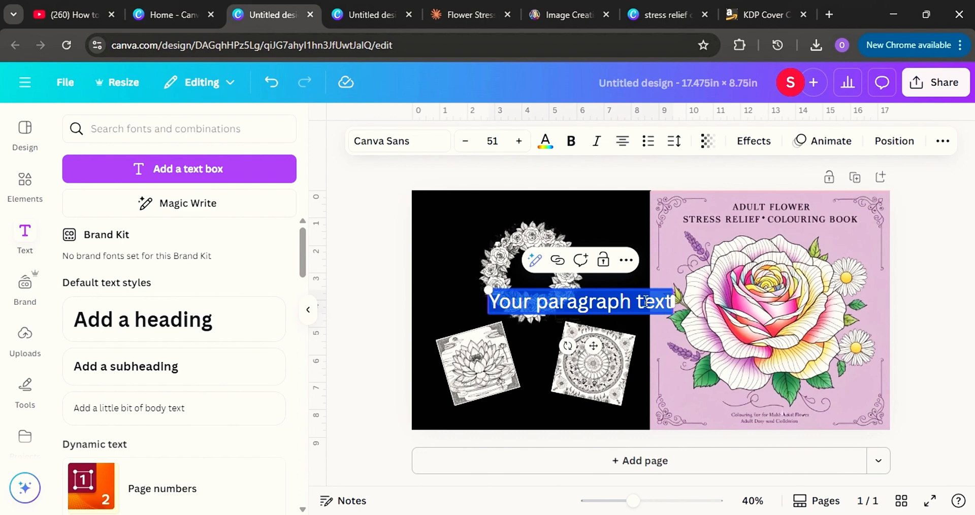
pyautogui.click(646, 301)
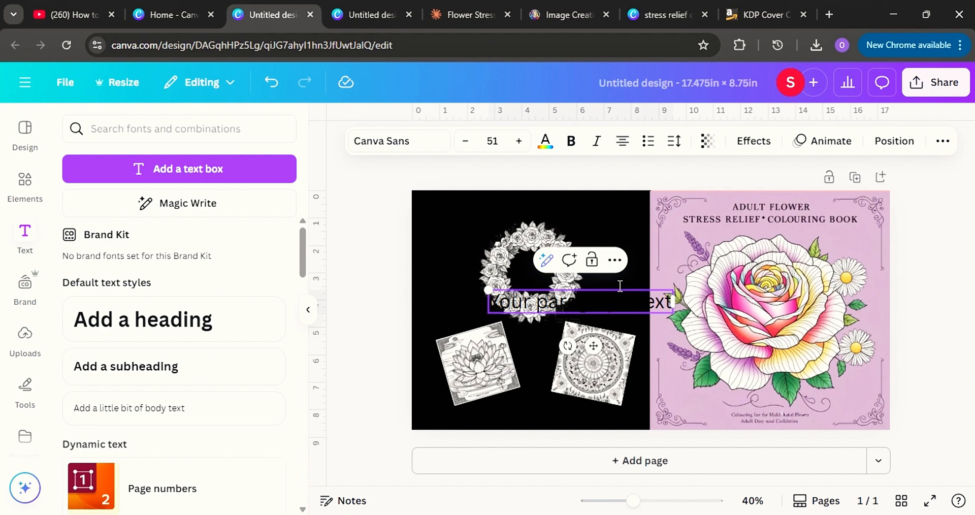
# Step: Colour the "Your paragraph" text light pink using the photo colours
pyautogui.click(545, 142)
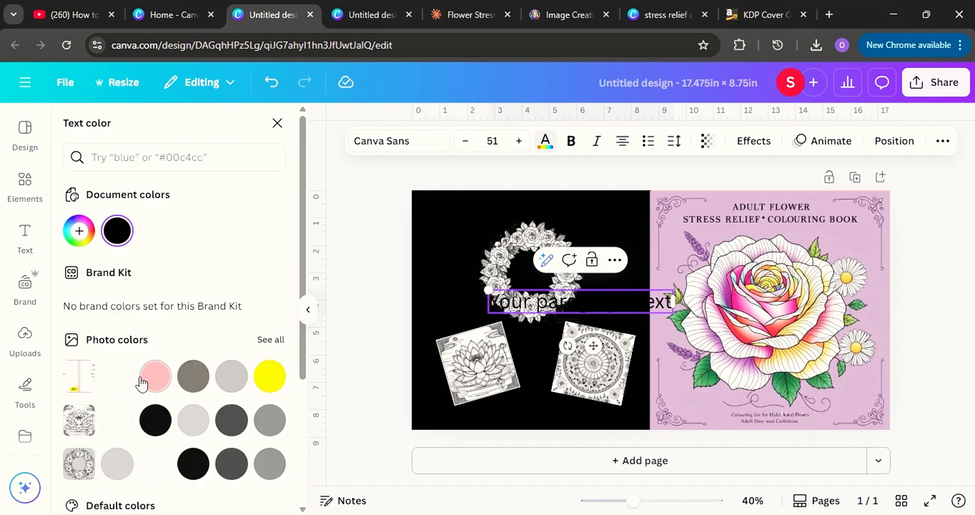
pyautogui.click(153, 382)
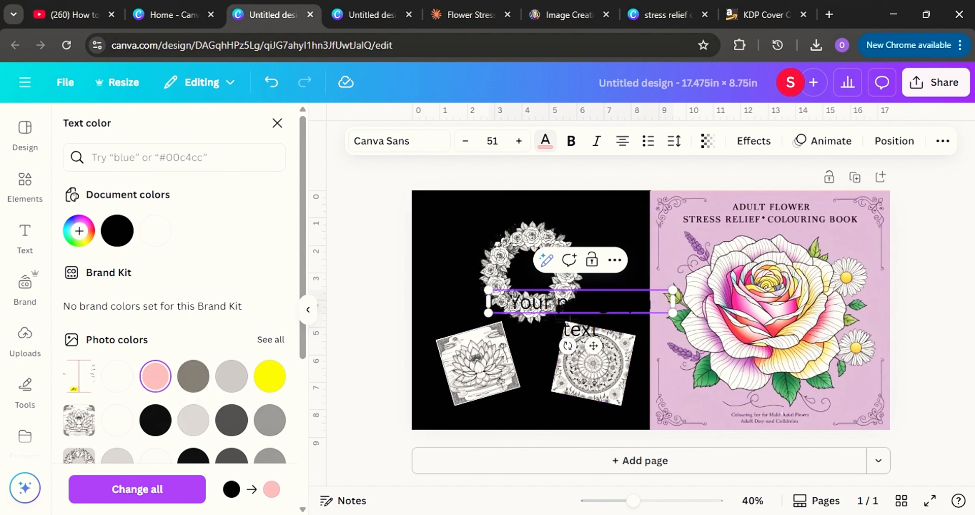
pyautogui.moveTo(666, 301); pyautogui.dragTo(702, 299)
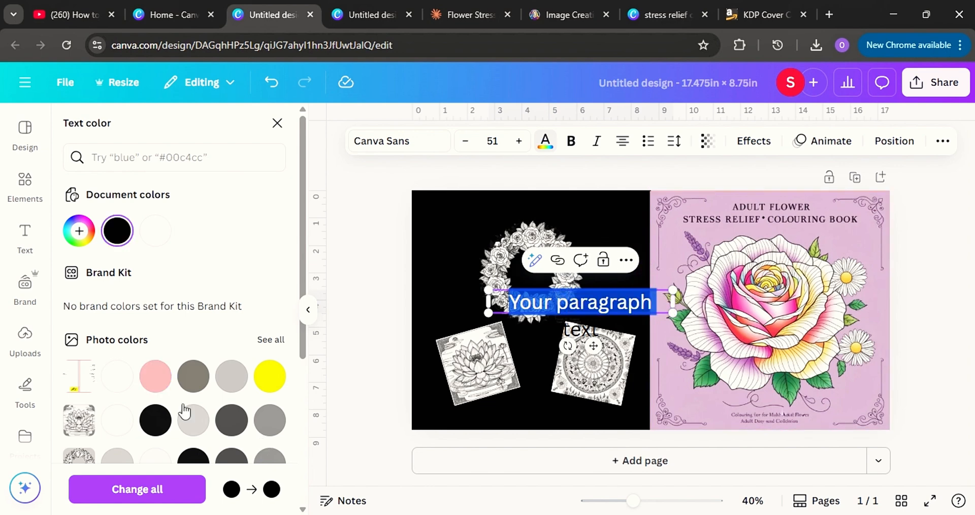
pyautogui.click(157, 378)
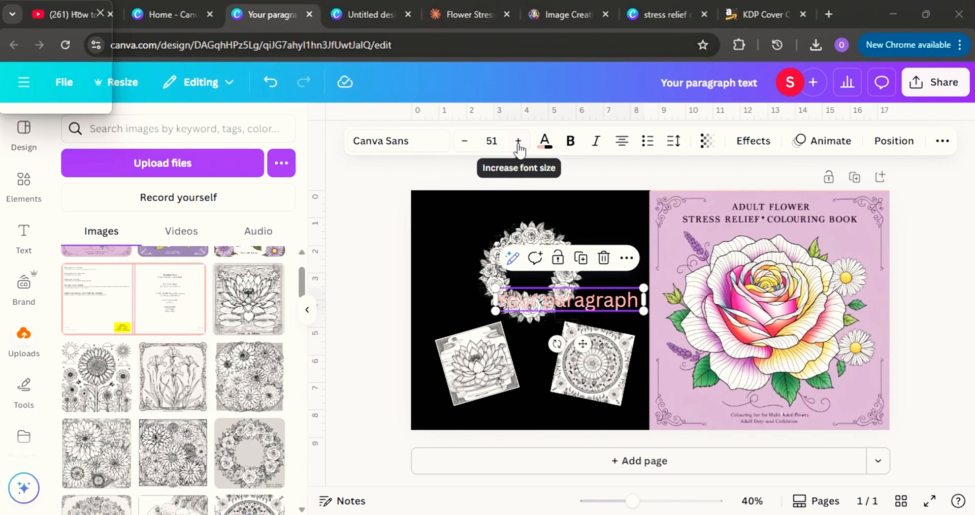
# Step: Adjust the pink placeholder text's font size to 54
pyautogui.click(518, 141)
pyautogui.click(518, 141)
pyautogui.click(519, 140)
pyautogui.click(518, 140)
pyautogui.click(518, 141)
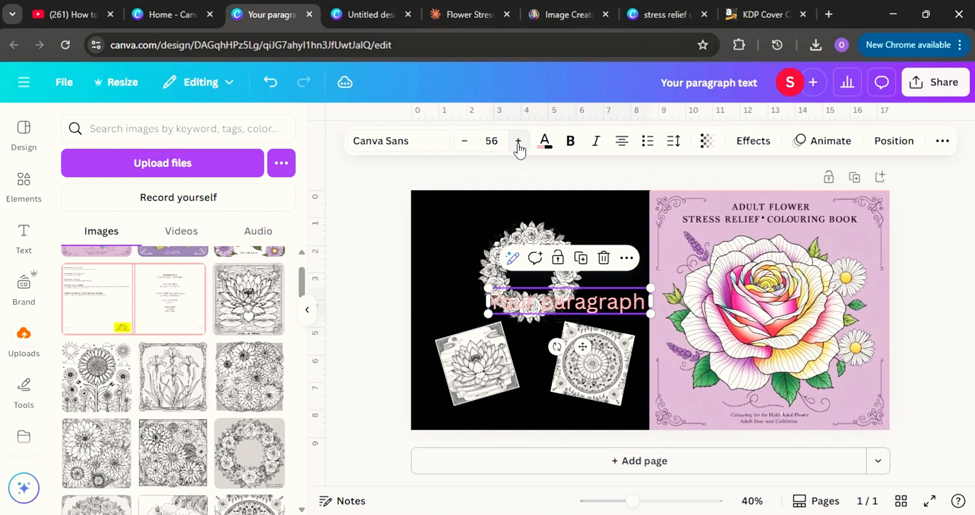
pyautogui.click(518, 140)
pyautogui.click(518, 140)
pyautogui.click(464, 141)
pyautogui.click(464, 141)
pyautogui.click(464, 141)
pyautogui.click(464, 141)
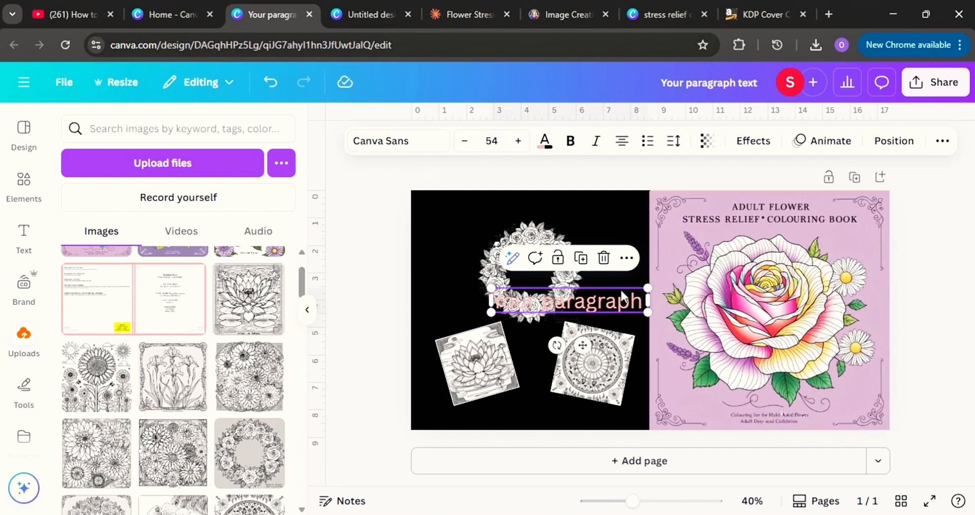
# Step: Try the pink text above the wreath and along the back cover's lower edge, and bring it back over the wreath
pyautogui.moveTo(637, 297); pyautogui.dragTo(589, 205)
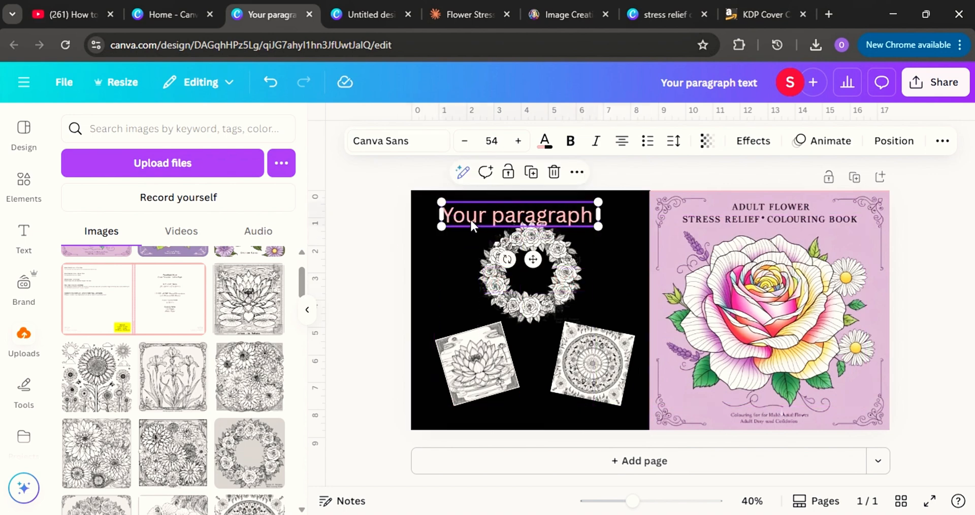
pyautogui.moveTo(479, 211); pyautogui.dragTo(499, 399)
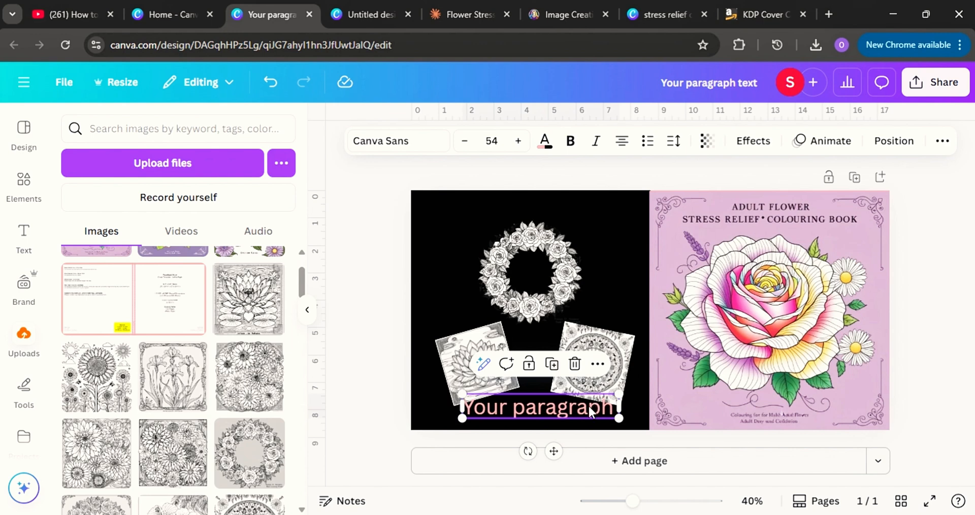
pyautogui.moveTo(589, 412); pyautogui.dragTo(633, 307)
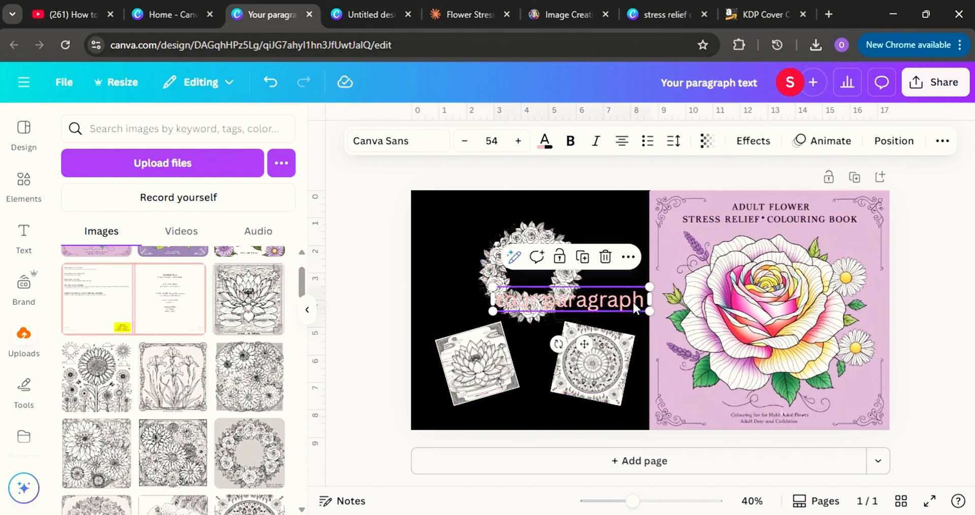
# Step: Replace the pink placeholder text with the author's full name
pyautogui.click(632, 305)
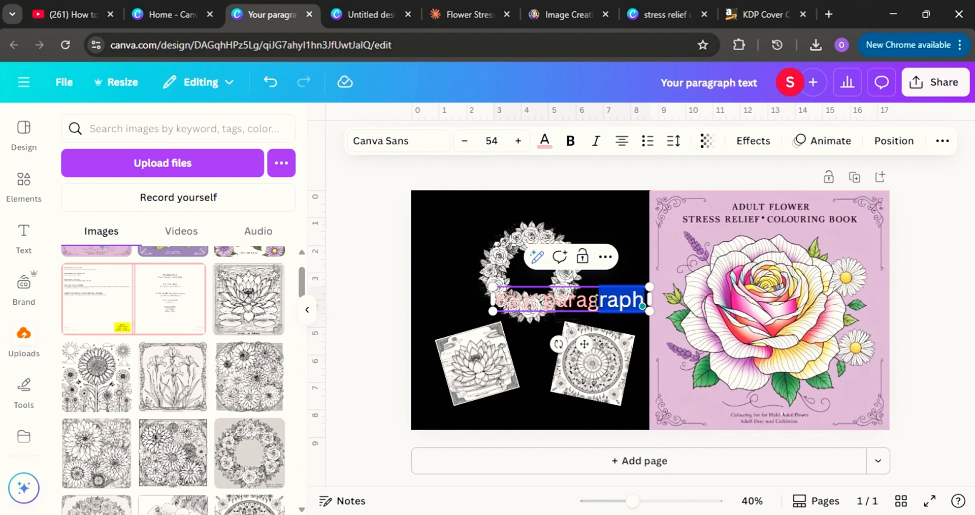
pyautogui.moveTo(599, 299); pyautogui.dragTo(538, 299)
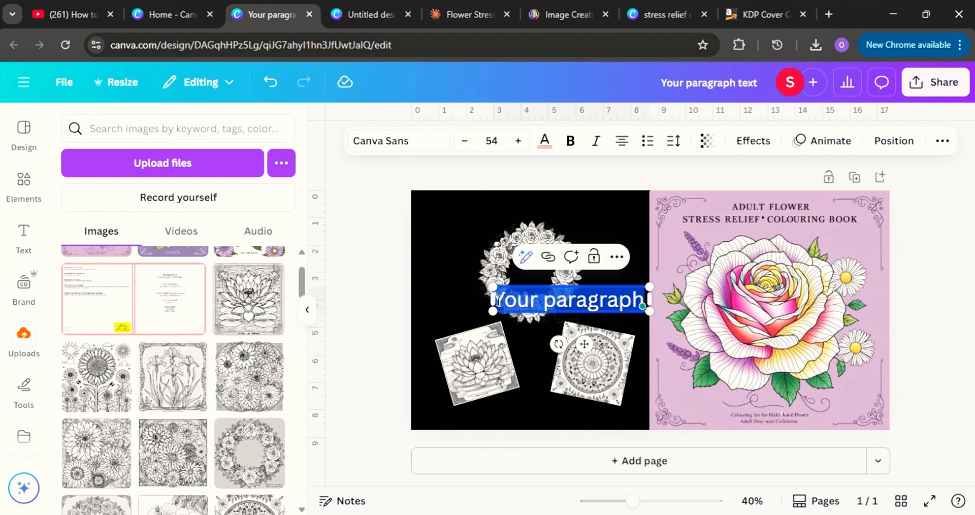
pyautogui.press('BackSpace')
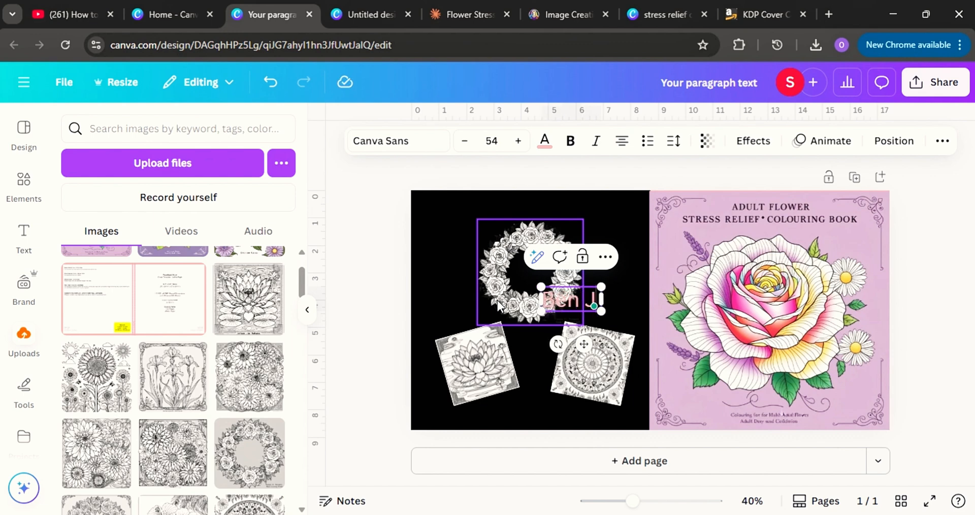
pyautogui.write('Ben Jack')
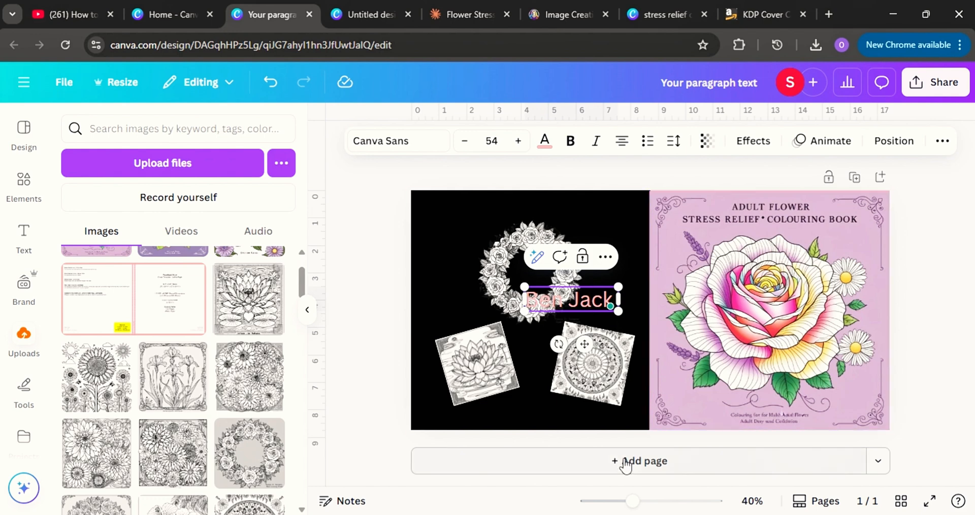
pyautogui.click(578, 407)
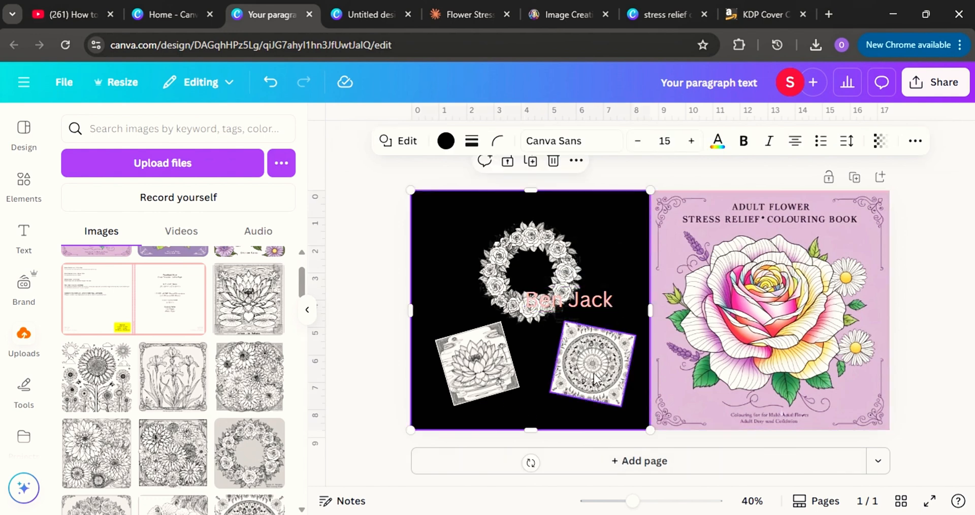
# Step: Move the author name below and between the lotus and mandala pictures, and shrink it to font size 38.9
pyautogui.click(589, 302)
pyautogui.moveTo(582, 344); pyautogui.dragTo(536, 440)
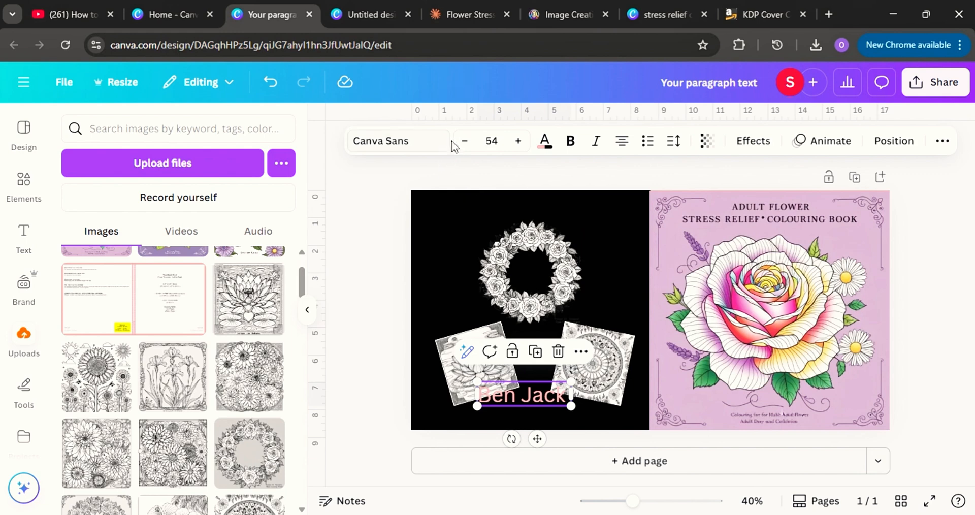
pyautogui.click(464, 142)
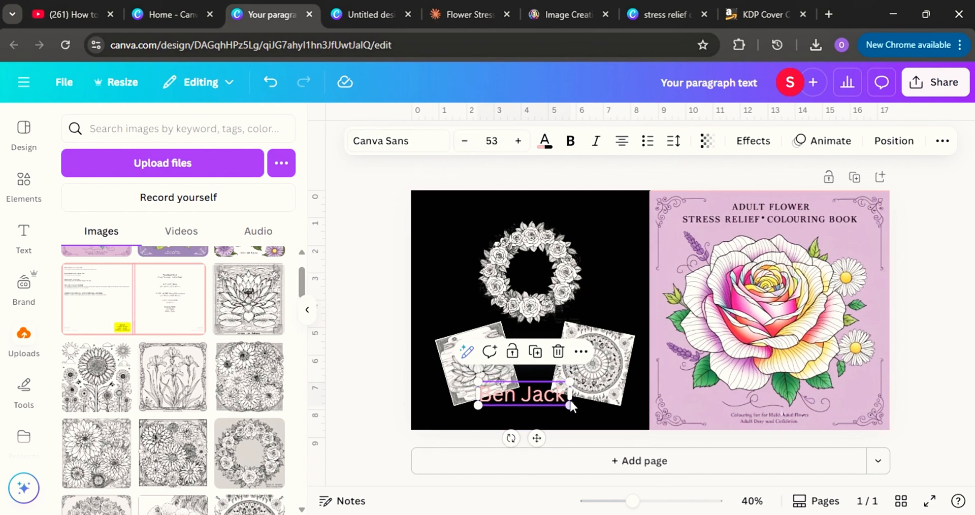
pyautogui.moveTo(568, 400); pyautogui.dragTo(536, 400)
pyautogui.moveTo(514, 432); pyautogui.dragTo(554, 440)
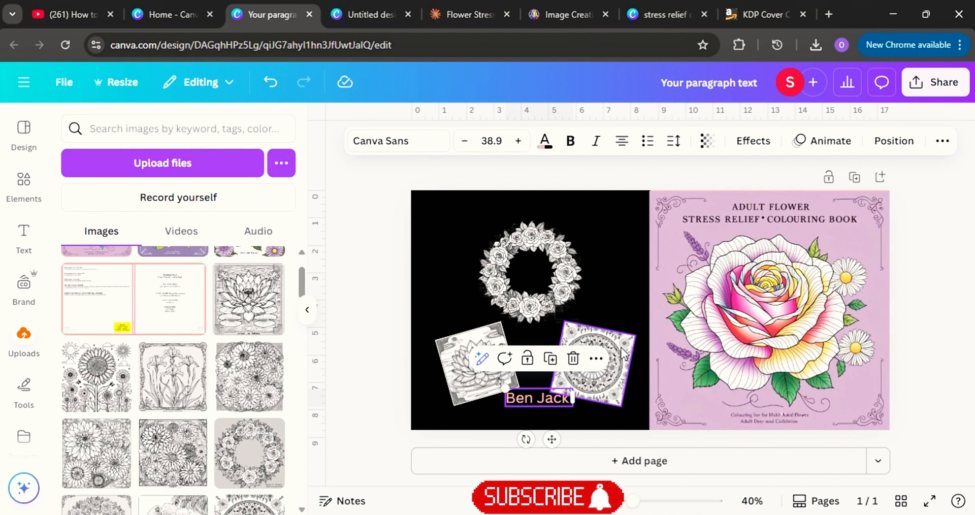
# Step: Raise the mandala picture slightly, shrink the rose wreath, and centre it higher on the black back cover
pyautogui.moveTo(624, 346); pyautogui.dragTo(624, 334)
pyautogui.moveTo(516, 246); pyautogui.dragTo(516, 233)
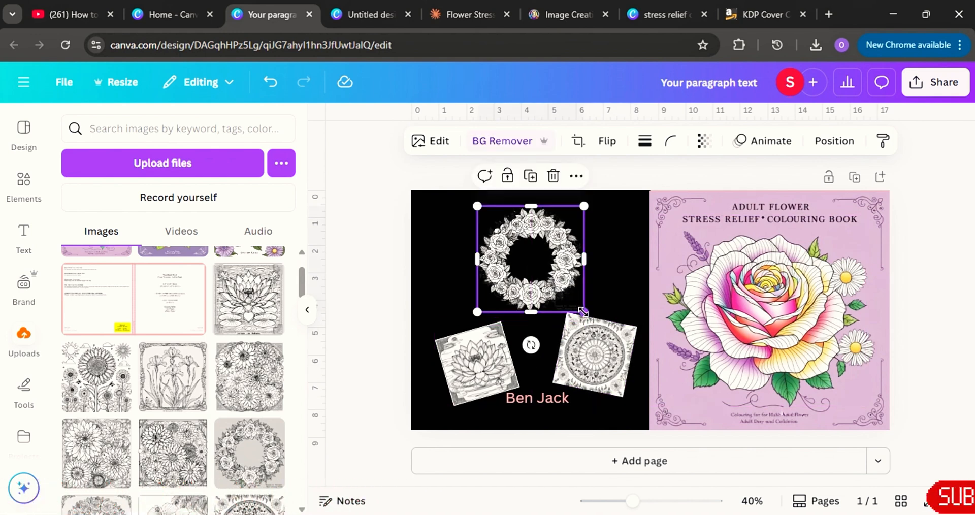
pyautogui.moveTo(584, 311); pyautogui.dragTo(571, 299)
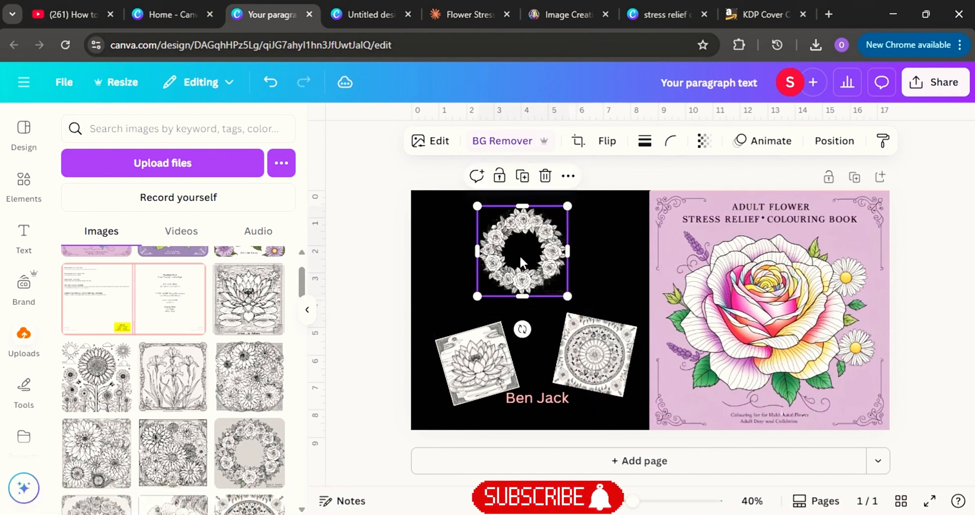
pyautogui.moveTo(519, 256); pyautogui.dragTo(532, 264)
pyautogui.moveTo(584, 304); pyautogui.dragTo(579, 299)
pyautogui.moveTo(539, 274); pyautogui.dragTo(541, 273)
# Step: Nudge the lotus and mandala pictures slightly upward so they sit level on either side of the author name
pyautogui.moveTo(480, 354); pyautogui.dragTo(486, 344)
pyautogui.moveTo(615, 359); pyautogui.dragTo(615, 351)
pyautogui.click(495, 364)
pyautogui.moveTo(496, 364); pyautogui.dragTo(489, 364)
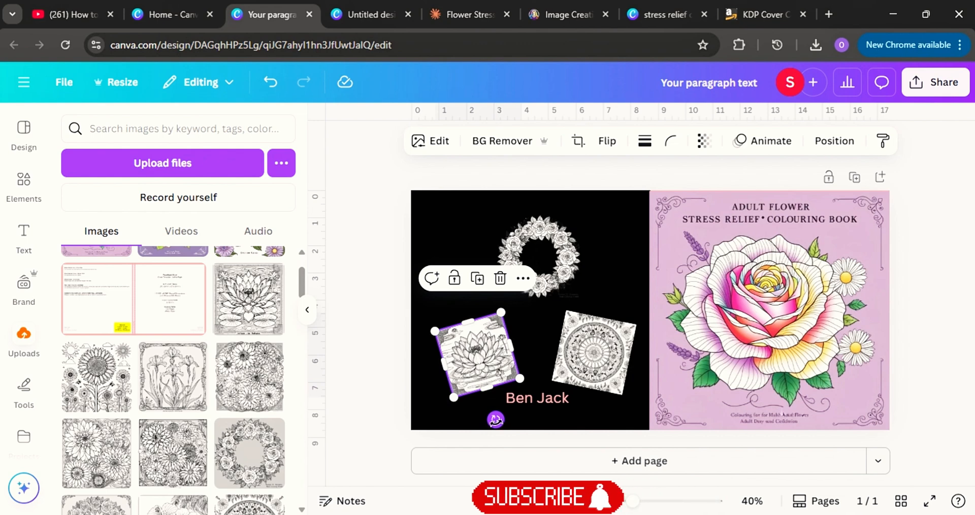
# Step: Reduce the lotus picture's tilt slightly and set the mandala picture's rotation to about 12°
pyautogui.moveTo(495, 419); pyautogui.dragTo(491, 422)
pyautogui.click(601, 367)
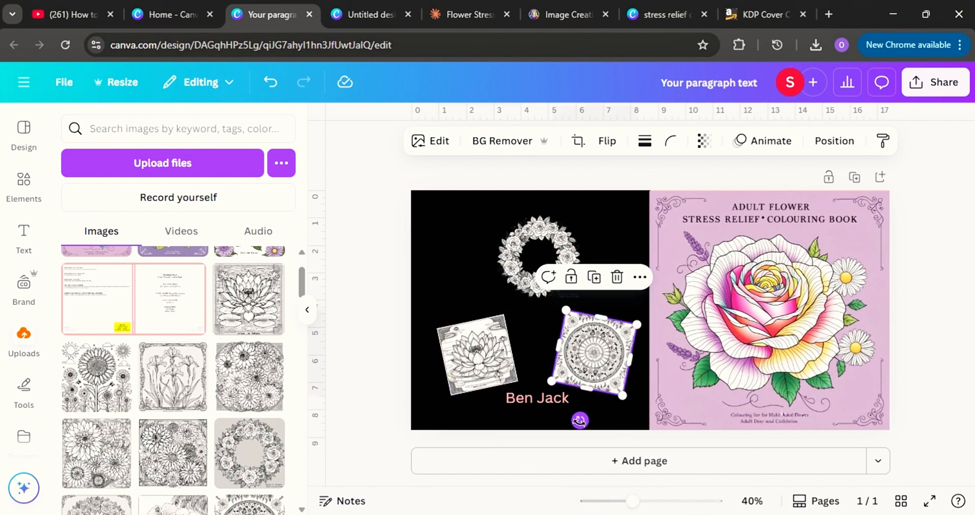
pyautogui.moveTo(580, 420); pyautogui.dragTo(577, 422)
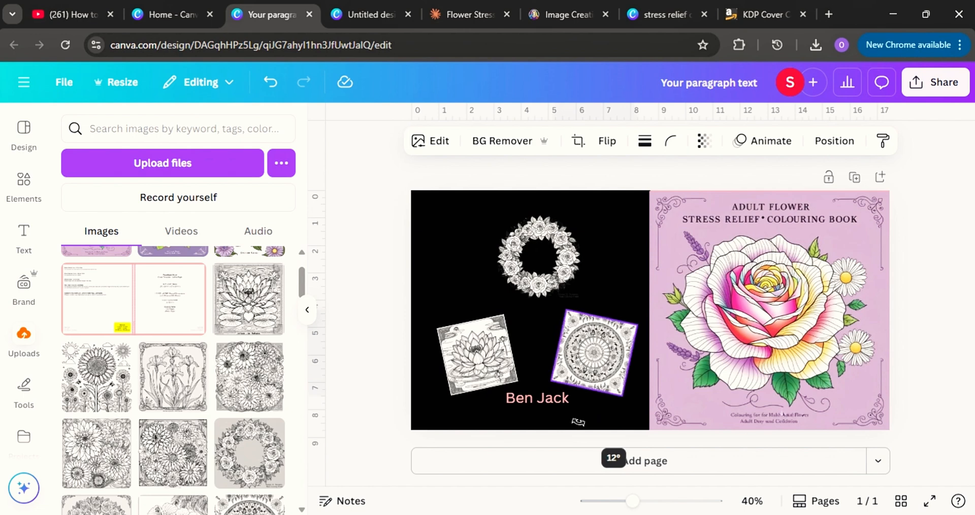
pyautogui.moveTo(578, 421); pyautogui.dragTo(578, 421)
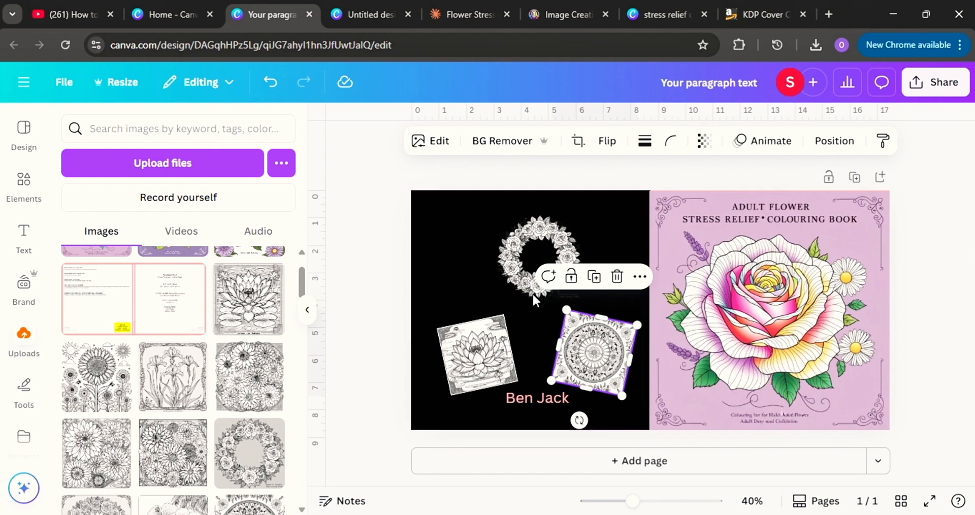
pyautogui.click(462, 273)
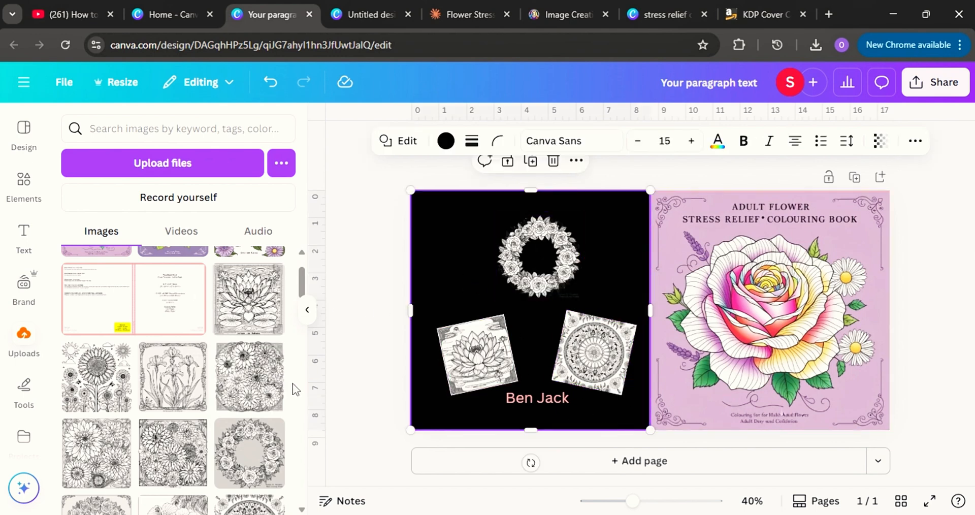
# Step: Add the framed iris picture to the back cover at about 2.6 x 2.6 in, between the lotus and mandala pictures
pyautogui.scroll(-2, 258, 397)
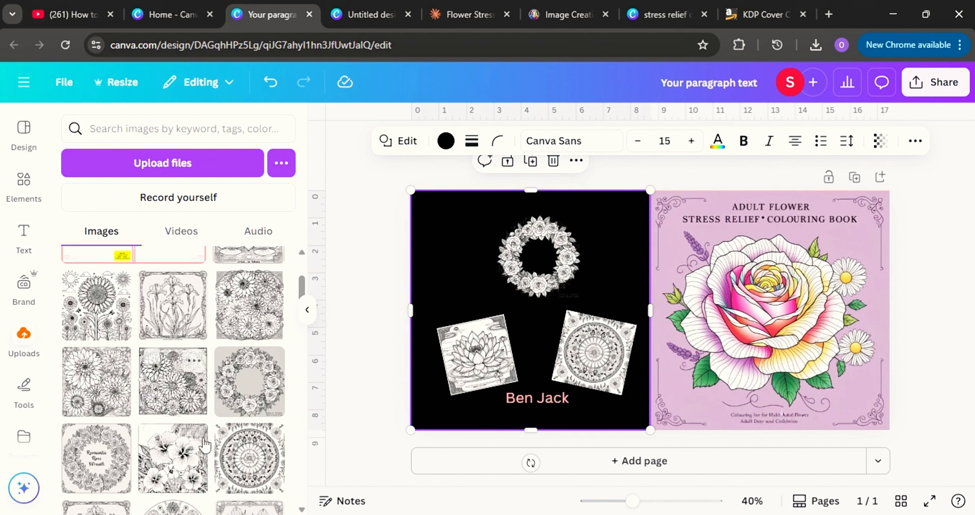
pyautogui.scroll(-3, 204, 453)
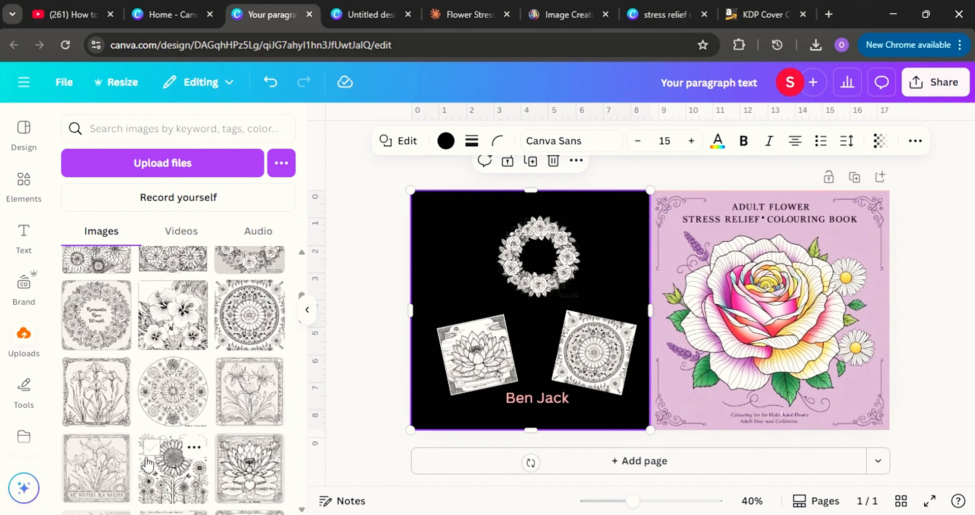
pyautogui.click(98, 397)
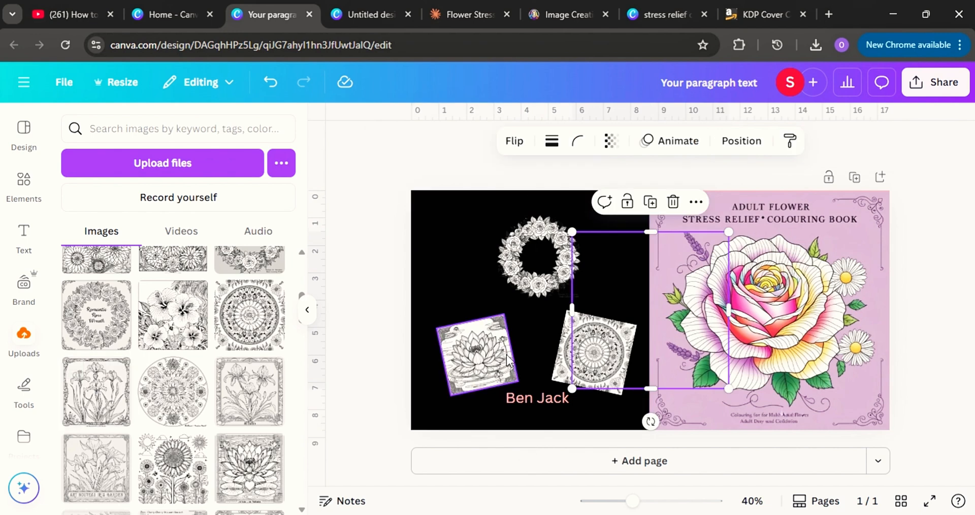
pyautogui.moveTo(660, 336); pyautogui.dragTo(544, 336)
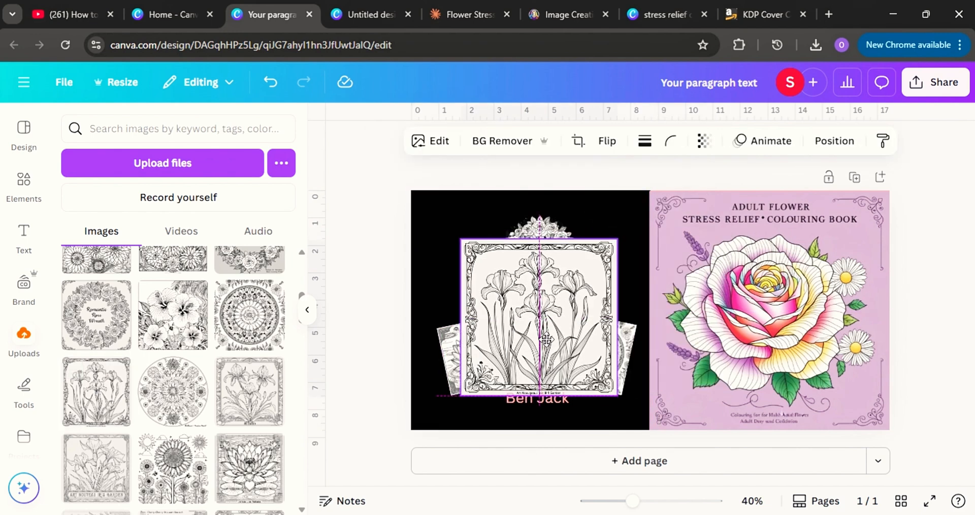
pyautogui.moveTo(617, 395); pyautogui.dragTo(531, 339)
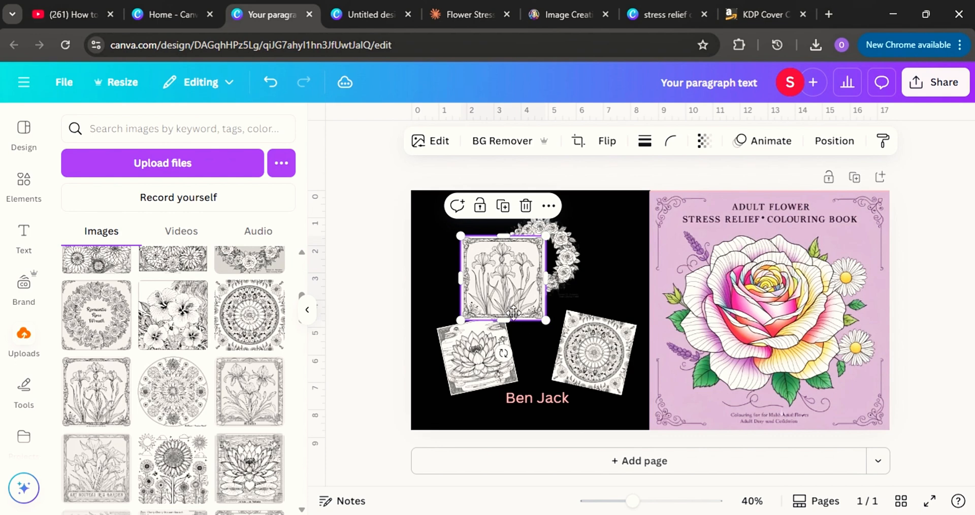
pyautogui.moveTo(504, 305); pyautogui.dragTo(562, 360)
pyautogui.moveTo(526, 332); pyautogui.dragTo(535, 337)
pyautogui.moveTo(571, 364); pyautogui.dragTo(575, 369)
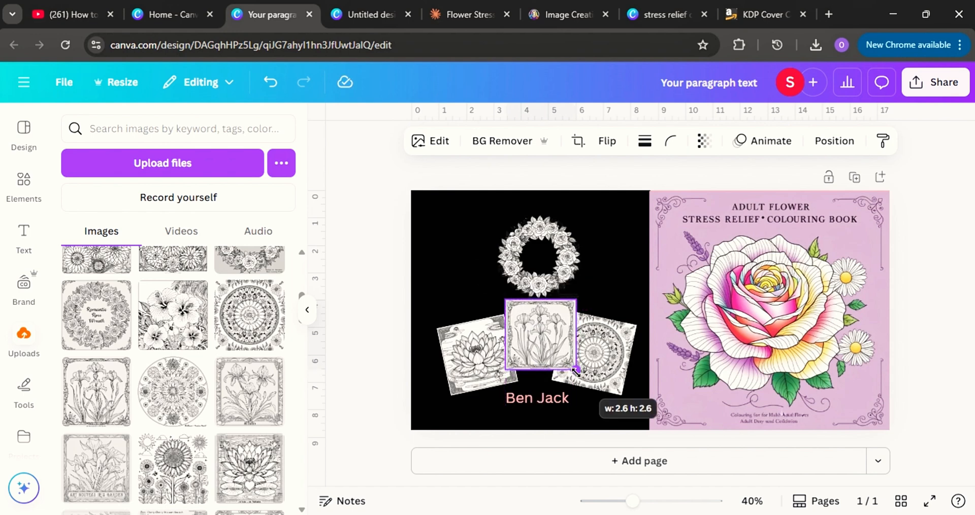
pyautogui.moveTo(533, 342); pyautogui.dragTo(526, 335)
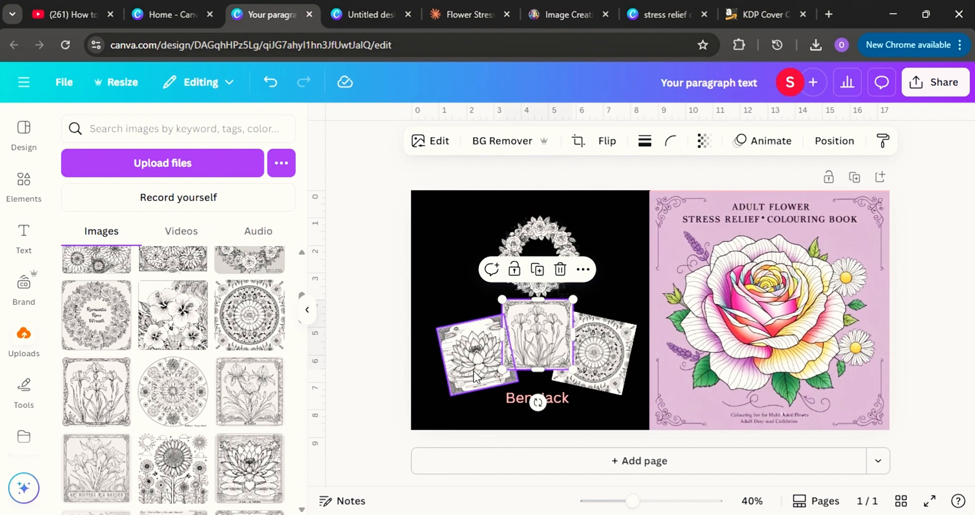
pyautogui.click(622, 282)
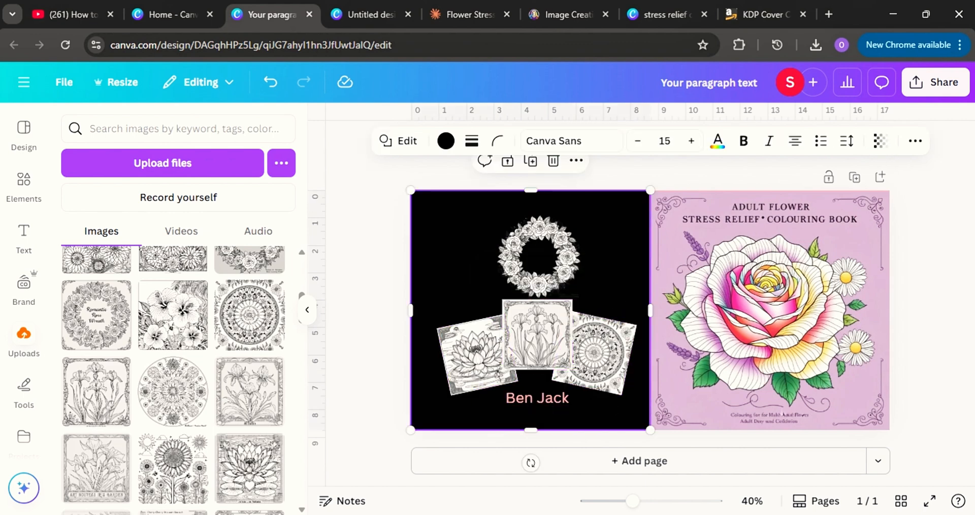
pyautogui.moveTo(638, 478)
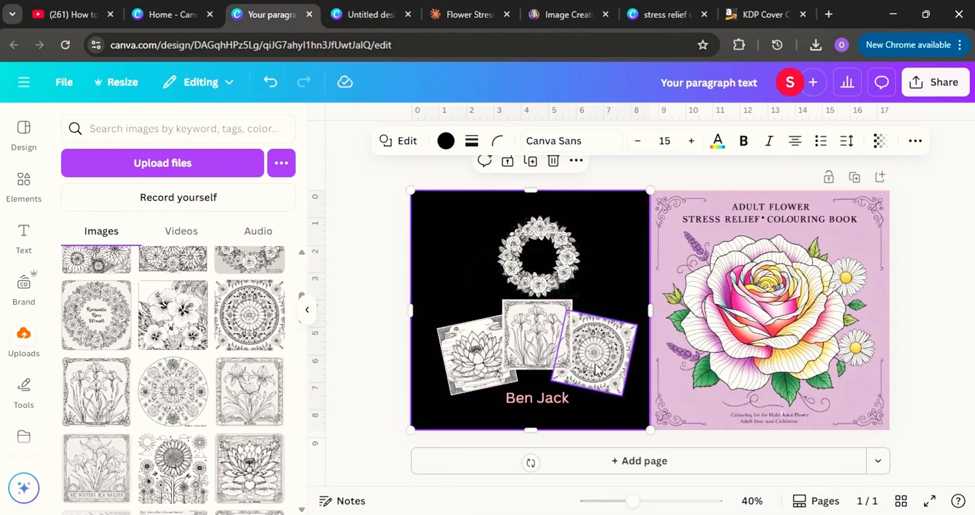
# Step: Shrink the rose wreath slightly and raise it, then line up the iris picture directly beneath it
pyautogui.moveTo(535, 337); pyautogui.dragTo(537, 332)
pyautogui.click(534, 232)
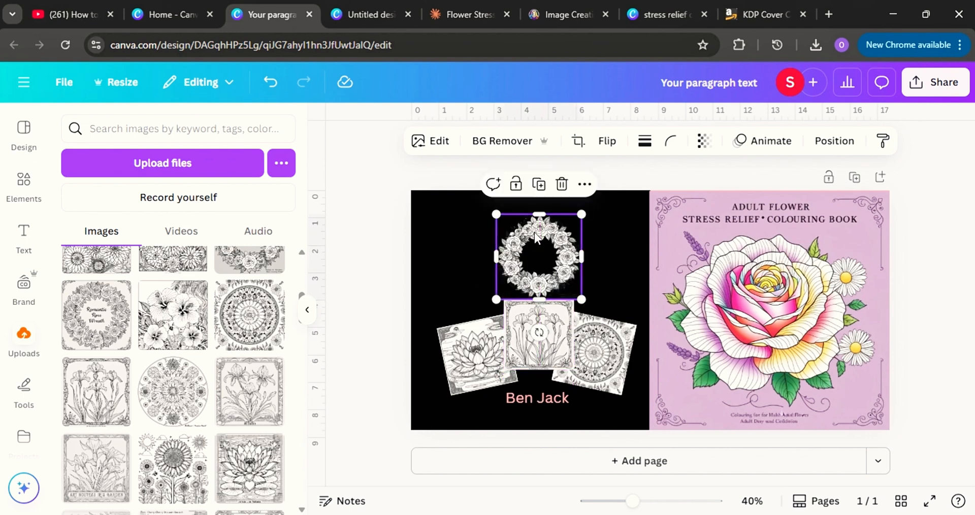
pyautogui.moveTo(582, 300); pyautogui.dragTo(572, 290)
pyautogui.moveTo(537, 258); pyautogui.dragTo(535, 248)
pyautogui.click(533, 343)
pyautogui.moveTo(533, 344); pyautogui.dragTo(526, 339)
pyautogui.click(618, 297)
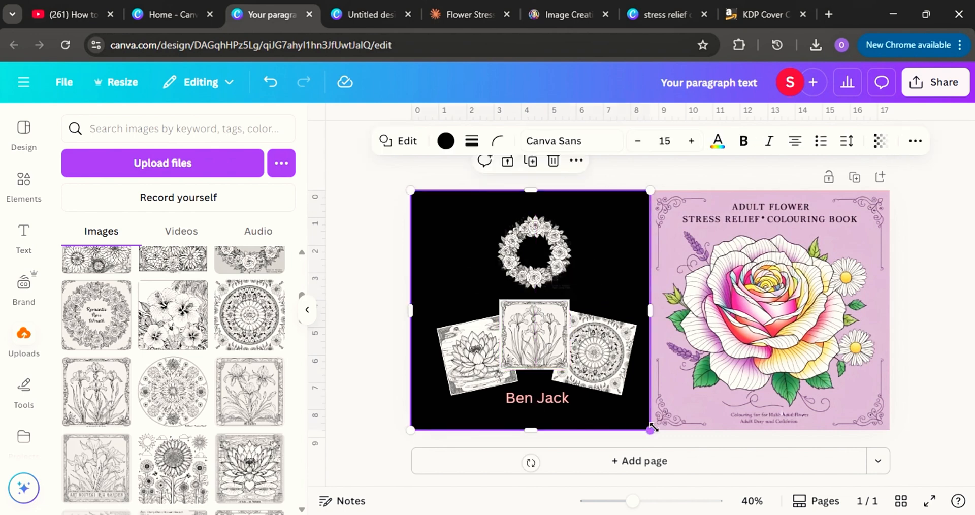
# Step: Shift the author name slightly left so it is centred under the iris picture
pyautogui.click(539, 398)
pyautogui.moveTo(540, 397); pyautogui.dragTo(533, 400)
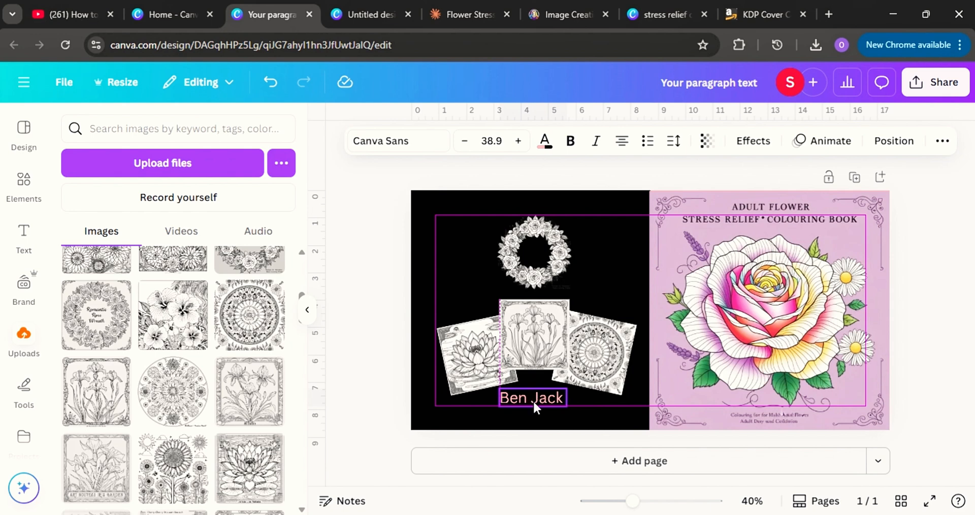
pyautogui.moveTo(532, 400); pyautogui.dragTo(532, 400)
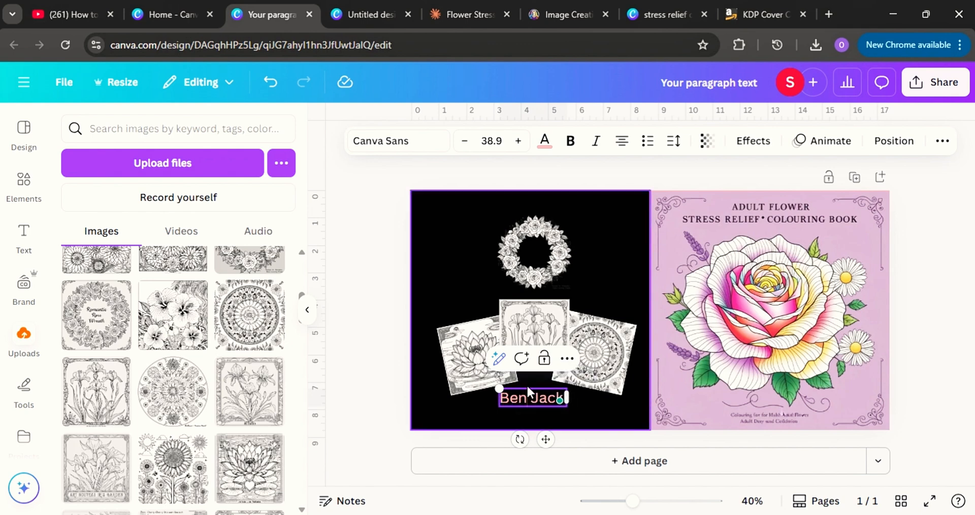
# Step: Change the author name's text colour to white
pyautogui.click(543, 140)
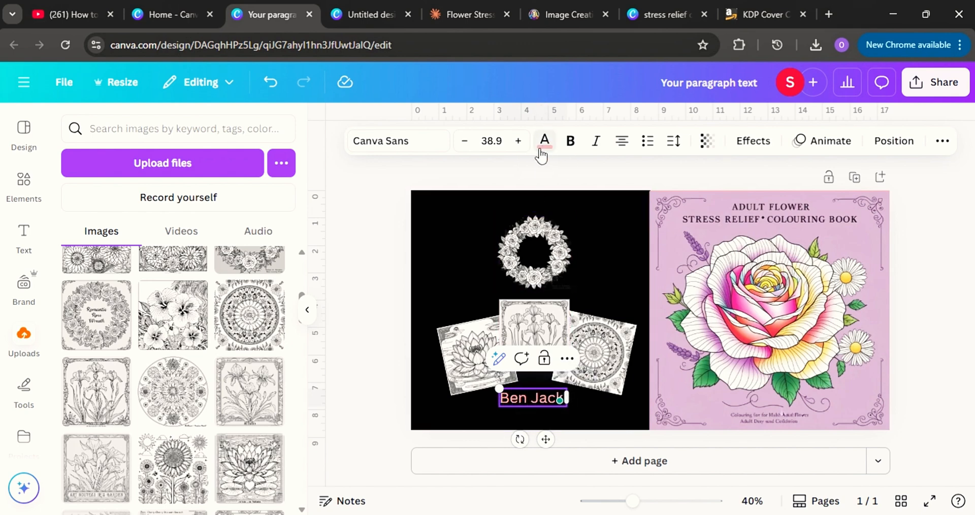
pyautogui.click(115, 376)
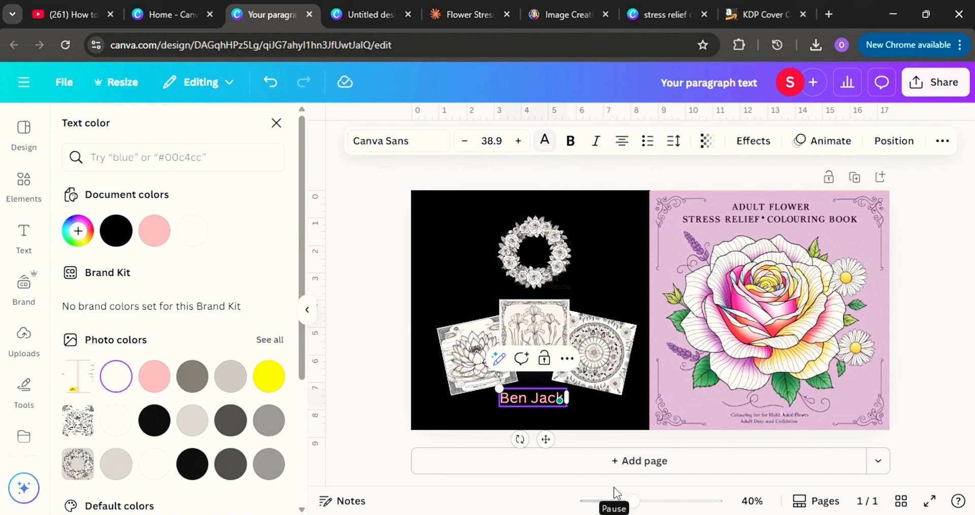
pyautogui.press('Escape')
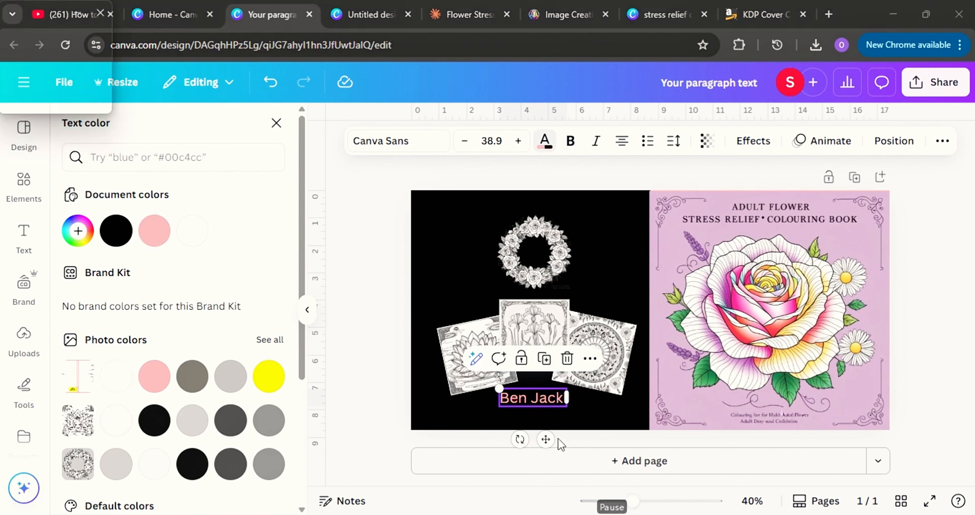
pyautogui.click(564, 398)
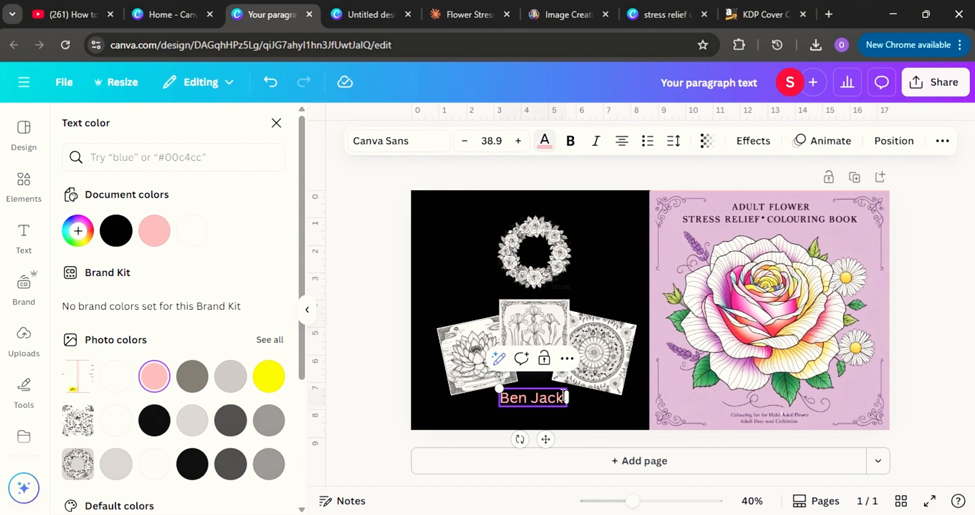
pyautogui.moveTo(565, 398); pyautogui.dragTo(498, 398)
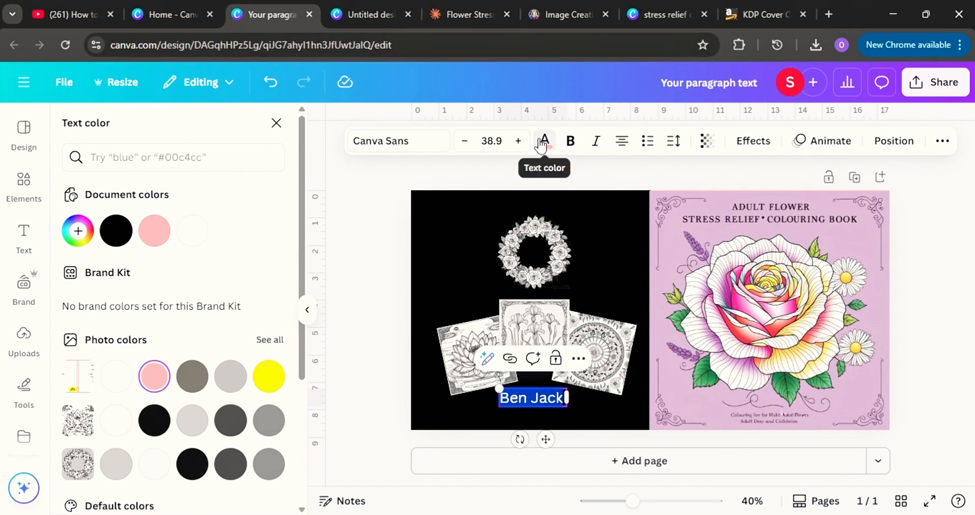
pyautogui.click(115, 375)
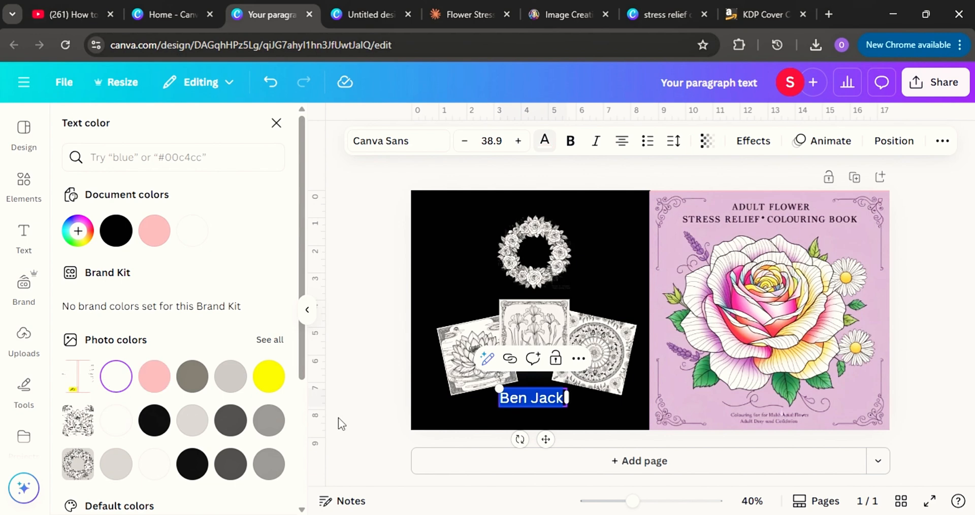
pyautogui.click(602, 277)
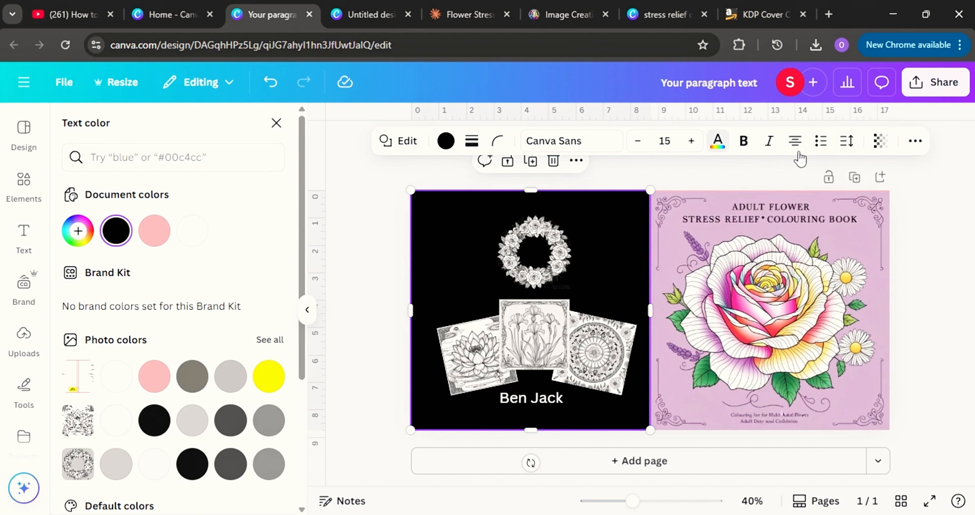
# Step: Set the author name's letter spacing to 142
pyautogui.click(847, 141)
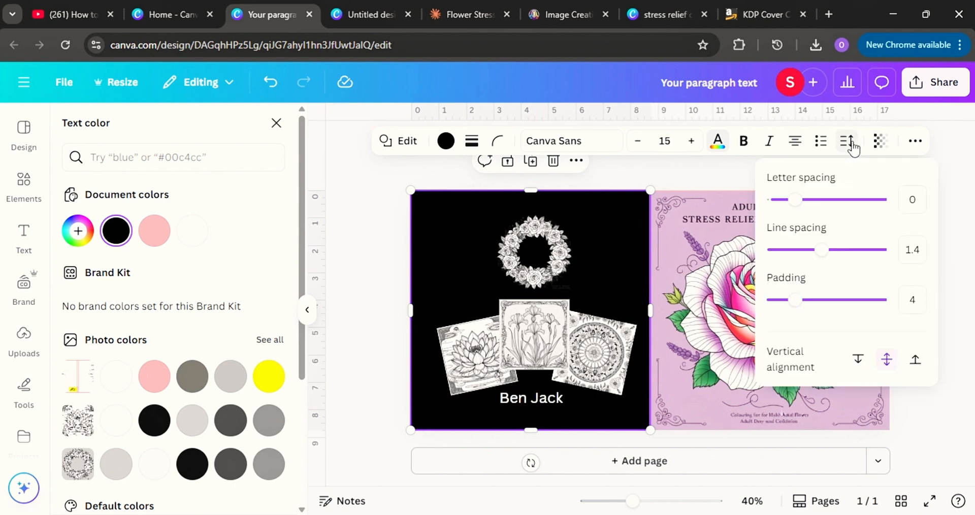
pyautogui.click(531, 397)
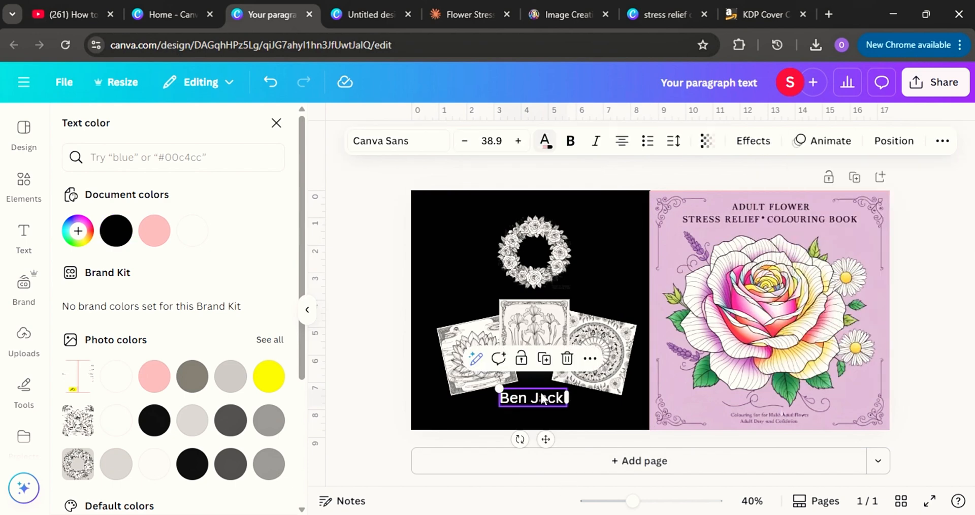
pyautogui.click(676, 148)
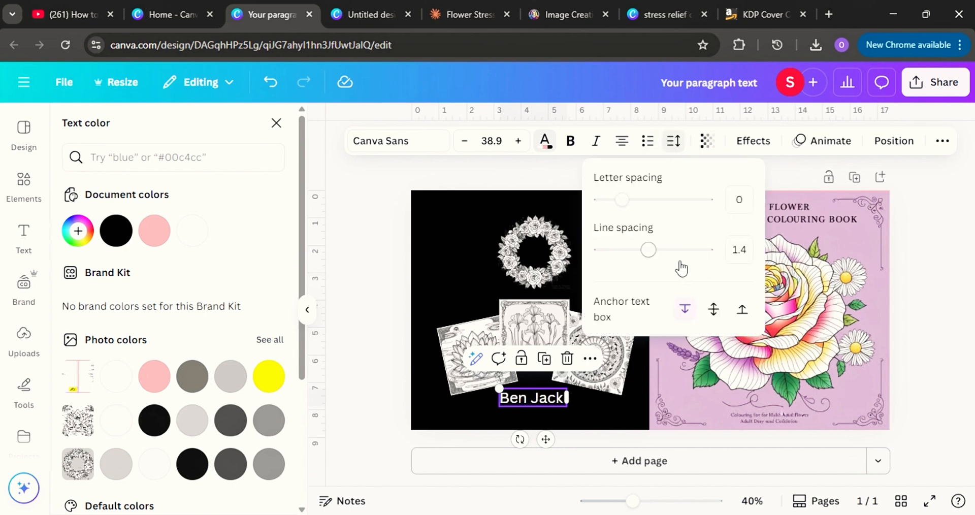
pyautogui.moveTo(626, 201); pyautogui.dragTo(638, 201)
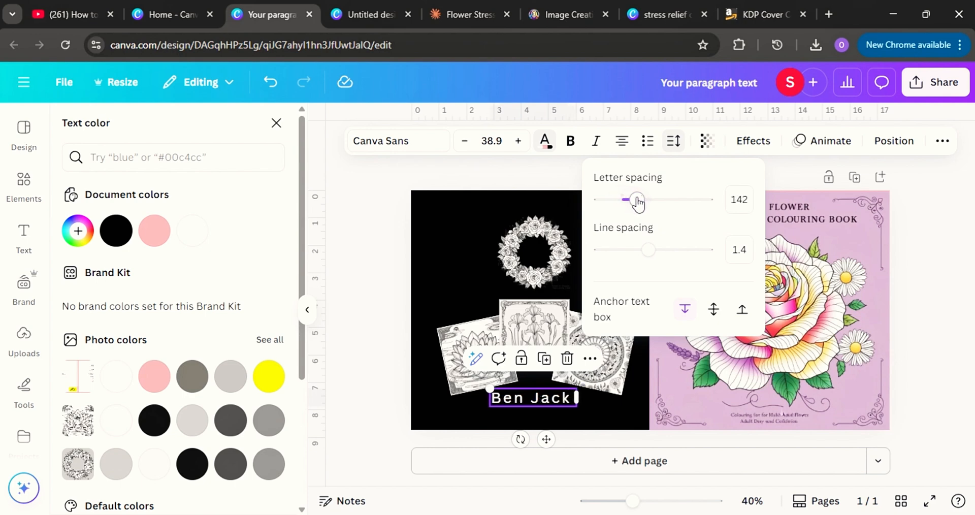
pyautogui.click(605, 415)
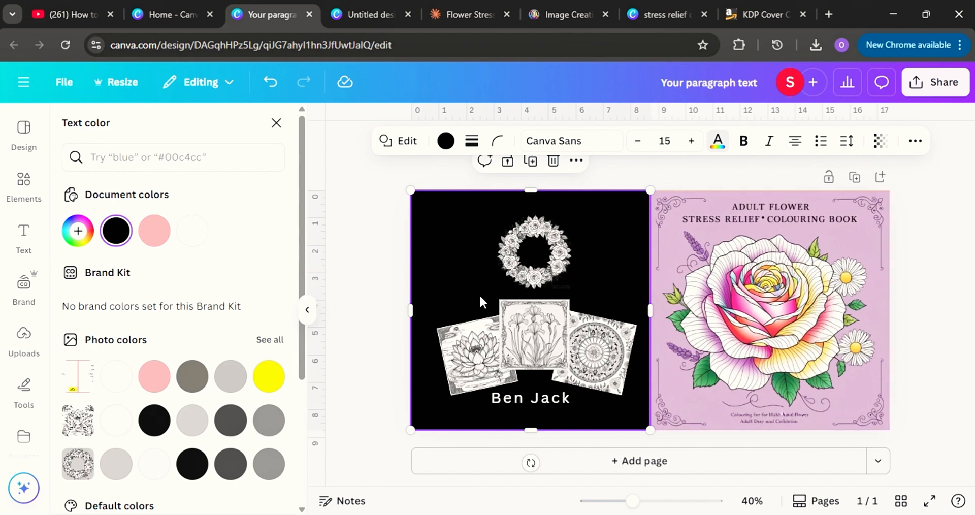
pyautogui.click(277, 125)
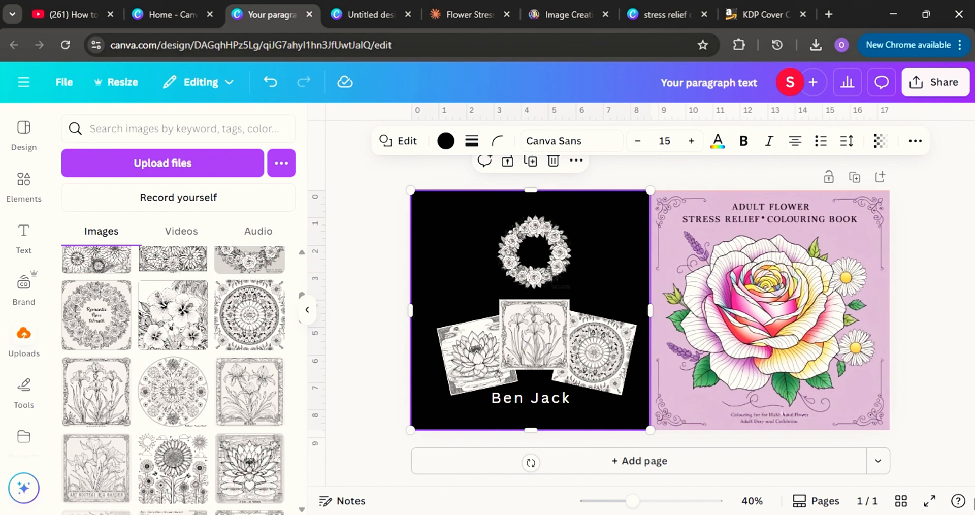
# Step: Replace the purple front cover image with the white-background Adult Flower rose design at about 8.7 x 8.7 in, and preview the cover full screen
pyautogui.click(843, 384)
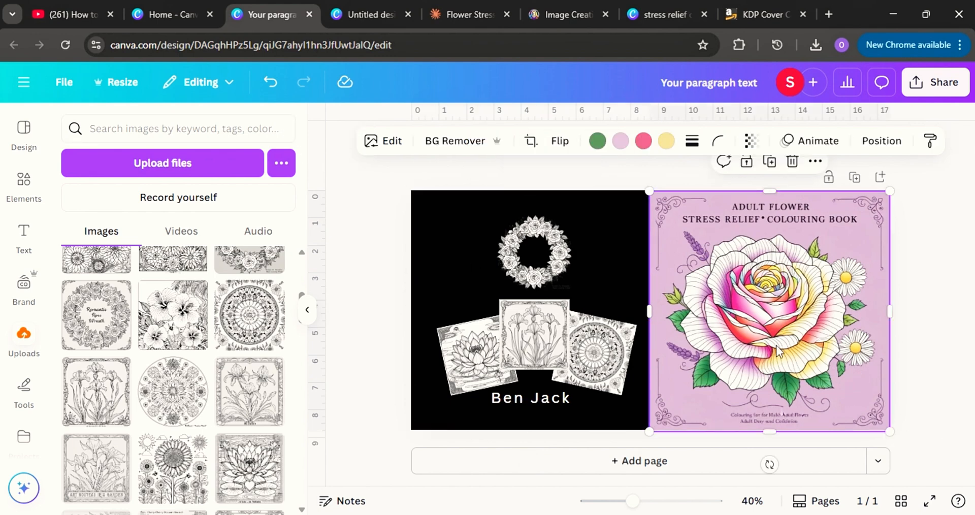
pyautogui.click(791, 163)
pyautogui.scroll(5, 231, 352)
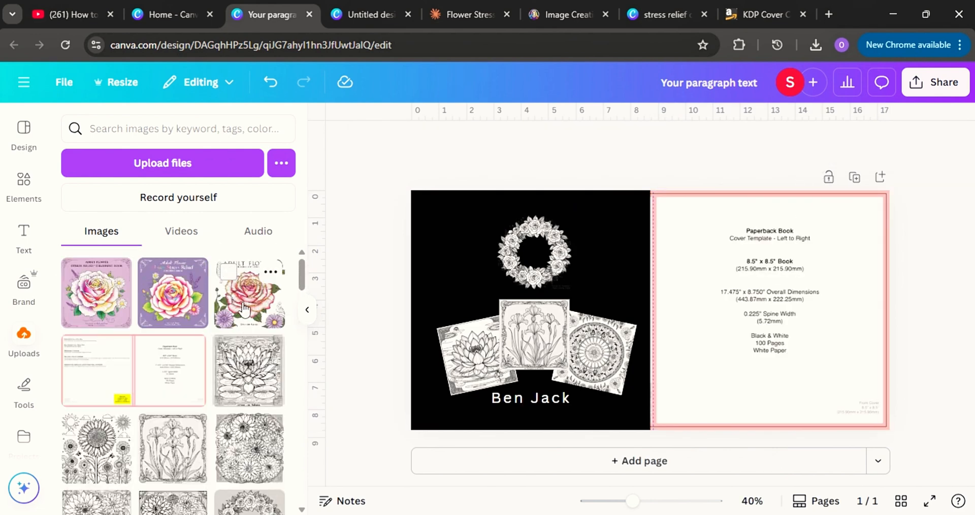
pyautogui.click(236, 306)
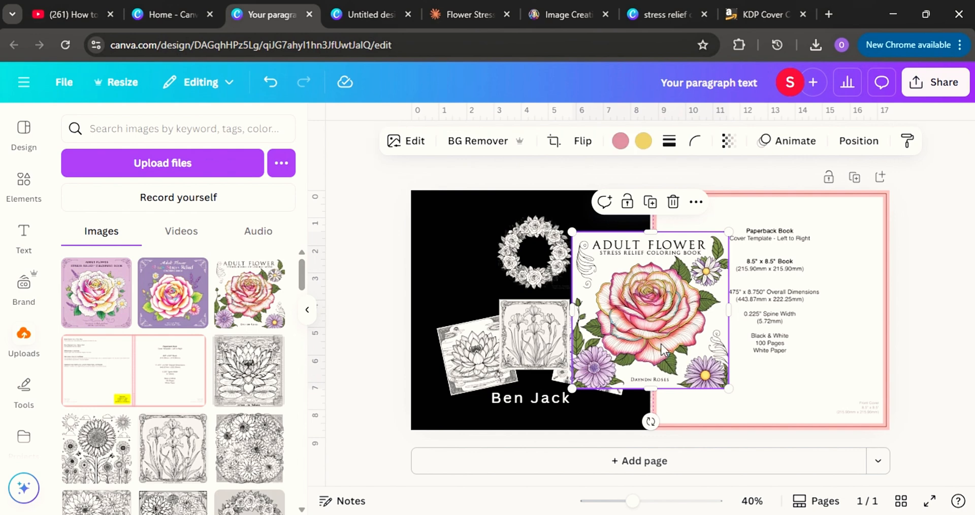
pyautogui.moveTo(662, 340); pyautogui.dragTo(821, 299)
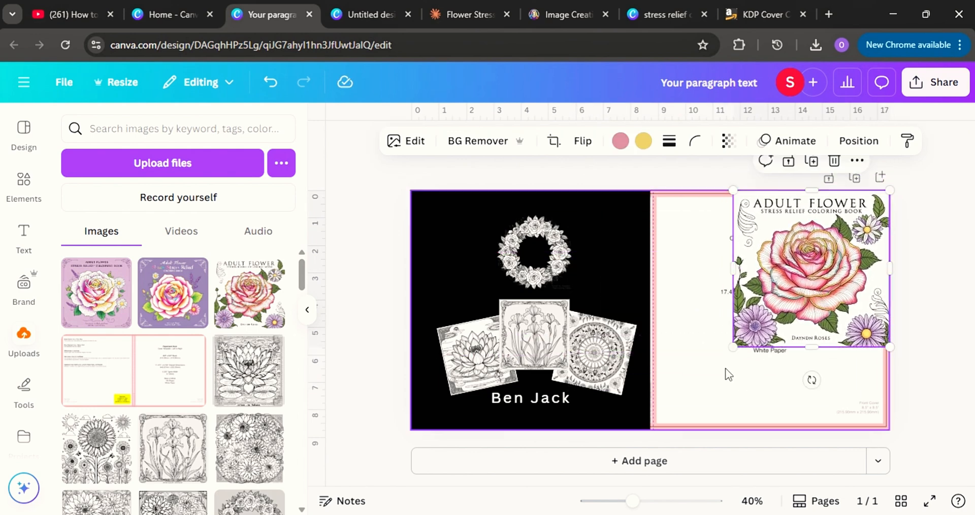
pyautogui.moveTo(732, 348); pyautogui.dragTo(668, 455)
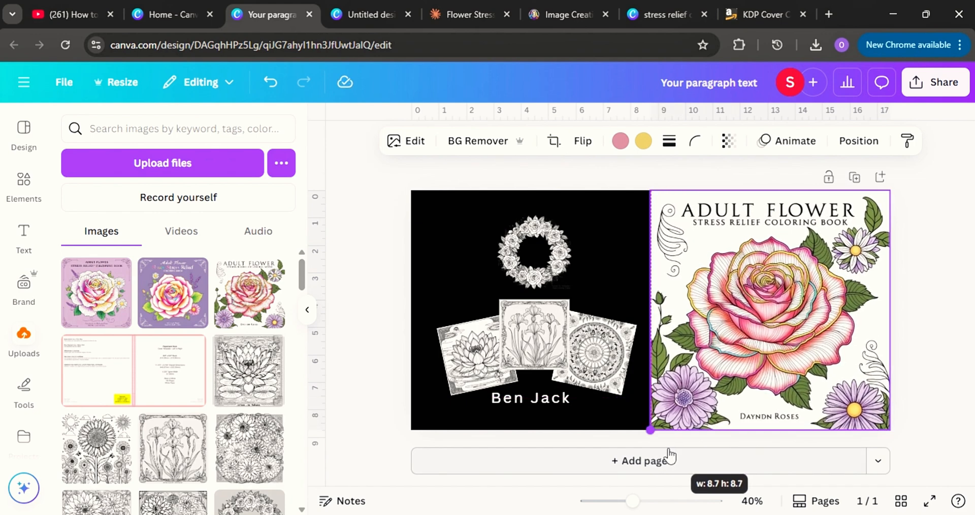
pyautogui.click(955, 345)
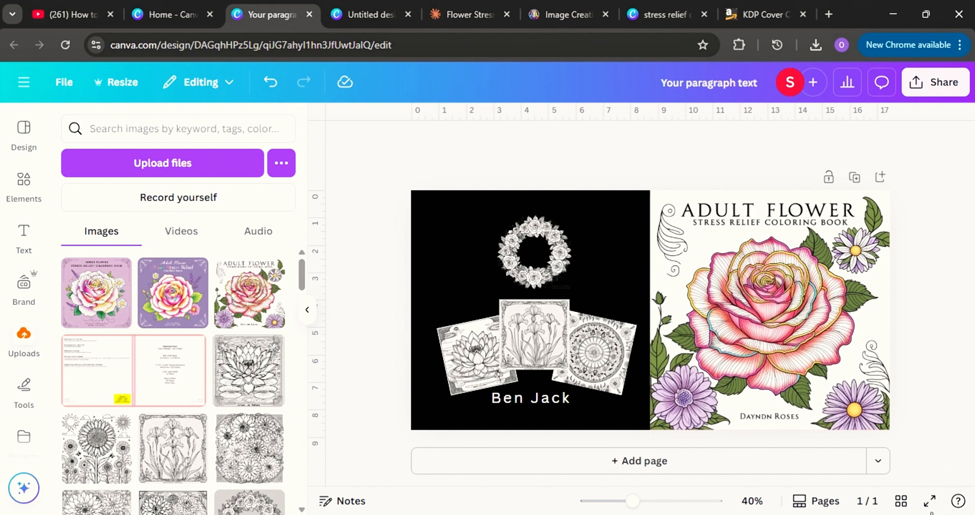
pyautogui.click(930, 502)
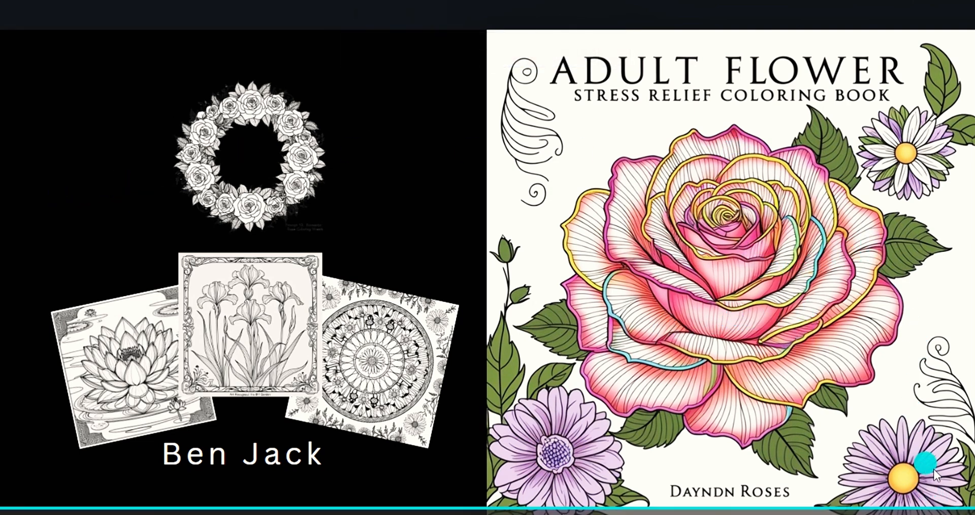
pyautogui.click(925, 488)
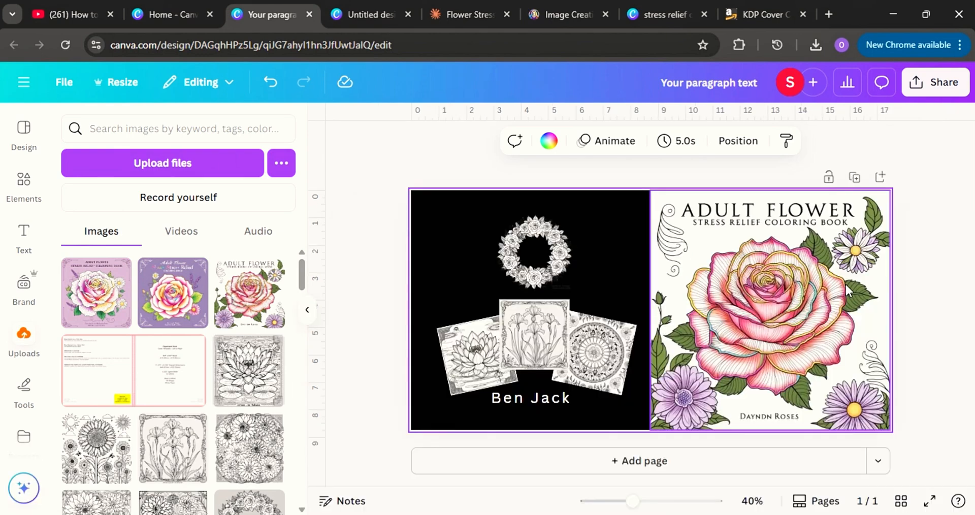
pyautogui.click(947, 322)
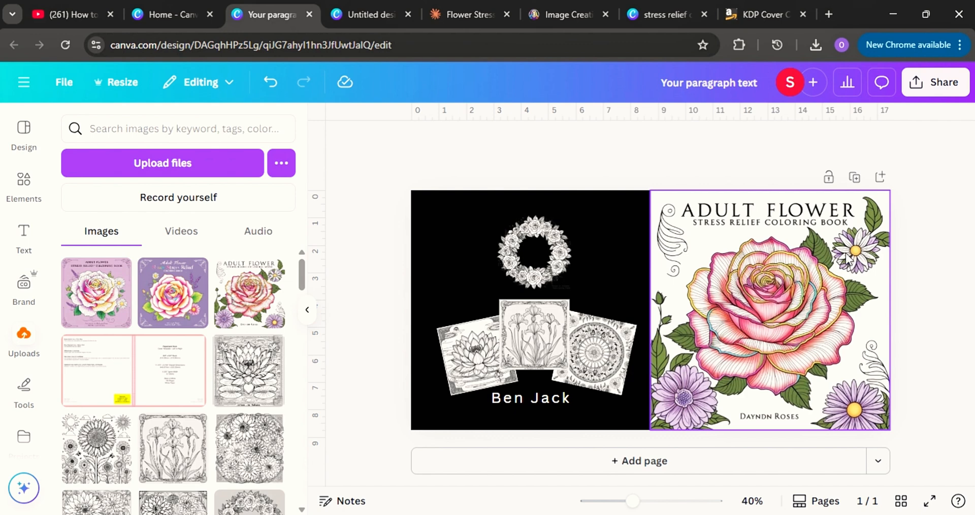
# Step: Download the cover as a PDF Print file with the RGB colour profile
pyautogui.click(930, 90)
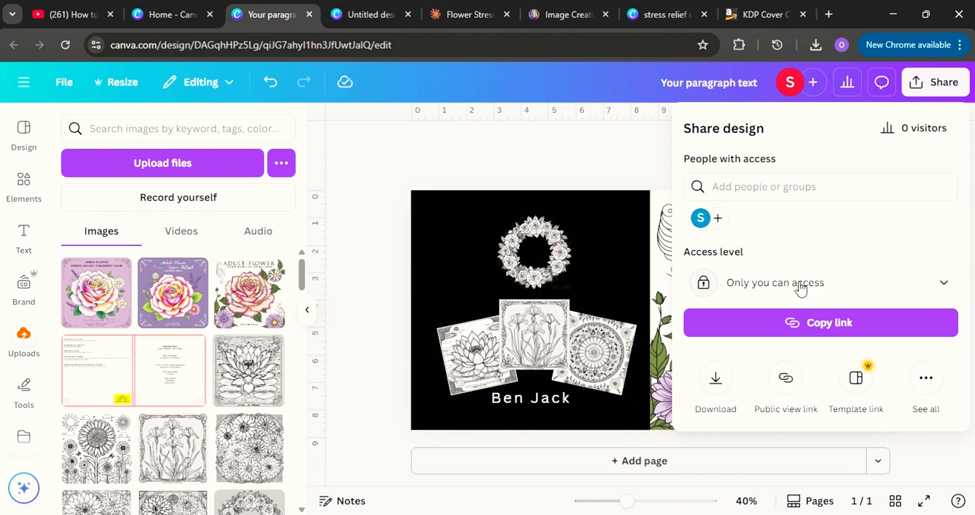
pyautogui.click(717, 387)
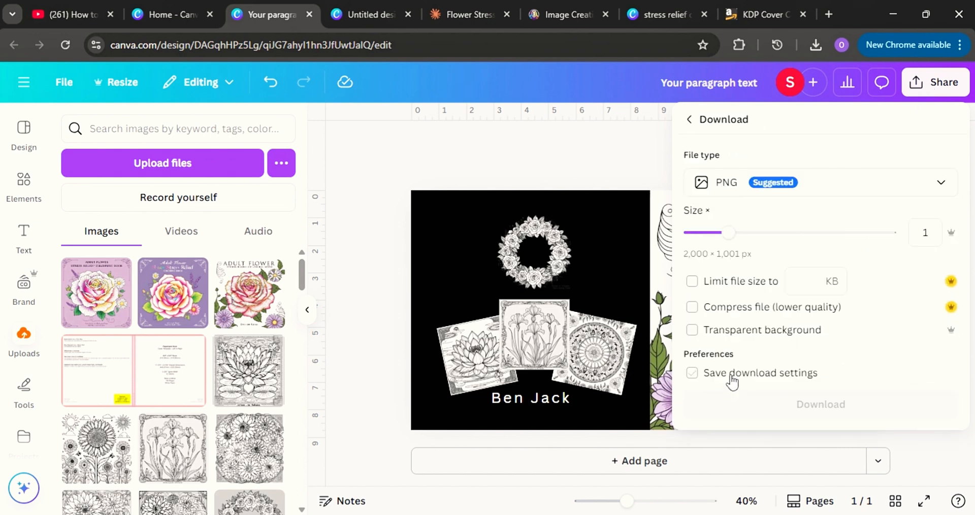
pyautogui.click(911, 186)
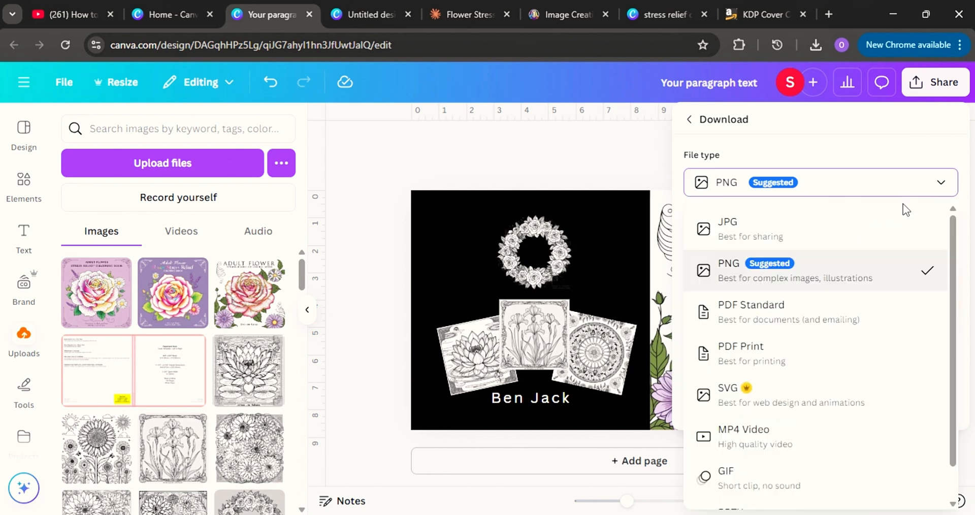
pyautogui.click(836, 362)
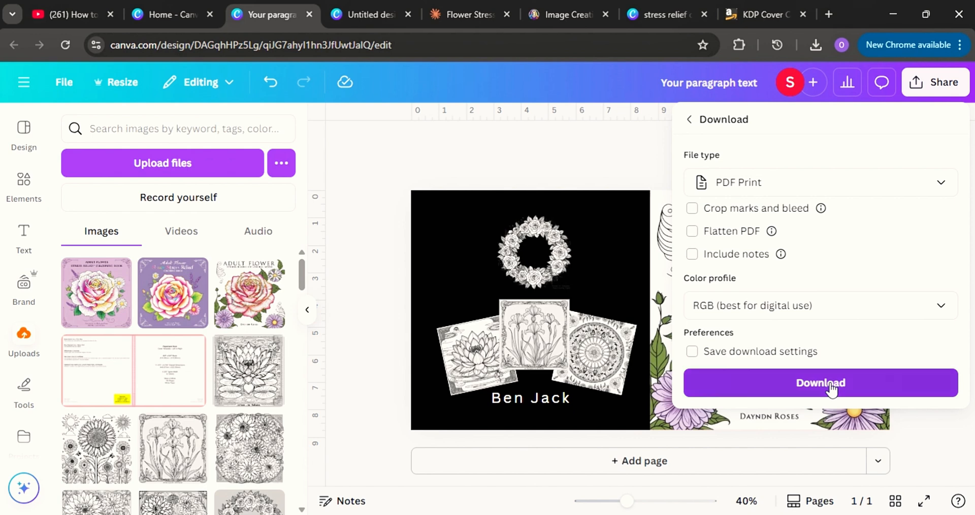
pyautogui.click(831, 387)
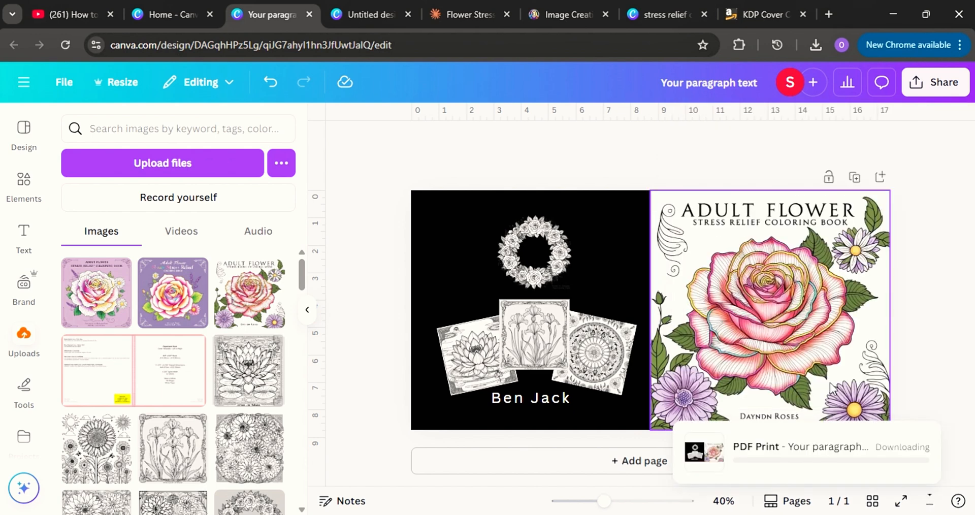